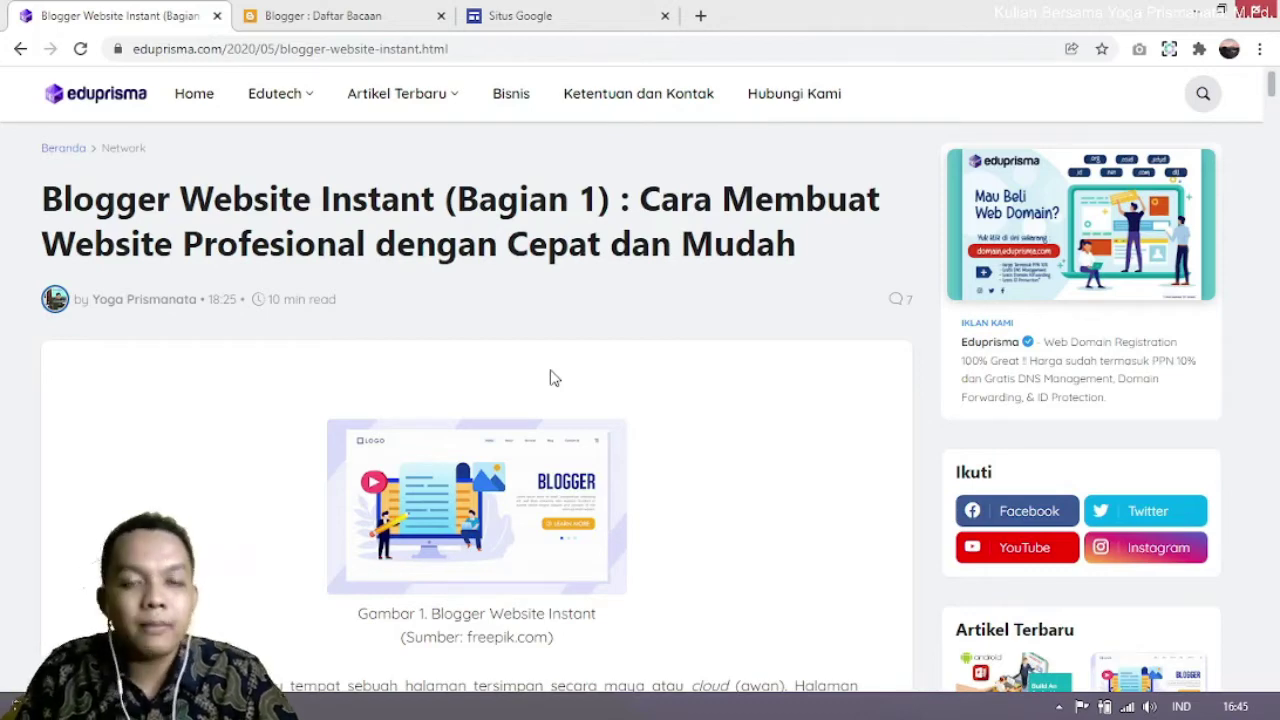
Step: Read through the Blogger Website Instant article down to its section on registering with Blogger
{"action": "scroll", "coordinate": [526, 377], "scroll_direction": "down", "scroll_amount": 6}
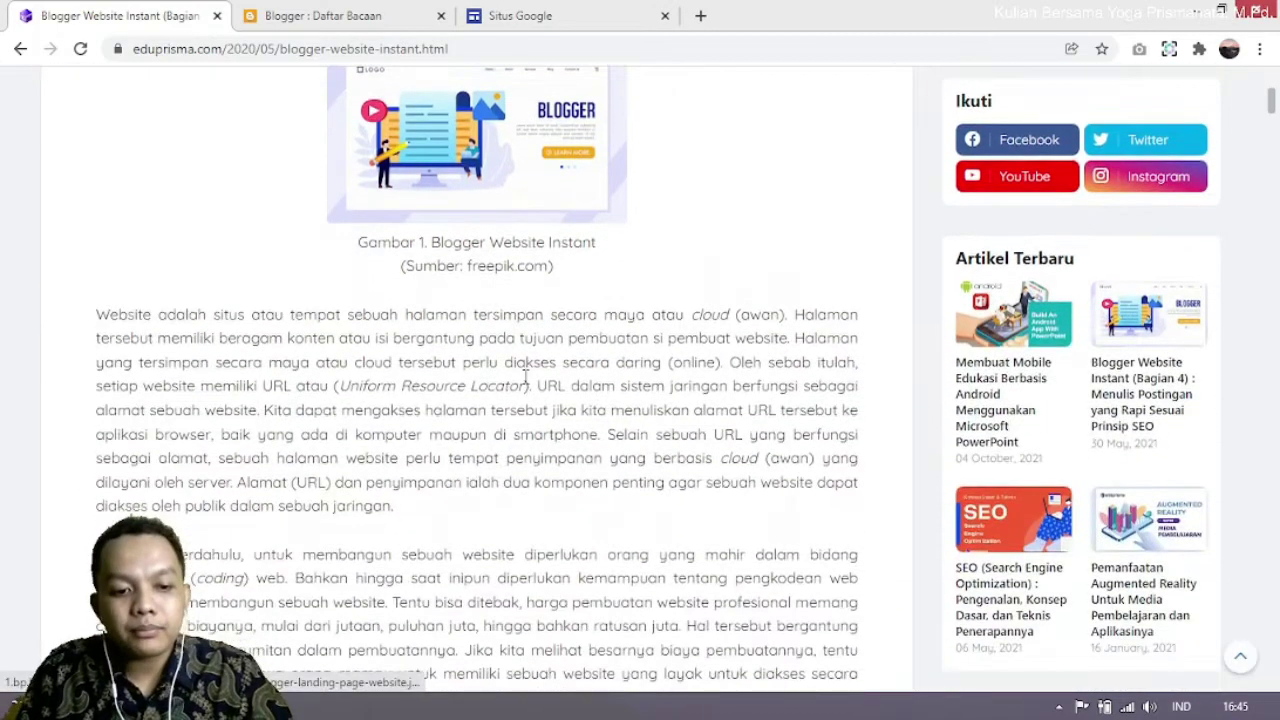
{"action": "scroll", "coordinate": [527, 377], "scroll_direction": "down", "scroll_amount": 4}
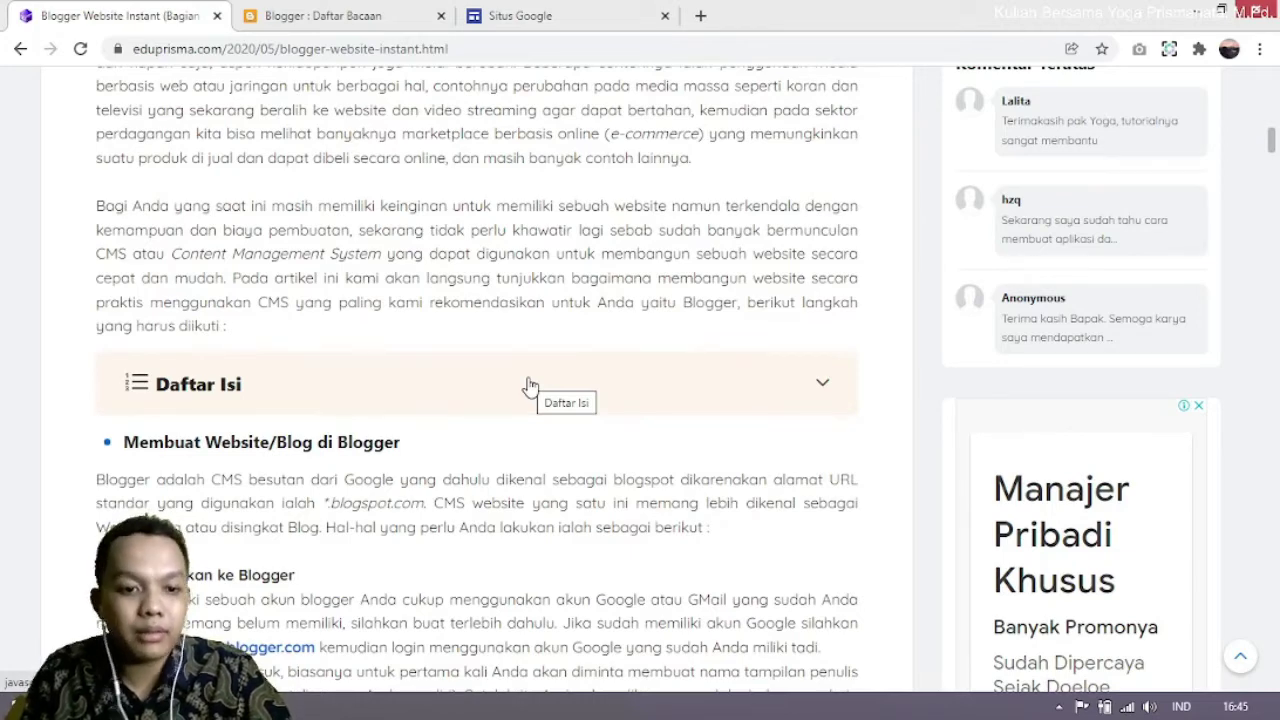
{"action": "scroll", "coordinate": [530, 386], "scroll_direction": "down", "scroll_amount": 3}
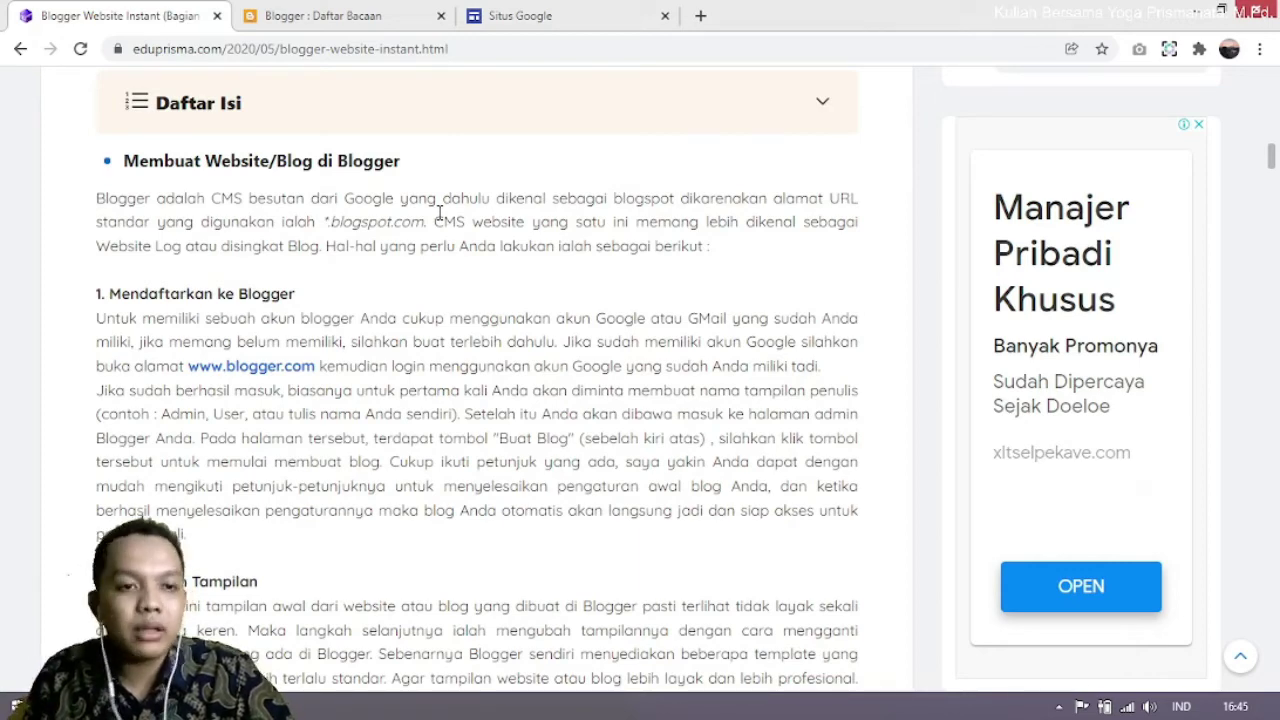
Step: Switch to Blogger and start a new blog with the title "Smart Edu"
{"action": "left_click", "coordinate": [340, 24]}
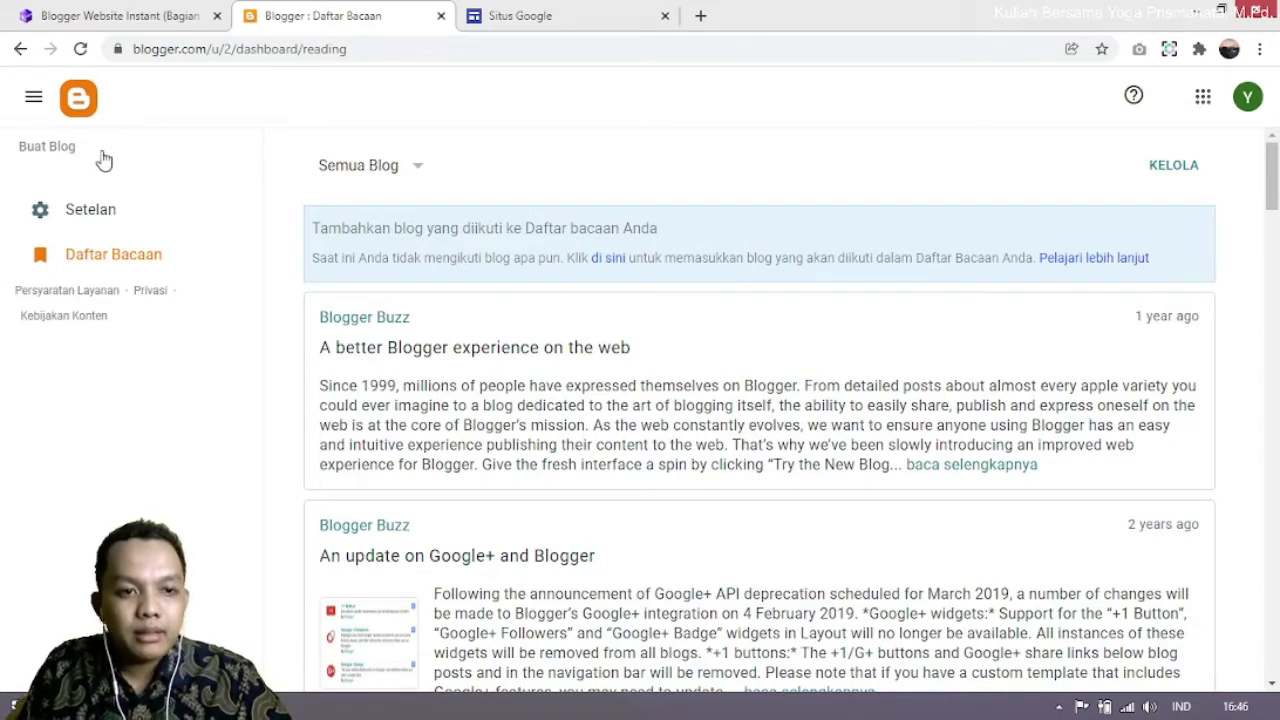
{"action": "left_click", "coordinate": [43, 154]}
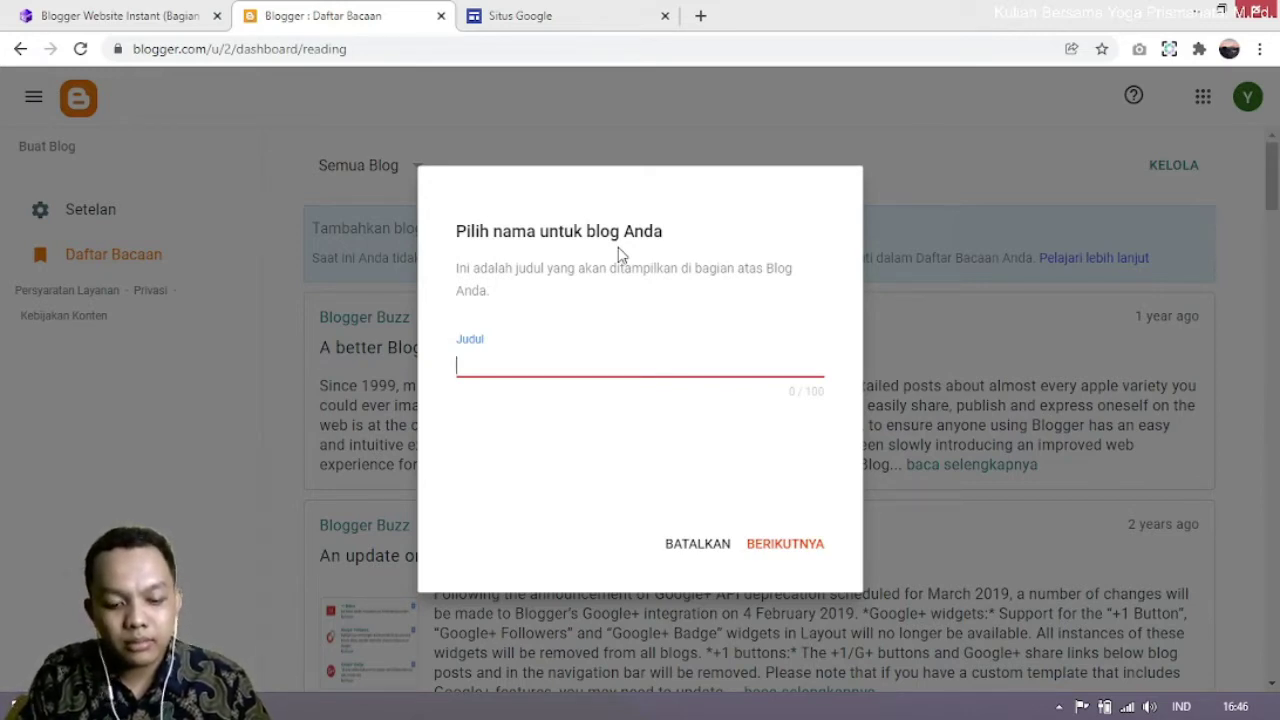
{"action": "type", "text": "Smart"}
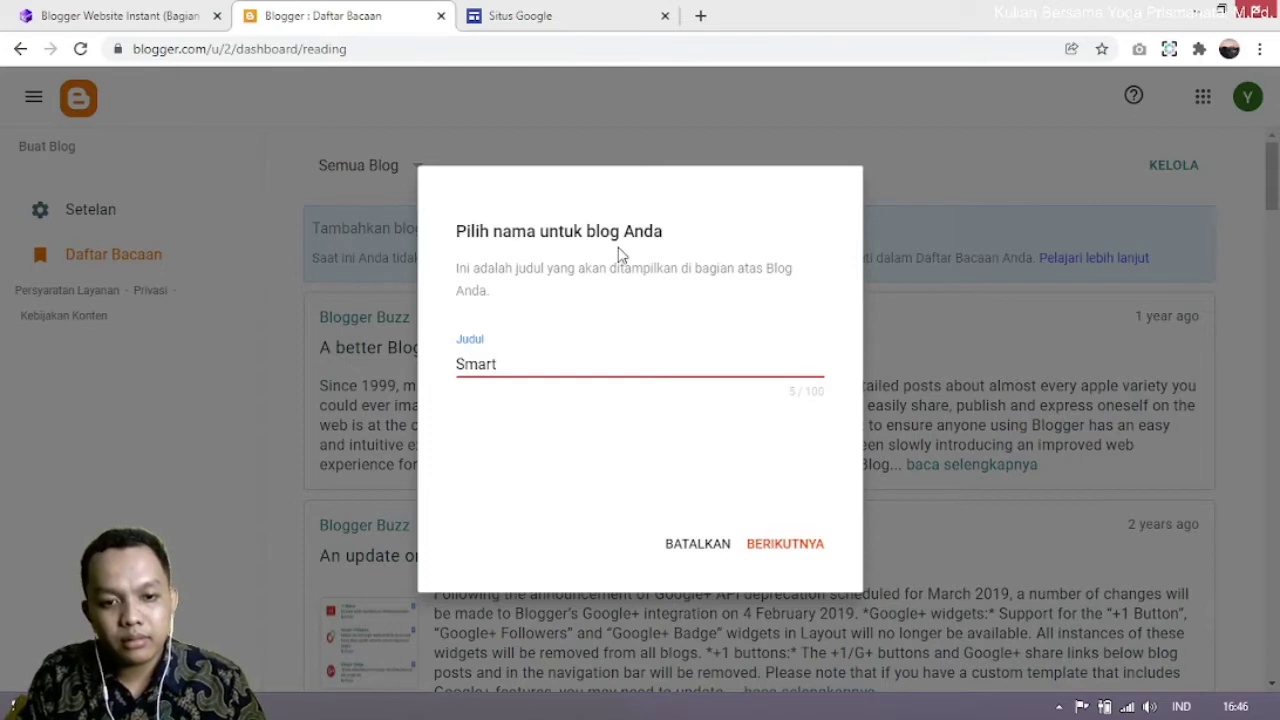
{"action": "type", "text": " Edu"}
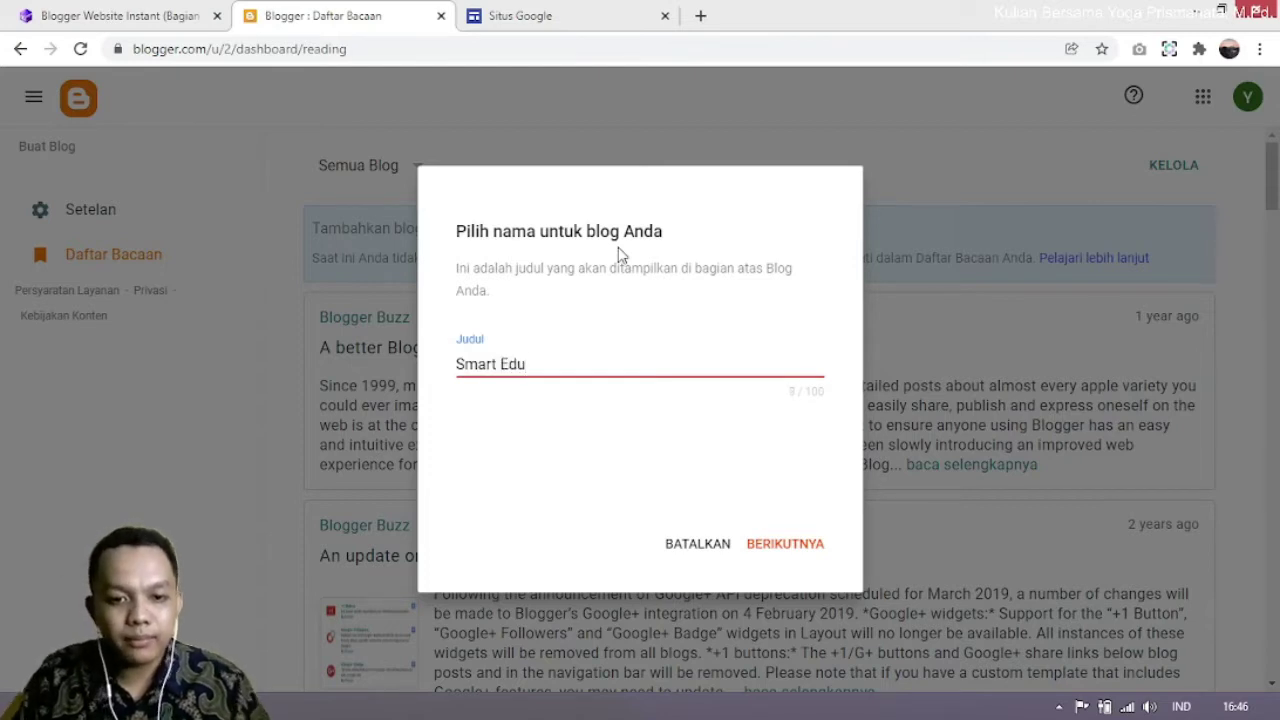
{"action": "left_click", "coordinate": [786, 543]}
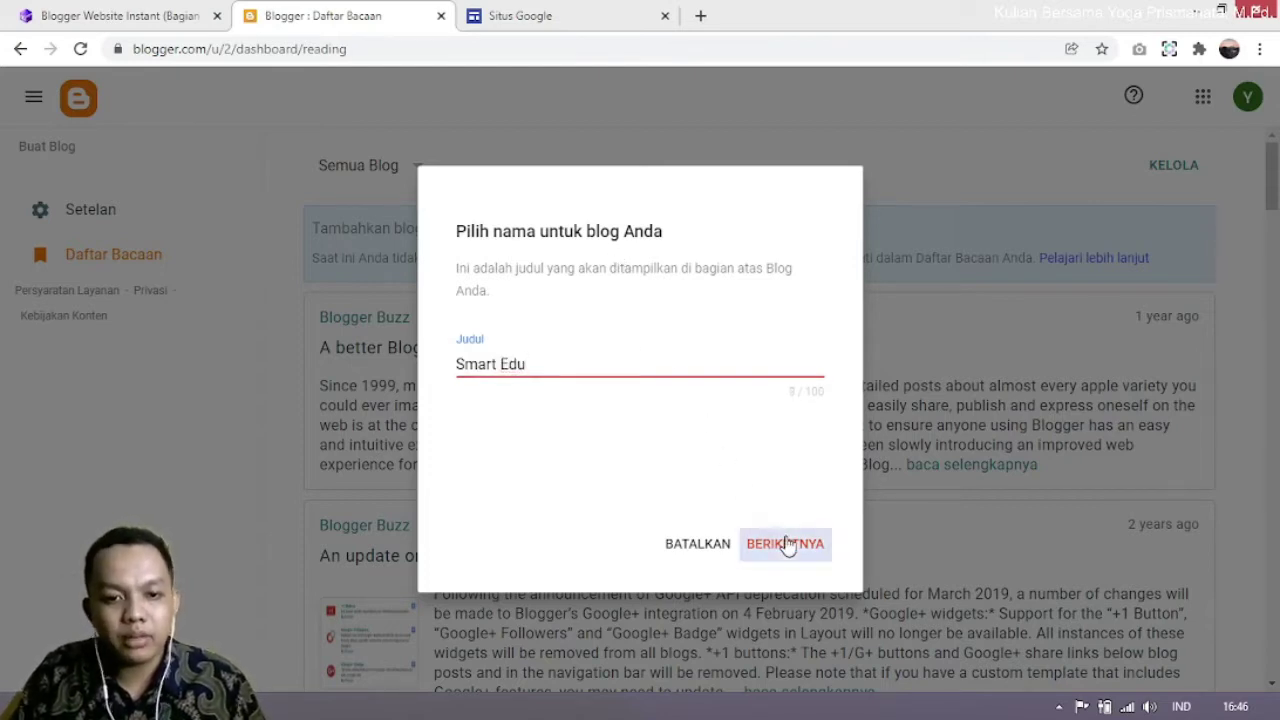
Step: Try the blog addresses smartedu, smarteducation and smart-edu for the new blog
{"action": "left_click", "coordinate": [575, 372]}
{"action": "type", "text": "s"}
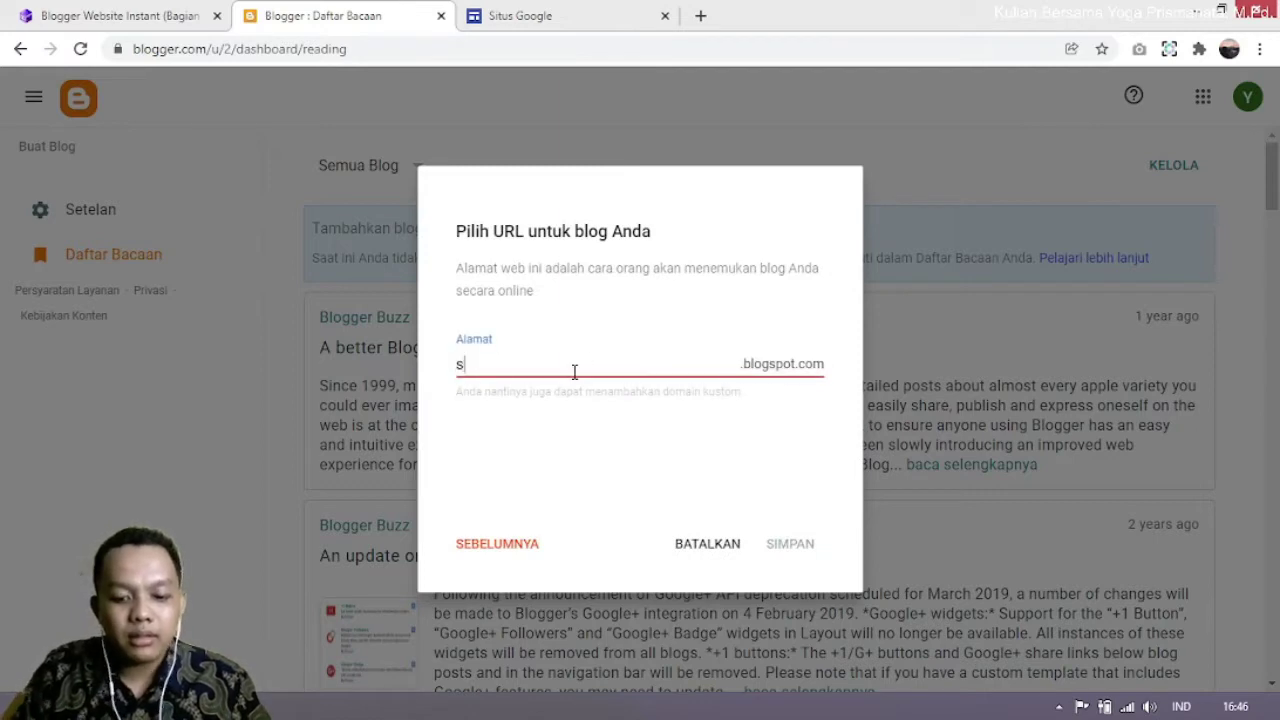
{"action": "type", "text": "martedu"}
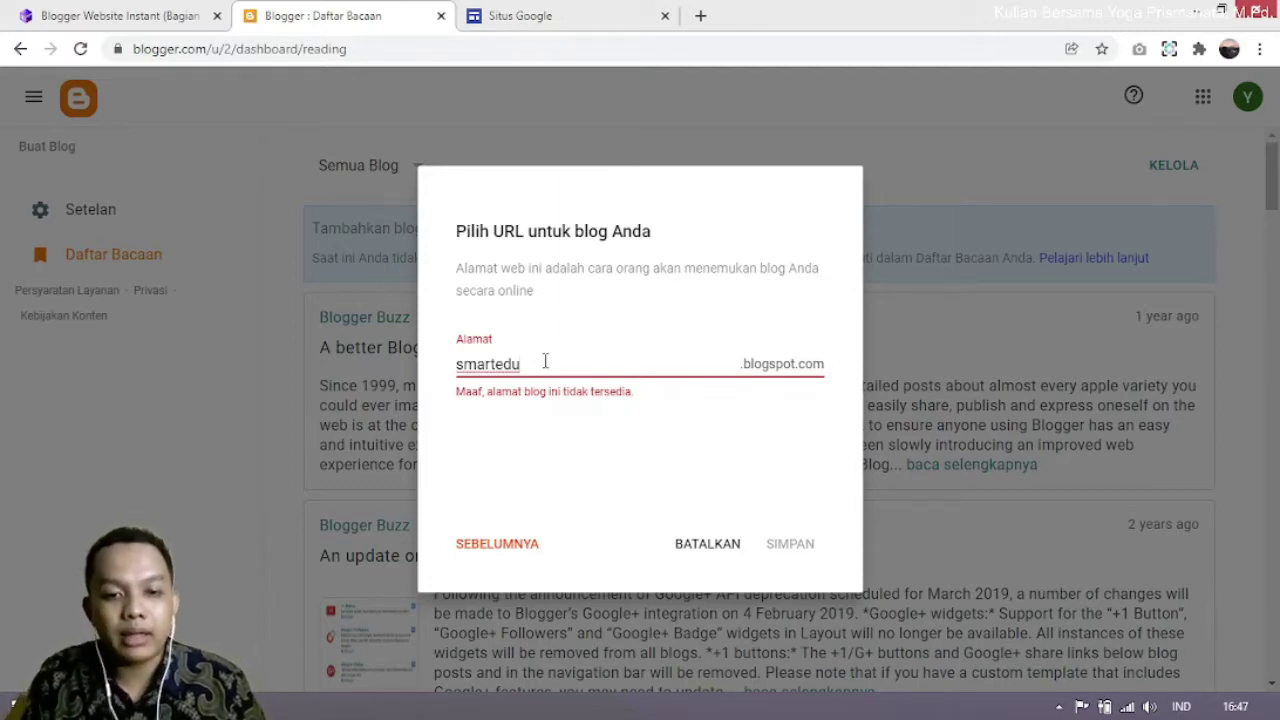
{"action": "type", "text": "cation"}
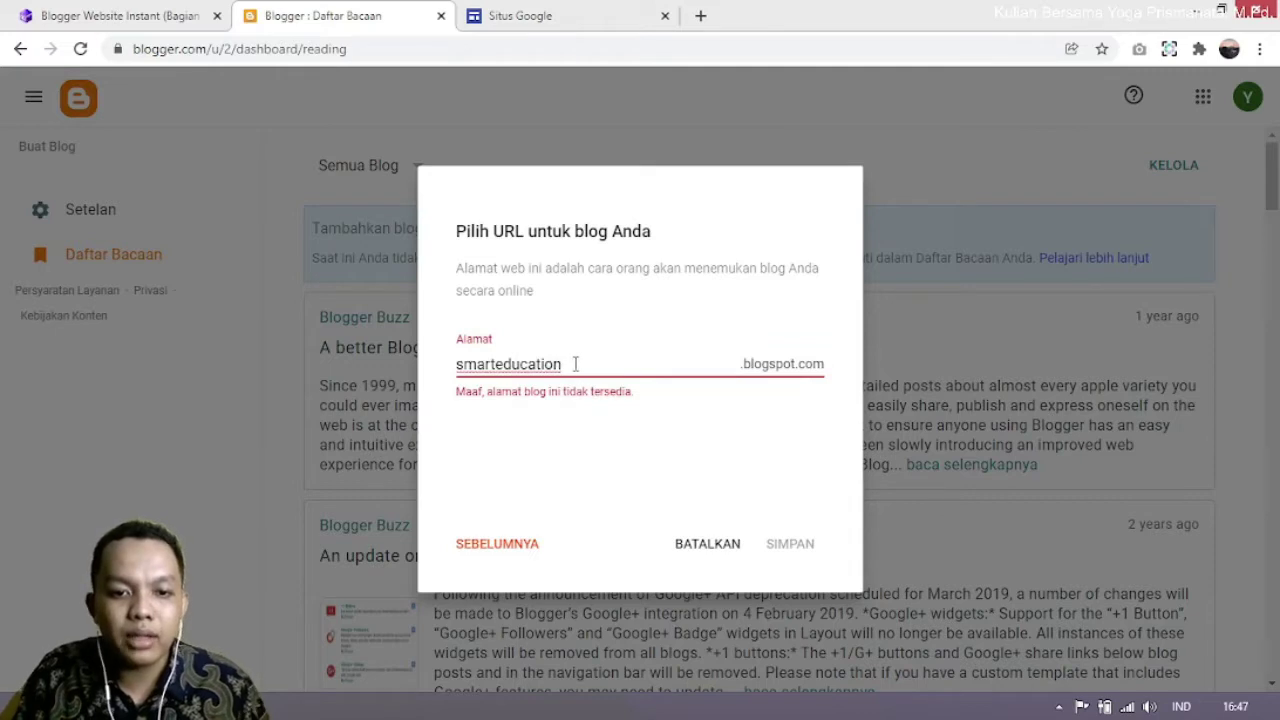
{"action": "left_click_drag", "start_coordinate": [575, 364], "coordinate": [530, 368]}
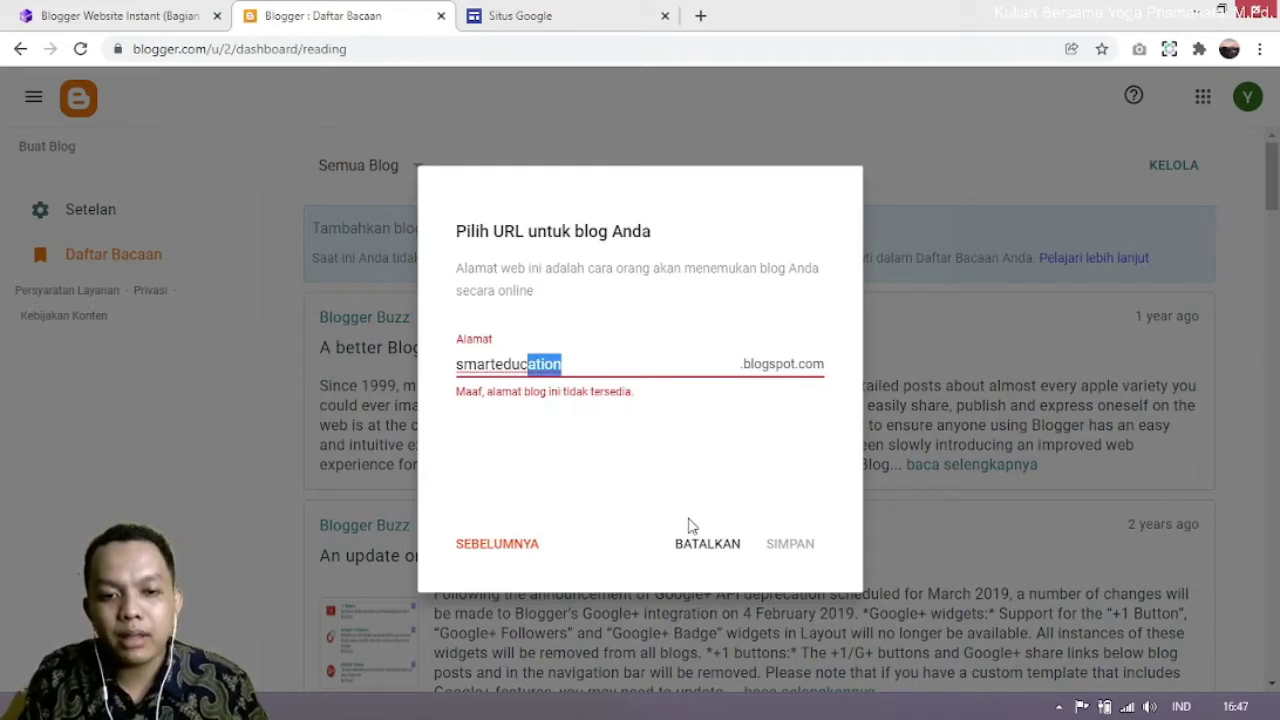
{"action": "key", "text": "BackSpace"}
{"action": "key", "text": "BackSpace"}
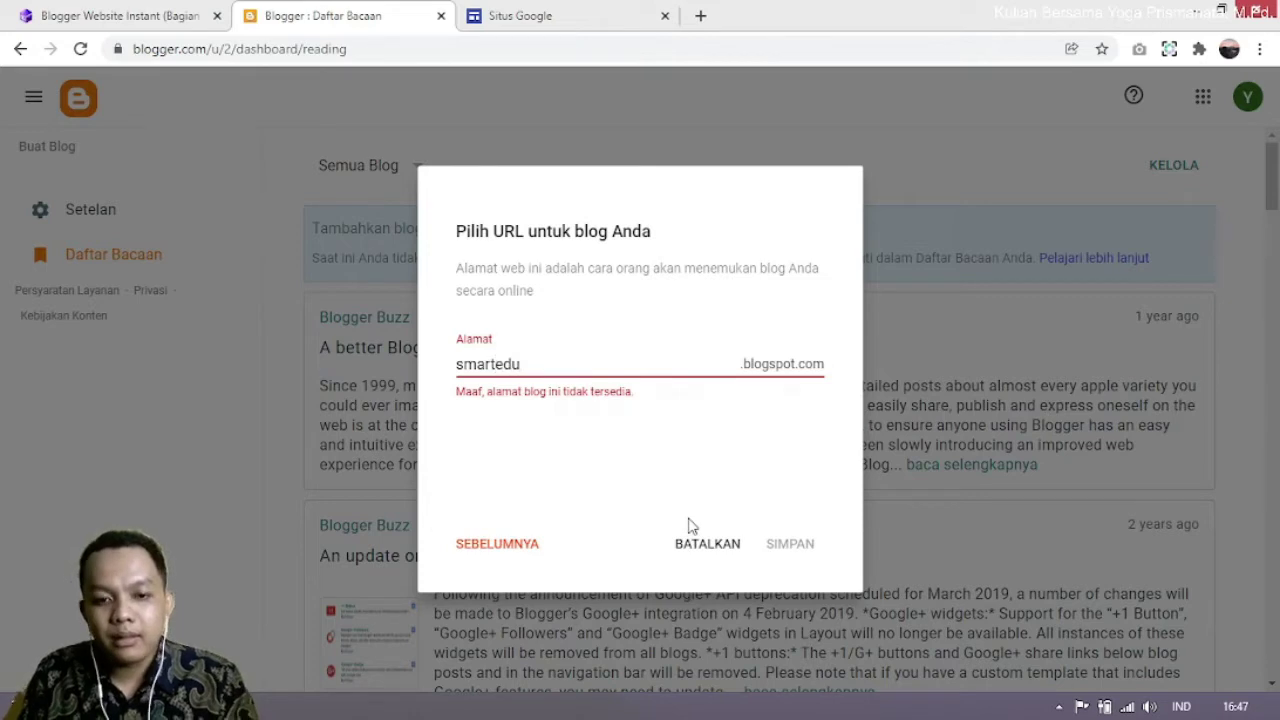
{"action": "type", "text": "-"}
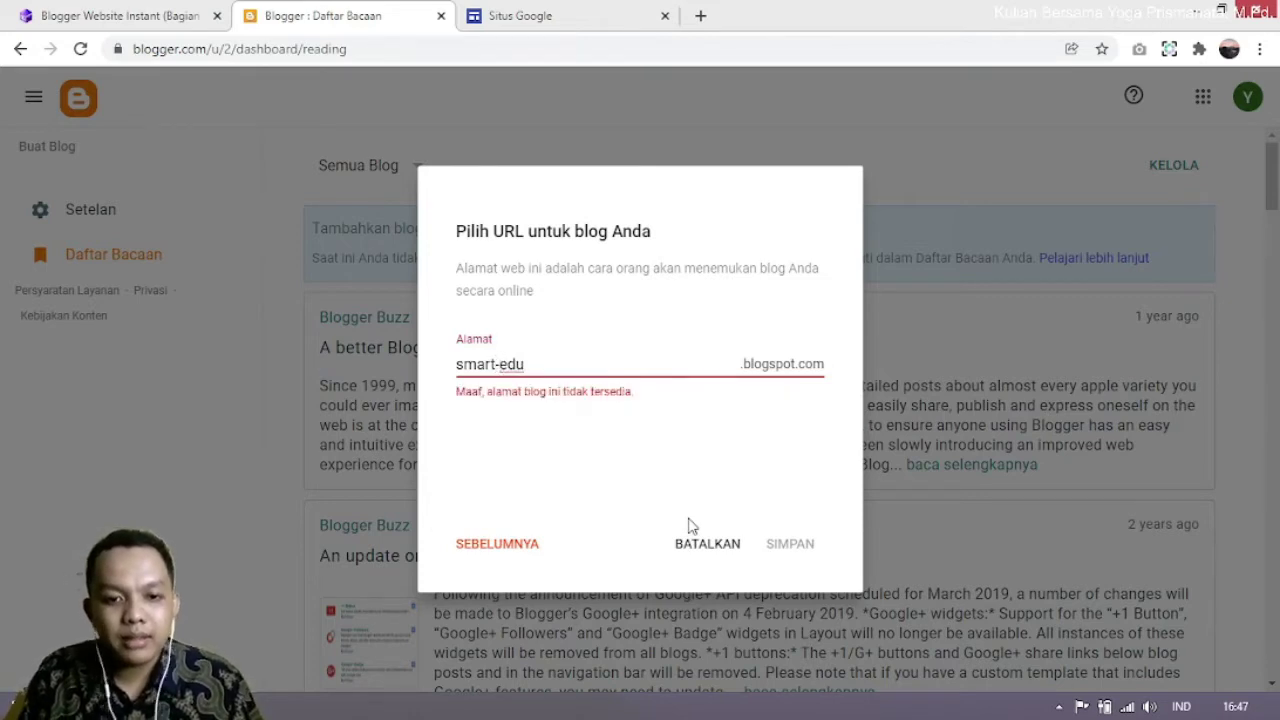
Step: Set the blog address to educasmartku.blogspot.com and save the new blog
{"action": "type", "text": "cat"}
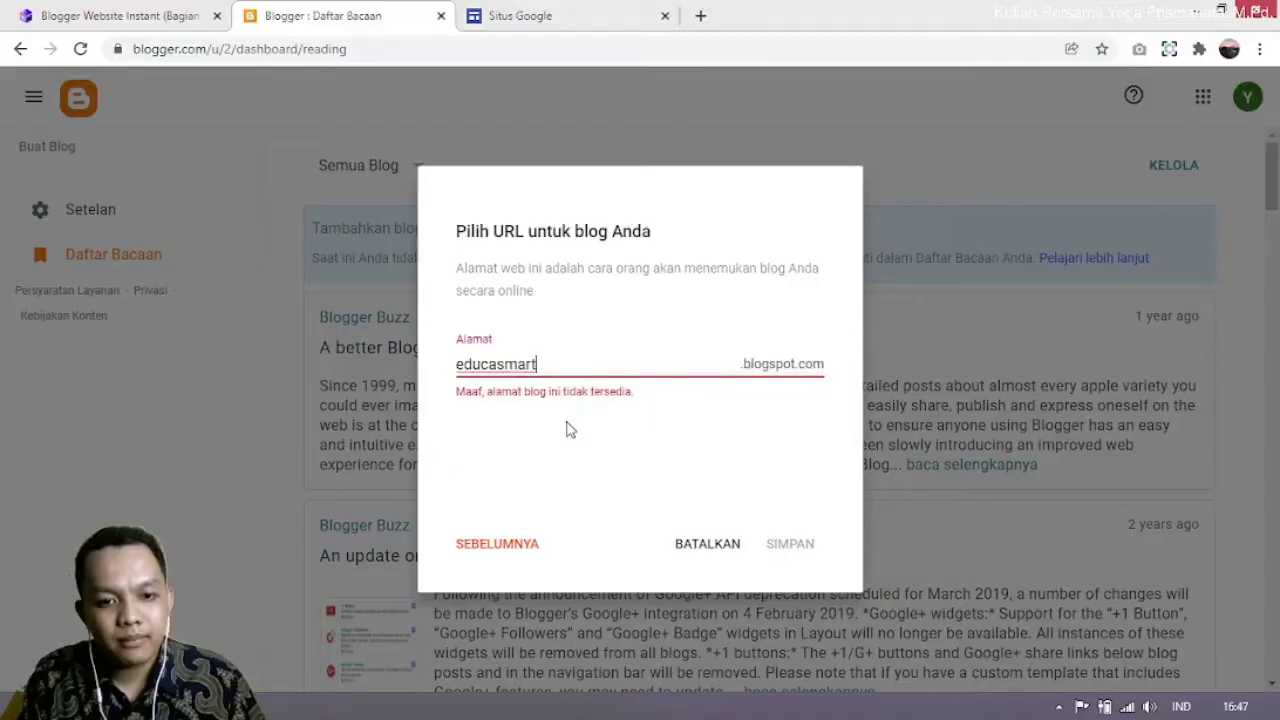
{"action": "type", "text": "ku"}
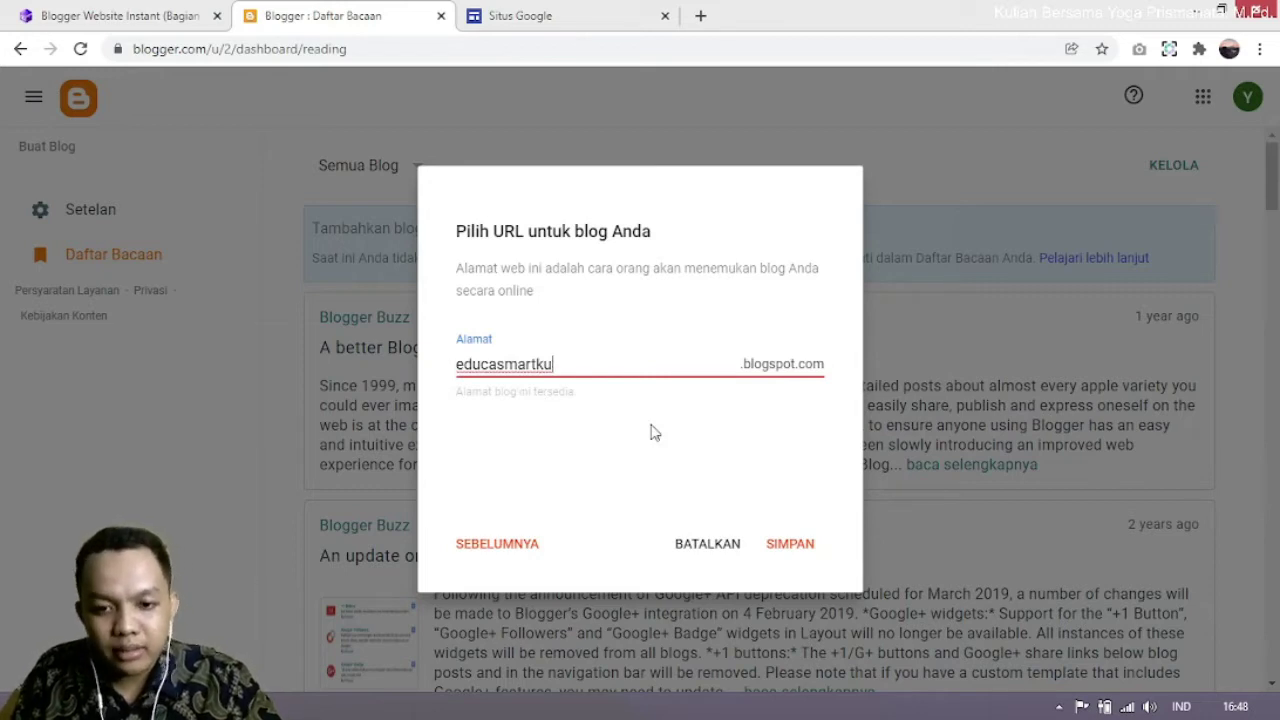
{"action": "left_click", "coordinate": [462, 401]}
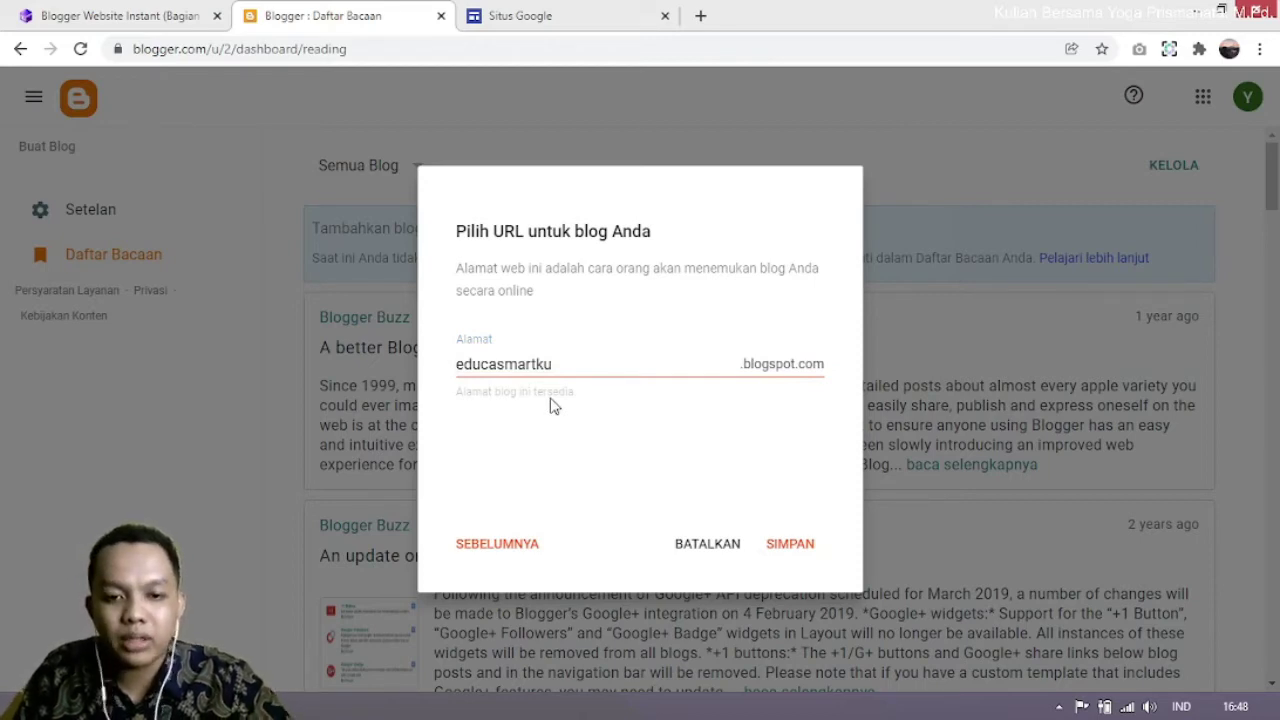
{"action": "left_click", "coordinate": [800, 552]}
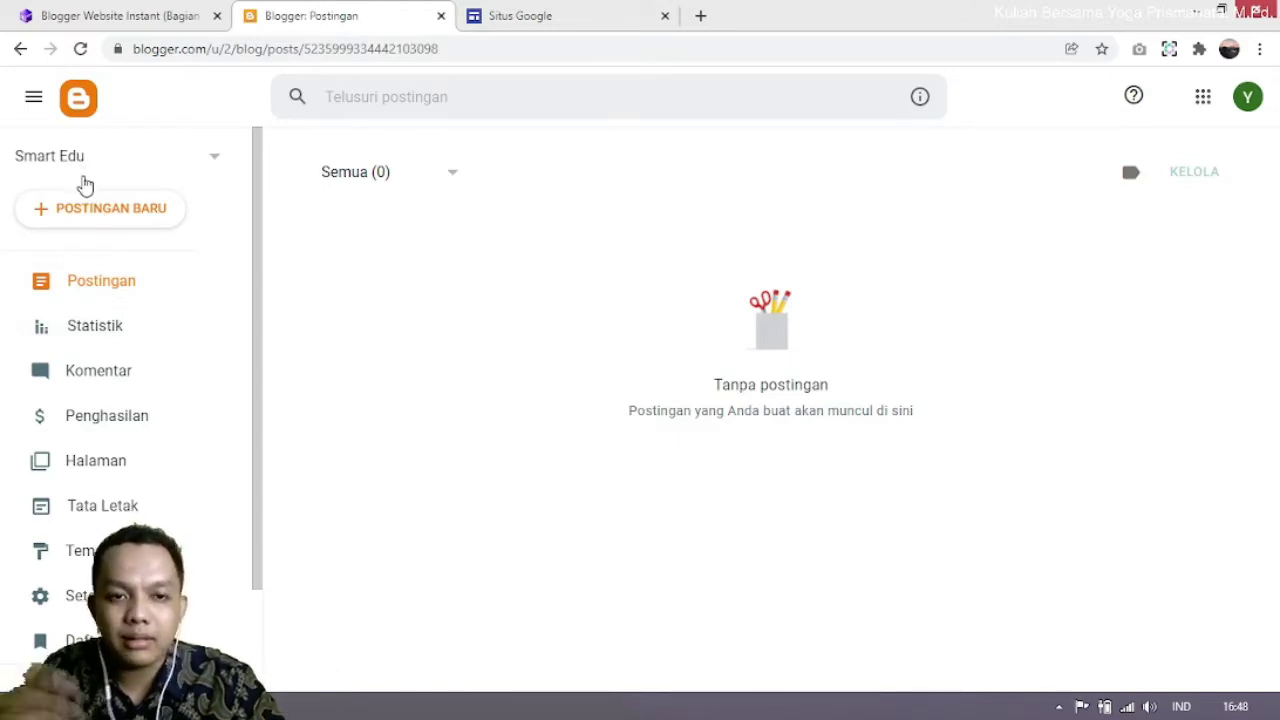
Step: Open the public page of the Smart Edu blog to see how it looks
{"action": "scroll", "coordinate": [114, 200], "scroll_direction": "down", "scroll_amount": 2}
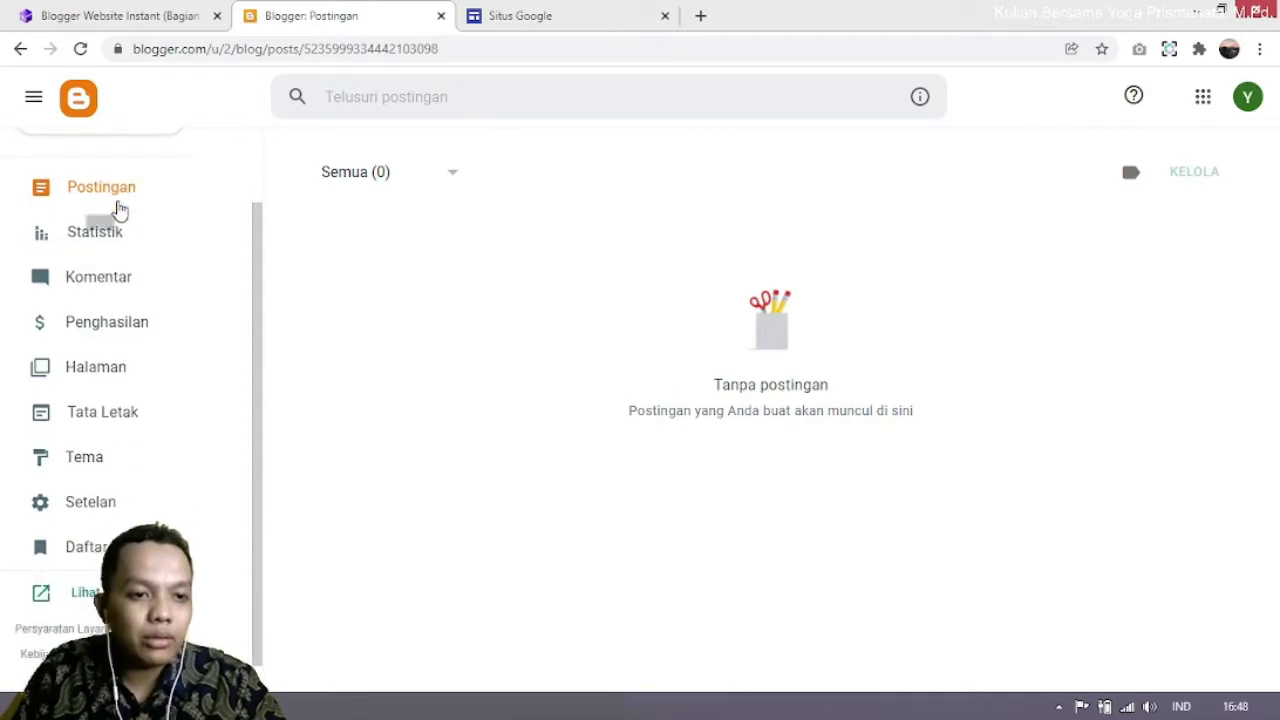
{"action": "scroll", "coordinate": [128, 494], "scroll_direction": "down", "scroll_amount": 1}
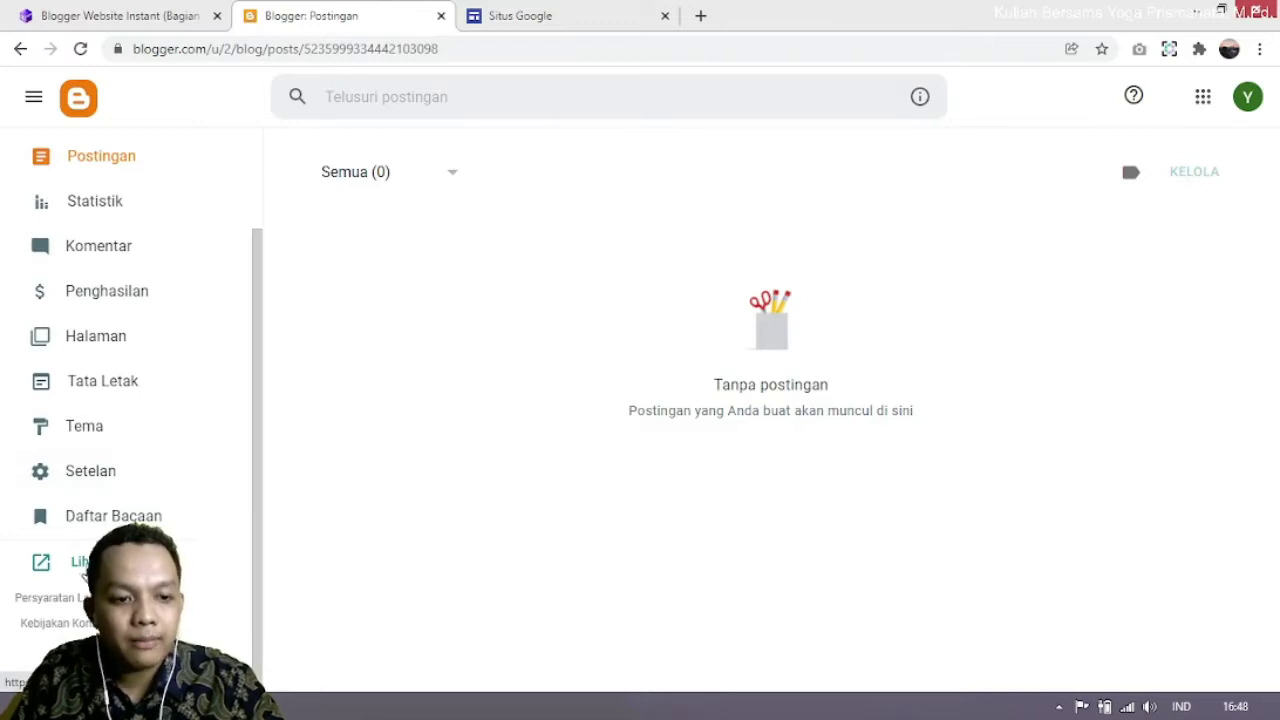
{"action": "left_click", "coordinate": [84, 568]}
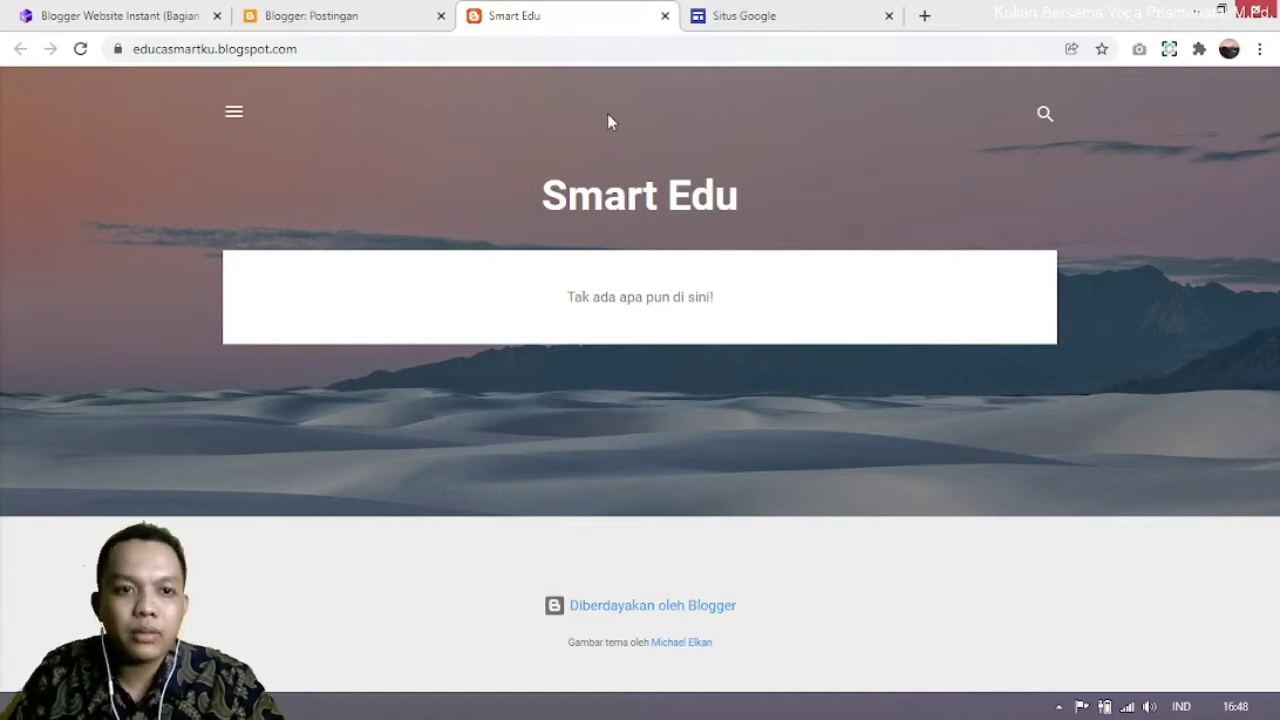
Step: Return to the Blogger dashboard and create a new post titled "Hallo Rekan Edukasi"
{"action": "left_click", "coordinate": [318, 13]}
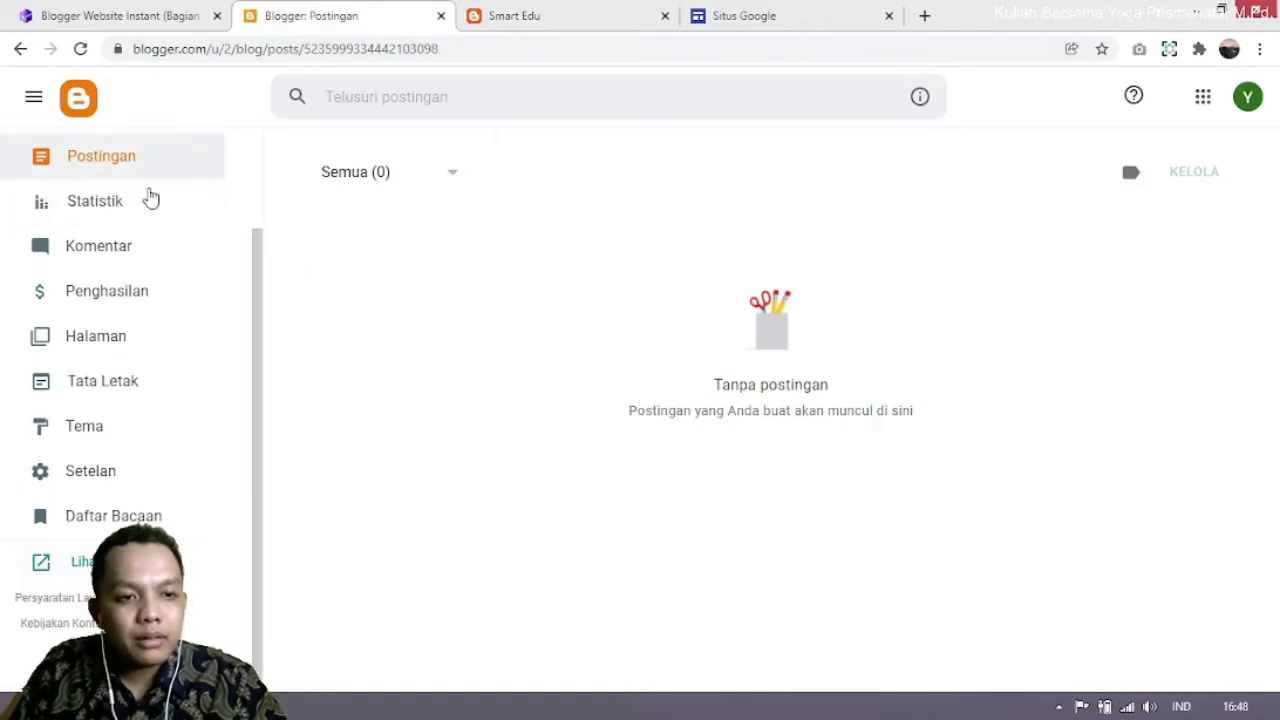
{"action": "scroll", "coordinate": [149, 151], "scroll_direction": "up", "scroll_amount": 2}
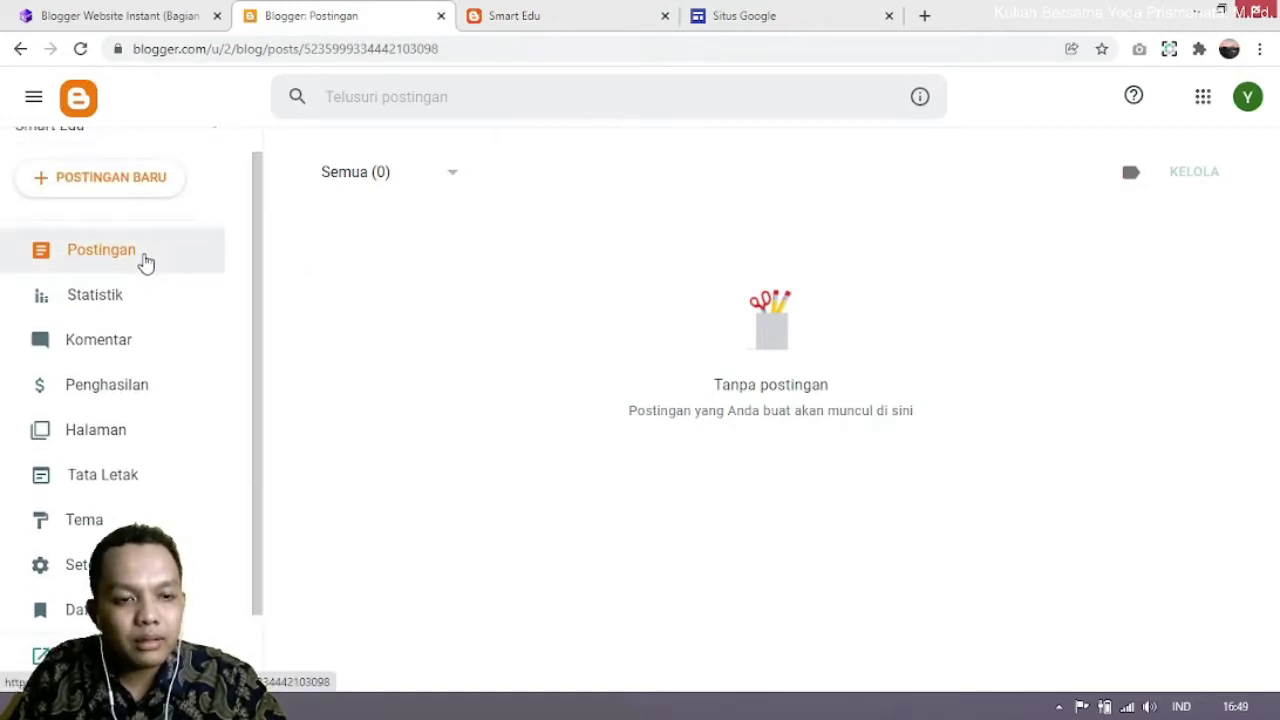
{"action": "scroll", "coordinate": [150, 207], "scroll_direction": "up", "scroll_amount": 1}
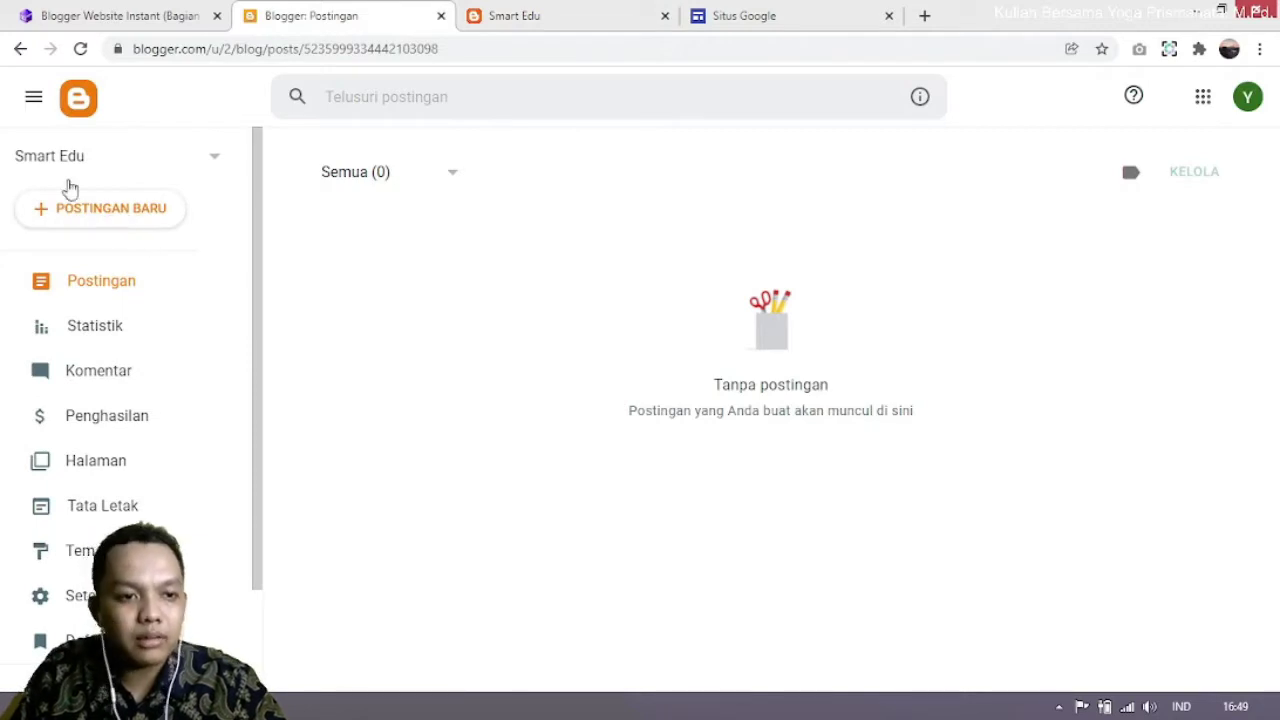
{"action": "left_click", "coordinate": [109, 217]}
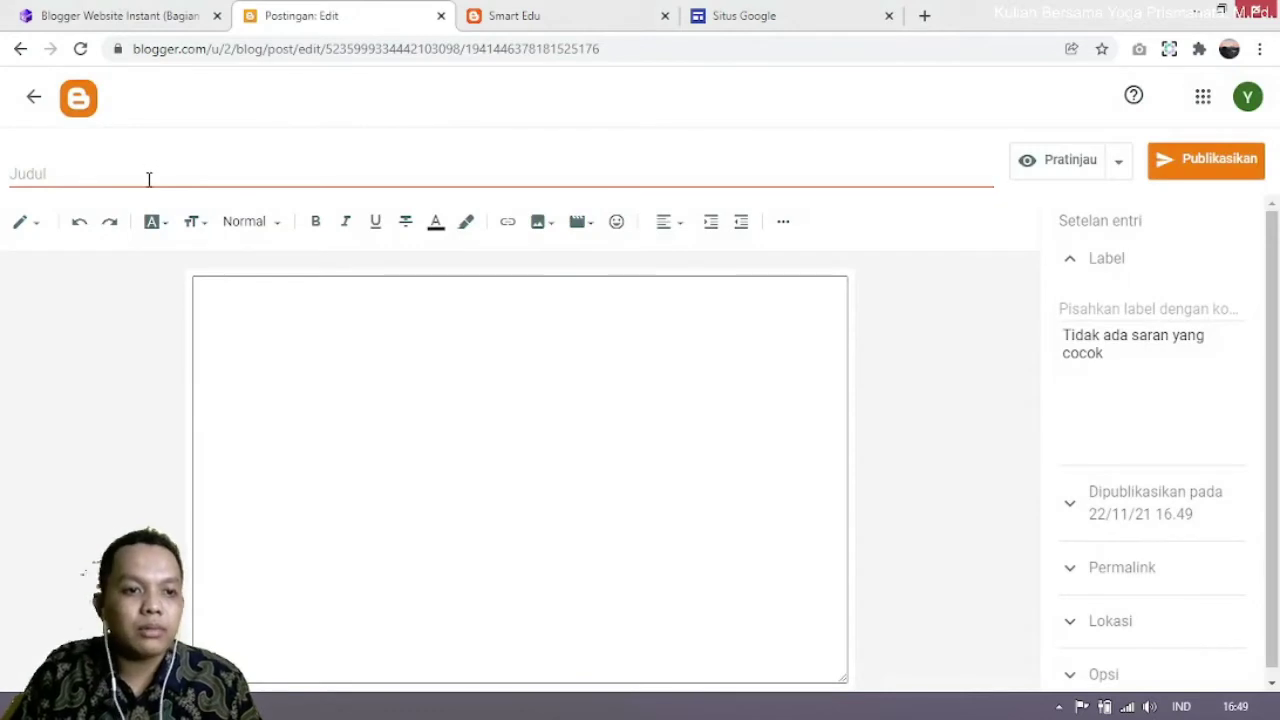
{"action": "left_click", "coordinate": [150, 180]}
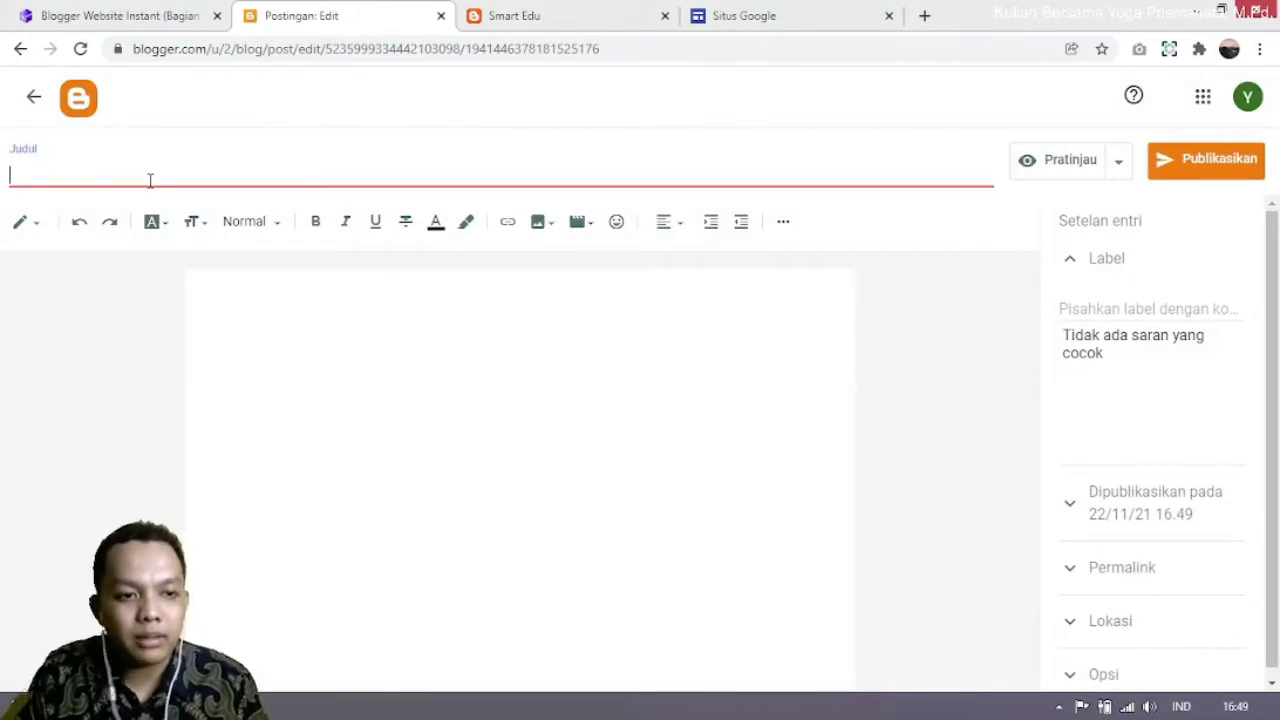
{"action": "type", "text": "Hallo"}
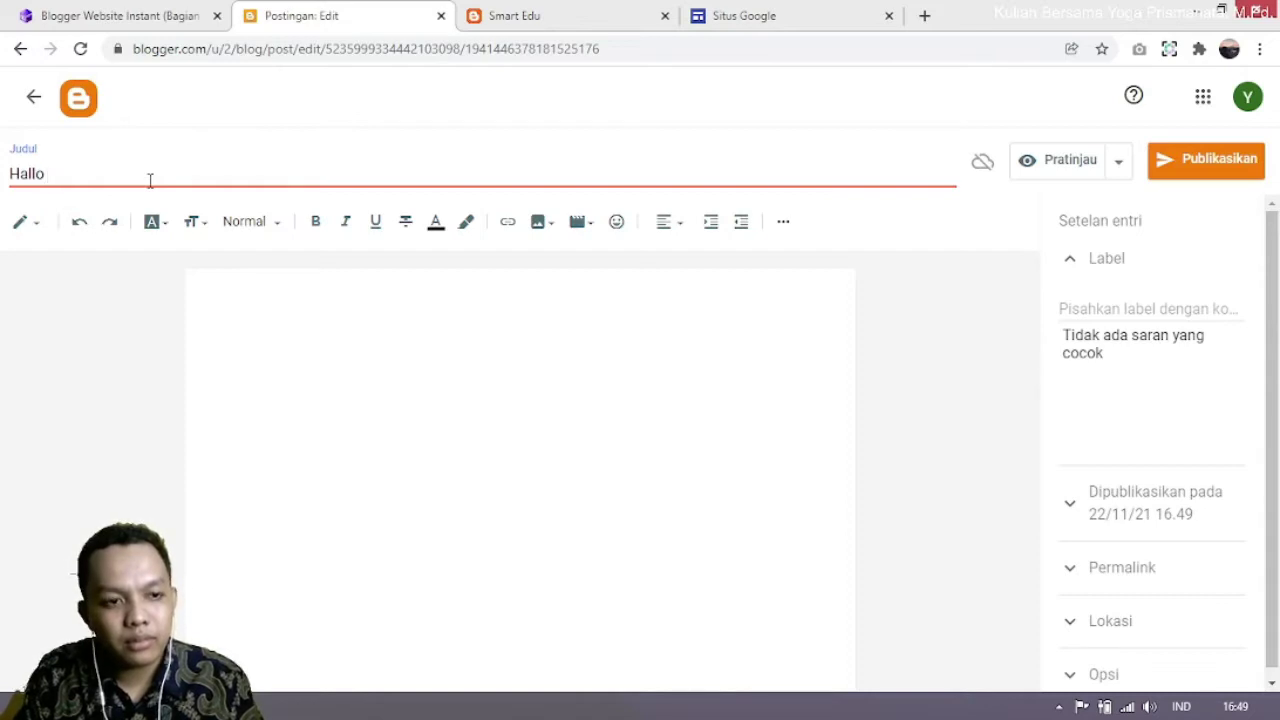
{"action": "type", "text": " Rekan E"}
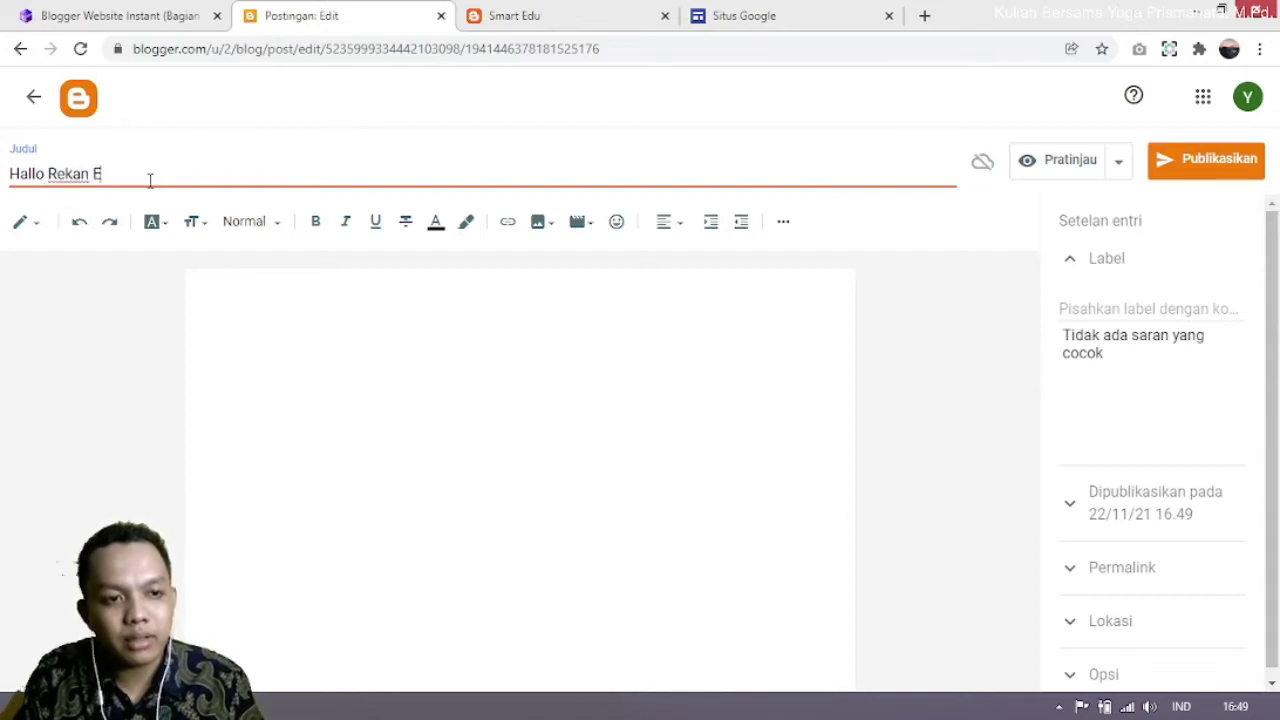
{"action": "type", "text": "dukasi"}
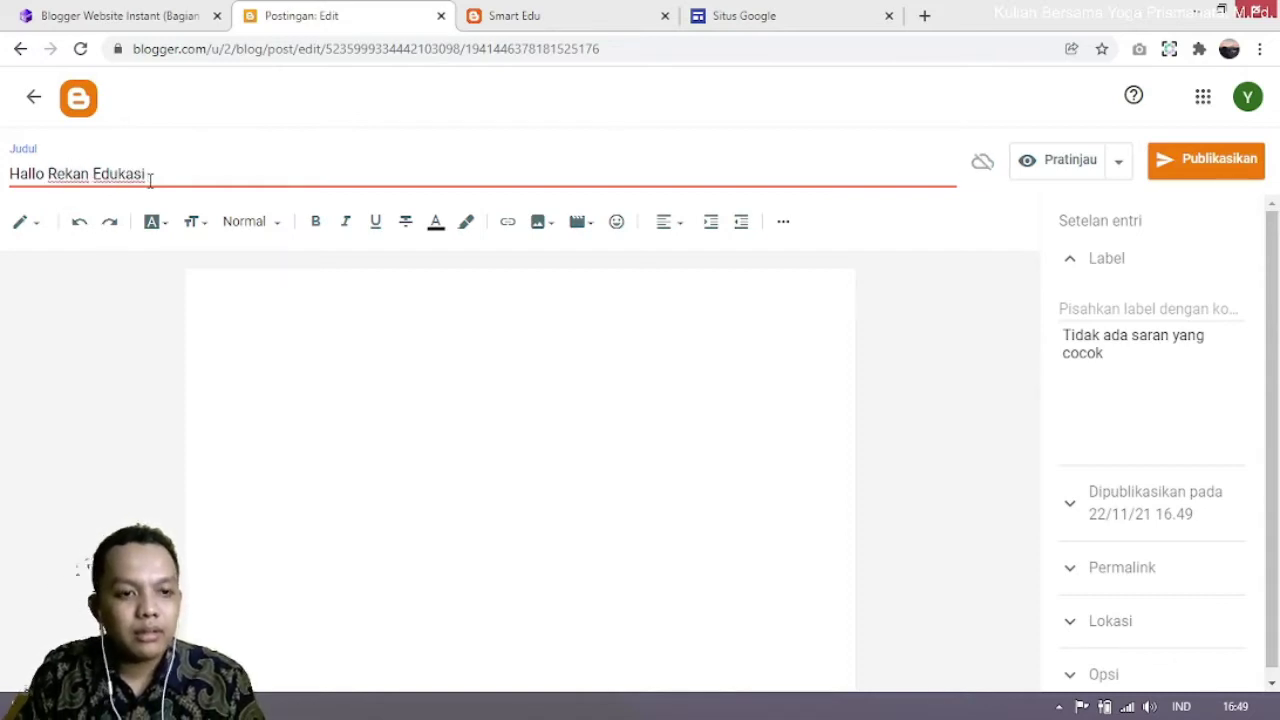
Step: Fill the post body with nine copies of the title text "Hallo Rekan Edukasi"
{"action": "key", "text": "ctrl+a"}
{"action": "key", "text": "ctrl+c"}
{"action": "left_click", "coordinate": [213, 284]}
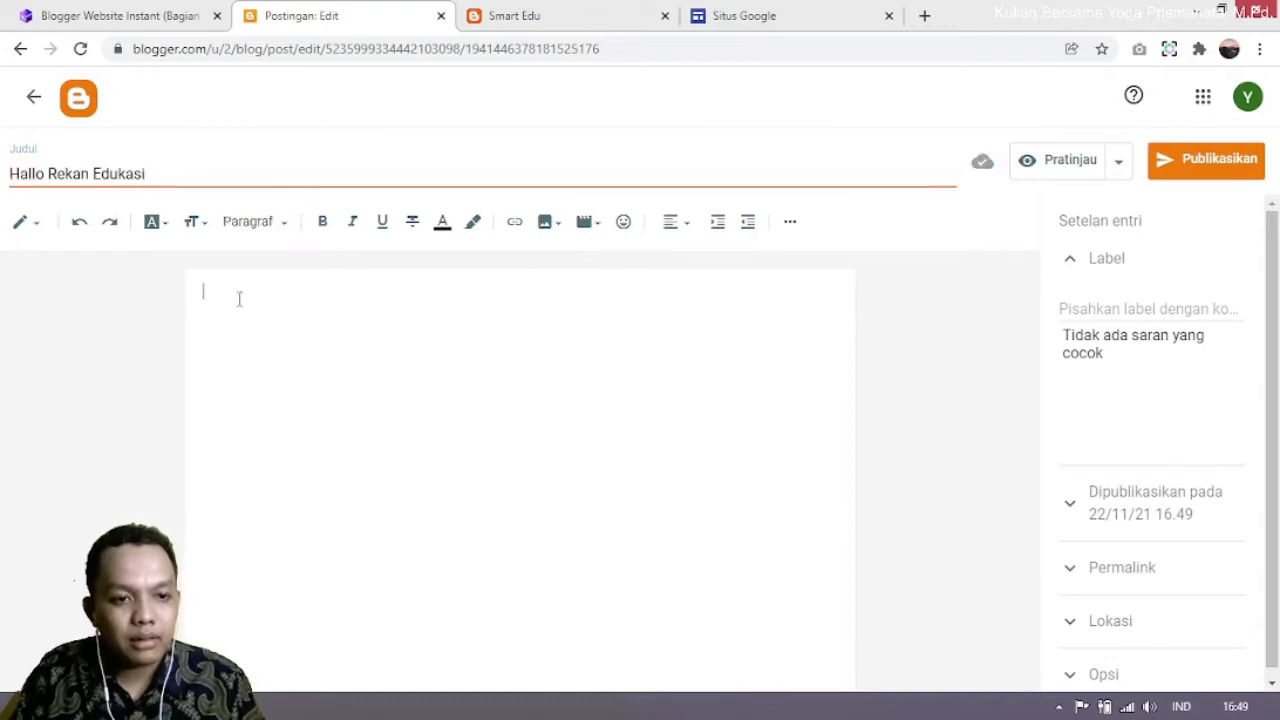
{"action": "key", "text": "ctrl+v"}
{"action": "key", "text": "ctrl+v"}
{"action": "key", "text": "ctrl+v"}
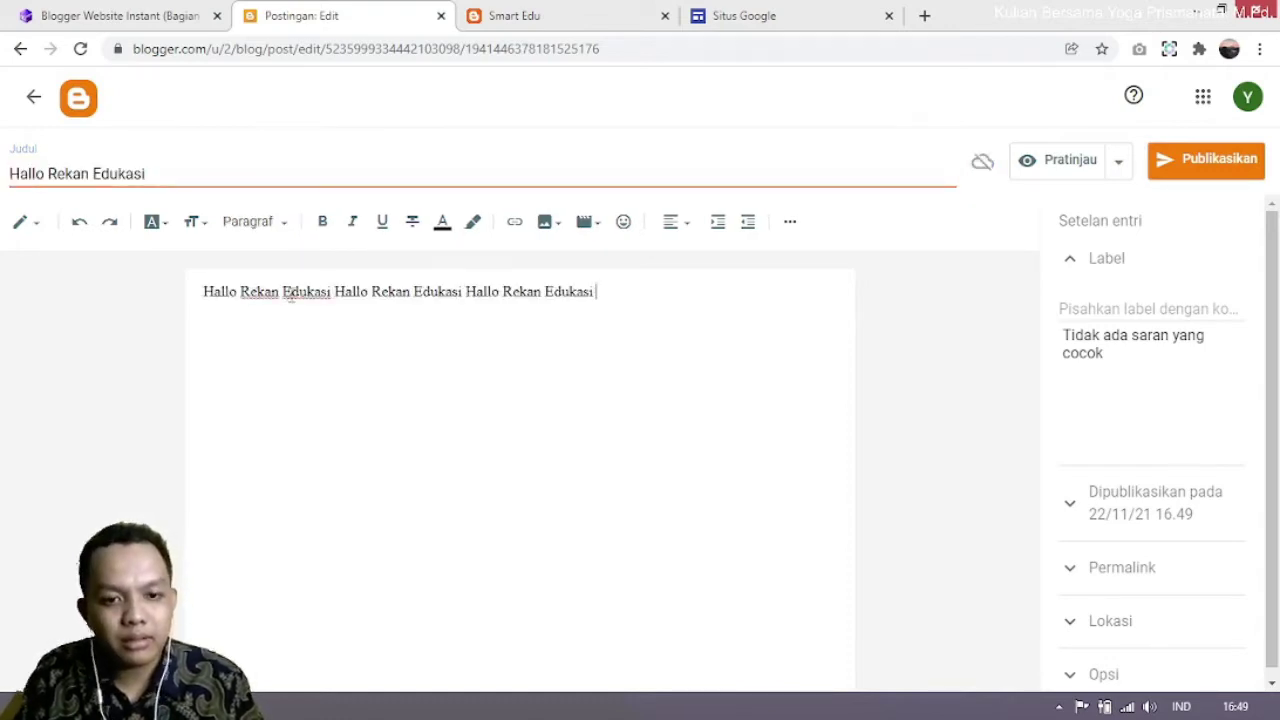
{"action": "key", "text": "ctrl+v"}
{"action": "key", "text": "ctrl+v"}
{"action": "key", "text": "ctrl+v"}
{"action": "key", "text": "ctrl+v"}
{"action": "key", "text": "ctrl+v"}
{"action": "key", "text": "ctrl+v"}
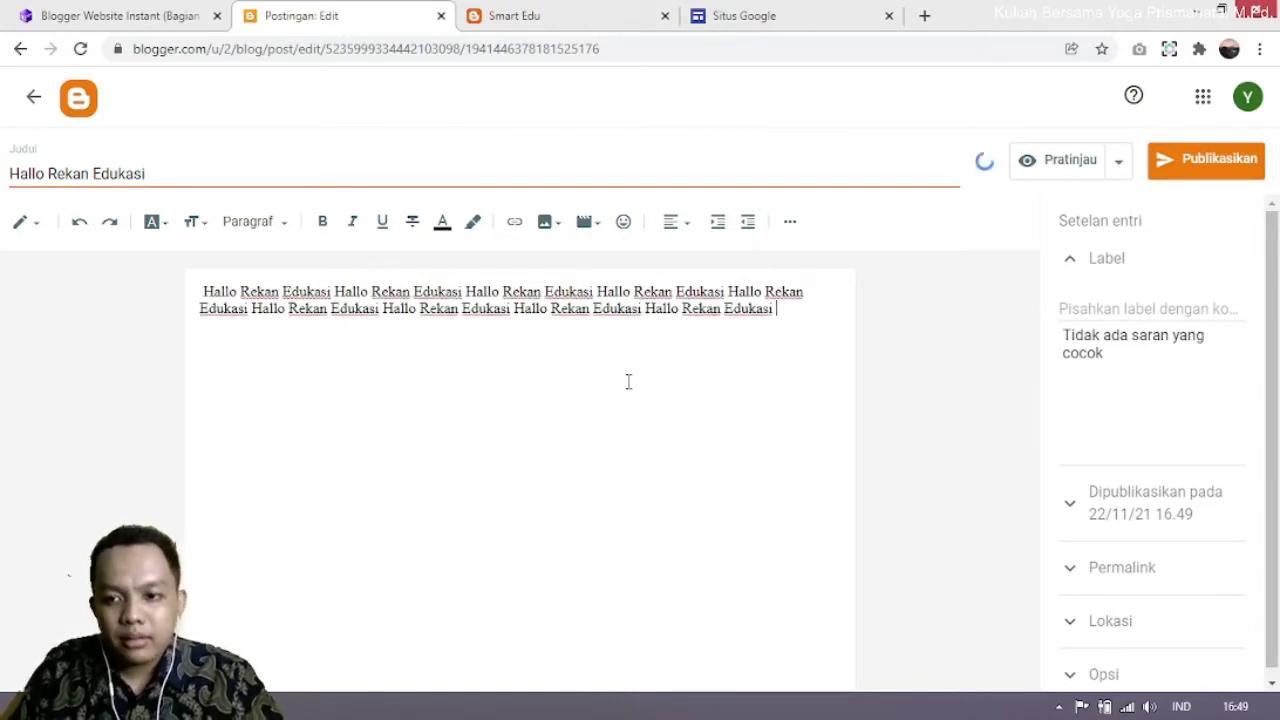
Step: Add the label "Halo" to the post and publish it to the blog
{"action": "left_click", "coordinate": [1133, 309]}
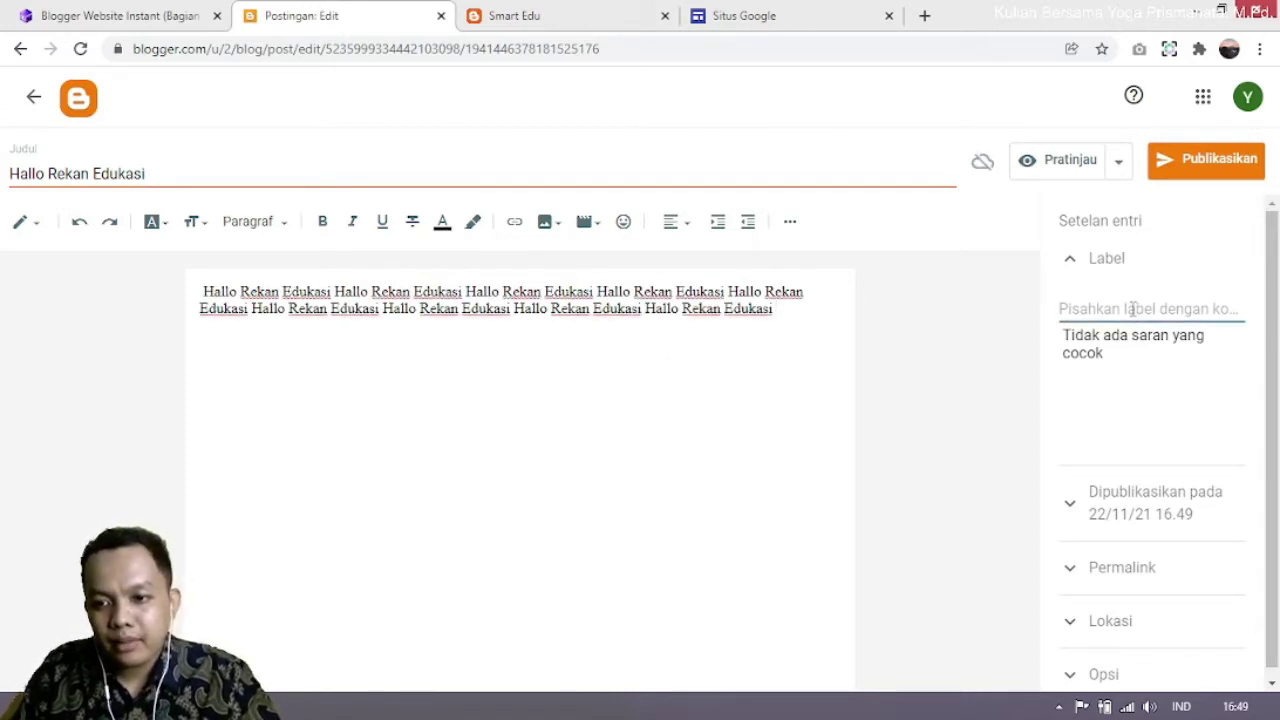
{"action": "type", "text": "Halo"}
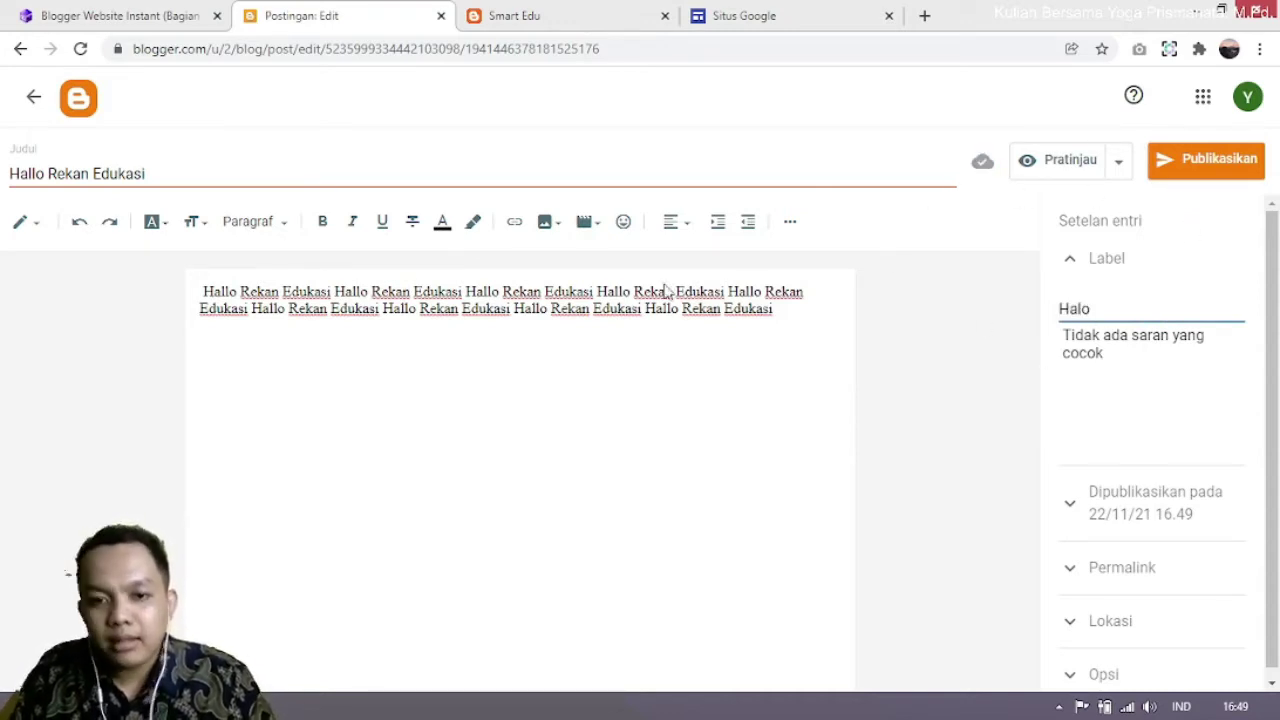
{"action": "left_click", "coordinate": [1187, 180]}
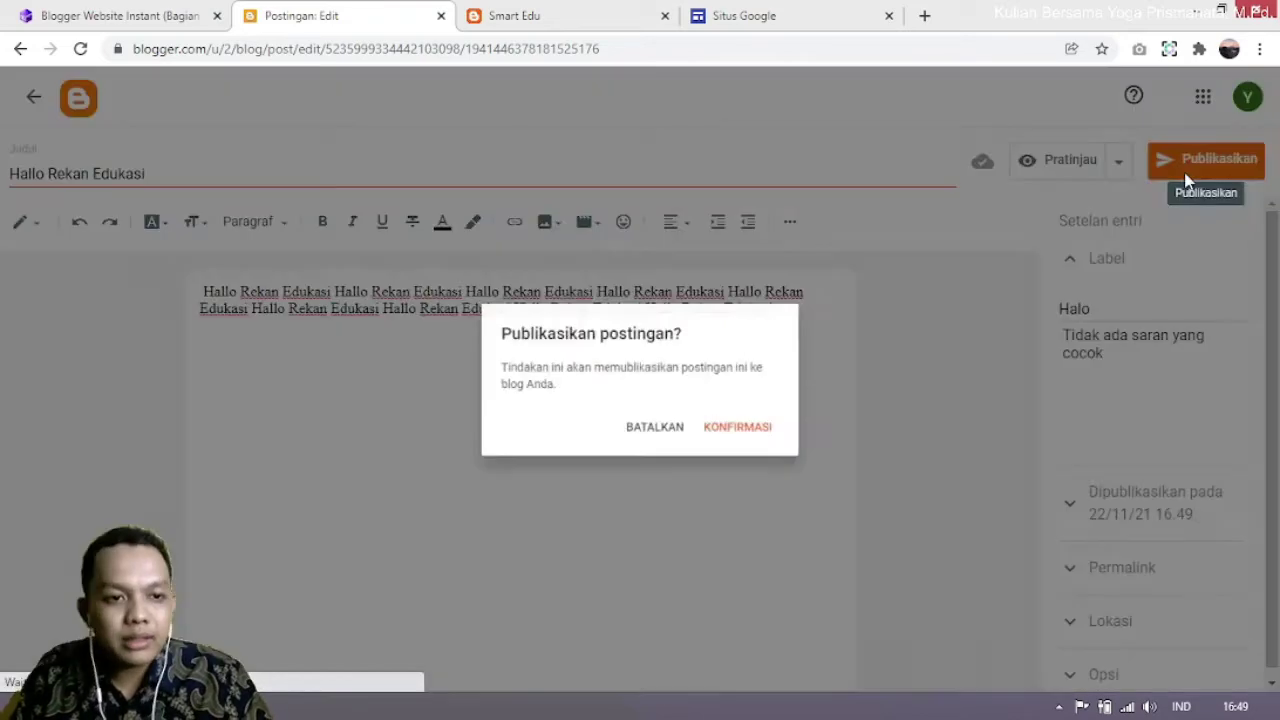
{"action": "left_click", "coordinate": [750, 435]}
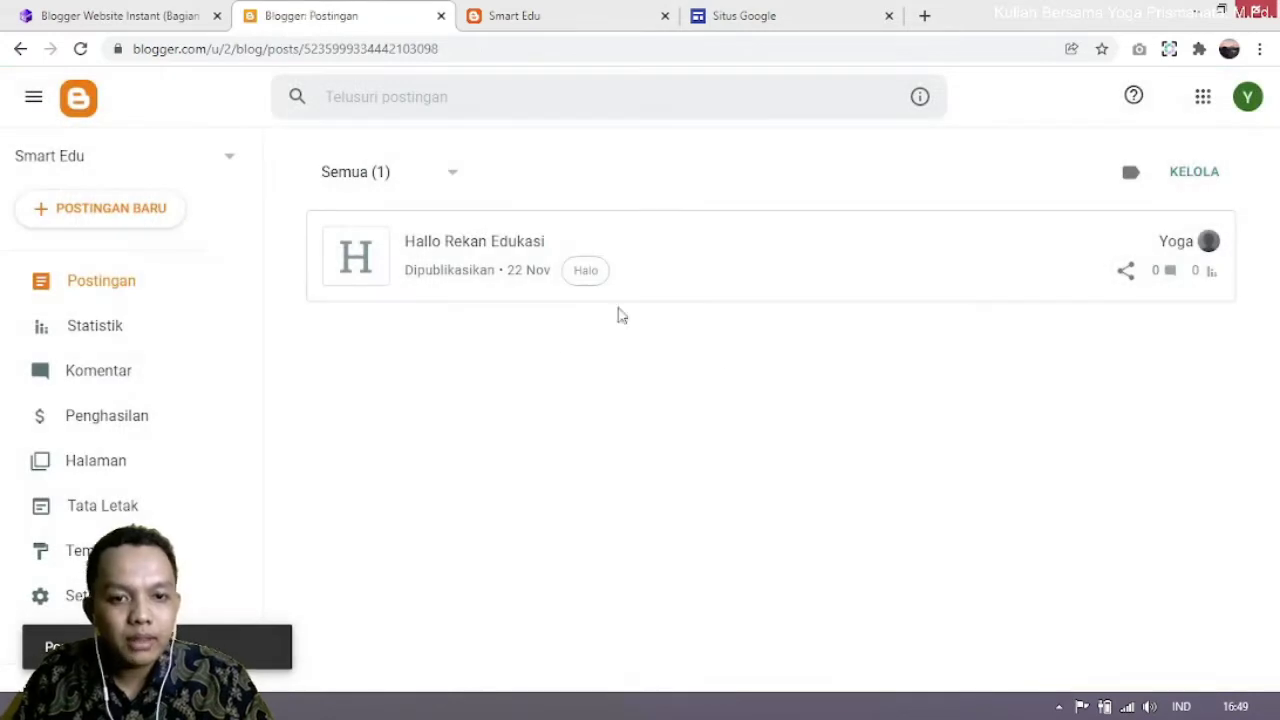
Step: Reload the public Smart Edu page to check the published post, and return to the Blogger dashboard
{"action": "left_click", "coordinate": [529, 18]}
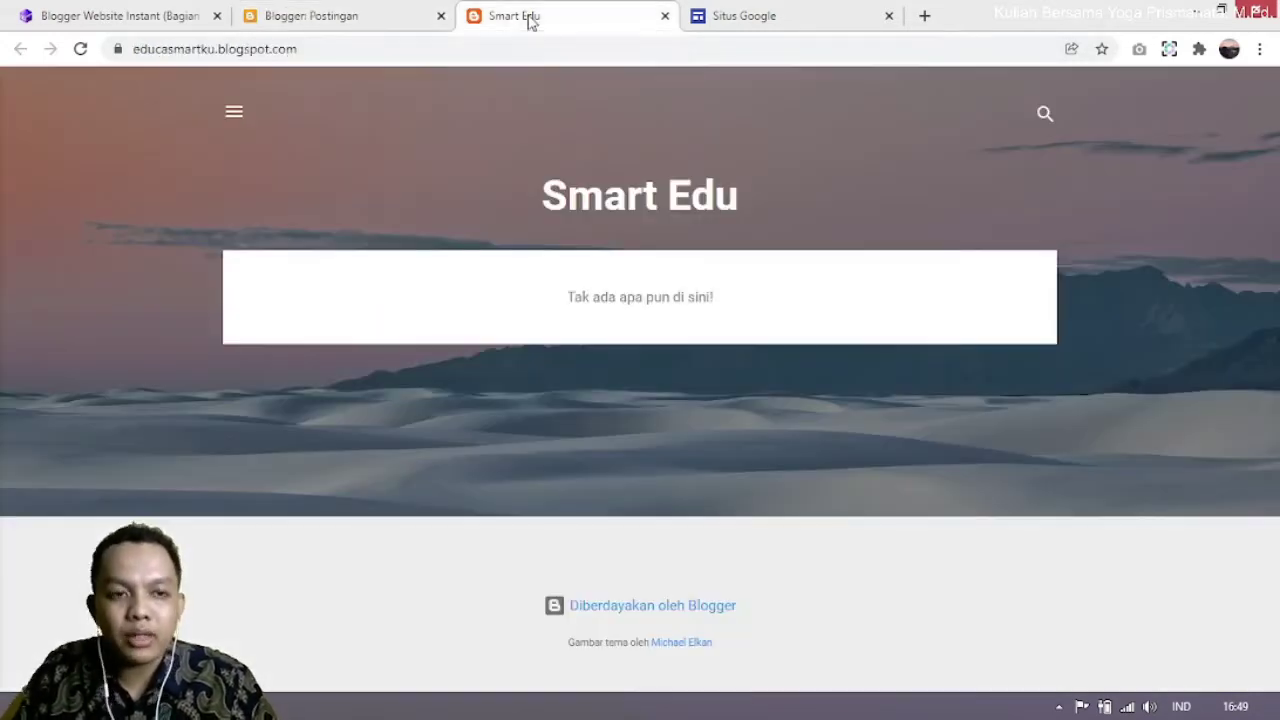
{"action": "left_click", "coordinate": [80, 48]}
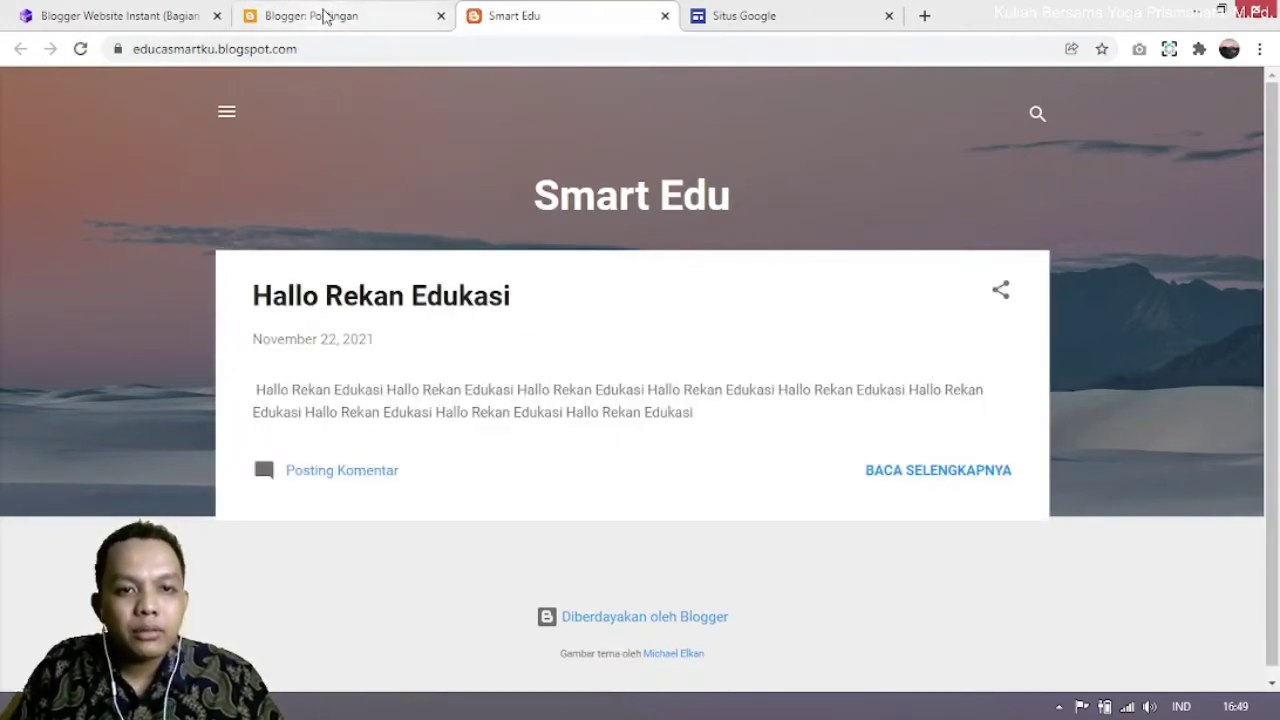
{"action": "left_click", "coordinate": [323, 15]}
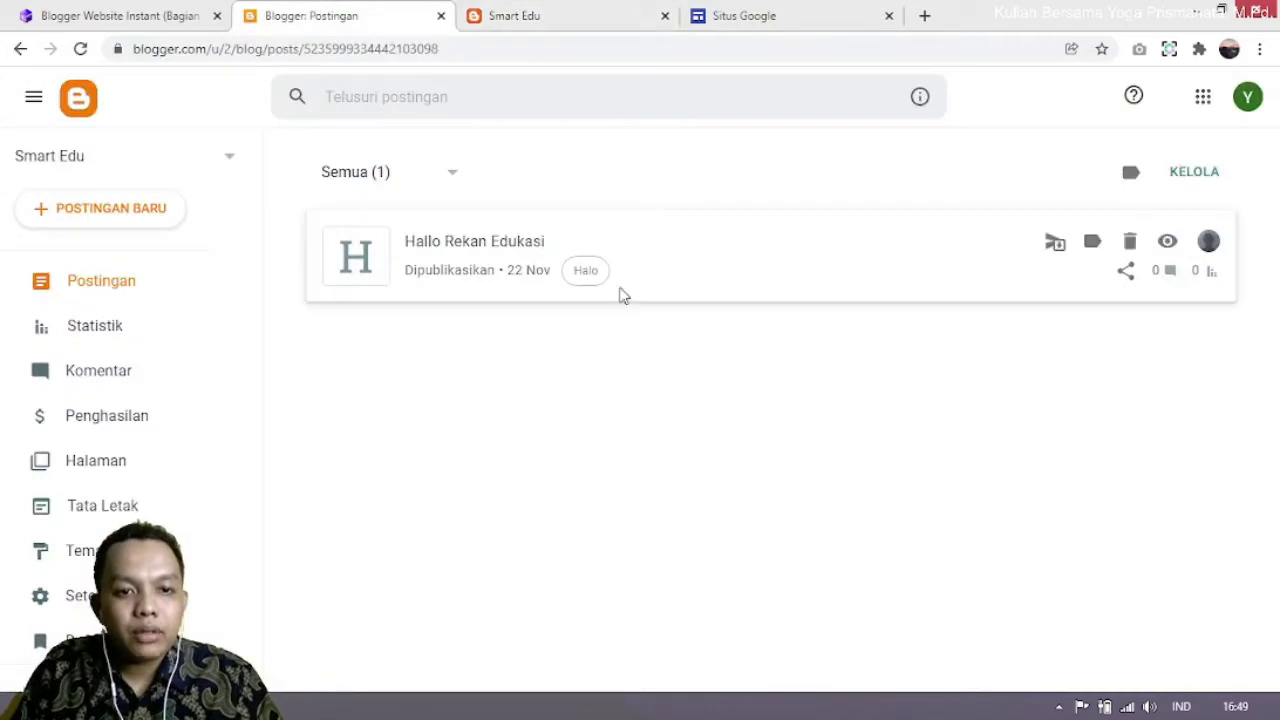
Step: Read the tutorial article's section "Mengubah Tampilan" and compare it with the blog's current look and dashboard
{"action": "left_click", "coordinate": [118, 14]}
{"action": "scroll", "coordinate": [357, 297], "scroll_direction": "down", "scroll_amount": 1}
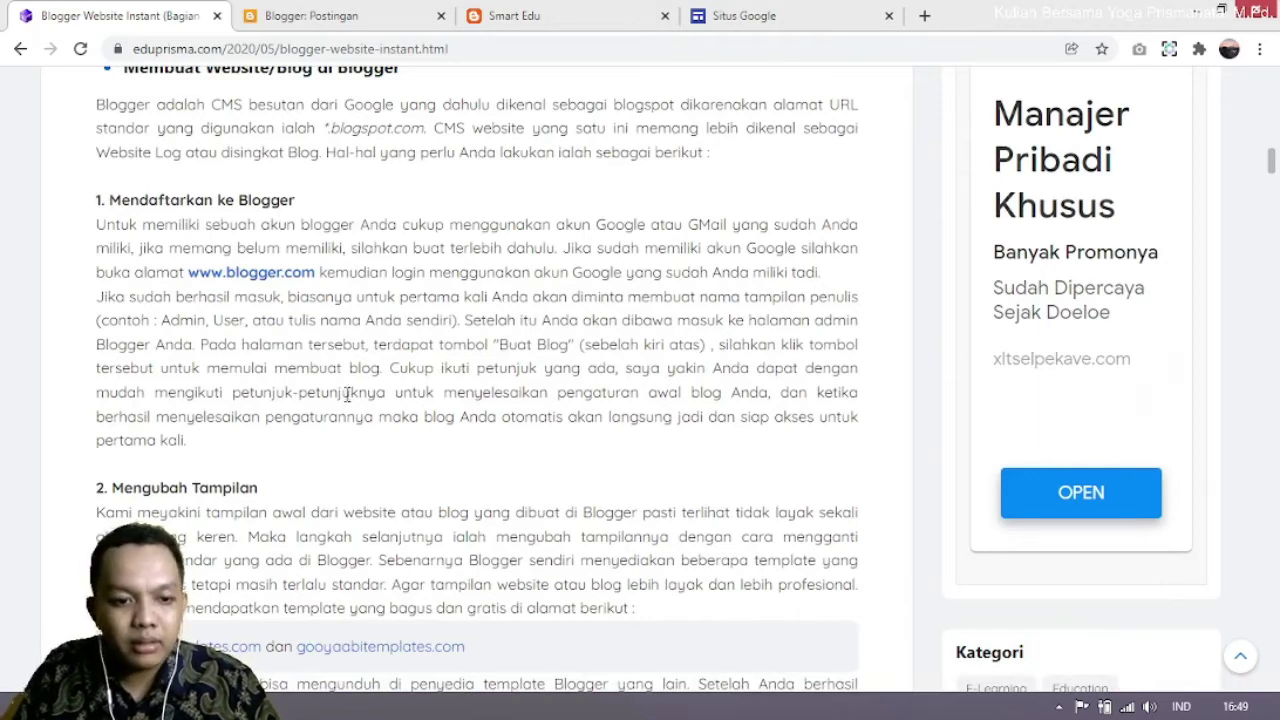
{"action": "scroll", "coordinate": [350, 397], "scroll_direction": "down", "scroll_amount": 4}
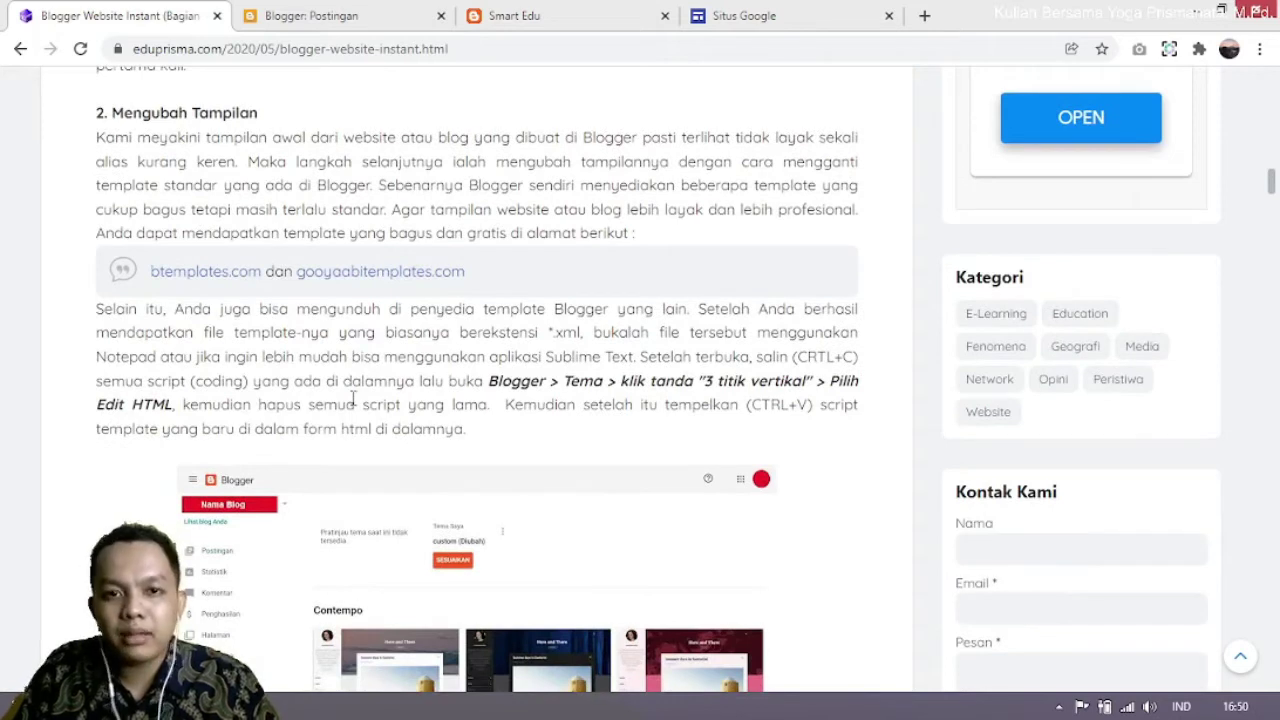
{"action": "left_click", "coordinate": [512, 15]}
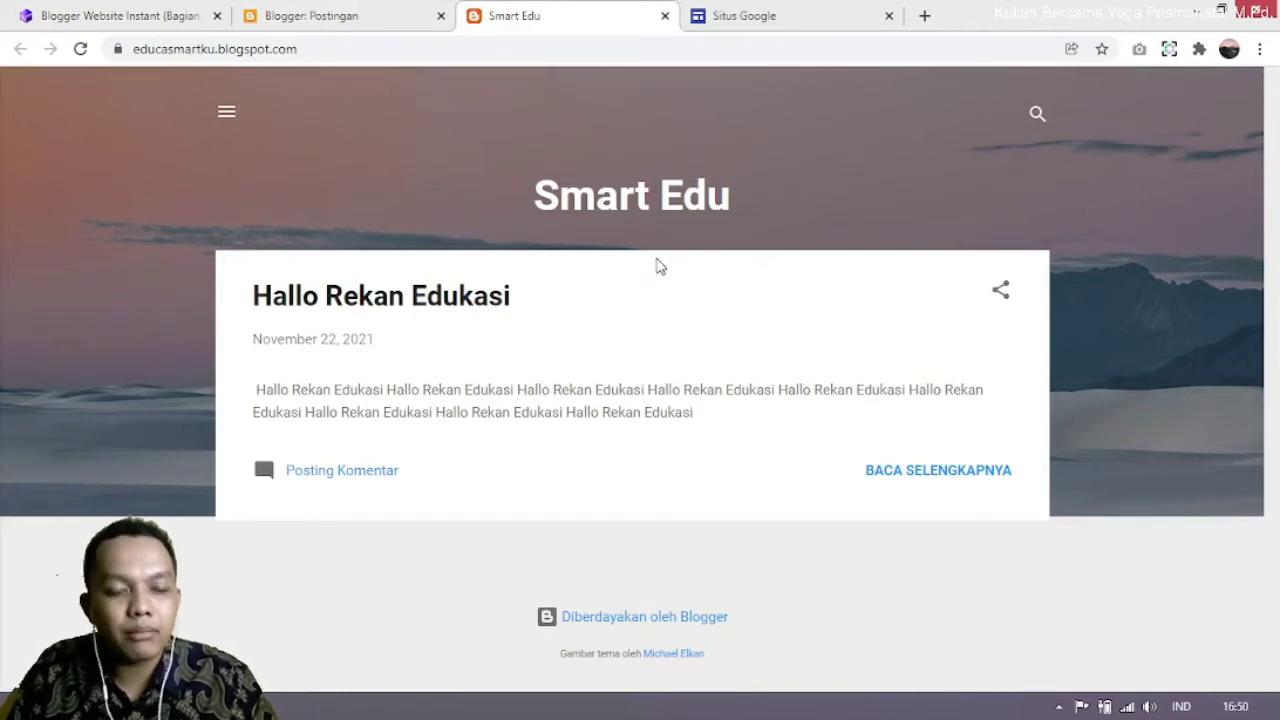
{"action": "left_click", "coordinate": [278, 20]}
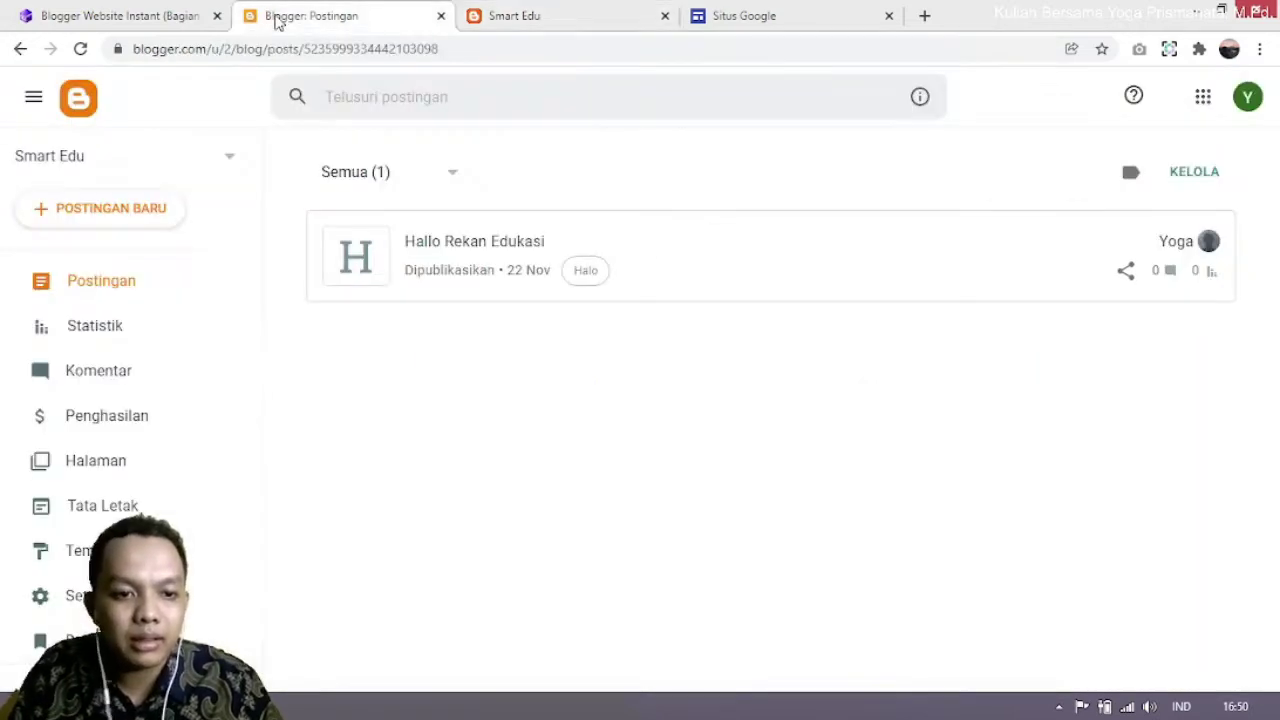
{"action": "left_click", "coordinate": [130, 15]}
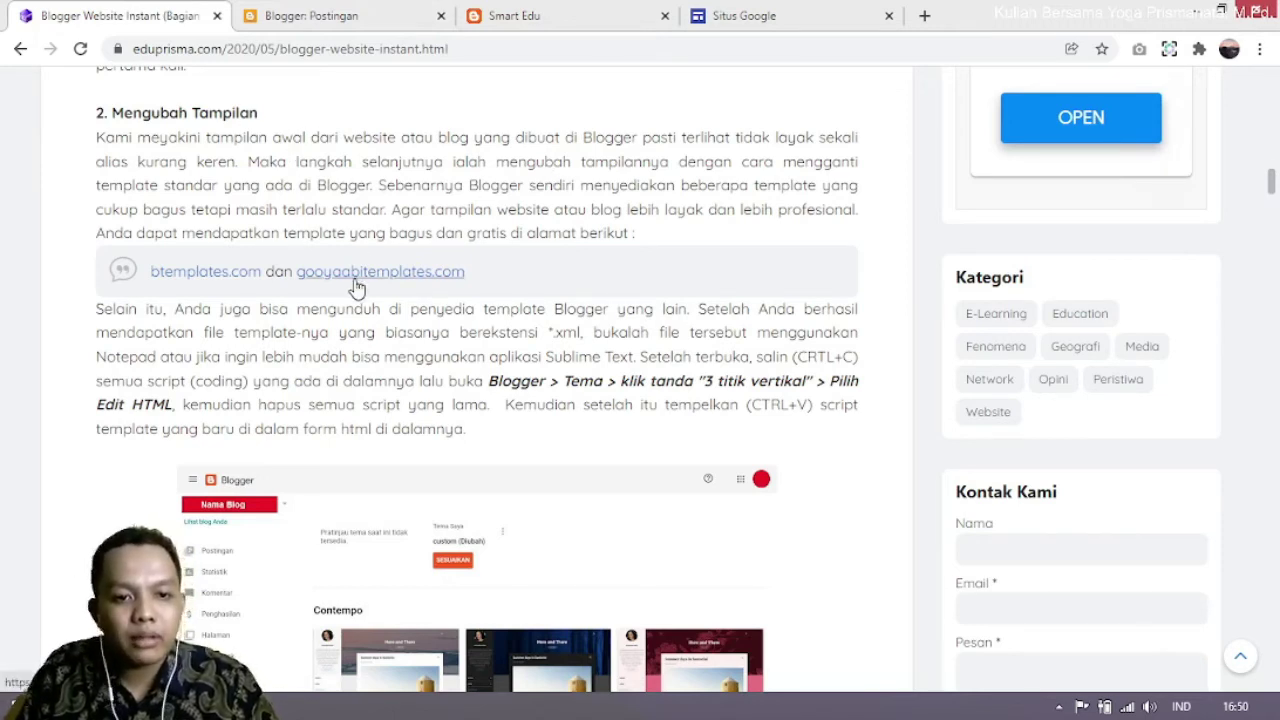
Step: Open btemplates.com from the article's link in a separate tab and browse its free Blogger templates for LMS Education
{"action": "left_click", "coordinate": [185, 280], "text": "ctrl"}
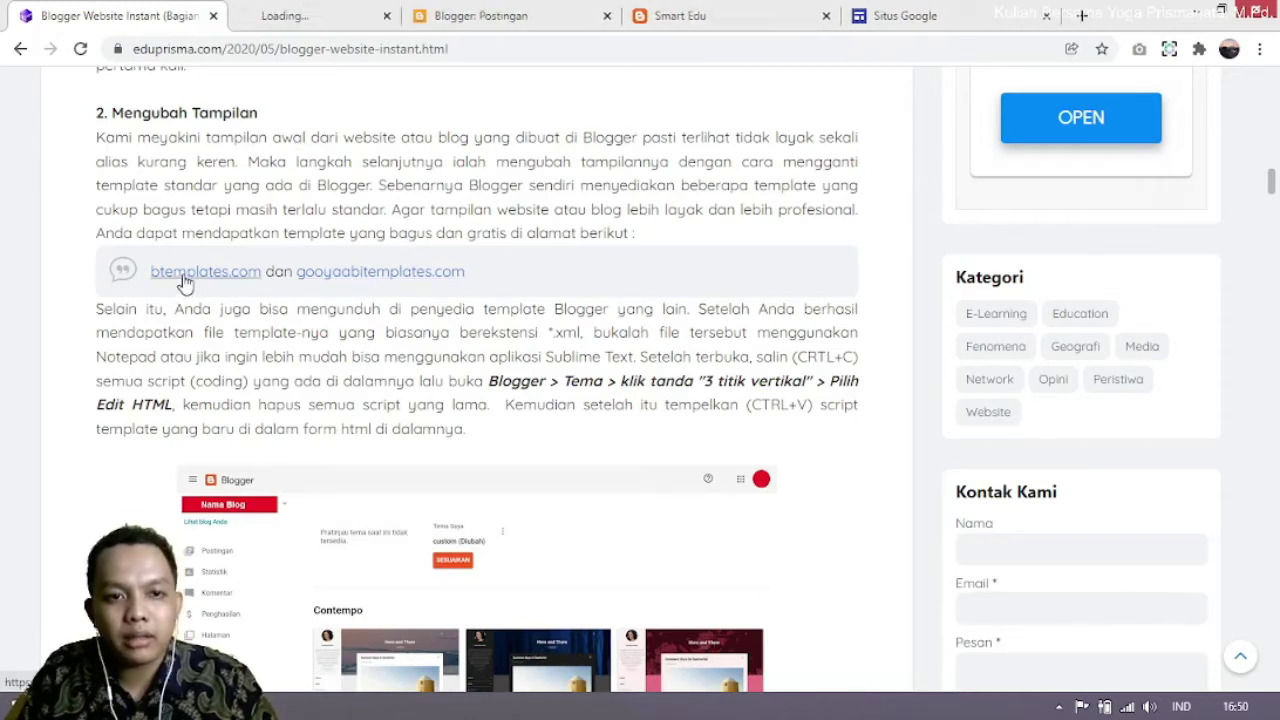
{"action": "left_click", "coordinate": [282, 16]}
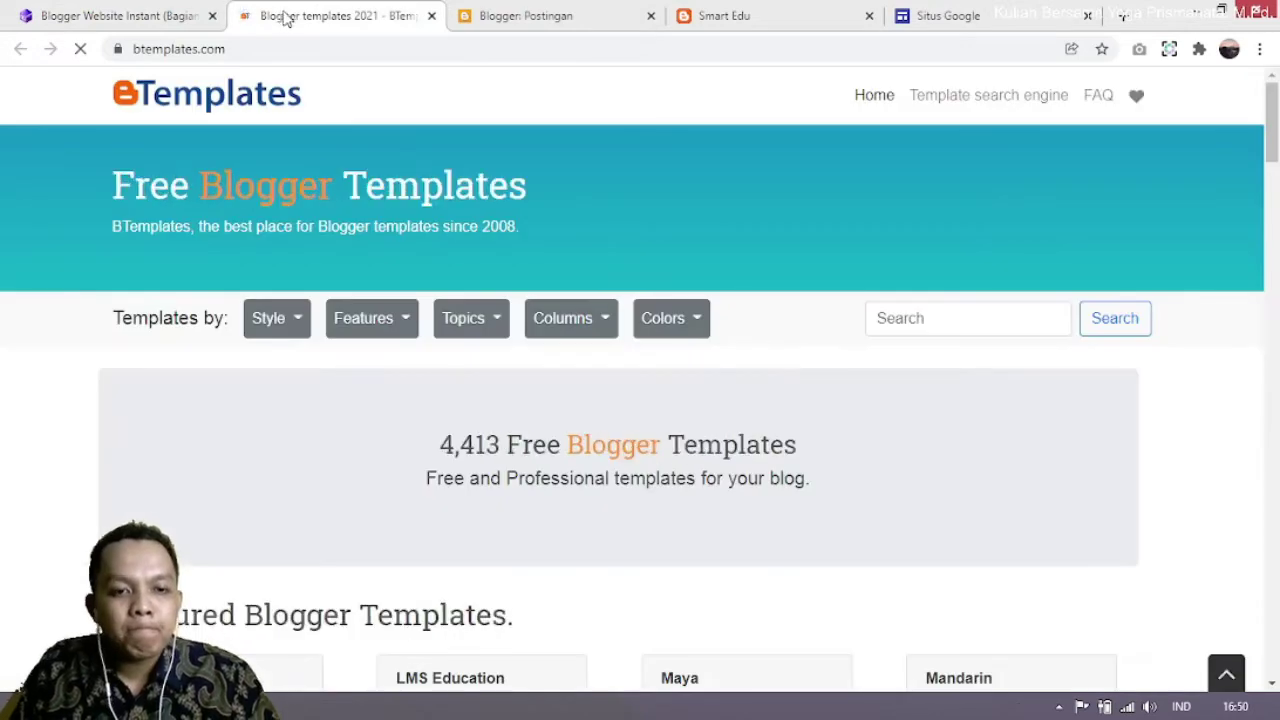
{"action": "scroll", "coordinate": [525, 185], "scroll_direction": "down", "scroll_amount": 3}
{"action": "scroll", "coordinate": [530, 194], "scroll_direction": "down", "scroll_amount": 1}
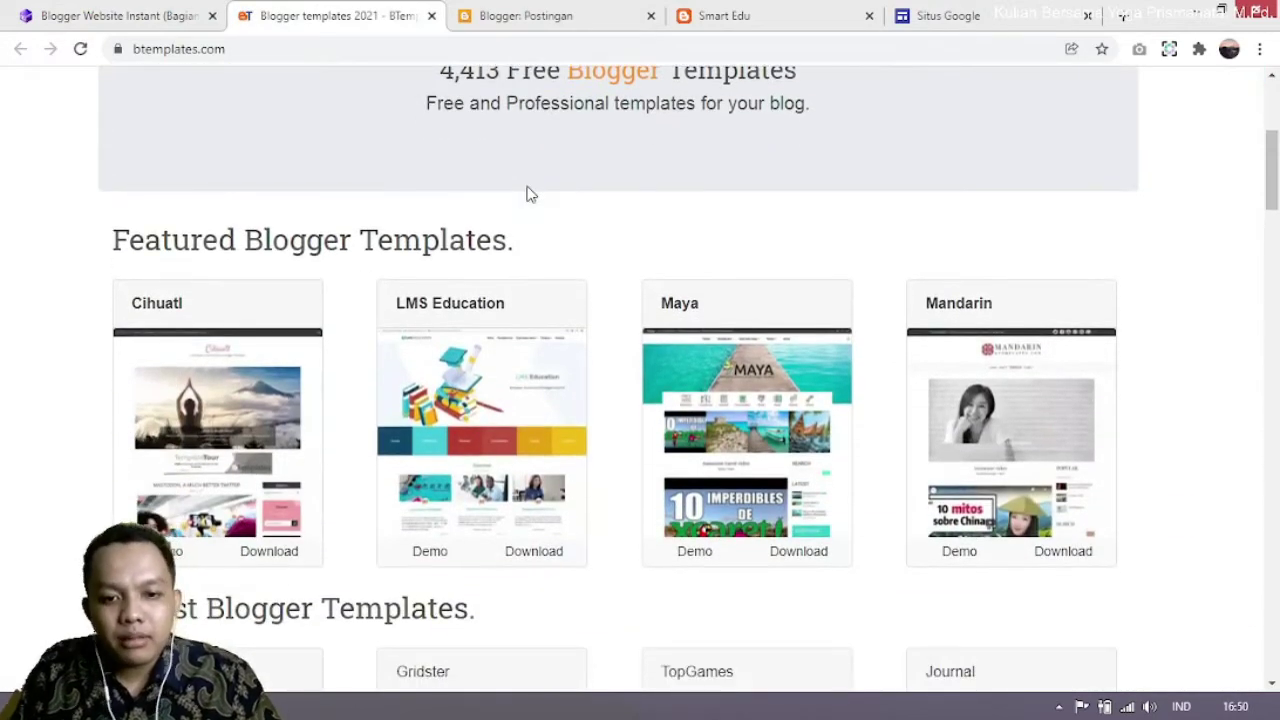
{"action": "scroll", "coordinate": [530, 194], "scroll_direction": "down", "scroll_amount": 1}
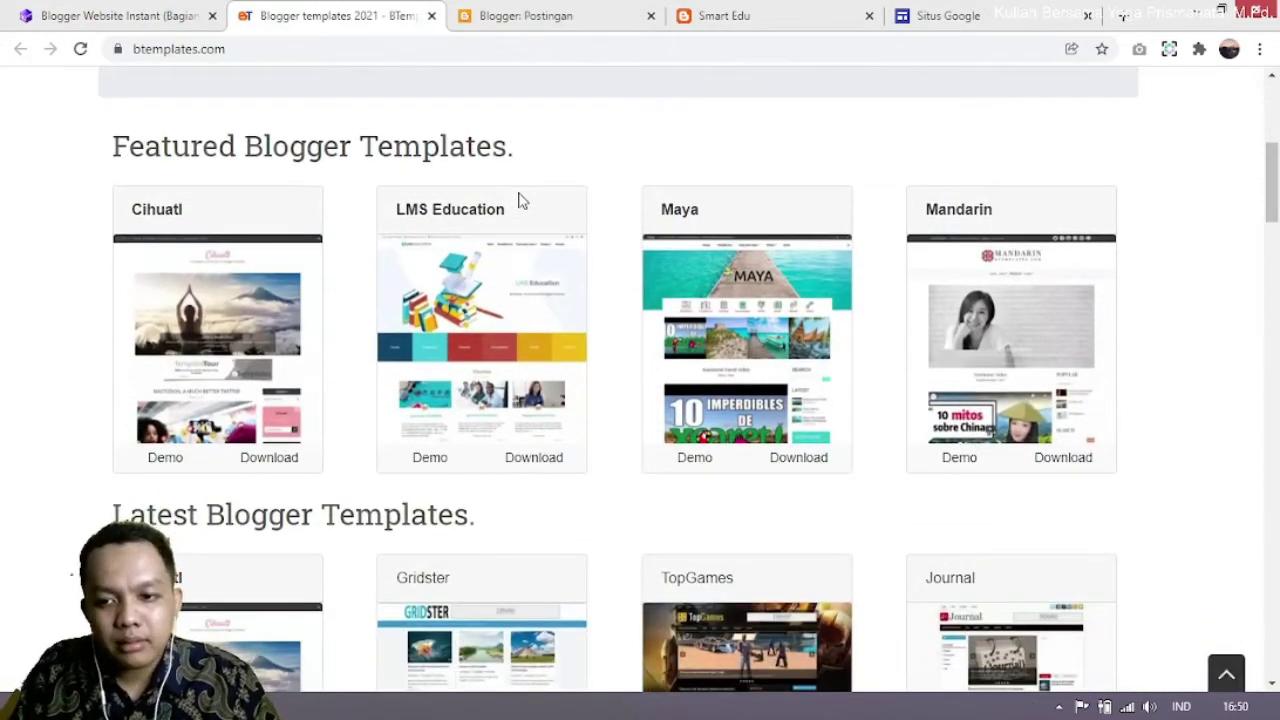
{"action": "scroll", "coordinate": [495, 335], "scroll_direction": "down", "scroll_amount": 4}
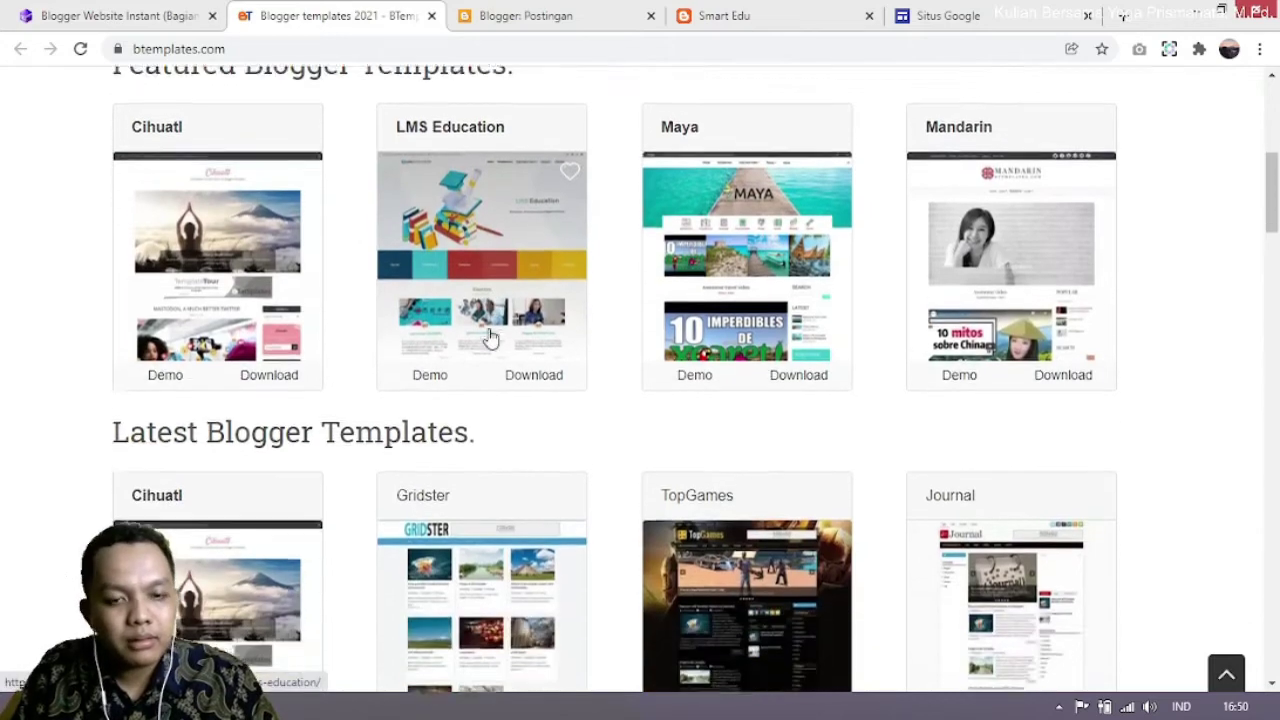
{"action": "scroll", "coordinate": [490, 340], "scroll_direction": "down", "scroll_amount": 4}
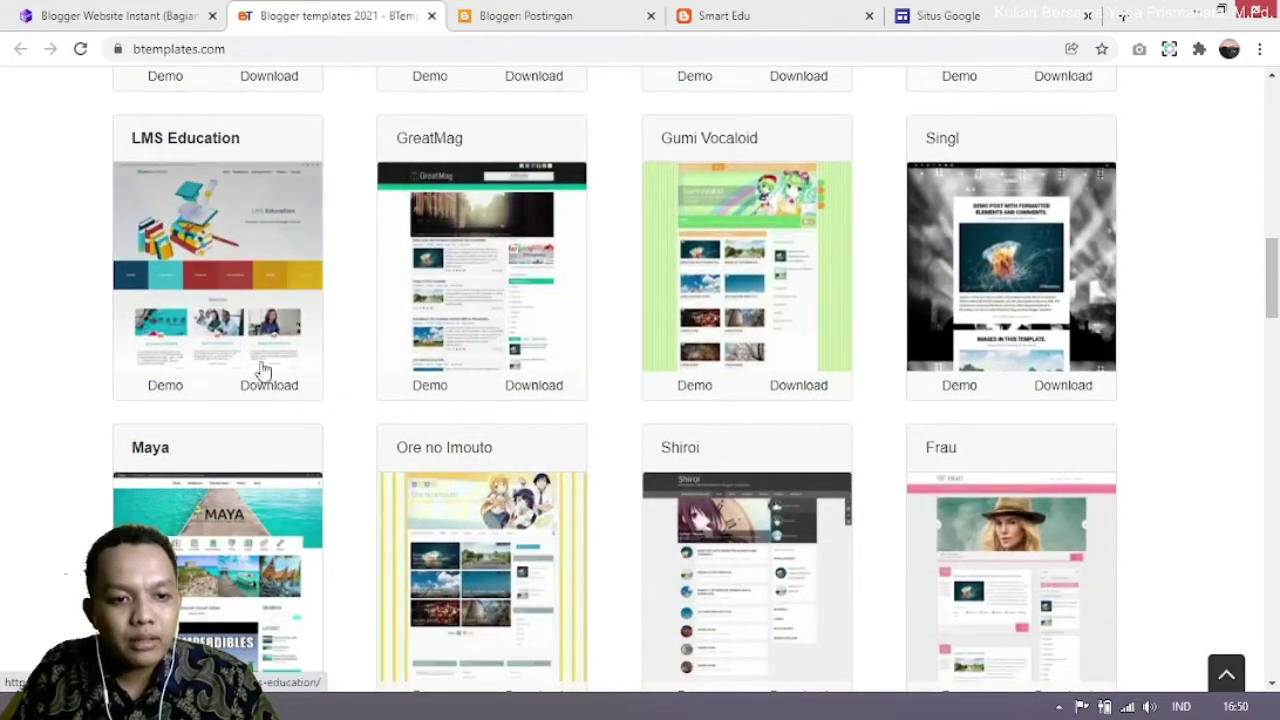
Step: Download the free version of the LMS Education template
{"action": "left_click", "coordinate": [288, 393]}
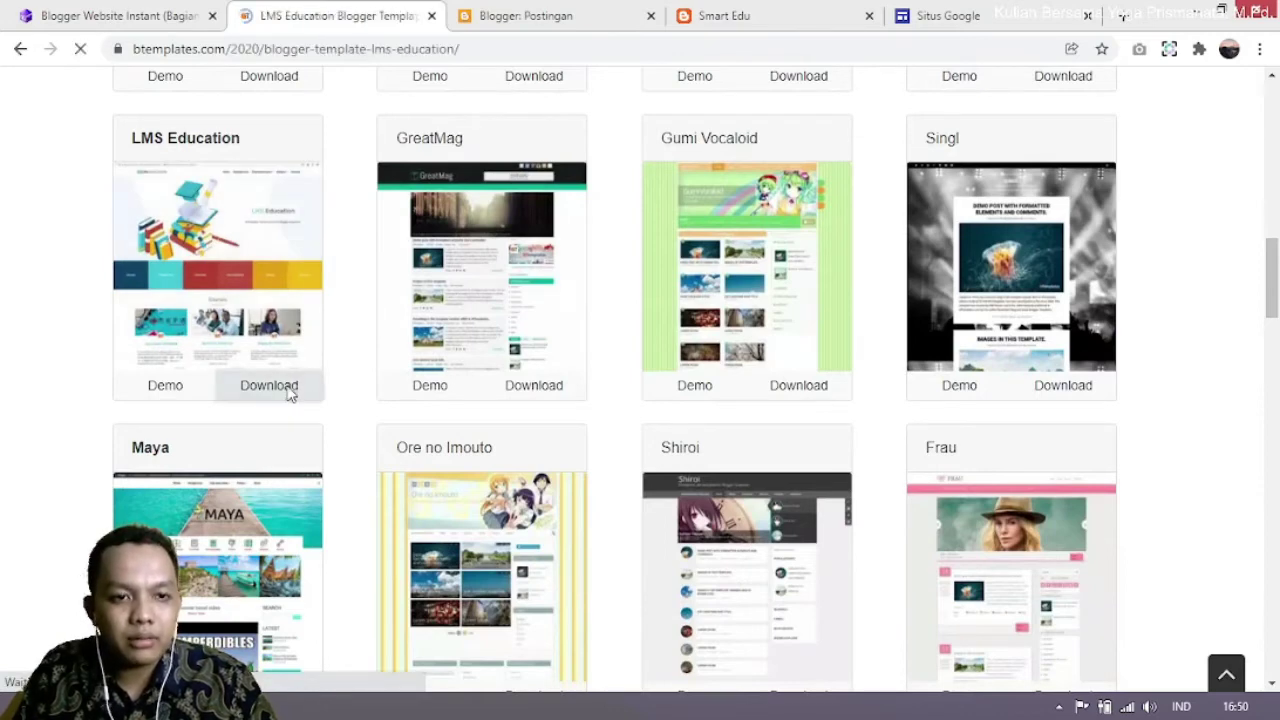
{"action": "scroll", "coordinate": [435, 327], "scroll_direction": "down", "scroll_amount": 2}
{"action": "scroll", "coordinate": [435, 327], "scroll_direction": "down", "scroll_amount": 4}
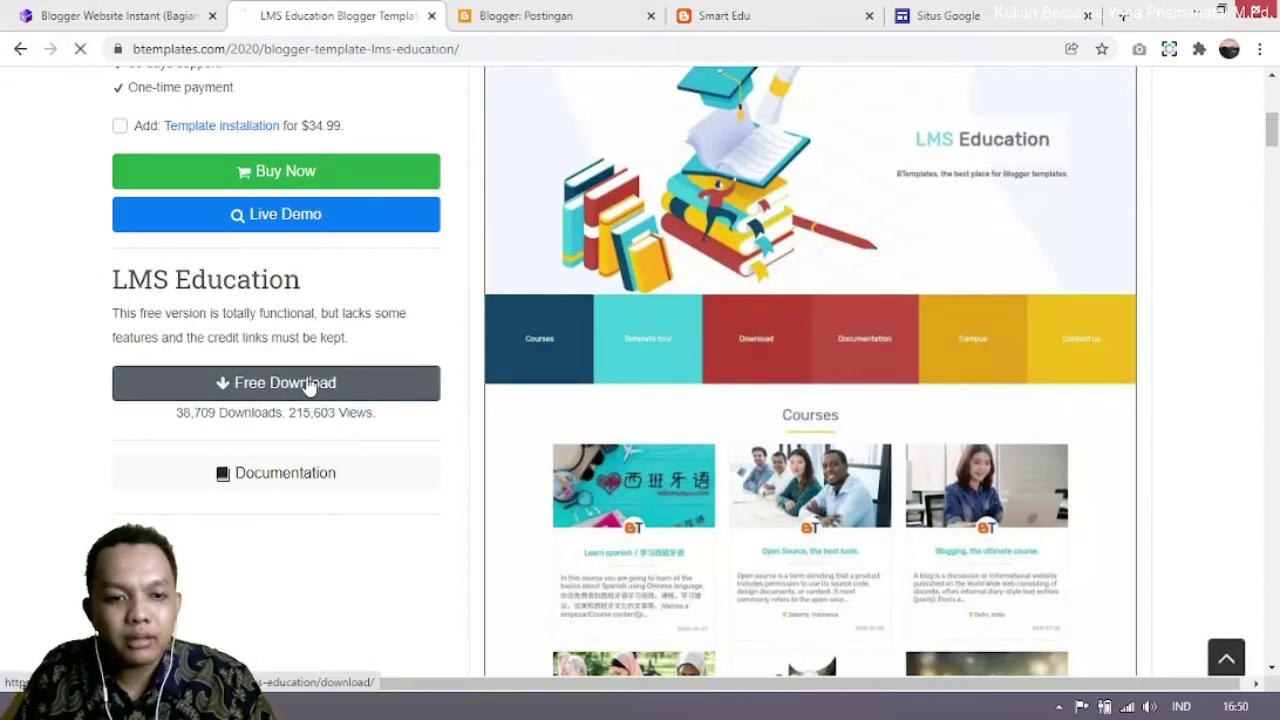
{"action": "left_click", "coordinate": [312, 388]}
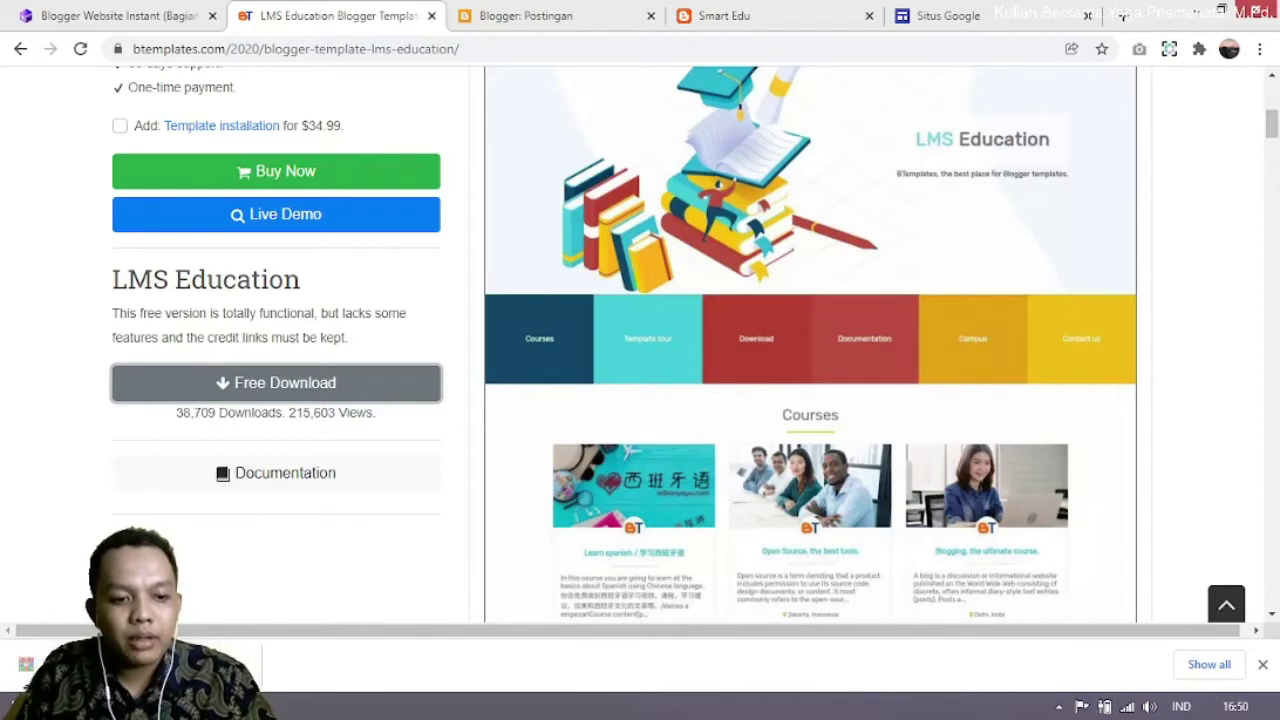
Step: Open lms-education-free-blogger-template.xml from the downloaded archive's LMS Education Free folder in Sublime Text and decline the update
{"action": "left_click", "coordinate": [110, 665]}
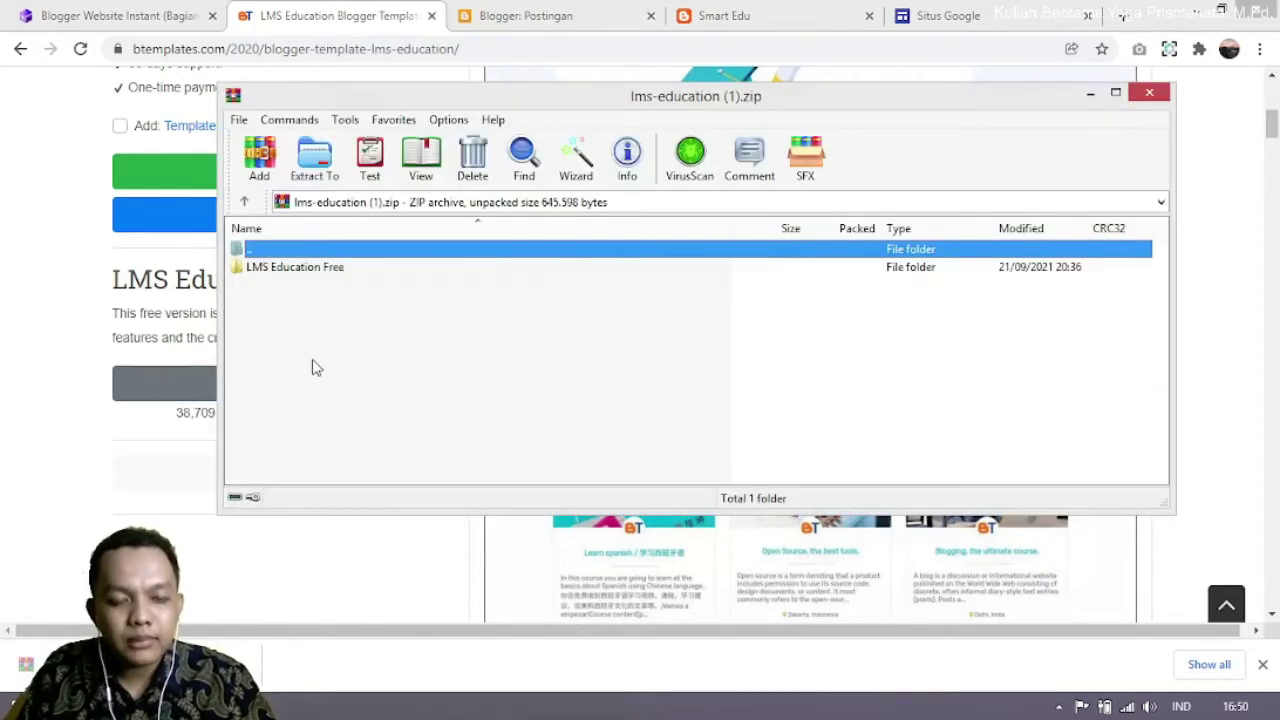
{"action": "double_click", "coordinate": [318, 272]}
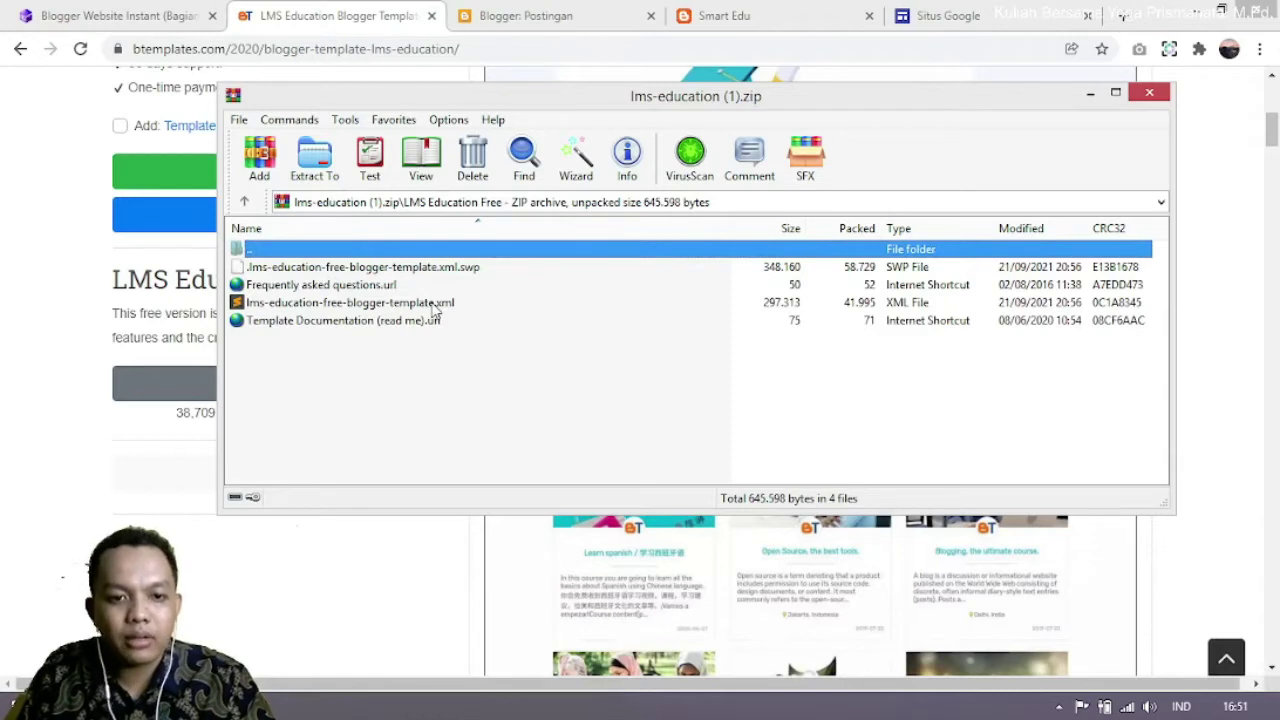
{"action": "left_click", "coordinate": [284, 304]}
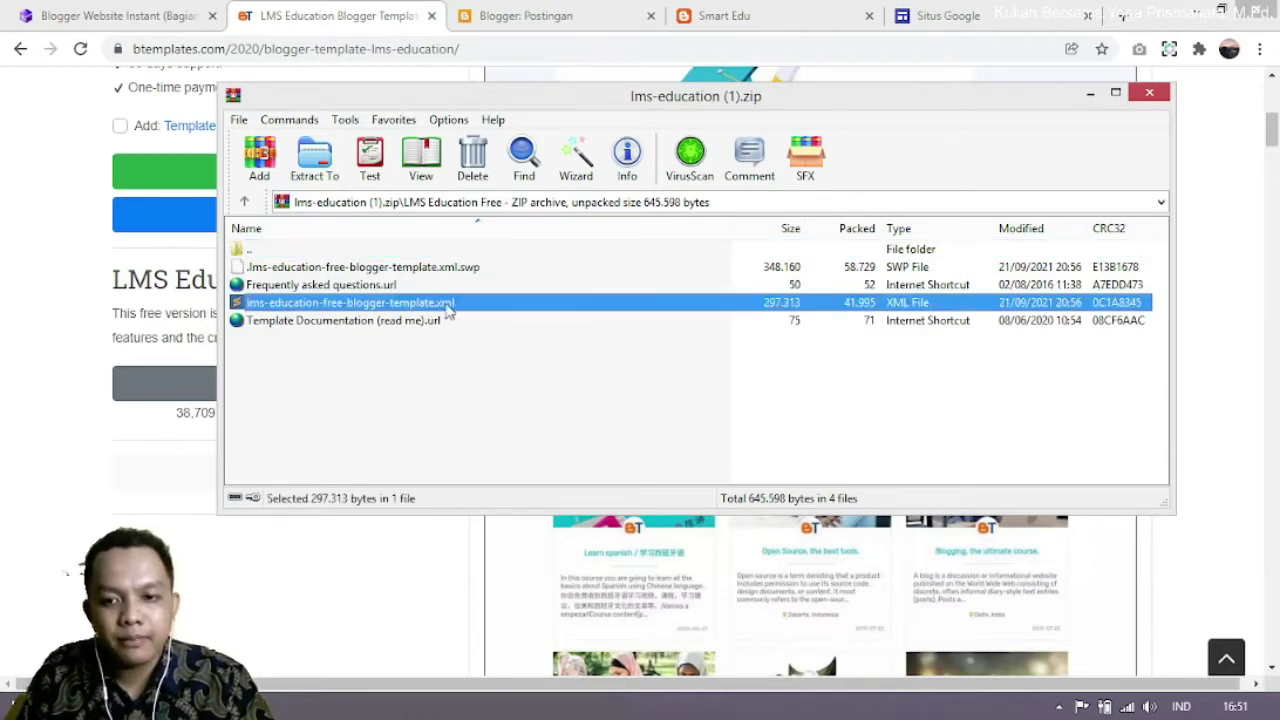
{"action": "double_click", "coordinate": [407, 308]}
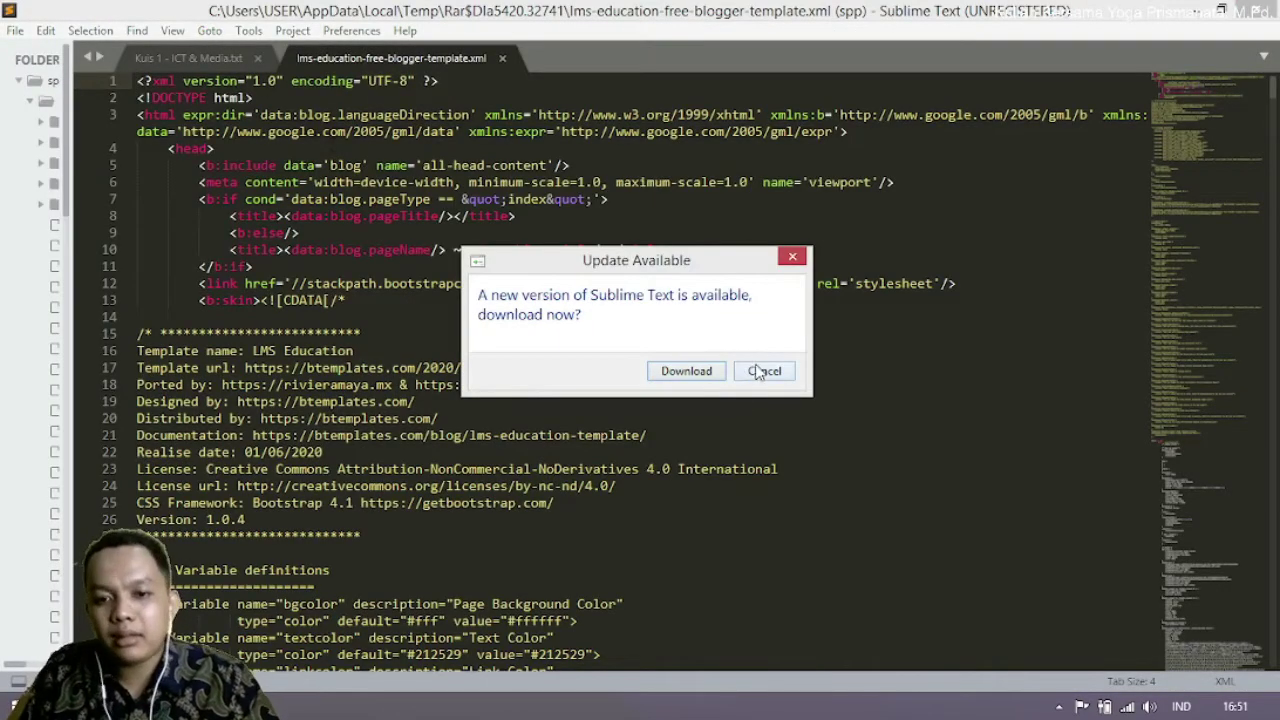
{"action": "left_click", "coordinate": [763, 371]}
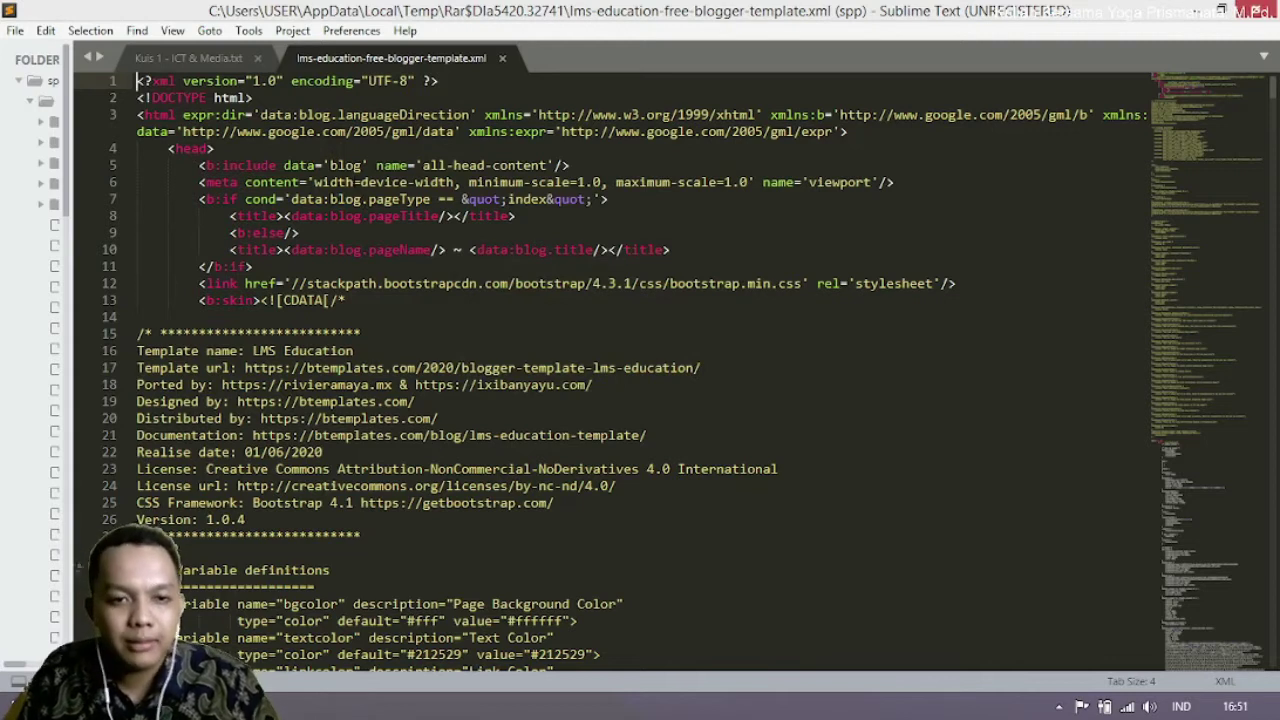
Step: Select the template file's entire code and copy it
{"action": "left_click", "coordinate": [353, 182]}
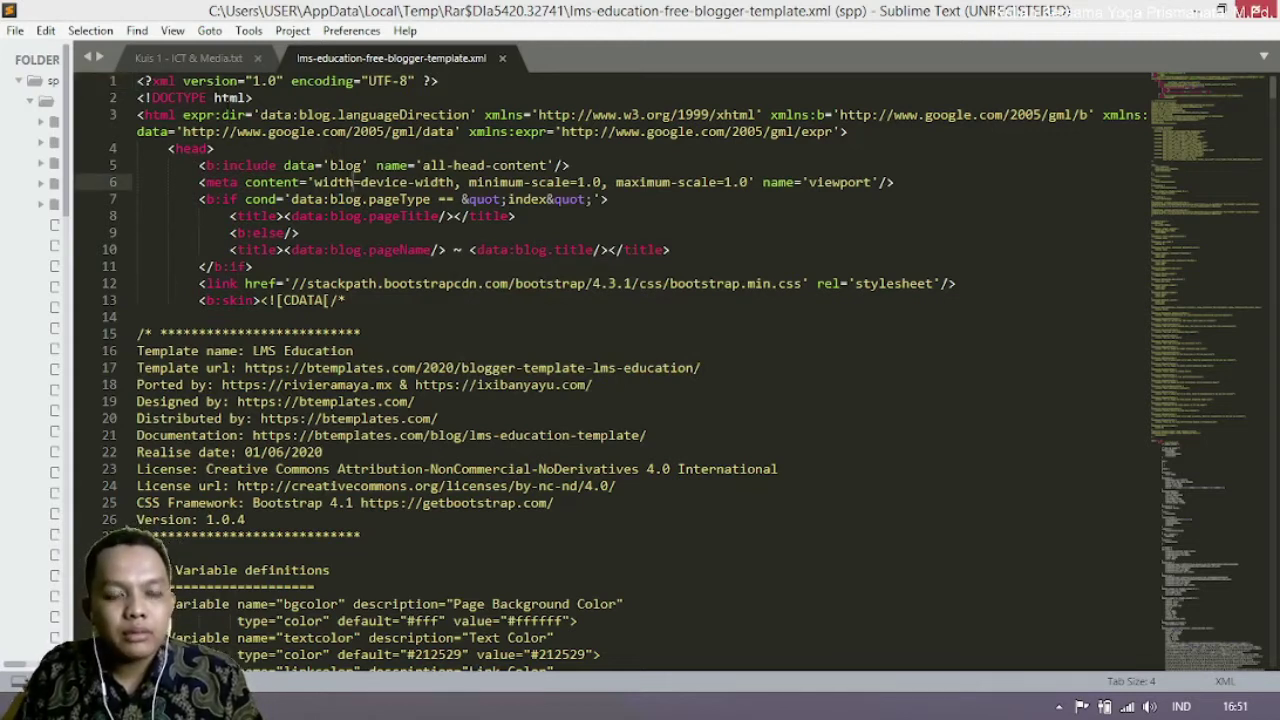
{"action": "key", "text": "ctrl+Home"}
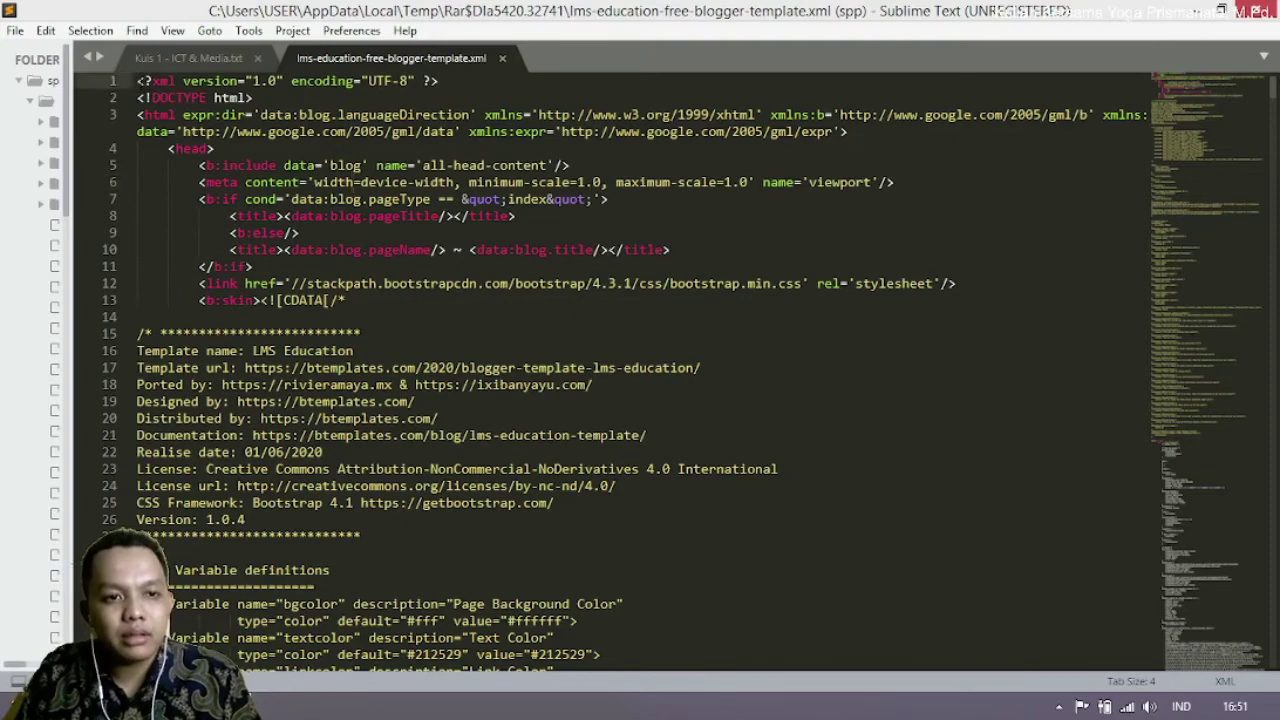
{"action": "left_click_drag", "start_coordinate": [137, 80], "coordinate": [480, 567]}
{"action": "left_click", "coordinate": [467, 436]}
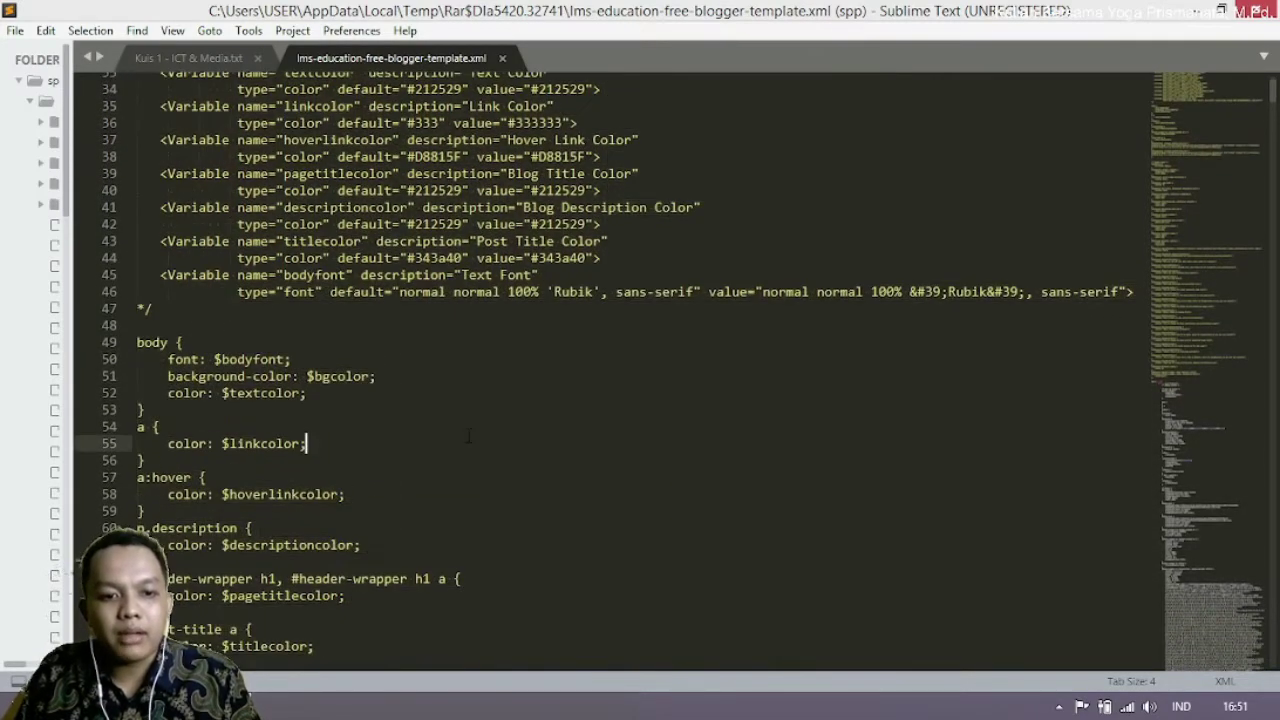
{"action": "key", "text": "ctrl+a"}
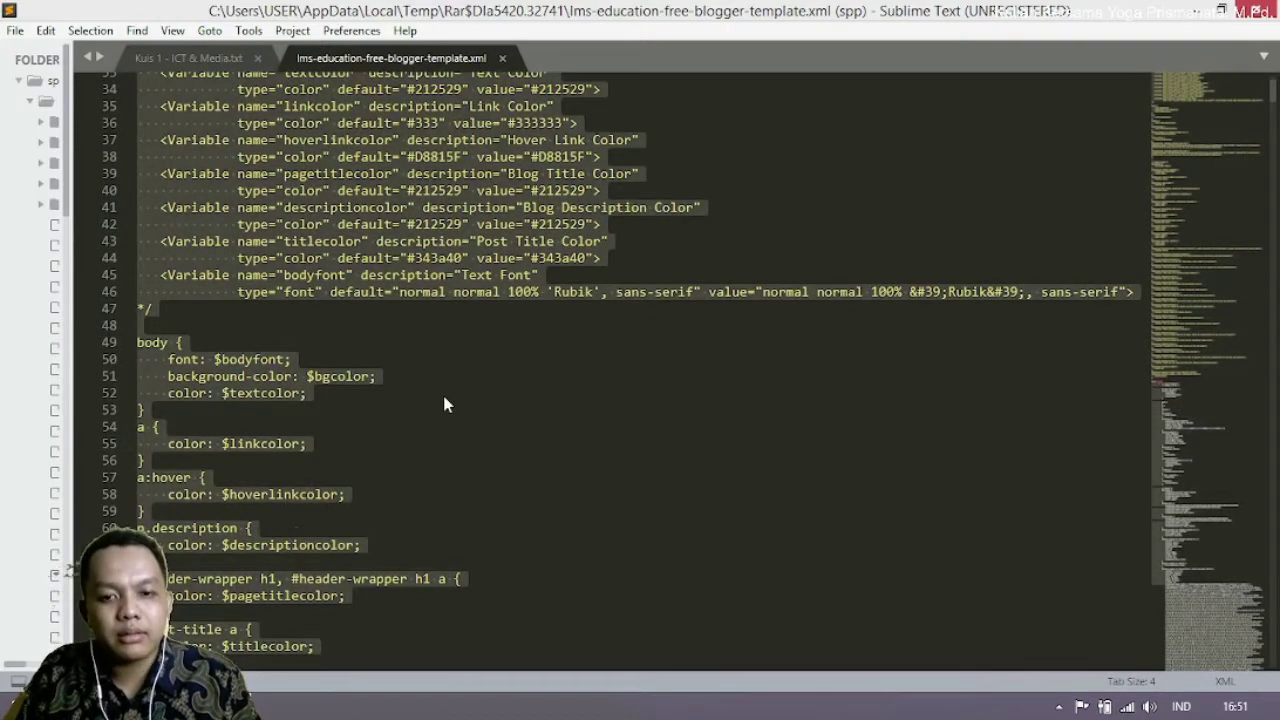
{"action": "right_click", "coordinate": [428, 276]}
{"action": "left_click", "coordinate": [471, 298]}
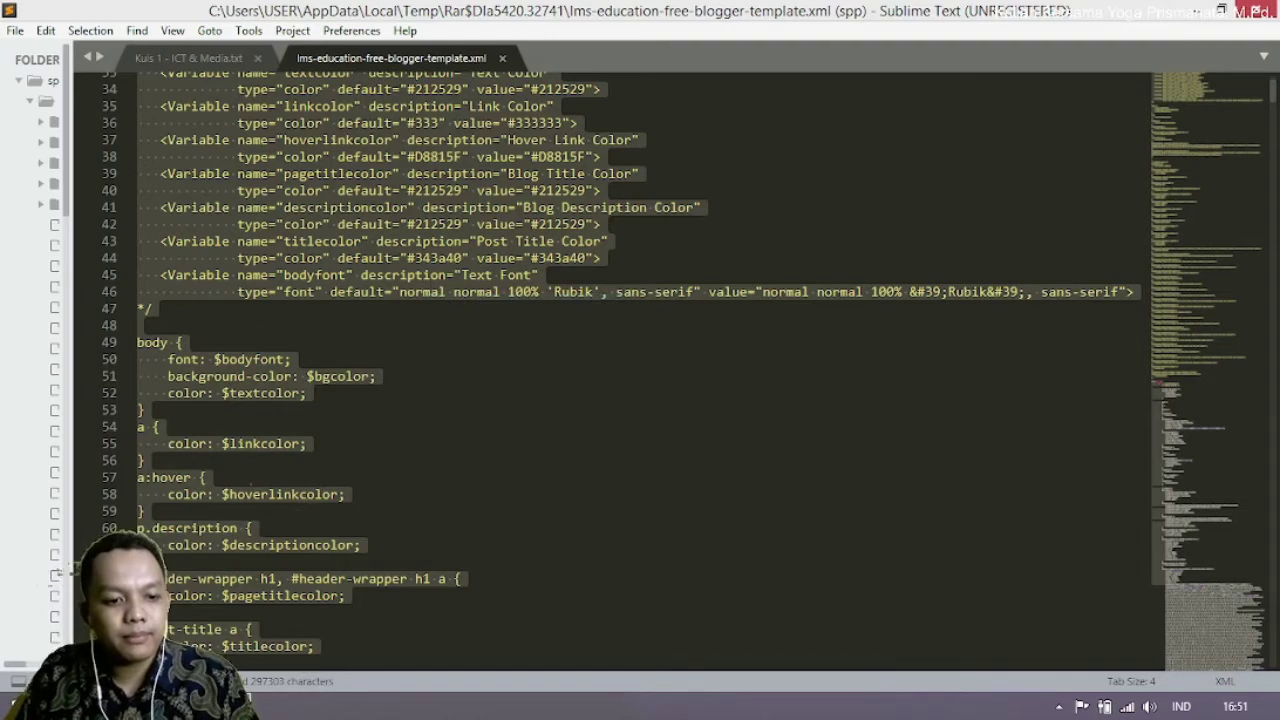
Step: Switch to Blogger in the browser and open the HTML editor for the Smart Edu blog's current theme
{"action": "key", "text": "alt+Tab"}
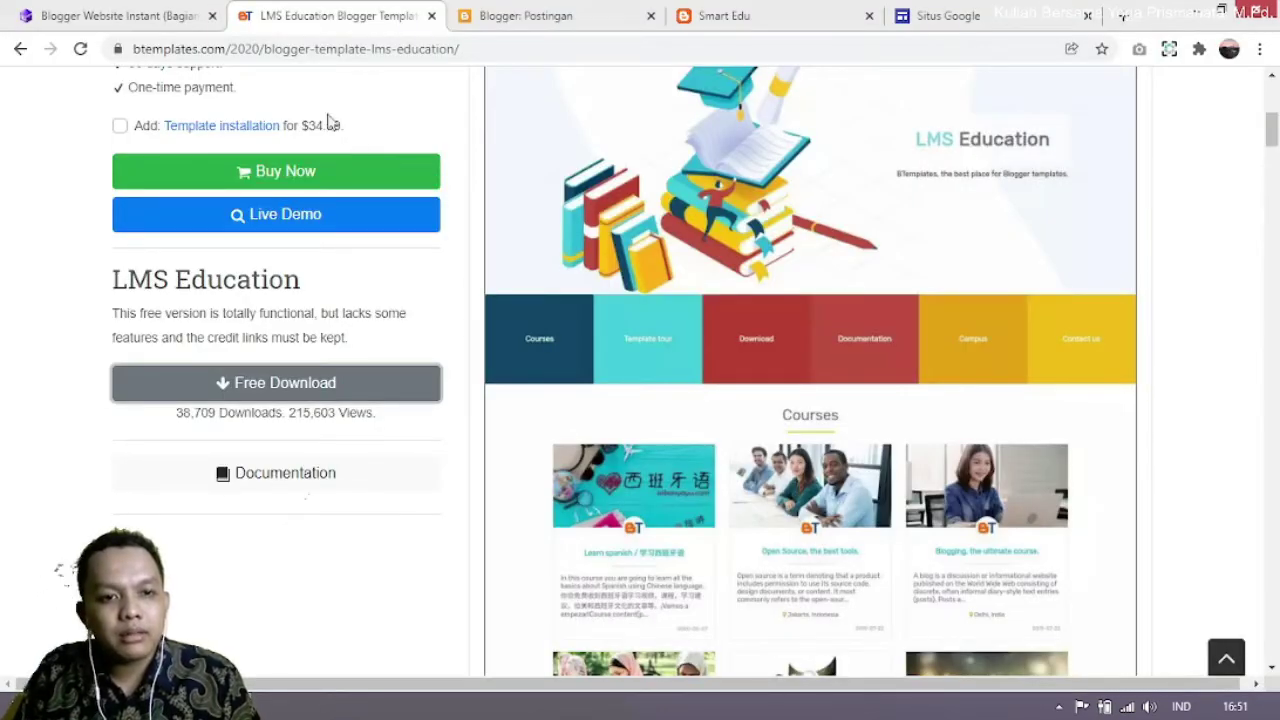
{"action": "left_click", "coordinate": [534, 18]}
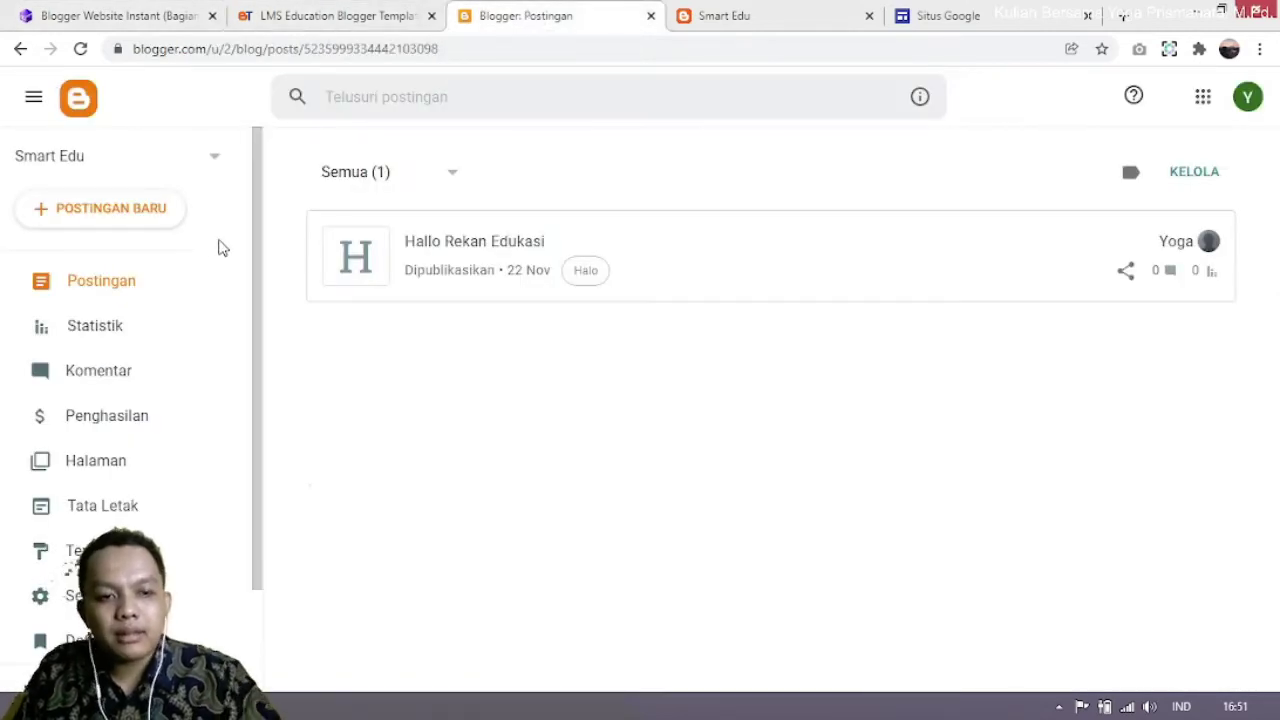
{"action": "left_click", "coordinate": [76, 566]}
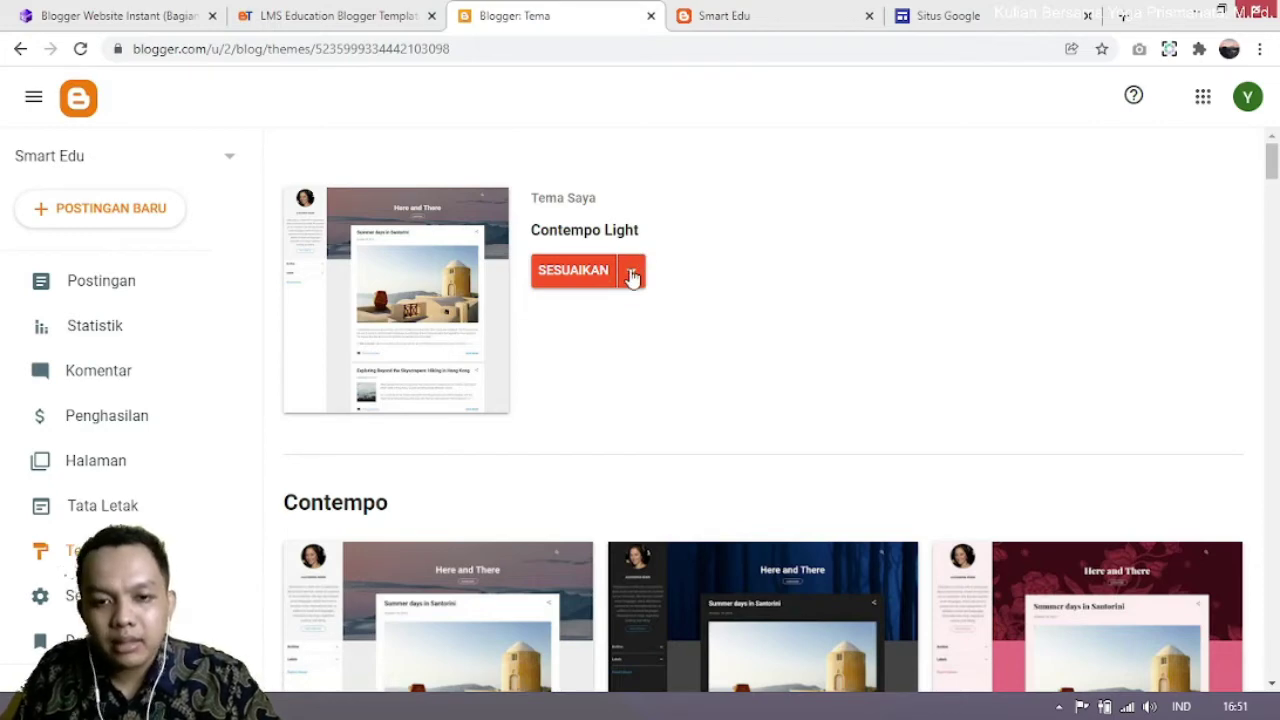
{"action": "left_click", "coordinate": [632, 274]}
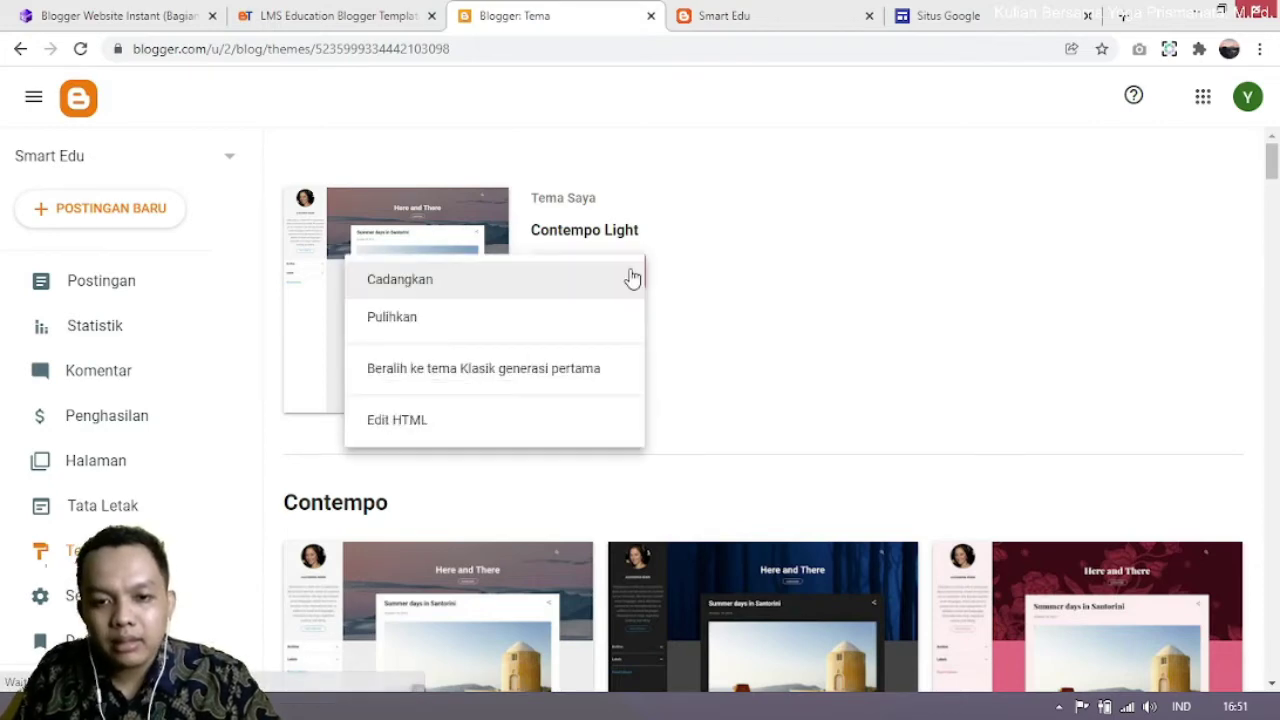
{"action": "left_click", "coordinate": [412, 428]}
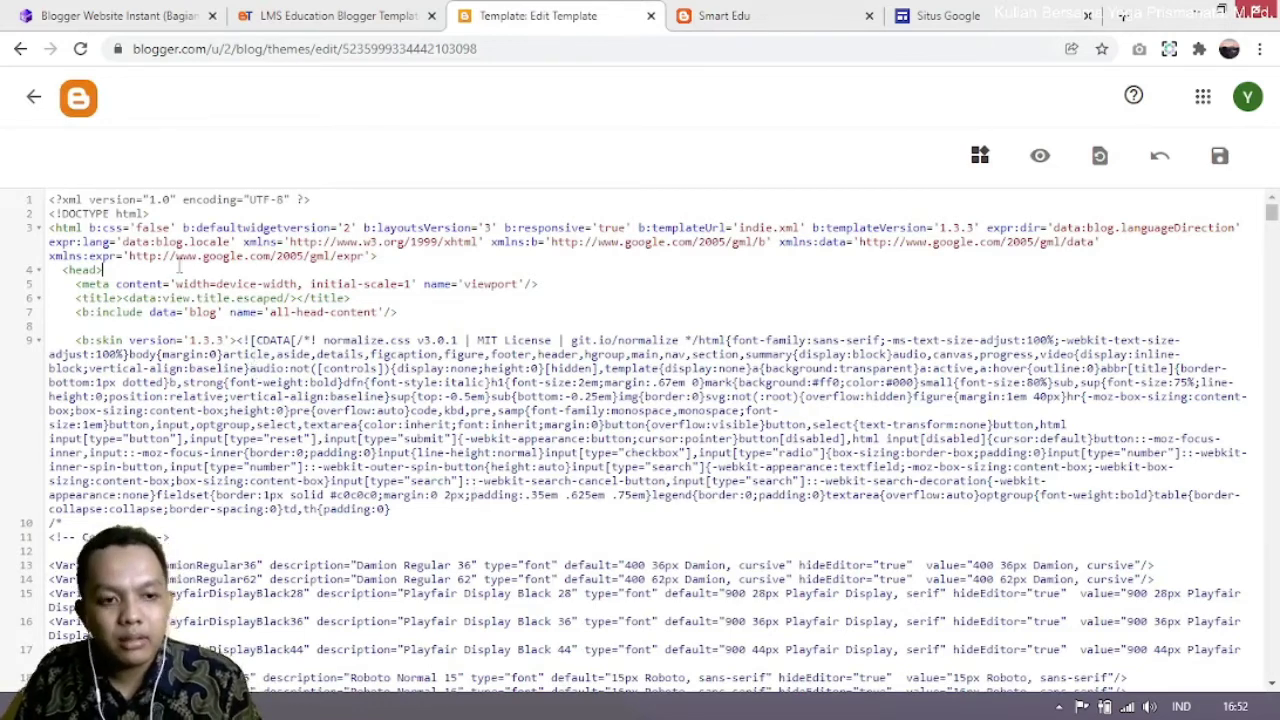
Step: Replace the theme's entire HTML with the copied LMS Education template code, pasted as plain text
{"action": "key", "text": "ctrl+a"}
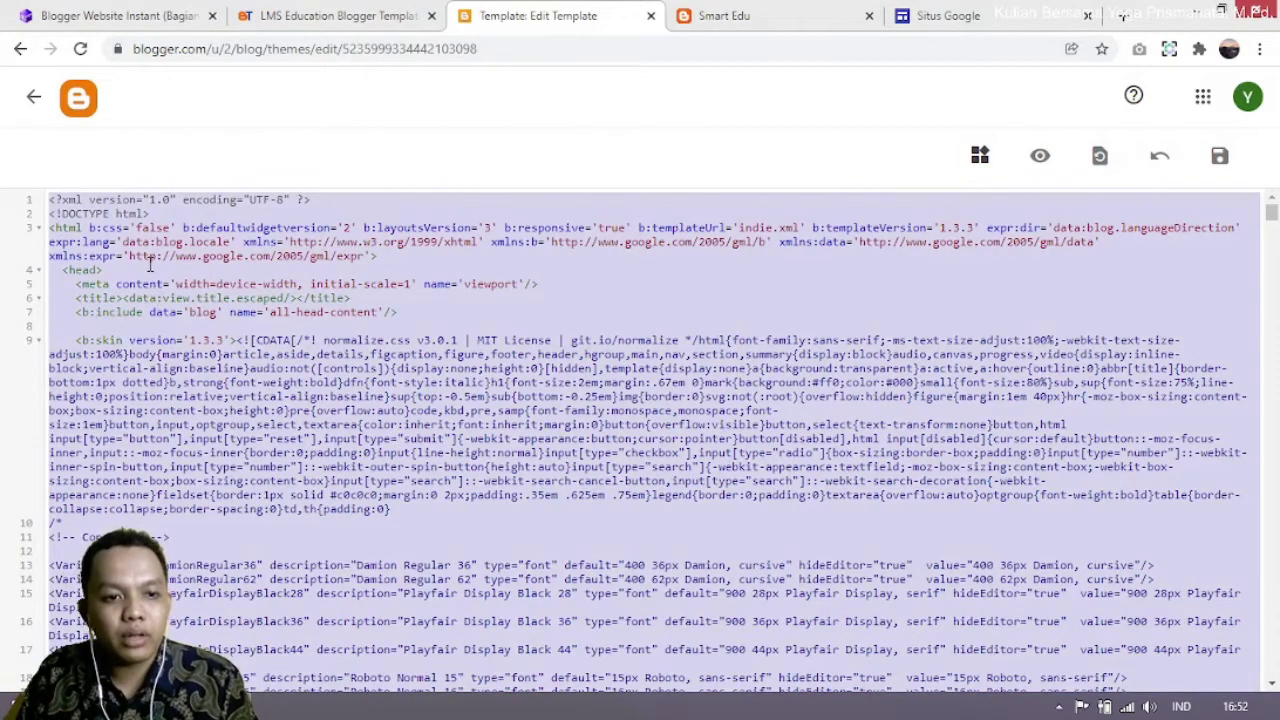
{"action": "key", "text": "BackSpace"}
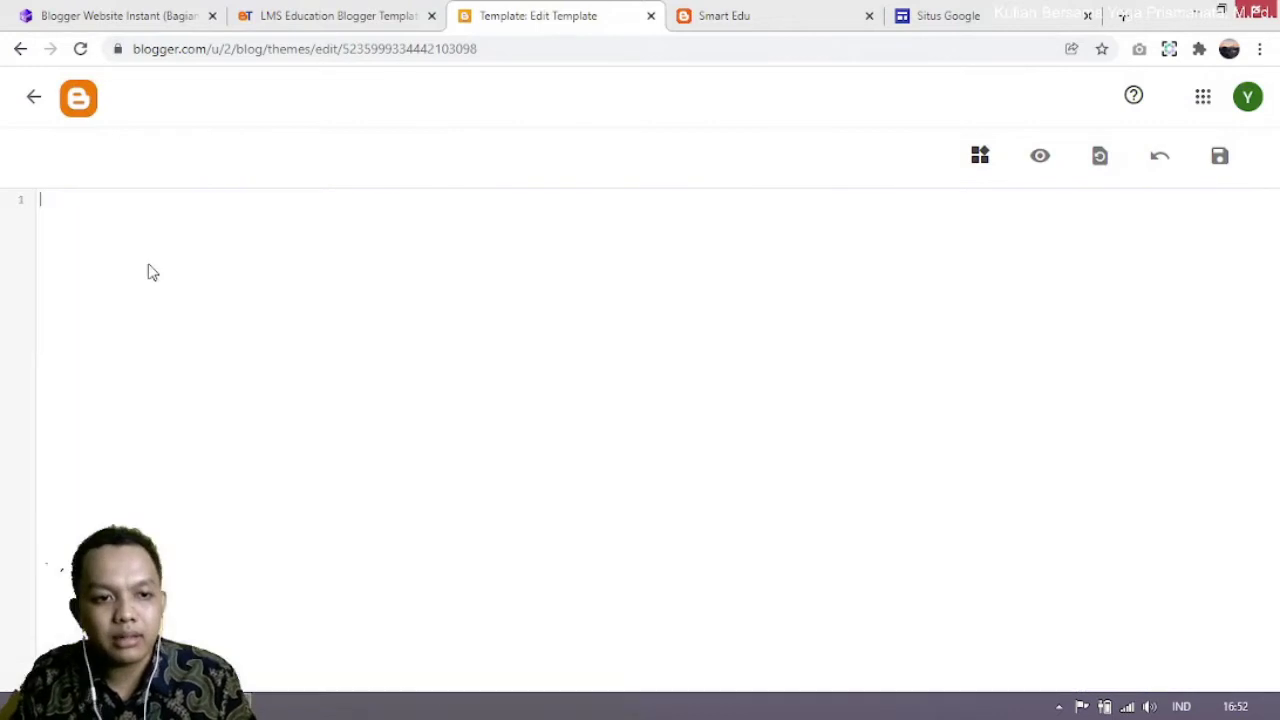
{"action": "right_click", "coordinate": [49, 203]}
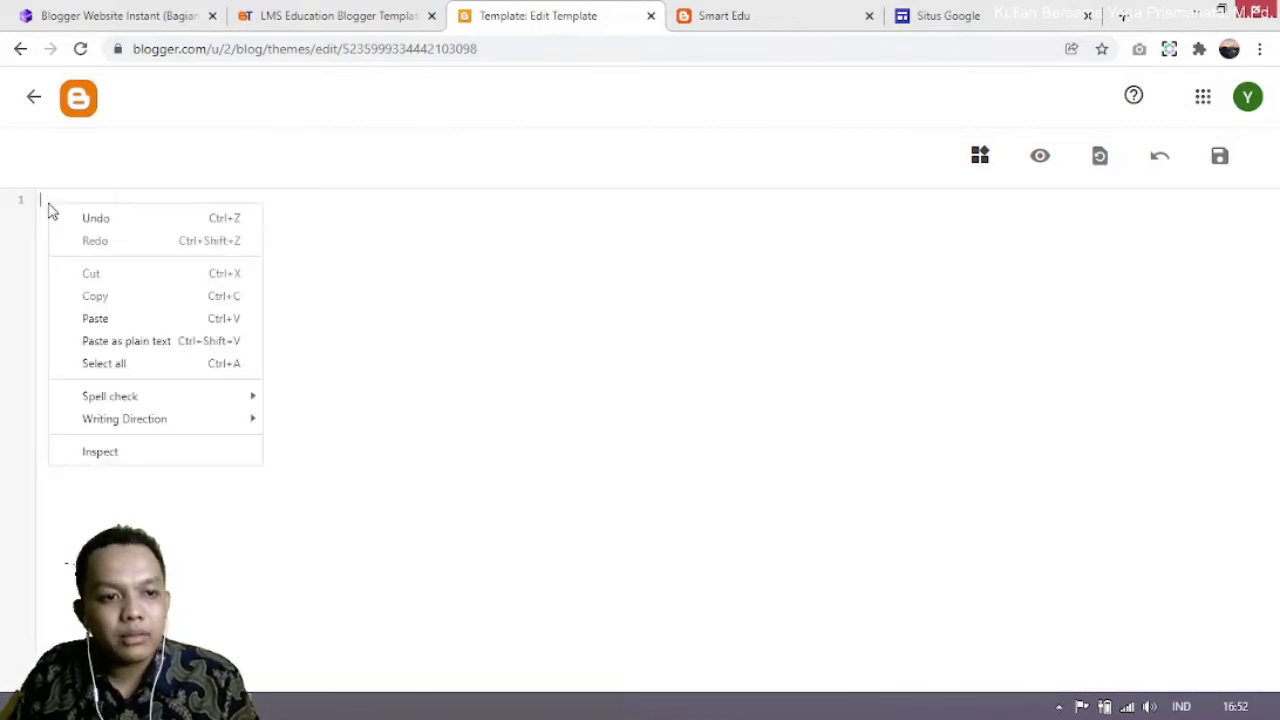
{"action": "left_click", "coordinate": [126, 341]}
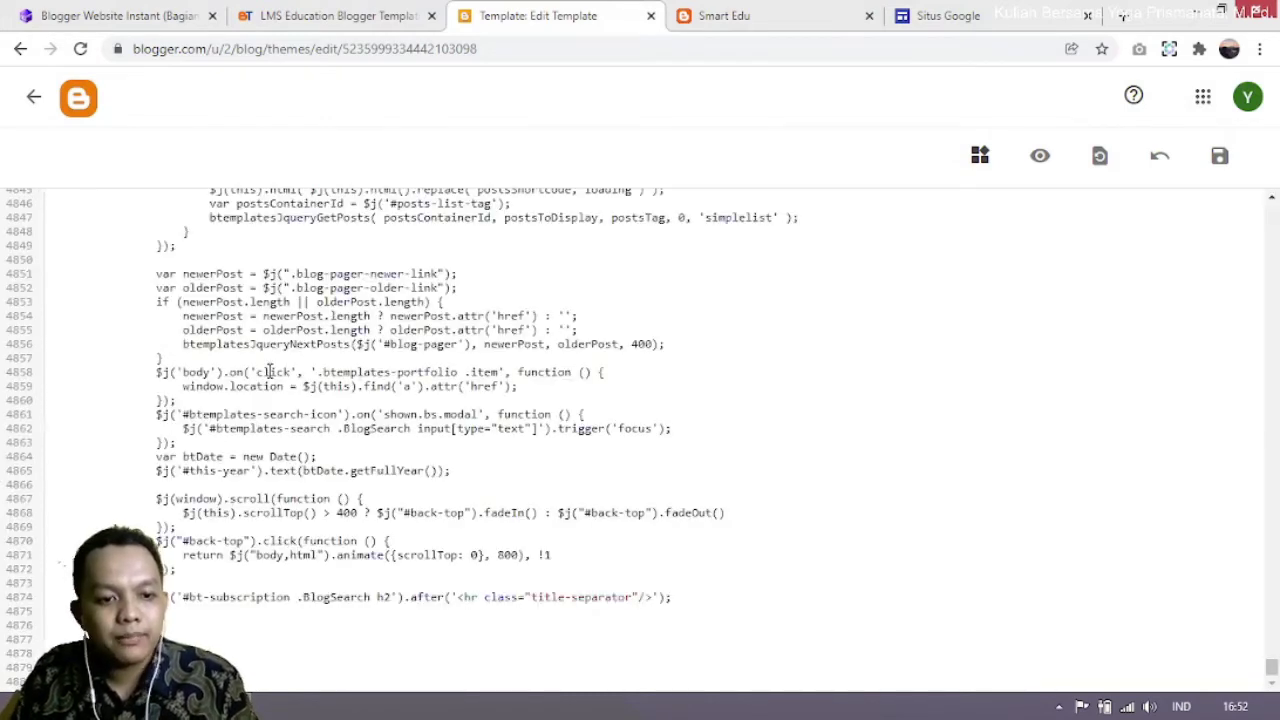
{"action": "scroll", "coordinate": [640, 400], "scroll_direction": "up", "scroll_amount": 12}
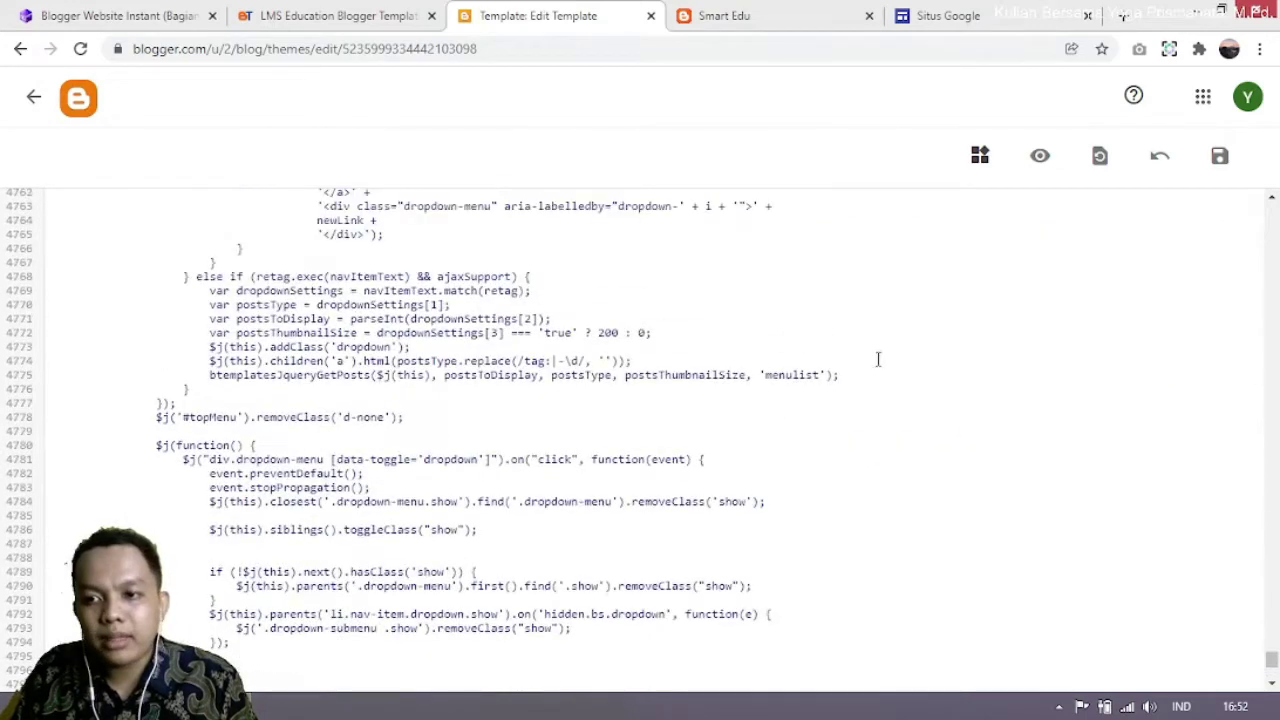
{"action": "scroll", "coordinate": [850, 348], "scroll_direction": "up", "scroll_amount": 3}
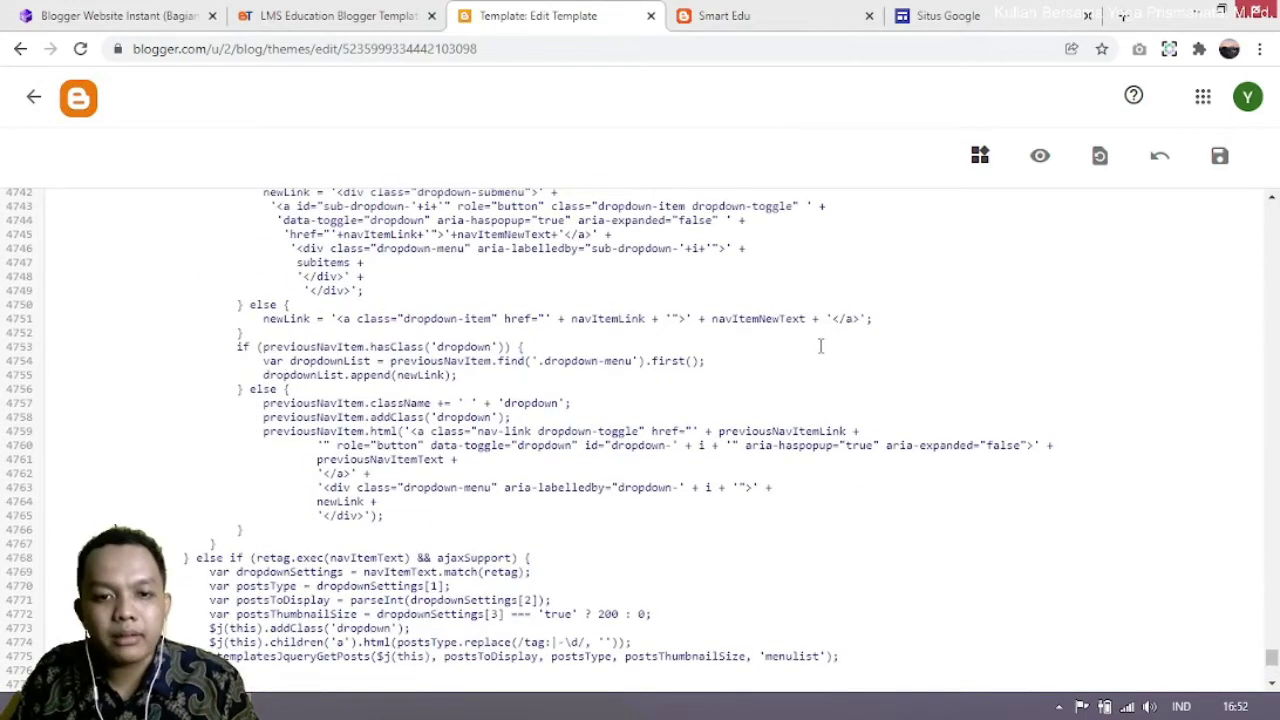
Step: Preview the new theme down to the page footer, save it, and return to the theme overview
{"action": "left_click", "coordinate": [1042, 158]}
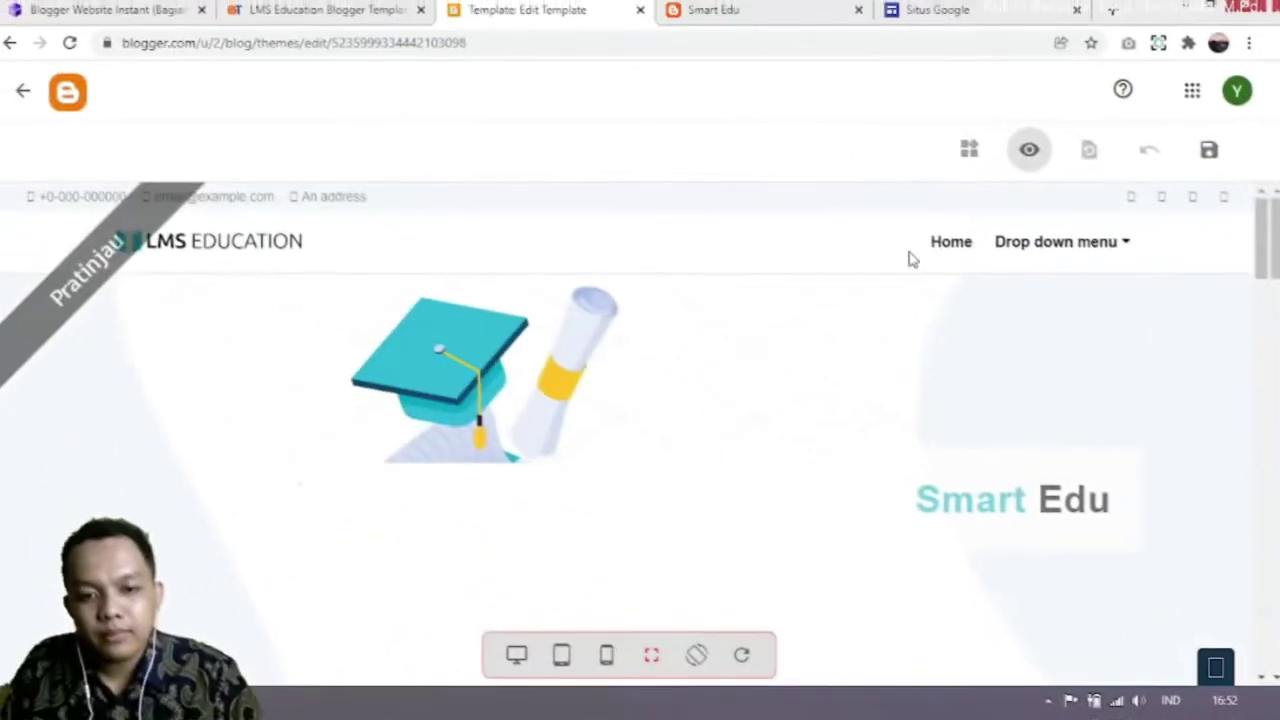
{"action": "scroll", "coordinate": [887, 282], "scroll_direction": "down", "scroll_amount": 1}
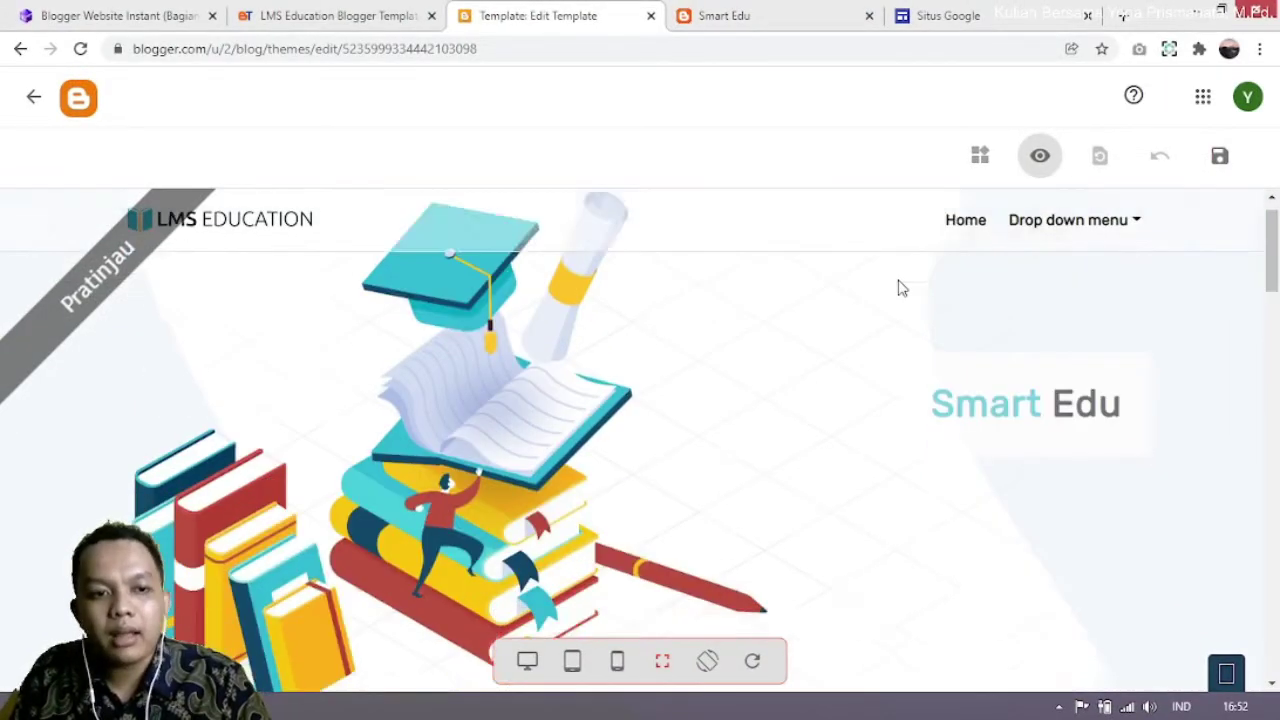
{"action": "scroll", "coordinate": [897, 290], "scroll_direction": "down", "scroll_amount": 10}
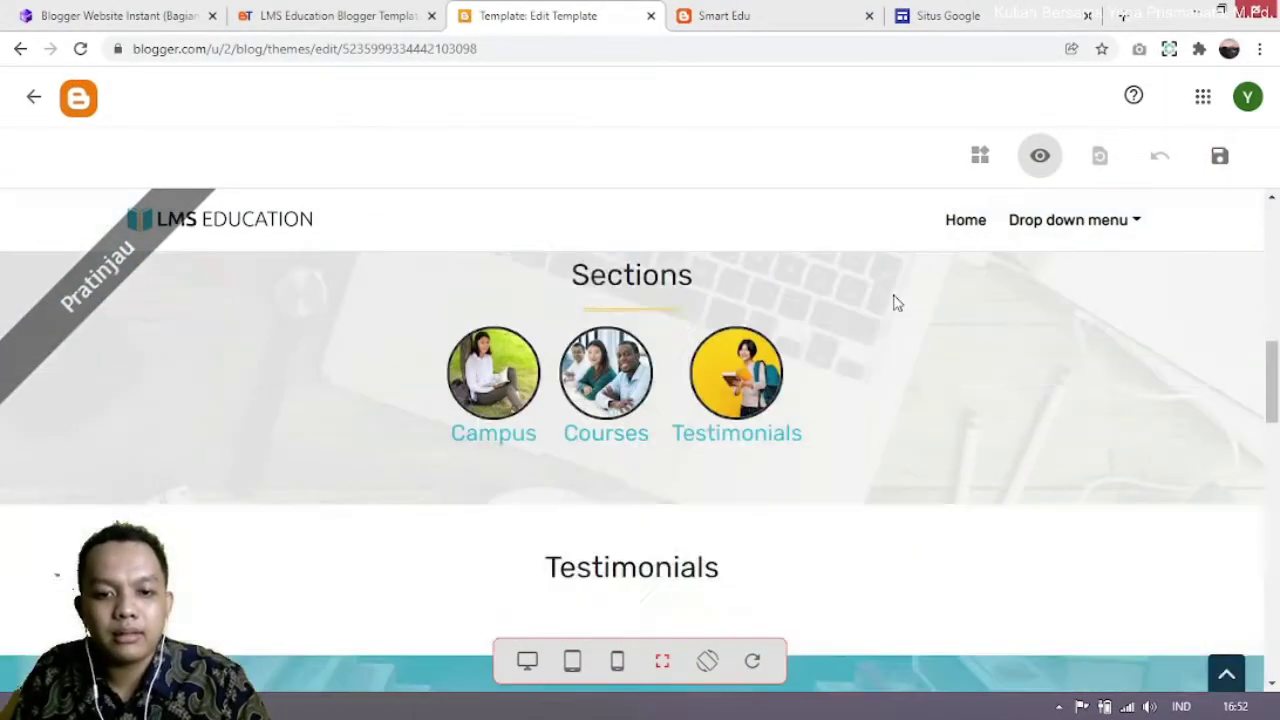
{"action": "scroll", "coordinate": [897, 303], "scroll_direction": "down", "scroll_amount": 10}
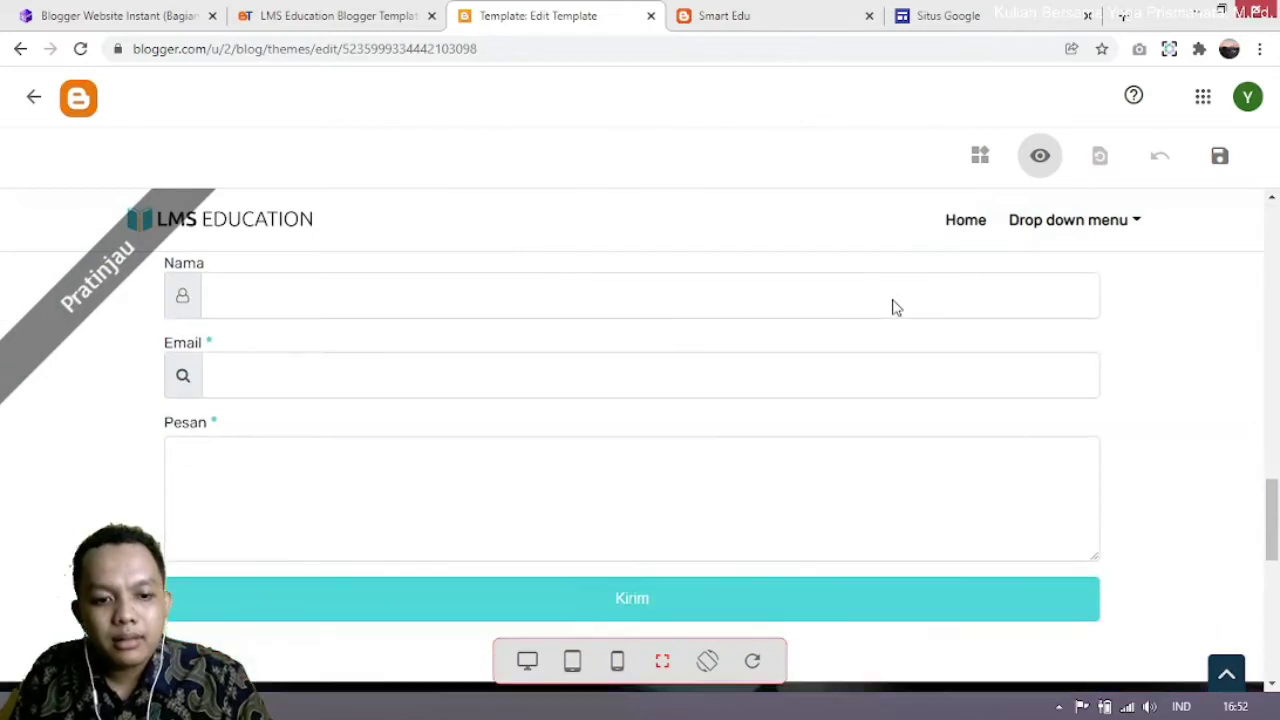
{"action": "scroll", "coordinate": [896, 311], "scroll_direction": "down", "scroll_amount": 8}
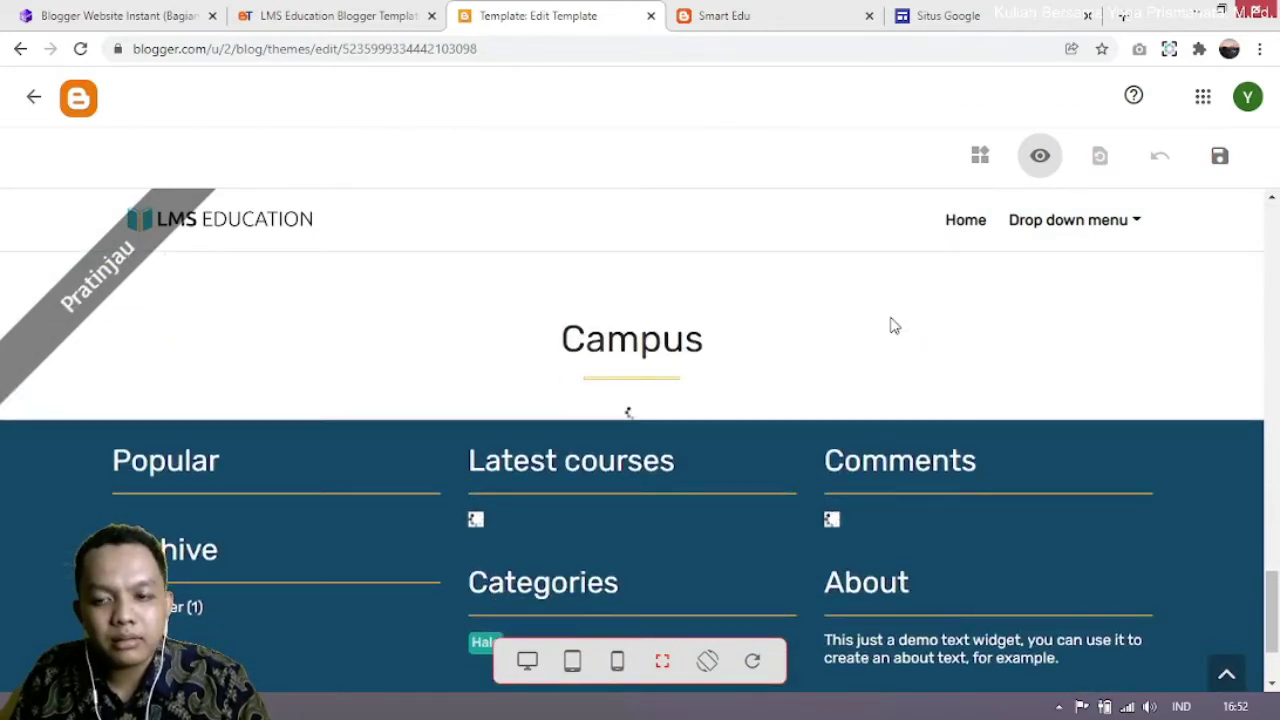
{"action": "scroll", "coordinate": [890, 324], "scroll_direction": "up", "scroll_amount": 1}
{"action": "scroll", "coordinate": [1163, 257], "scroll_direction": "up", "scroll_amount": 15}
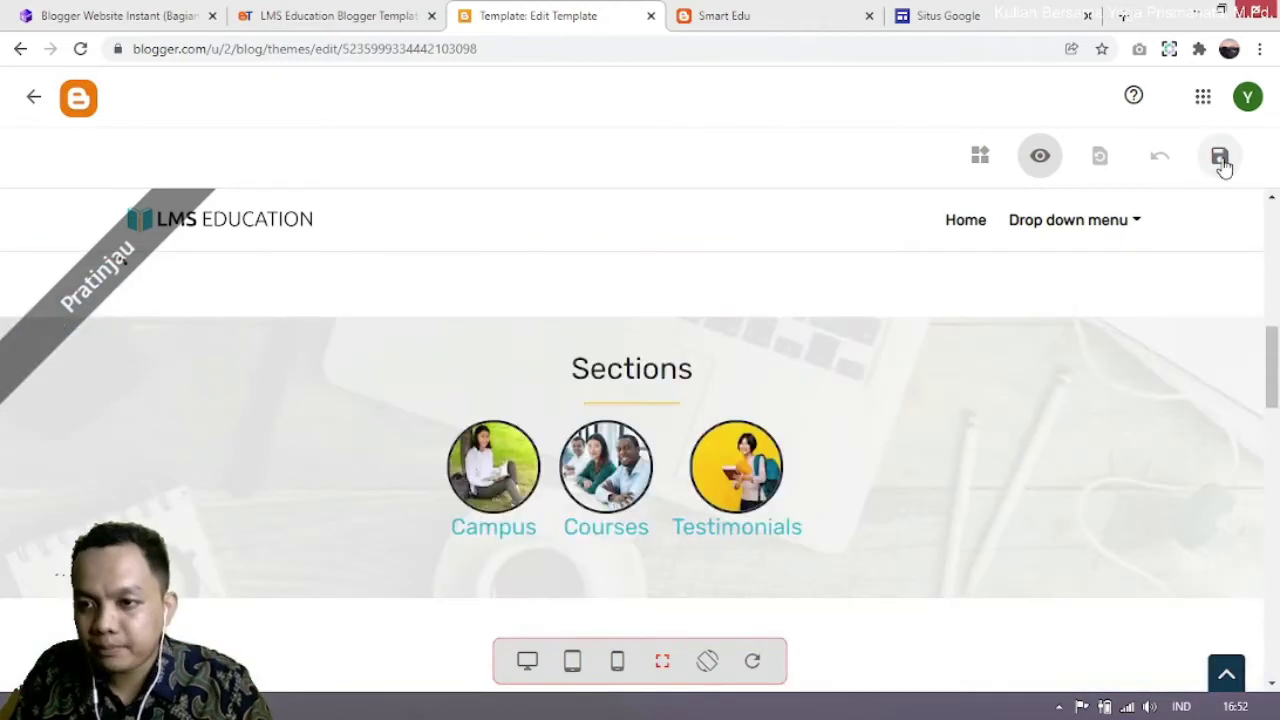
{"action": "left_click", "coordinate": [1220, 160]}
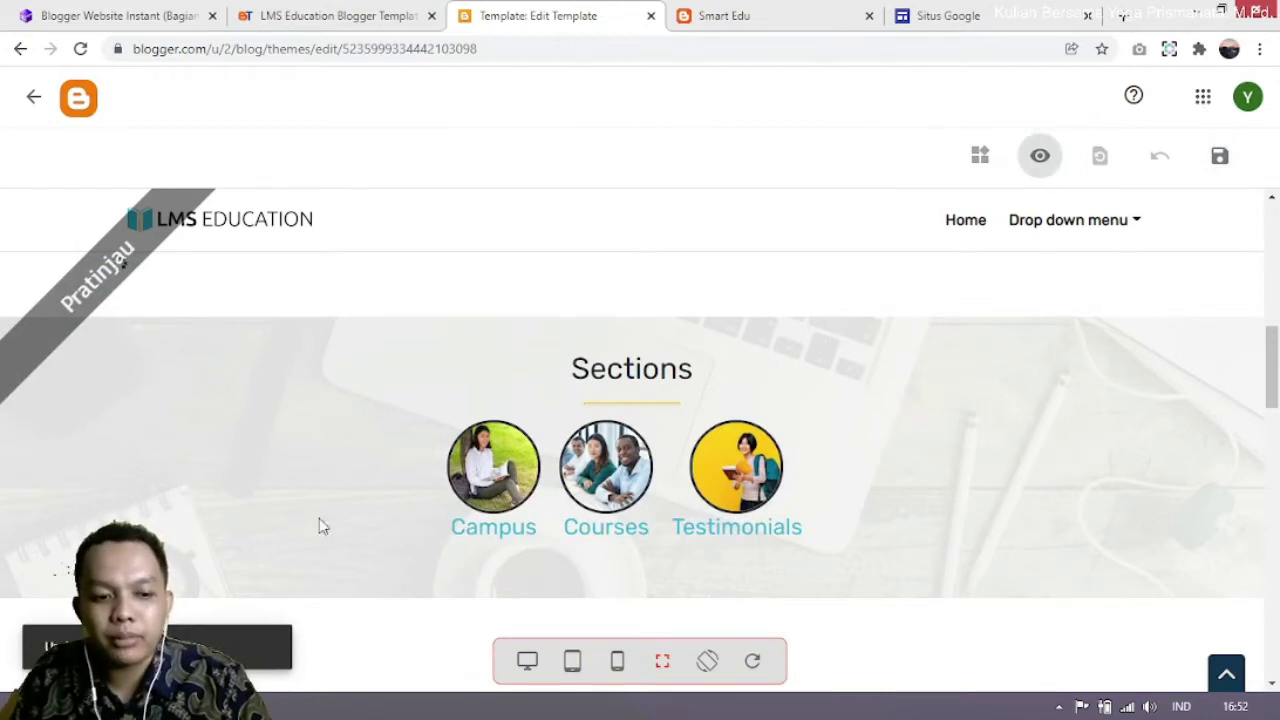
{"action": "left_click", "coordinate": [35, 99]}
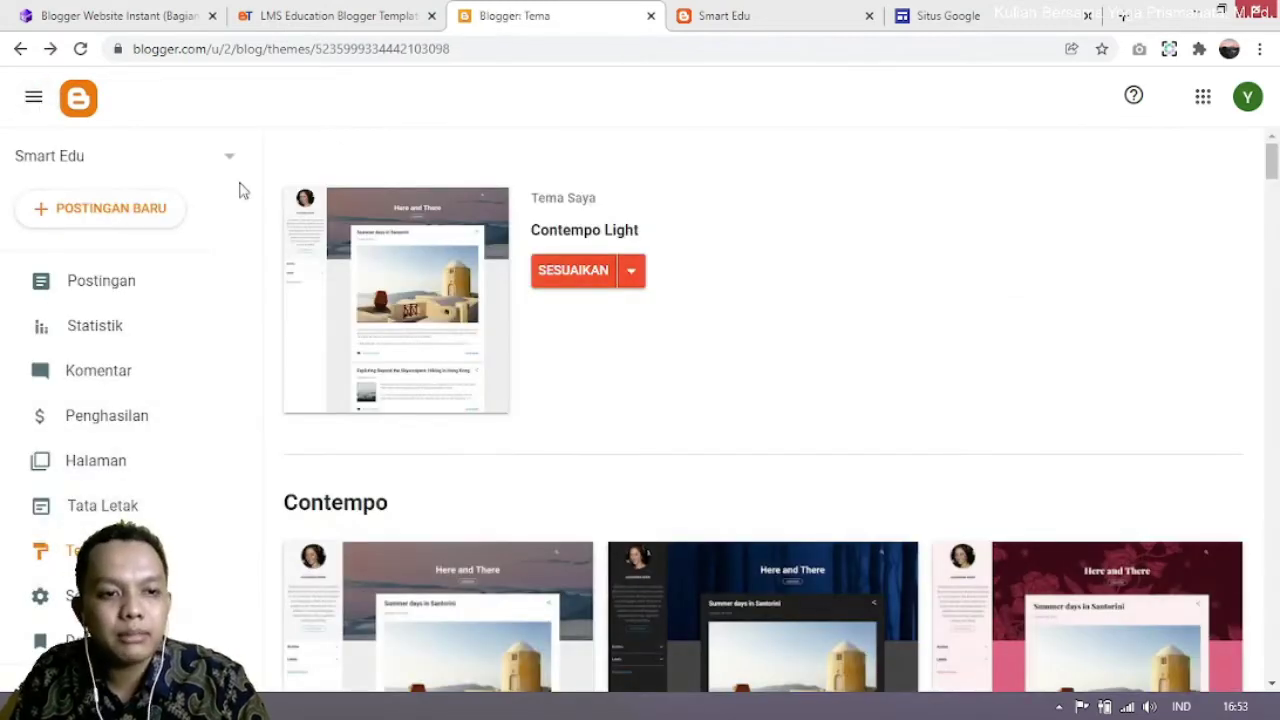
Step: Reload the live Smart Edu blog and examine its new theme, from the header and Courses post through Sections and the contact form to Campus
{"action": "left_click", "coordinate": [766, 13]}
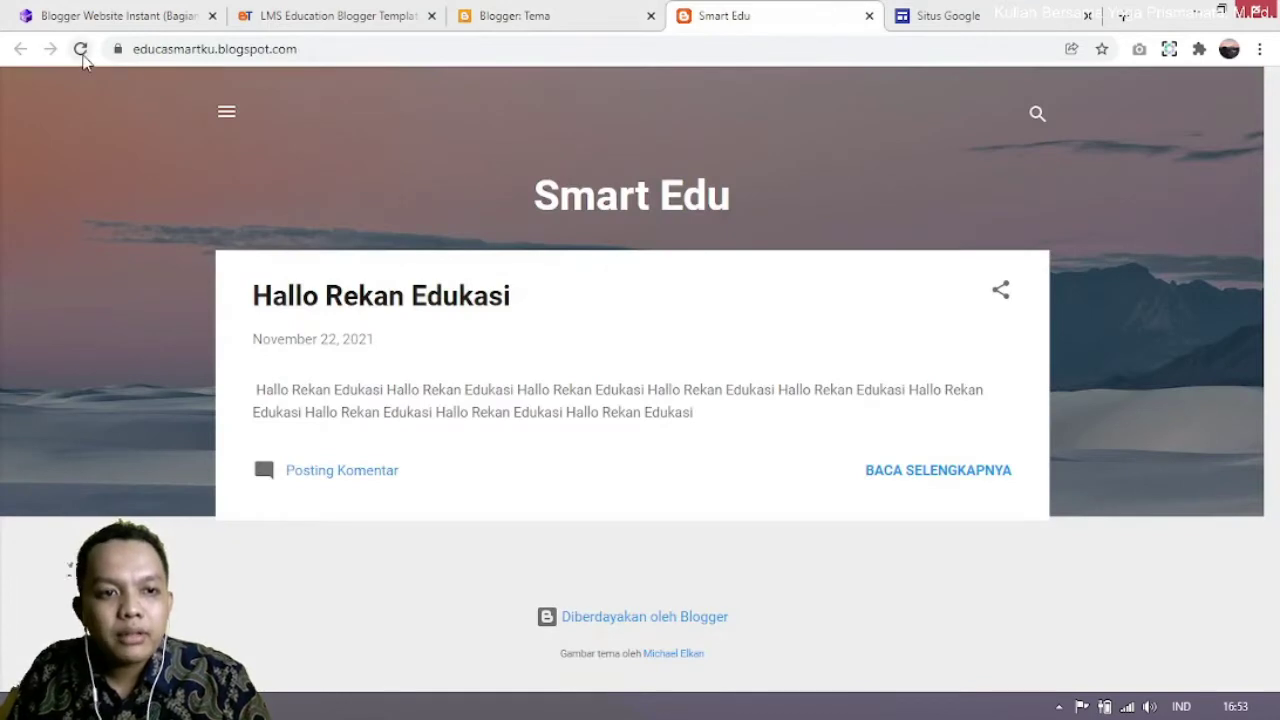
{"action": "left_click", "coordinate": [81, 49]}
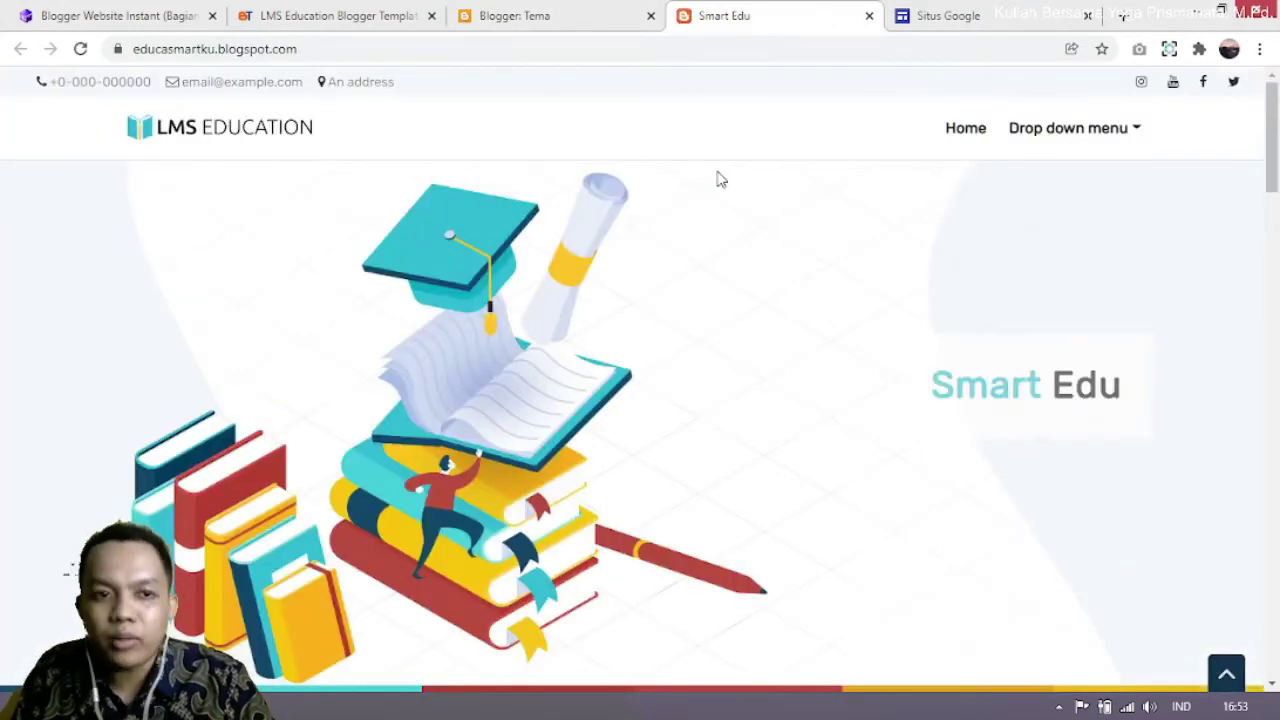
{"action": "scroll", "coordinate": [716, 184], "scroll_direction": "down", "scroll_amount": 10}
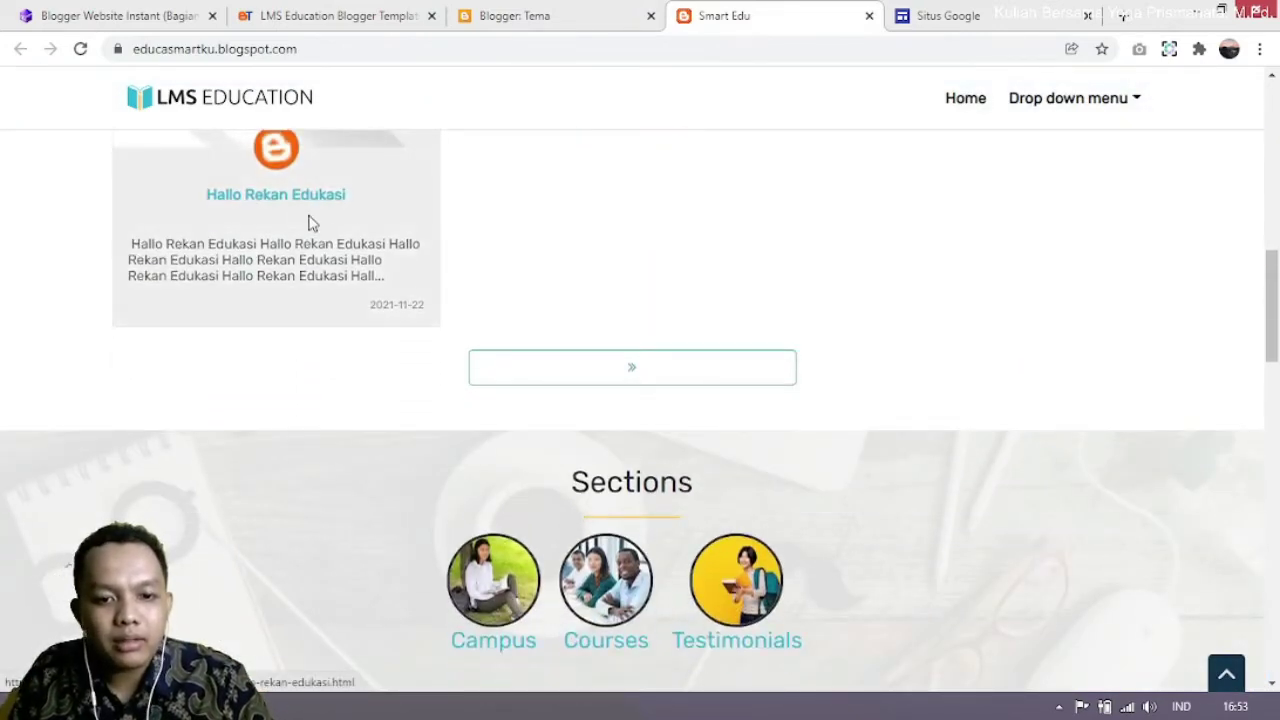
{"action": "scroll", "coordinate": [305, 212], "scroll_direction": "down", "scroll_amount": 1}
{"action": "scroll", "coordinate": [300, 200], "scroll_direction": "up", "scroll_amount": 1}
{"action": "scroll", "coordinate": [334, 326], "scroll_direction": "up", "scroll_amount": 2}
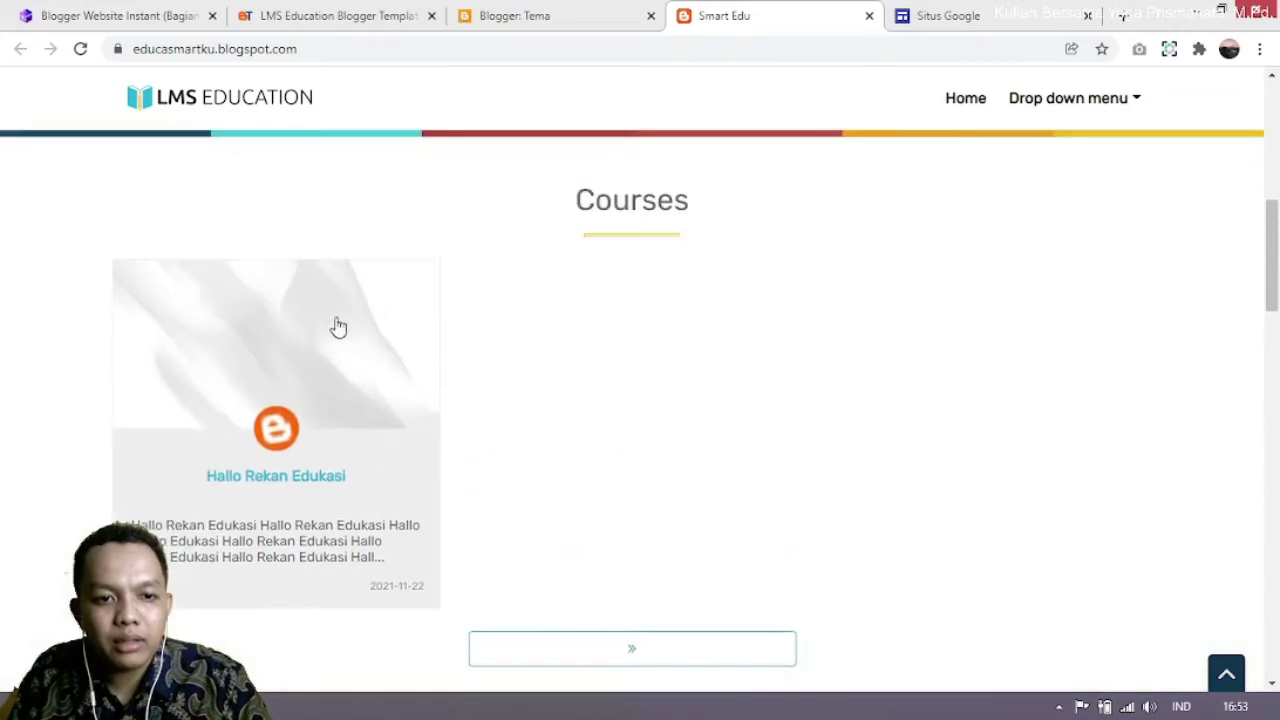
{"action": "scroll", "coordinate": [350, 470], "scroll_direction": "down", "scroll_amount": 6}
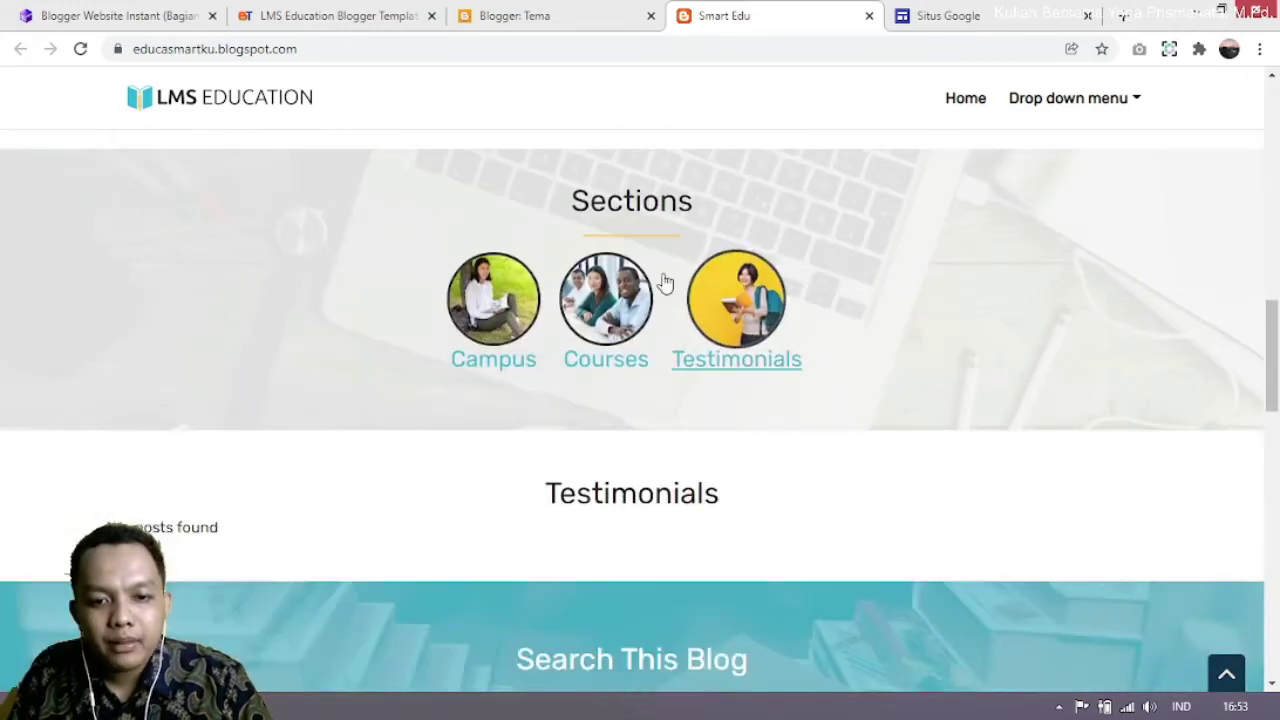
{"action": "scroll", "coordinate": [536, 350], "scroll_direction": "down", "scroll_amount": 8}
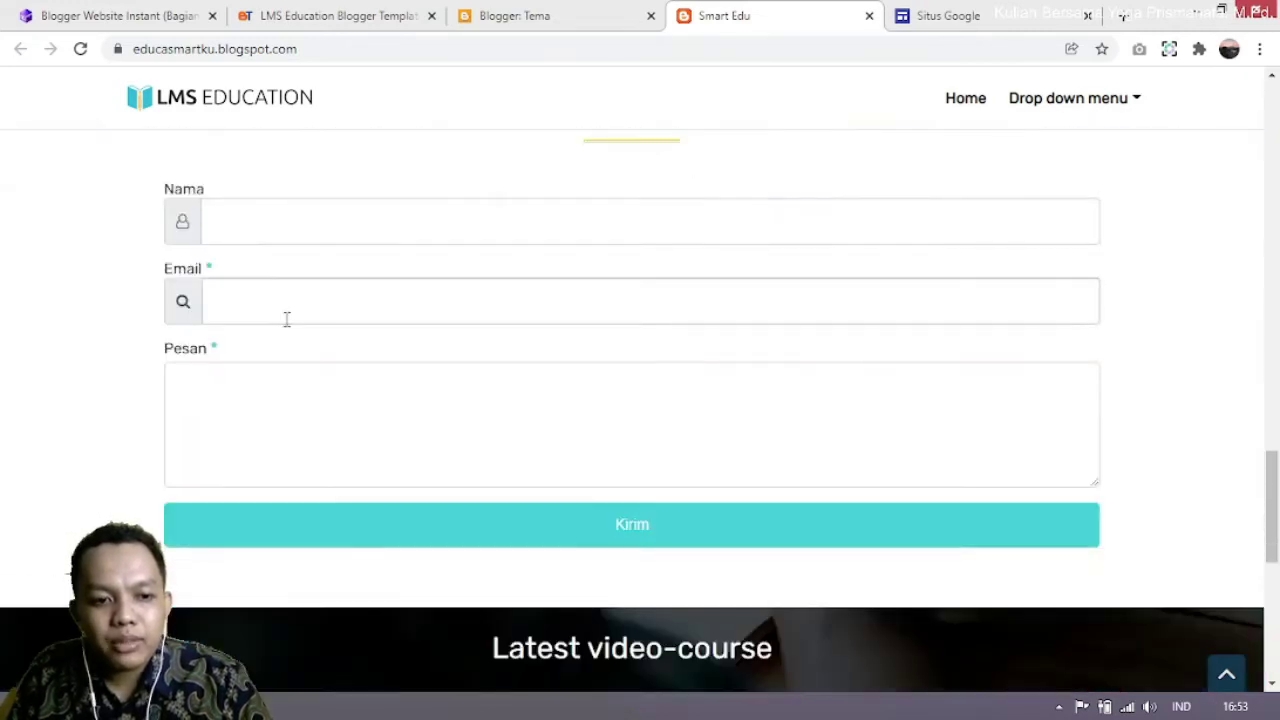
{"action": "scroll", "coordinate": [513, 551], "scroll_direction": "down", "scroll_amount": 3}
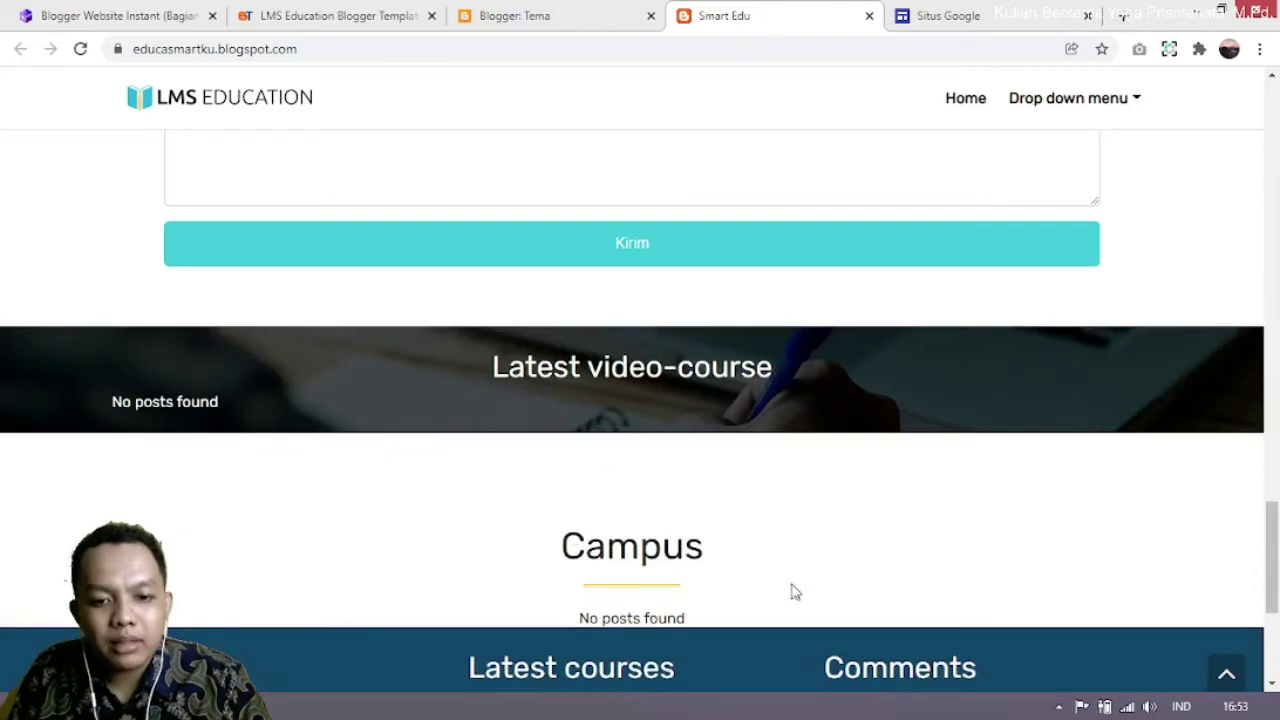
{"action": "scroll", "coordinate": [795, 592], "scroll_direction": "down", "scroll_amount": 1}
{"action": "scroll", "coordinate": [789, 597], "scroll_direction": "up", "scroll_amount": 12}
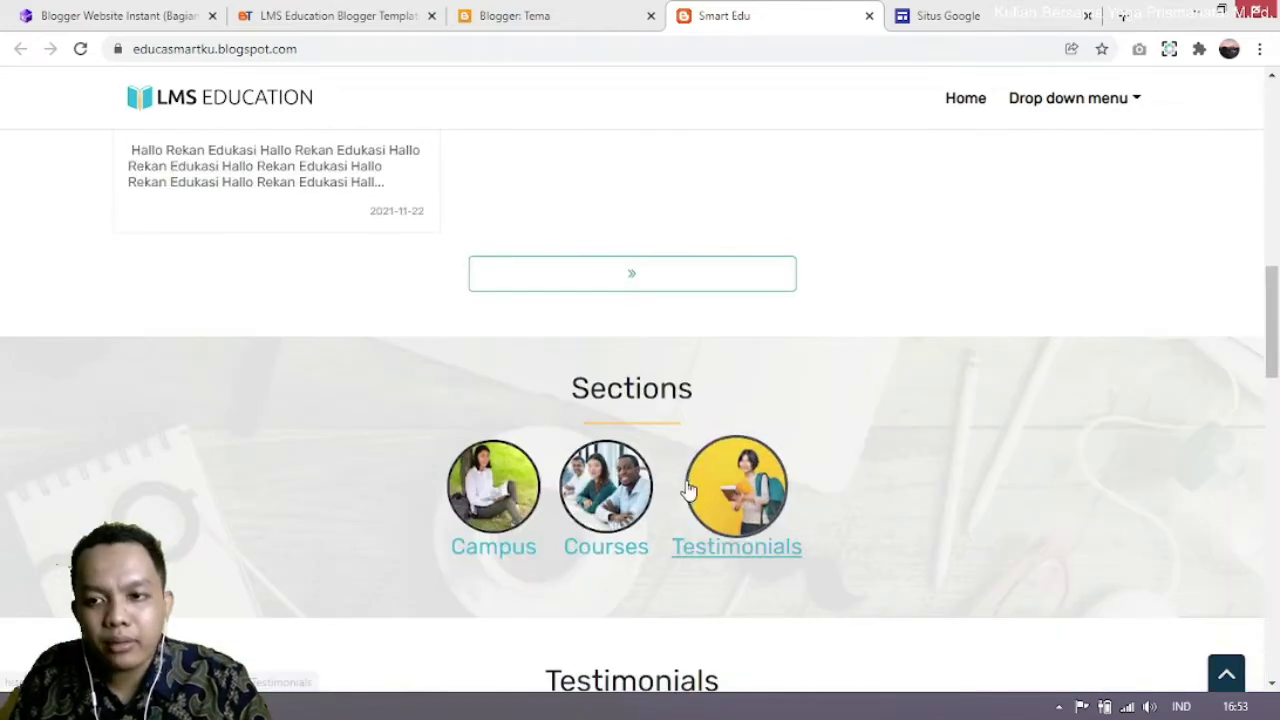
{"action": "scroll", "coordinate": [687, 485], "scroll_direction": "up", "scroll_amount": 10}
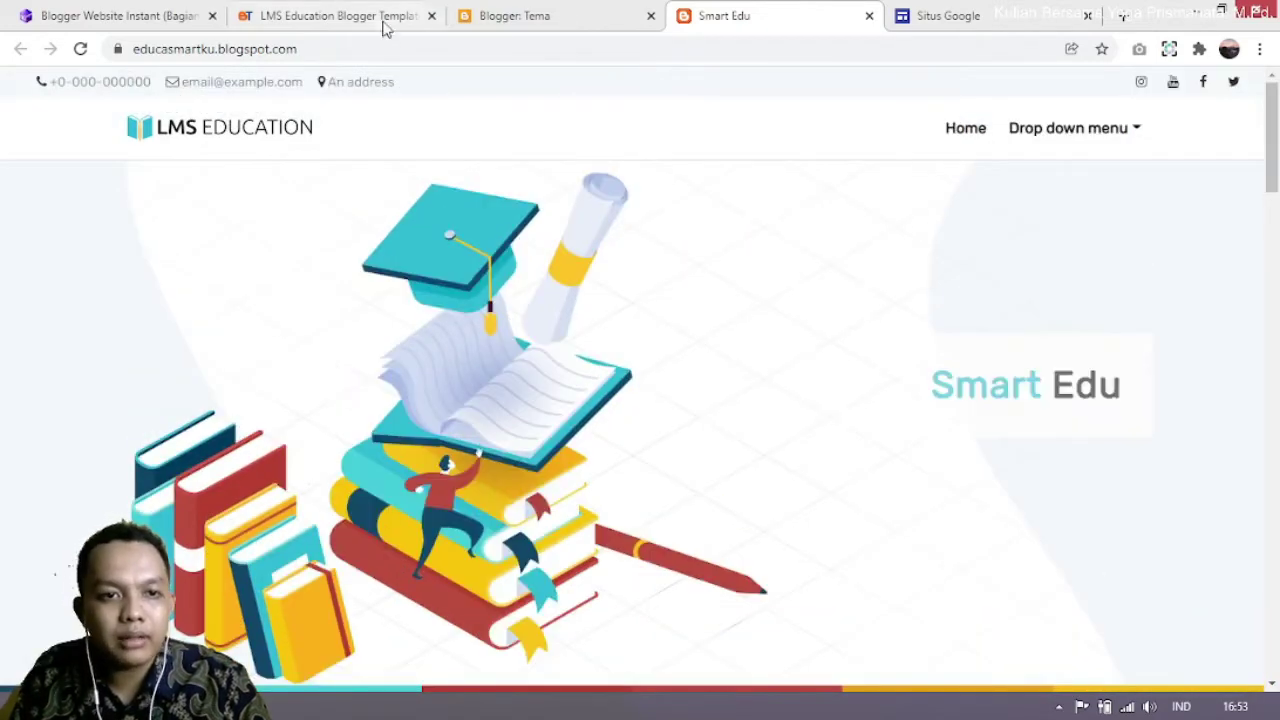
Step: Open the blog's layout page (Tata Letak) and check the live blog's header menu and coloured item tiles for comparison
{"action": "left_click", "coordinate": [514, 17]}
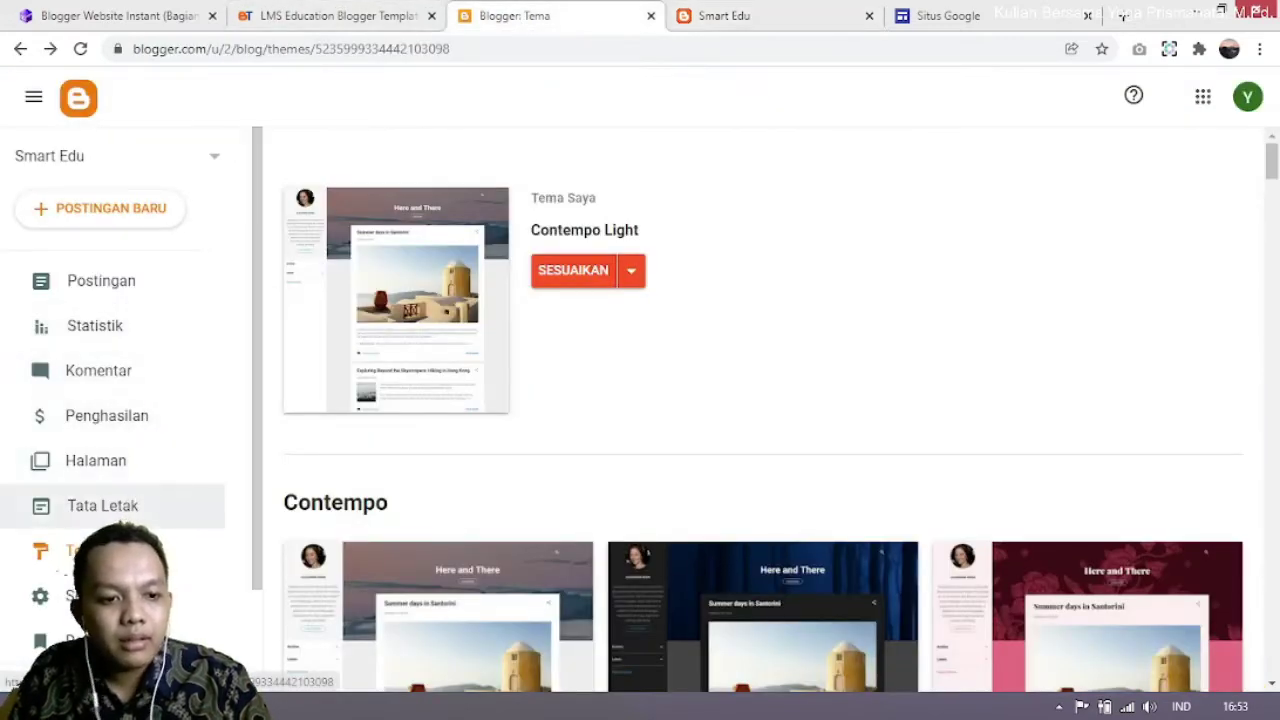
{"action": "left_click", "coordinate": [129, 512]}
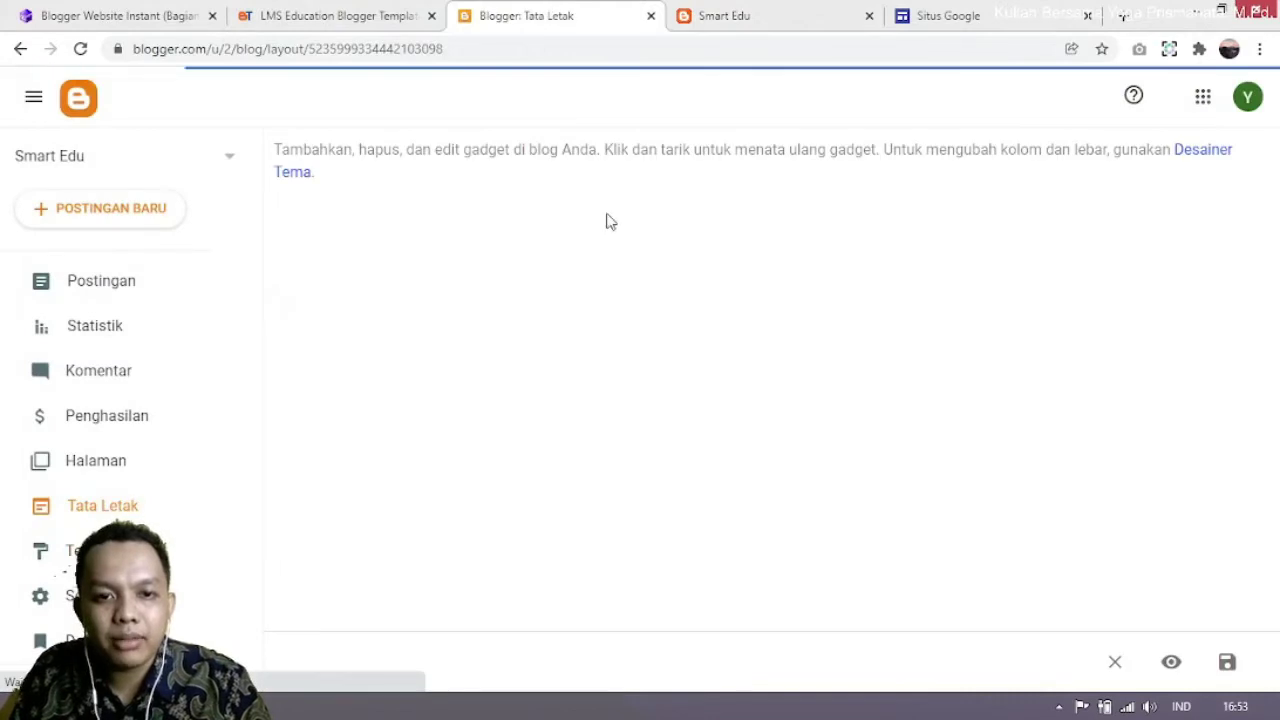
{"action": "left_click", "coordinate": [765, 10]}
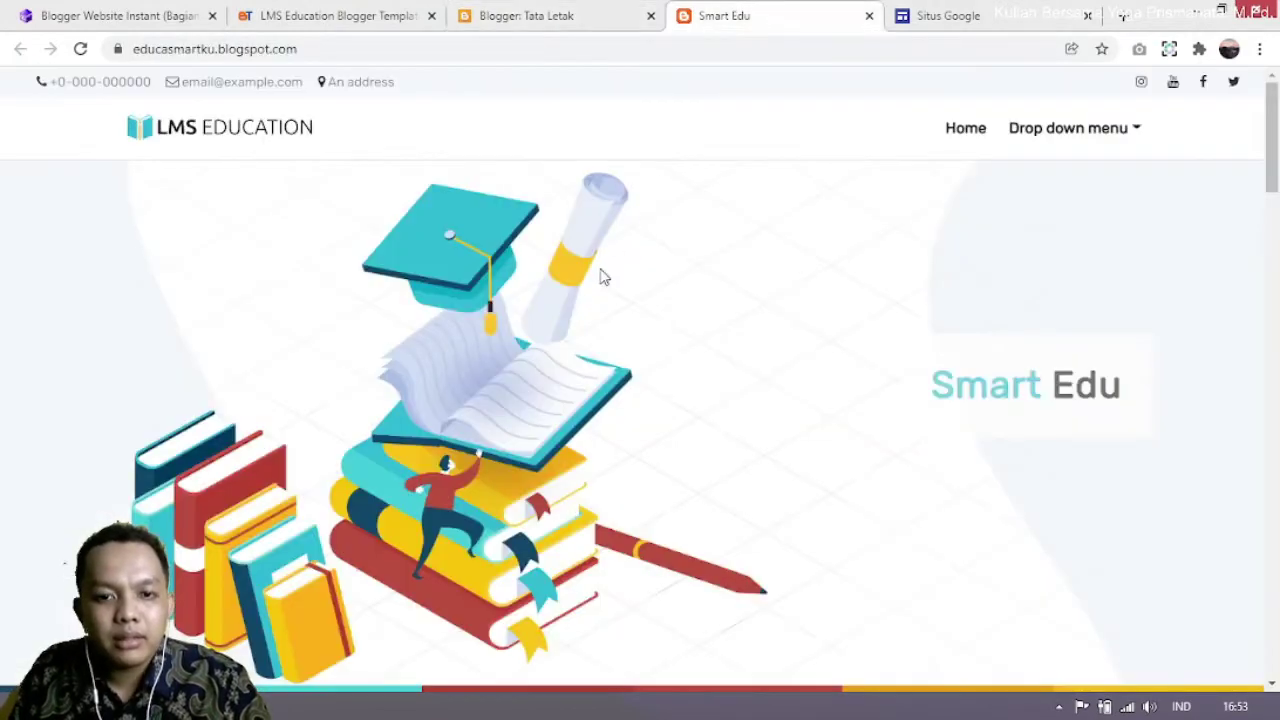
{"action": "scroll", "coordinate": [600, 280], "scroll_direction": "down", "scroll_amount": 2}
{"action": "scroll", "coordinate": [751, 243], "scroll_direction": "up", "scroll_amount": 2}
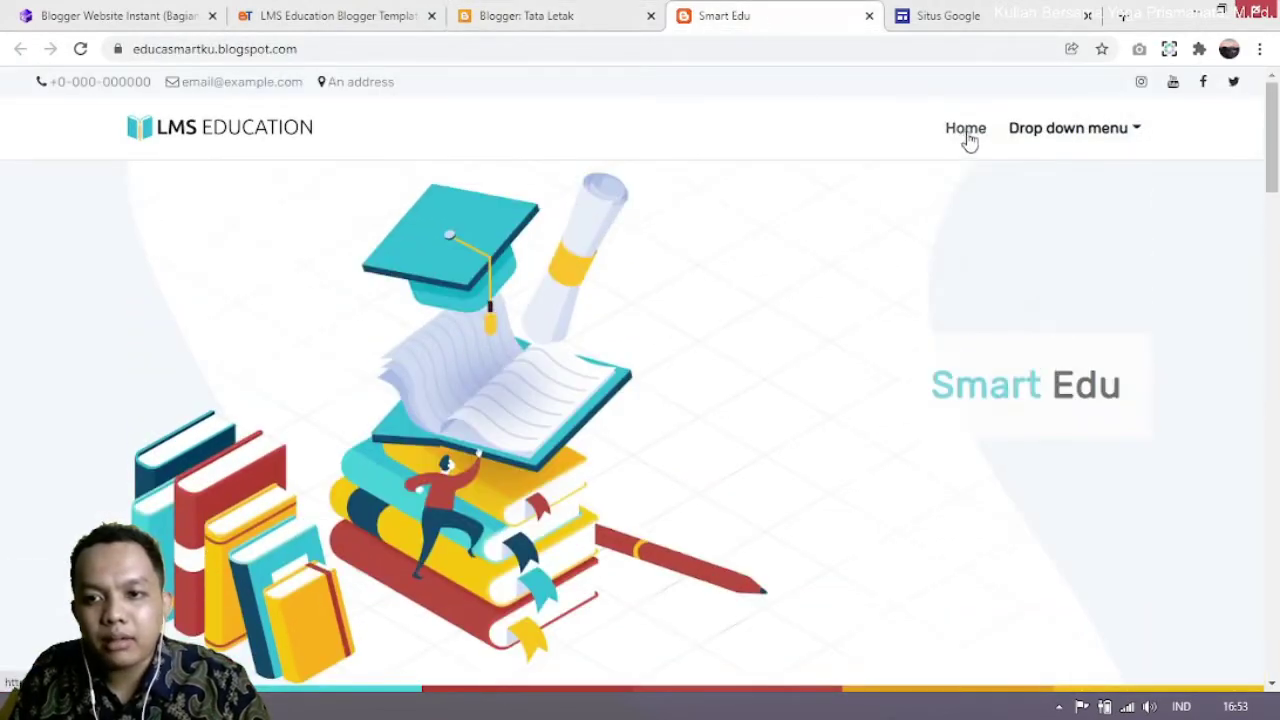
{"action": "scroll", "coordinate": [250, 145], "scroll_direction": "down", "scroll_amount": 3}
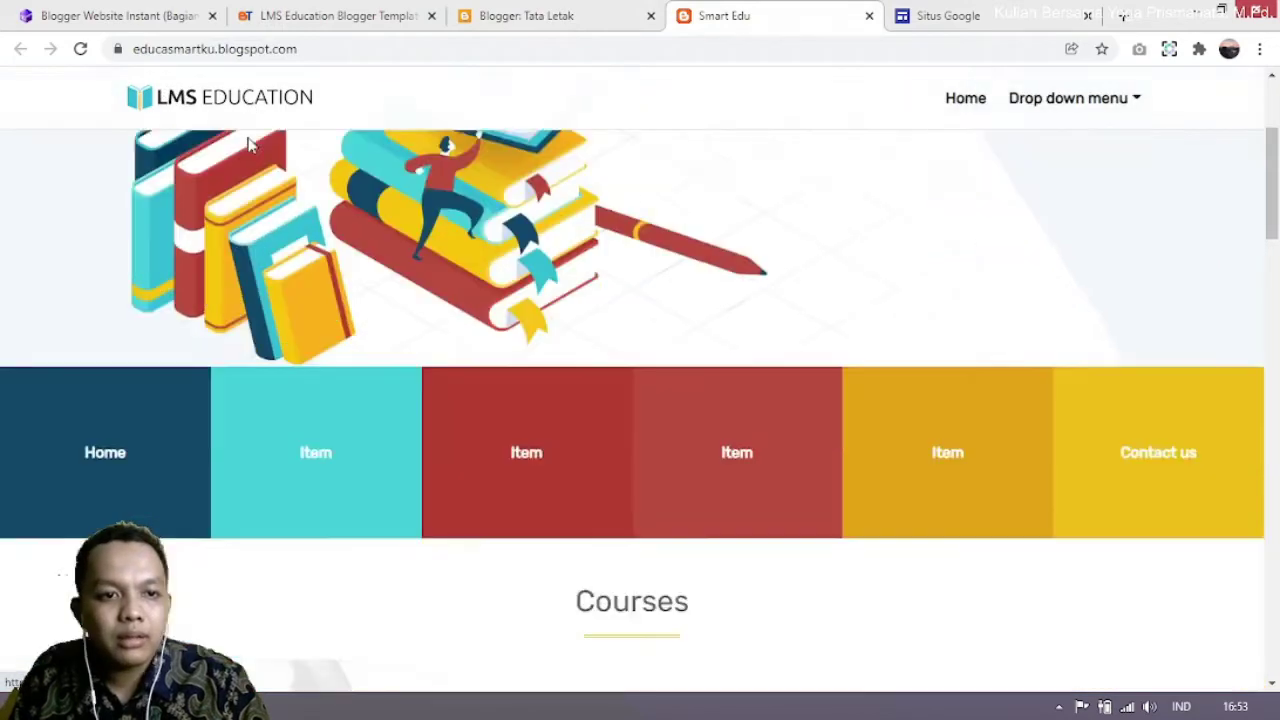
{"action": "scroll", "coordinate": [250, 145], "scroll_direction": "up", "scroll_amount": 3}
{"action": "scroll", "coordinate": [251, 169], "scroll_direction": "down", "scroll_amount": 4}
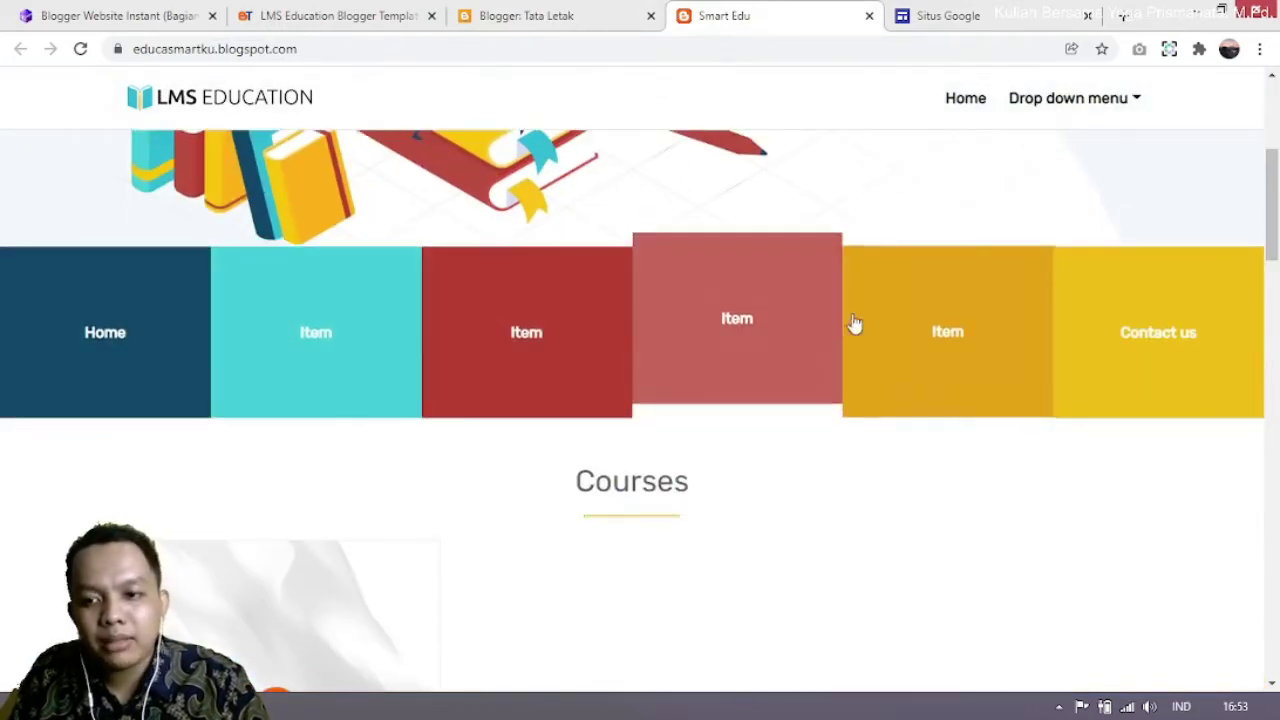
{"action": "left_click", "coordinate": [571, 14]}
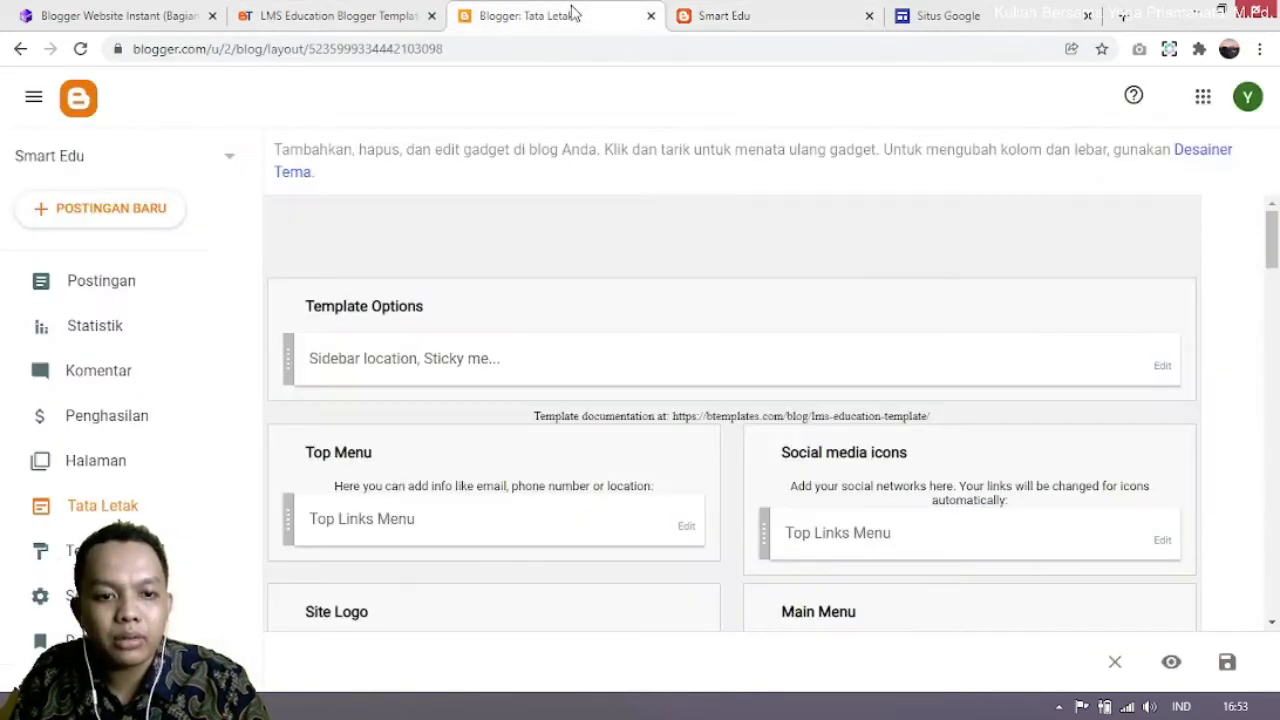
Step: Examine the layout gadgets from Template Options to Labels, comparing them with the header and item tiles on the live Smart Edu blog
{"action": "scroll", "coordinate": [846, 261], "scroll_direction": "down", "scroll_amount": 1}
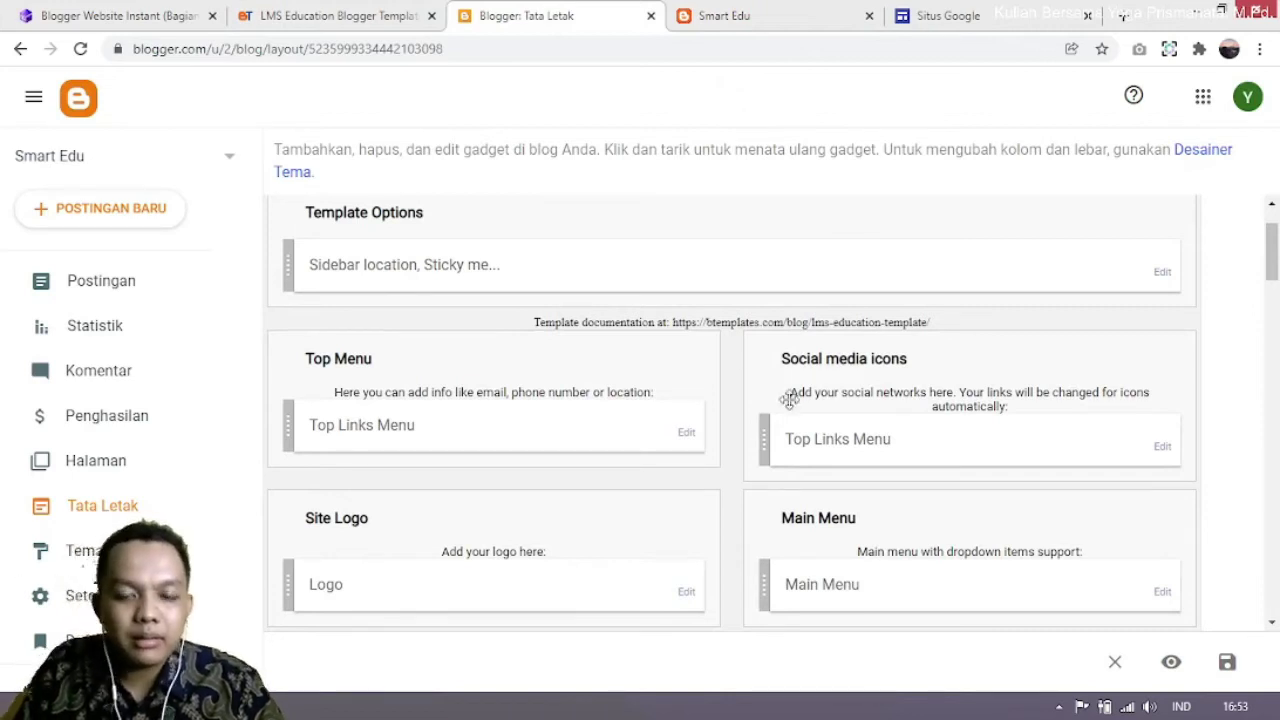
{"action": "scroll", "coordinate": [508, 309], "scroll_direction": "down", "scroll_amount": 4}
{"action": "scroll", "coordinate": [537, 332], "scroll_direction": "down", "scroll_amount": 1}
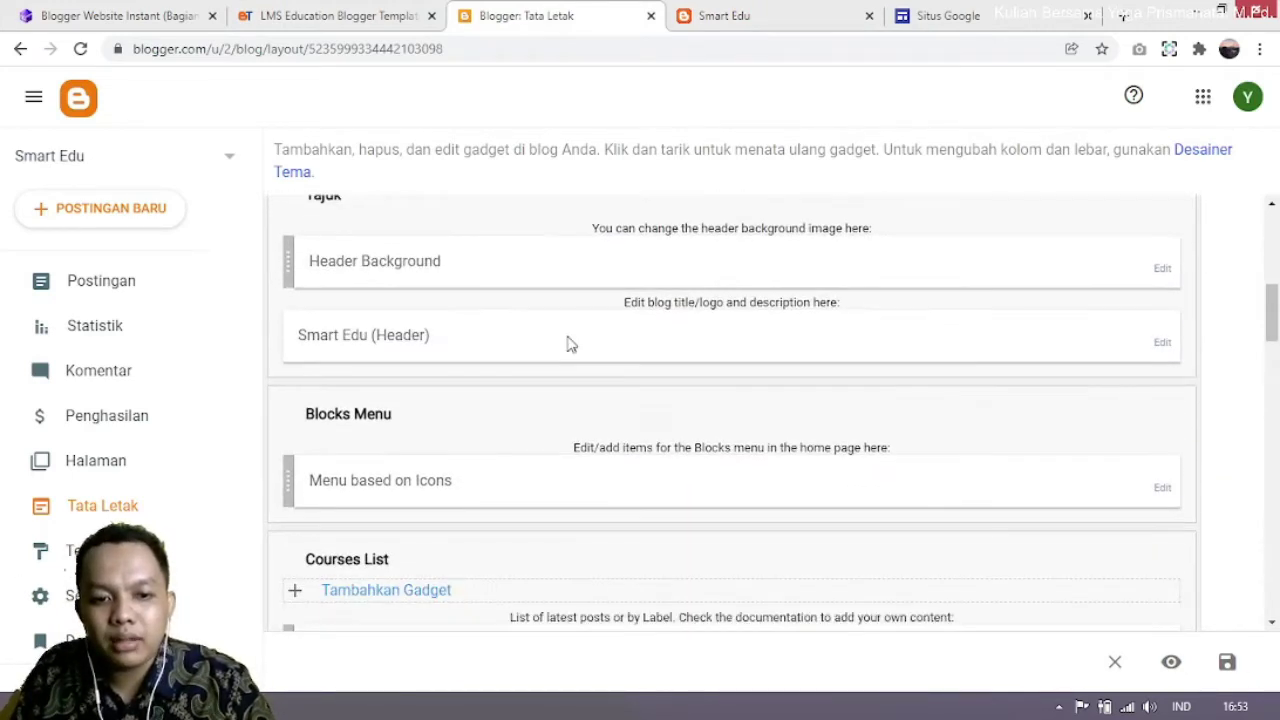
{"action": "scroll", "coordinate": [563, 346], "scroll_direction": "down", "scroll_amount": 2}
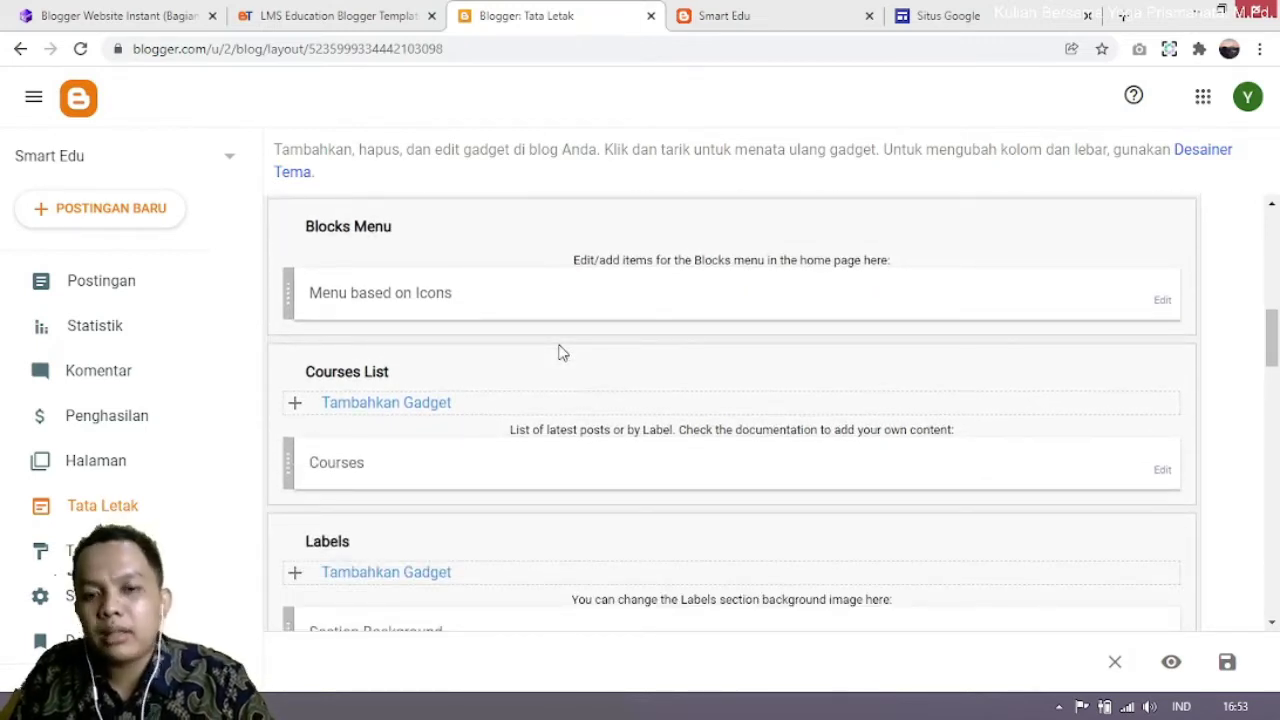
{"action": "scroll", "coordinate": [560, 350], "scroll_direction": "up", "scroll_amount": 7}
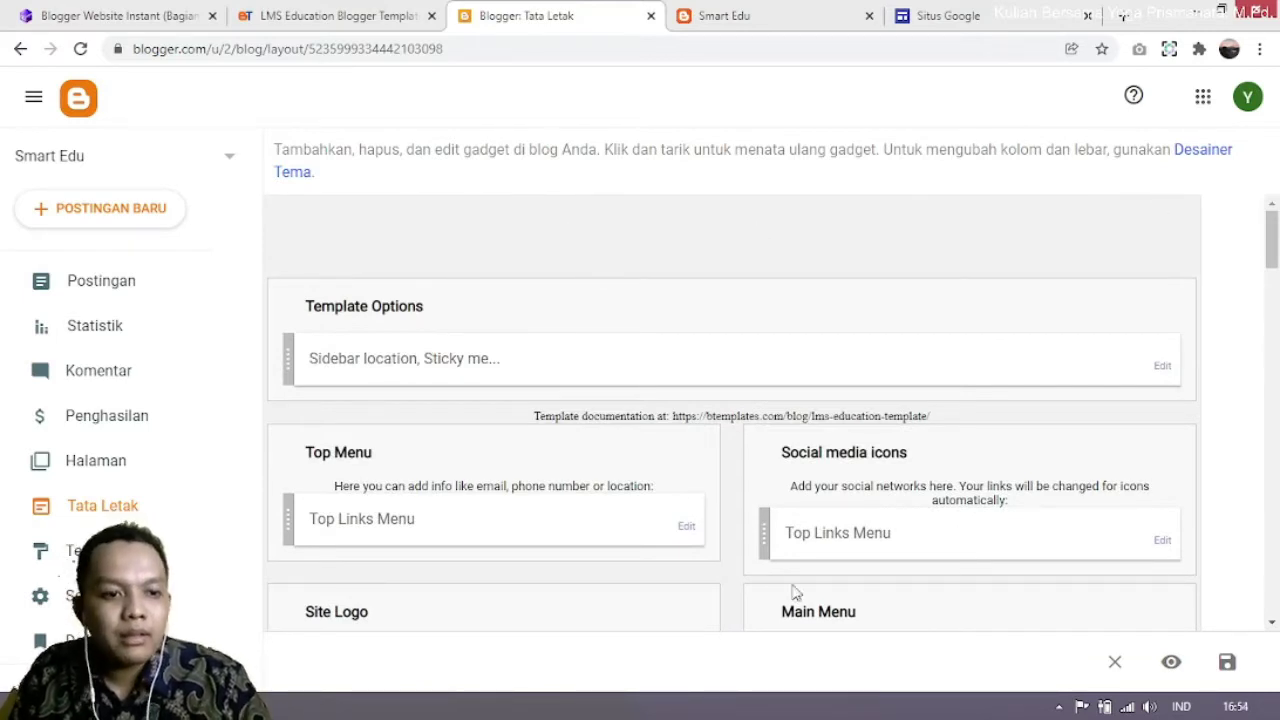
{"action": "left_click", "coordinate": [768, 12]}
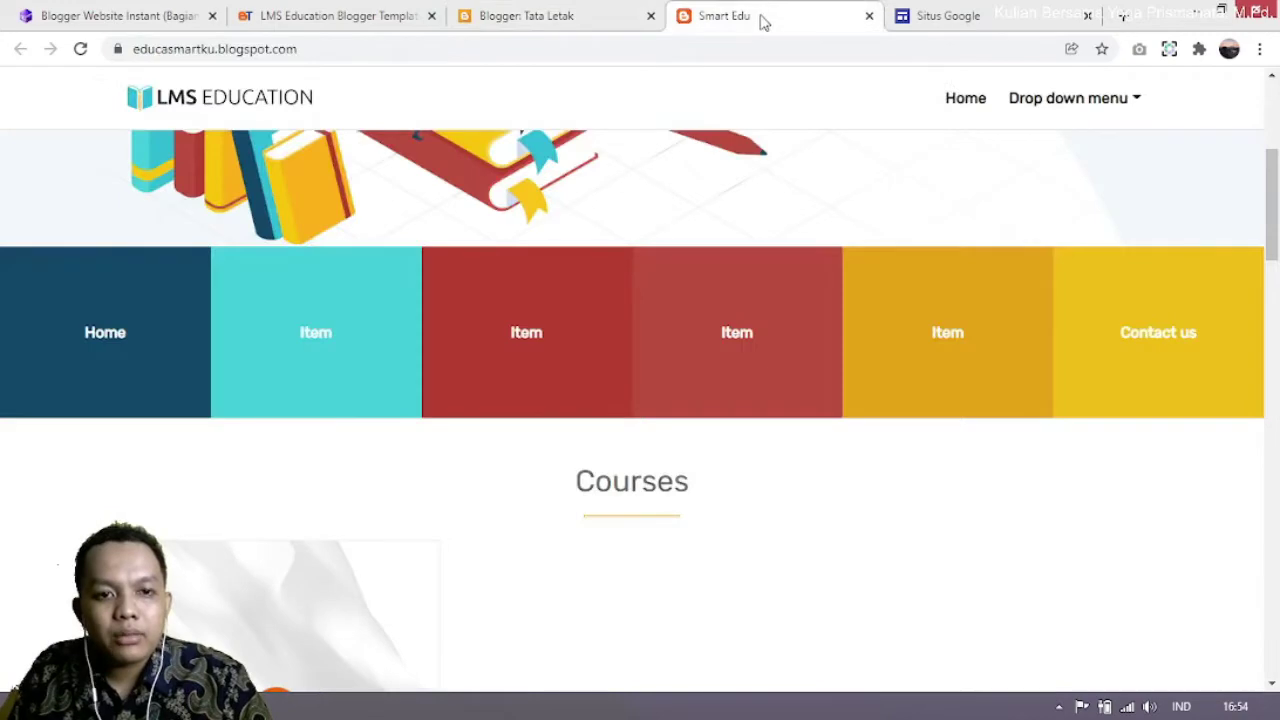
{"action": "scroll", "coordinate": [643, 209], "scroll_direction": "up", "scroll_amount": 4}
Step: Read the Eduprisma guide's "Mengubah Favicon" section, including the favicon file format notes and the change-favicon address
{"action": "left_click", "coordinate": [138, 12]}
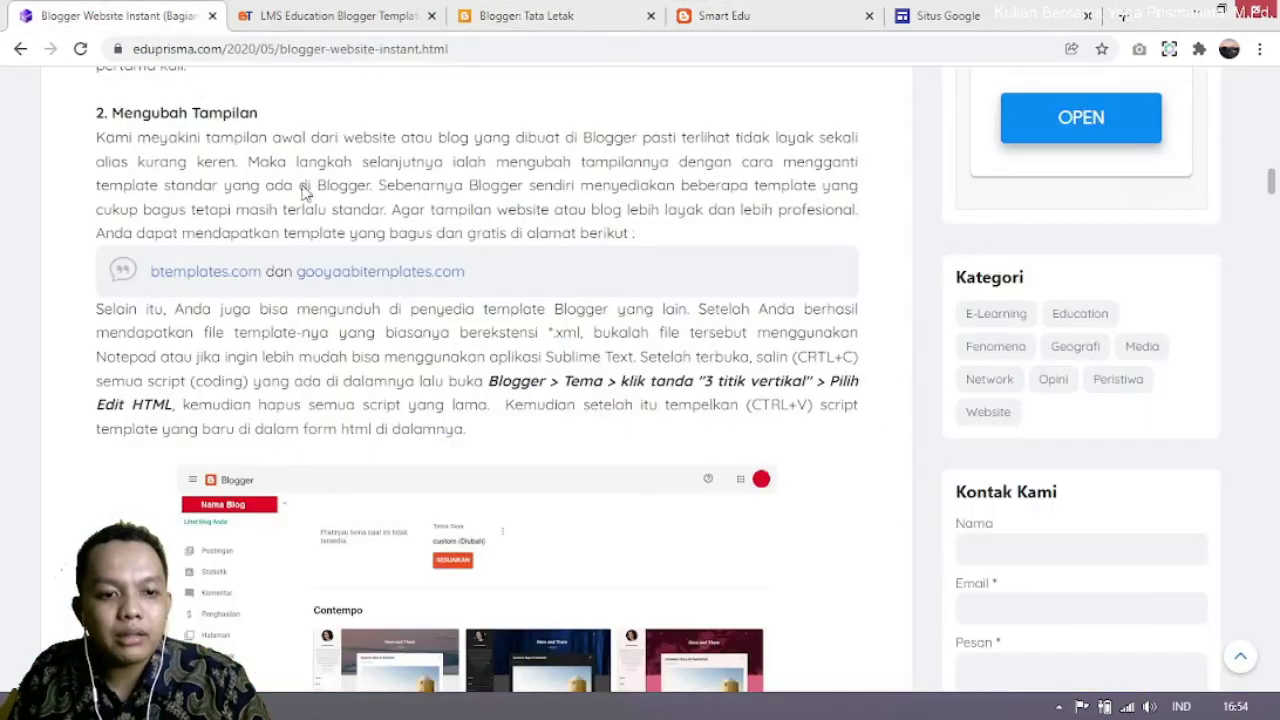
{"action": "scroll", "coordinate": [600, 327], "scroll_direction": "down", "scroll_amount": 4}
{"action": "scroll", "coordinate": [601, 327], "scroll_direction": "down", "scroll_amount": 4}
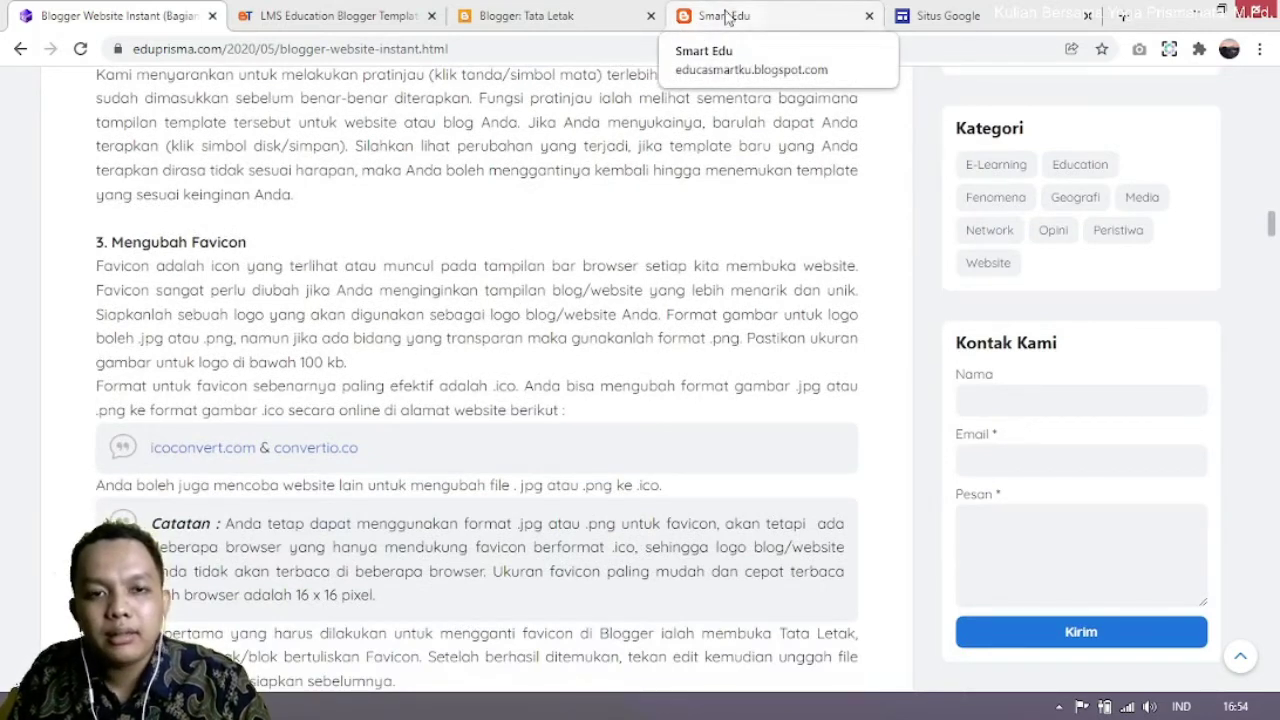
{"action": "scroll", "coordinate": [390, 393], "scroll_direction": "down", "scroll_amount": 1}
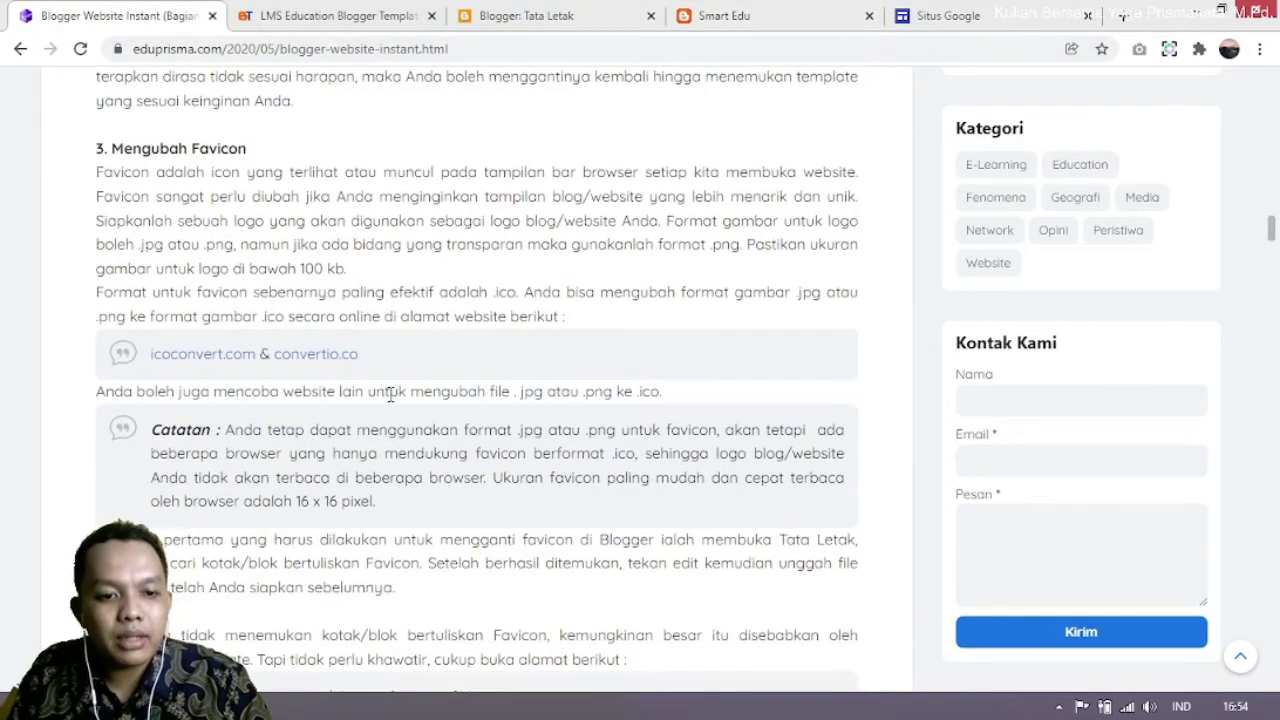
{"action": "scroll", "coordinate": [390, 393], "scroll_direction": "down", "scroll_amount": 2}
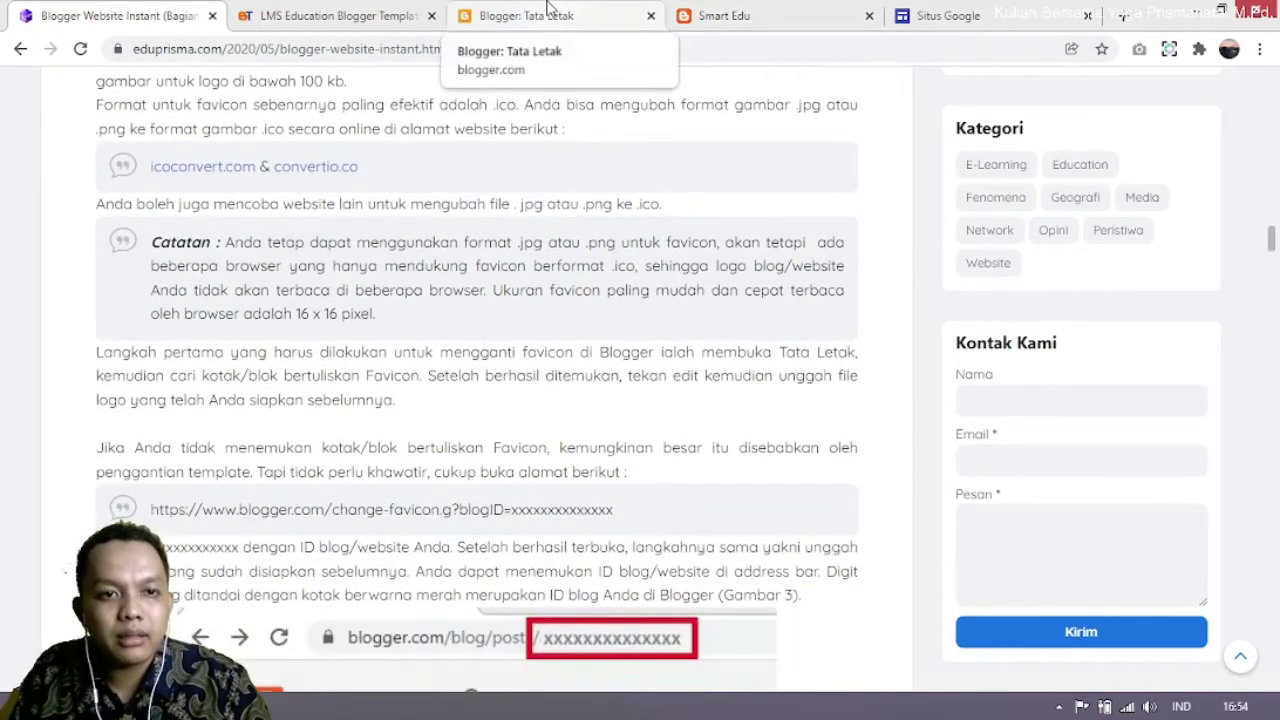
Step: Open the Smart Edu blog's settings (Setelan) and bring up the Favicon configuration page from the basic settings
{"action": "left_click", "coordinate": [546, 14]}
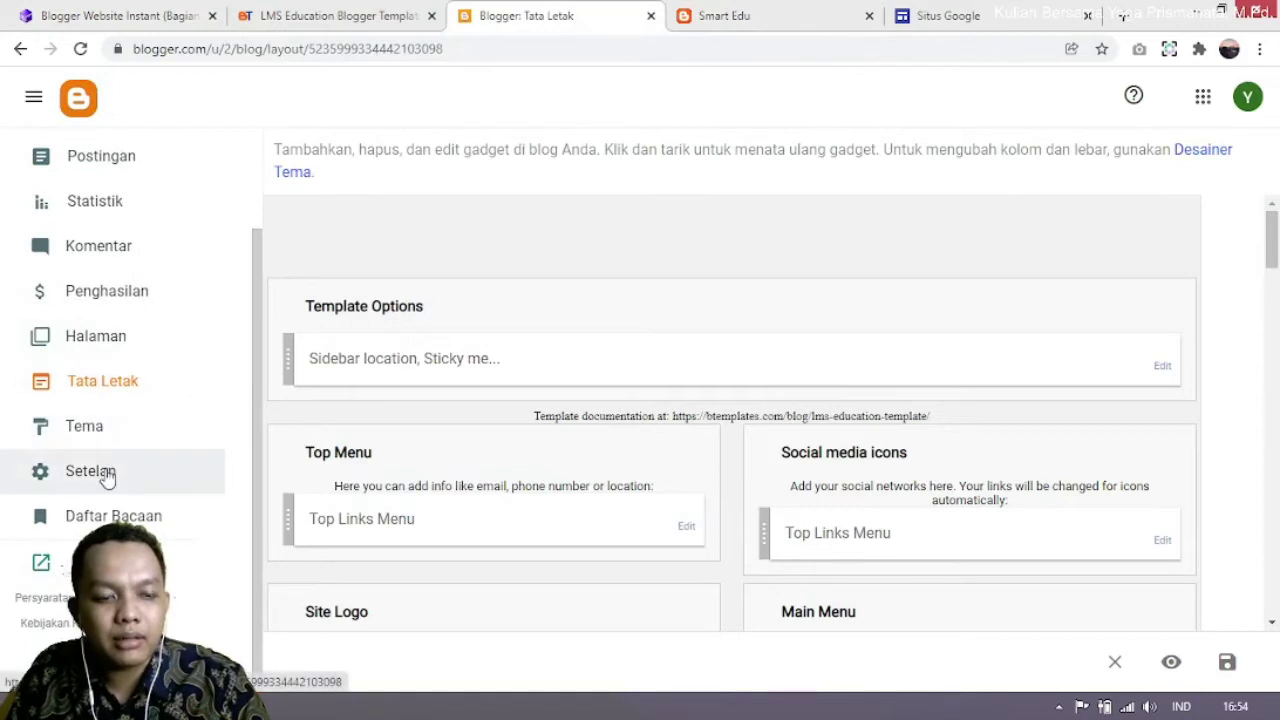
{"action": "left_click", "coordinate": [90, 471]}
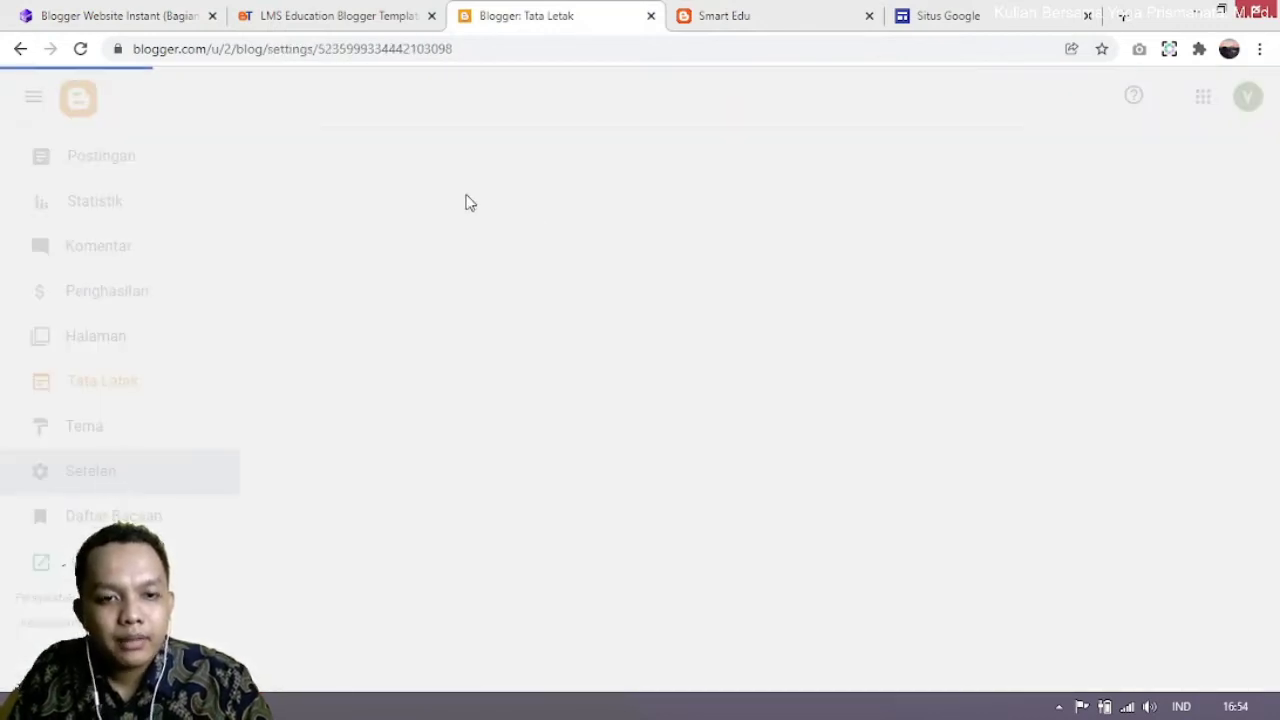
{"action": "scroll", "coordinate": [391, 183], "scroll_direction": "down", "scroll_amount": 3}
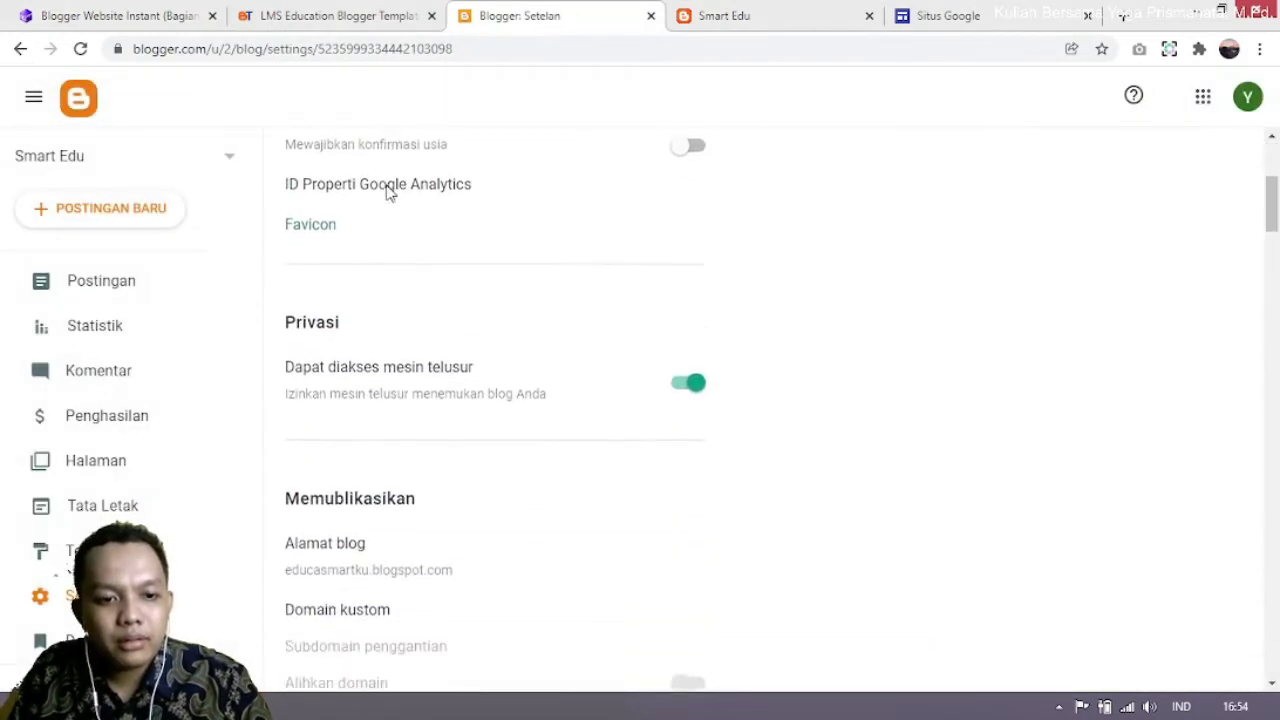
{"action": "scroll", "coordinate": [389, 191], "scroll_direction": "up", "scroll_amount": 1}
{"action": "scroll", "coordinate": [383, 196], "scroll_direction": "up", "scroll_amount": 1}
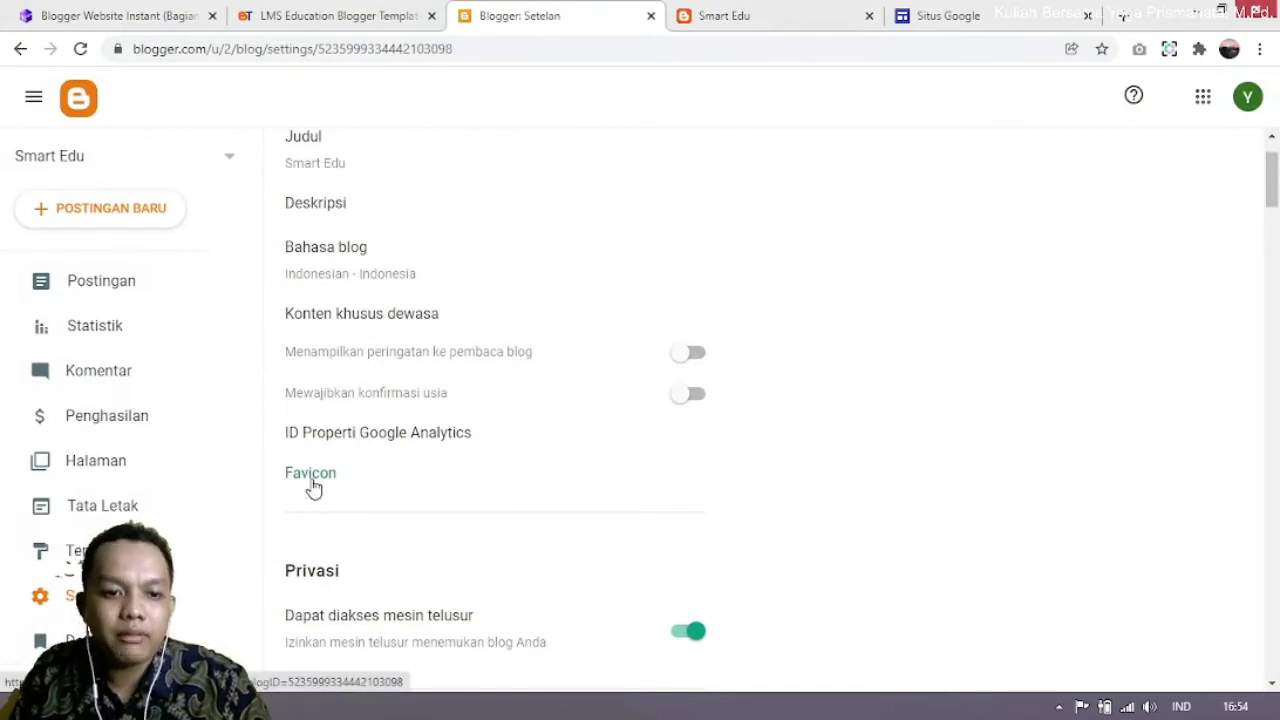
{"action": "left_click", "coordinate": [314, 482]}
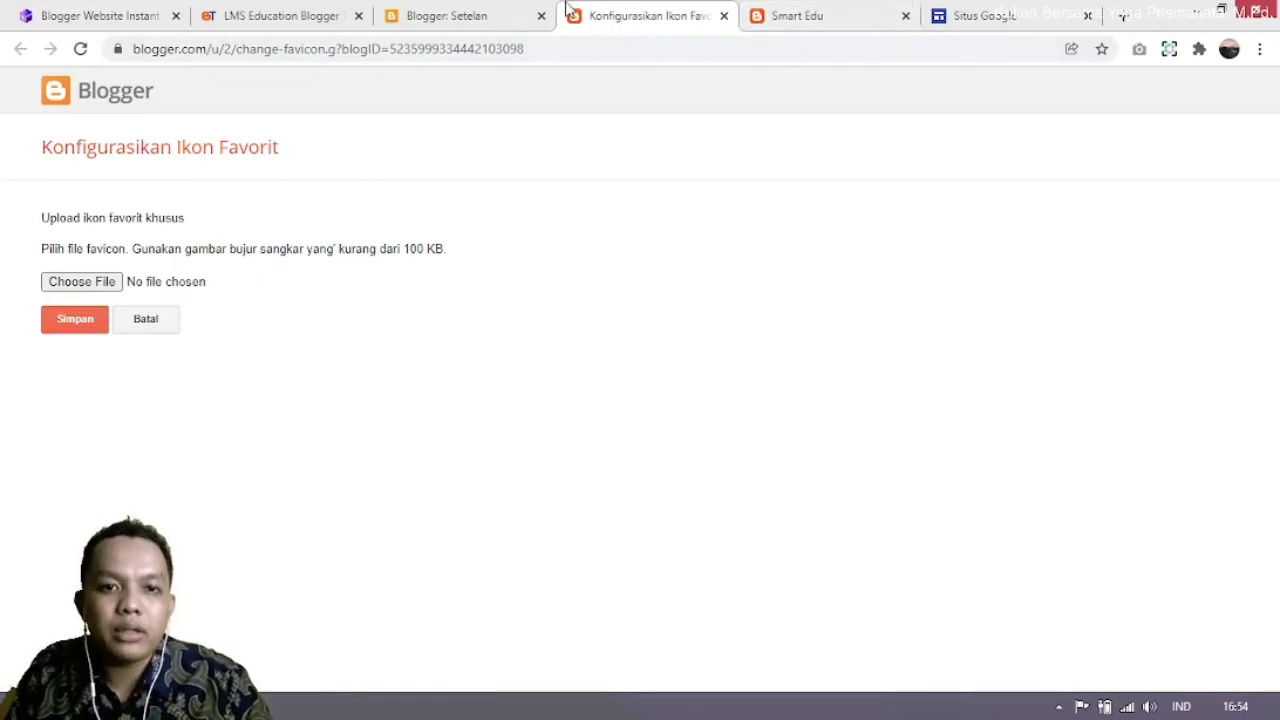
Step: Read the Eduprisma guide's blog ID figure, its "Mengganti Domain Standar Blogger" section, and the steps for ordering a web domain
{"action": "left_click", "coordinate": [489, 12]}
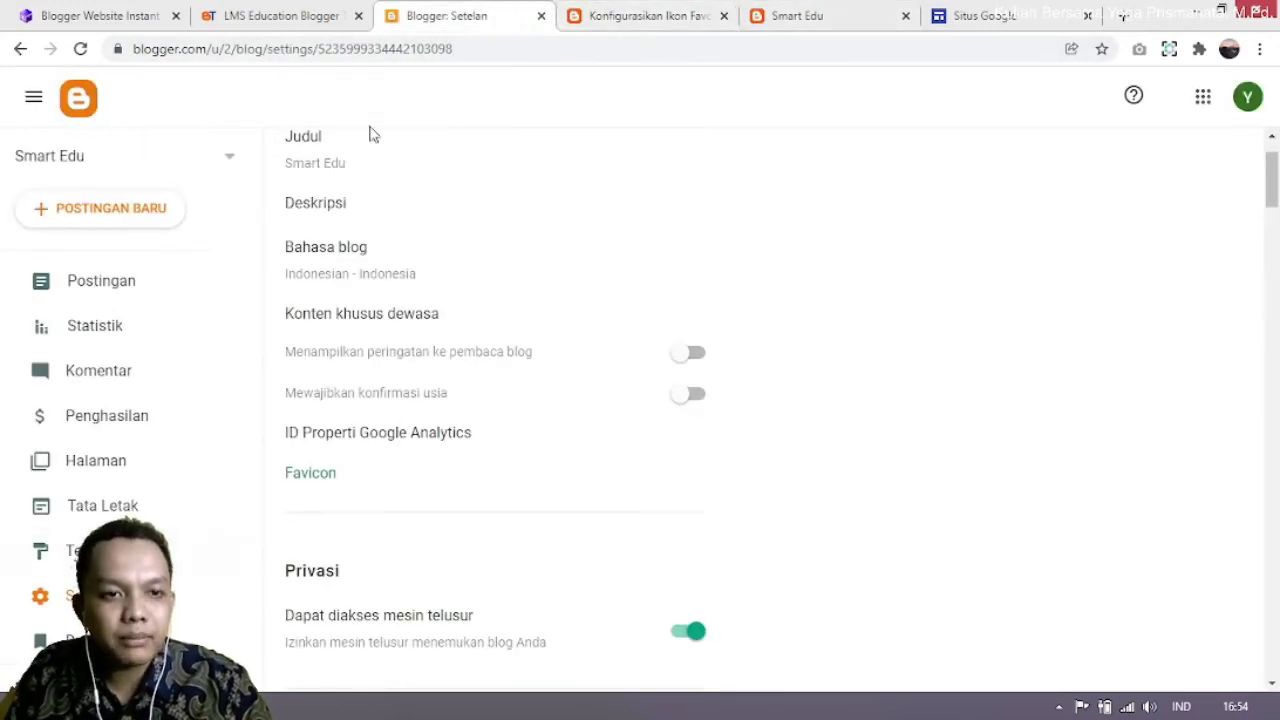
{"action": "left_click", "coordinate": [110, 12]}
{"action": "scroll", "coordinate": [420, 243], "scroll_direction": "down", "scroll_amount": 9}
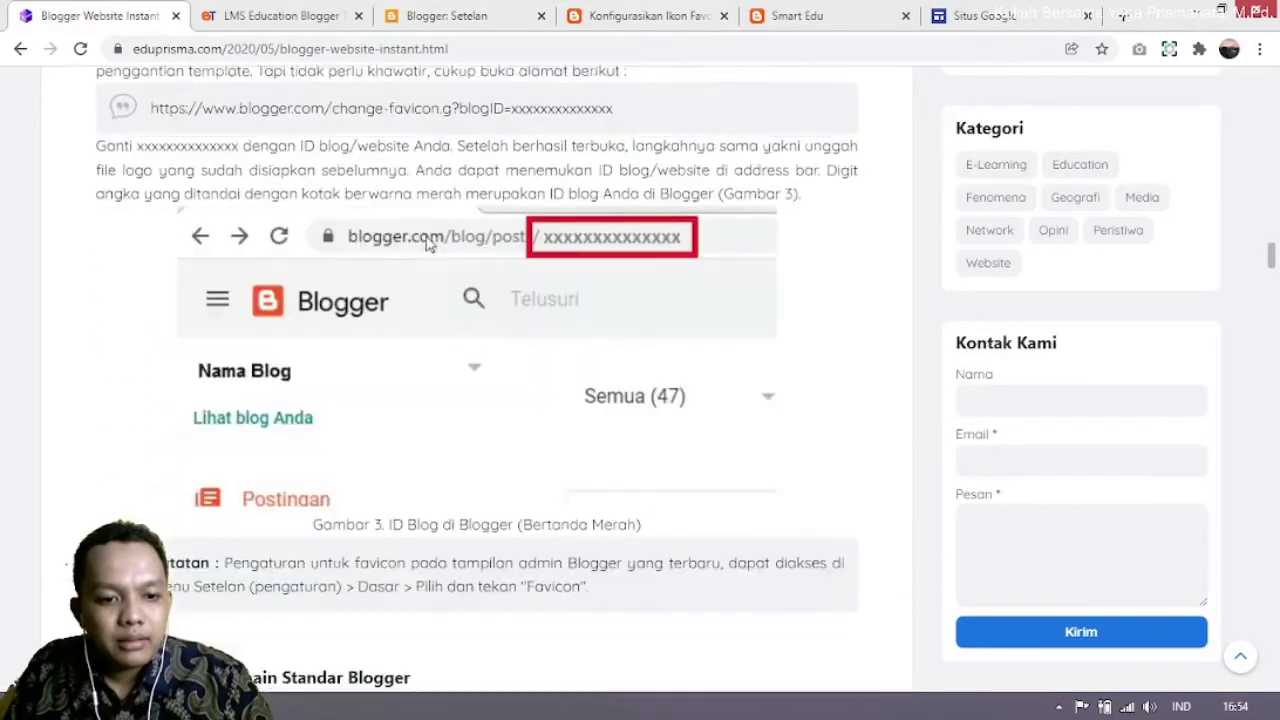
{"action": "scroll", "coordinate": [420, 243], "scroll_direction": "down", "scroll_amount": 2}
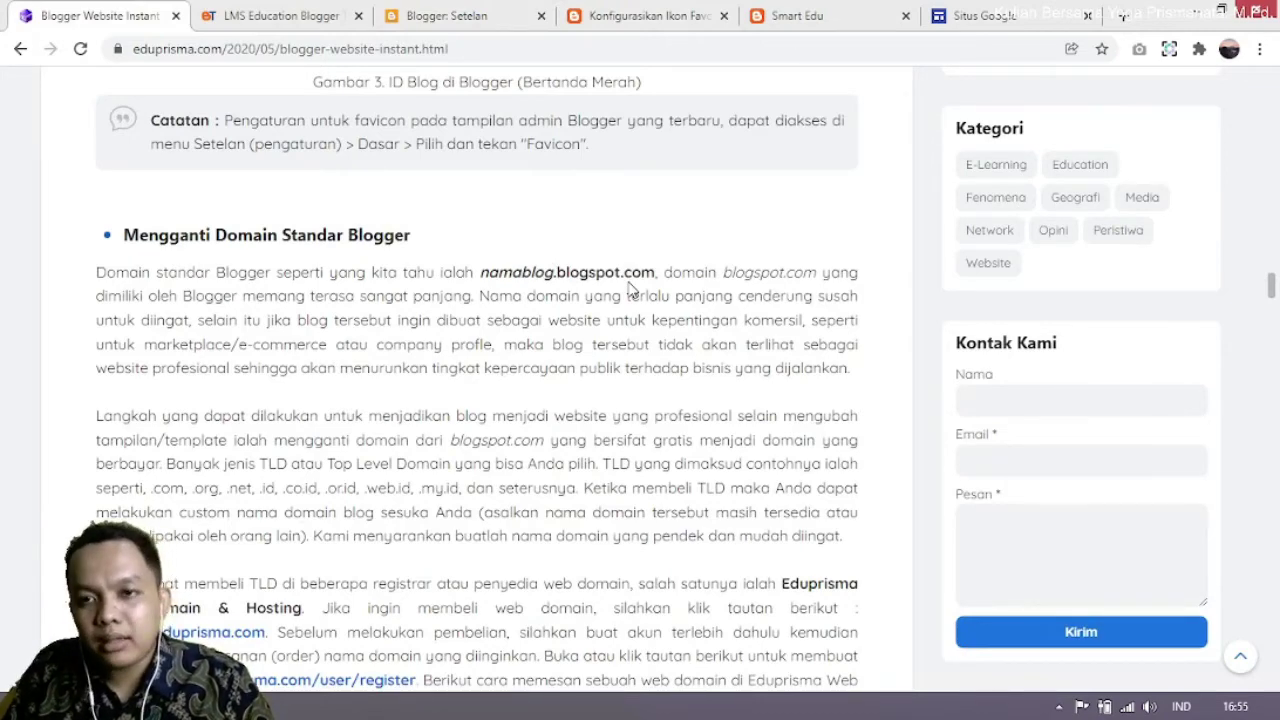
{"action": "scroll", "coordinate": [576, 321], "scroll_direction": "down", "scroll_amount": 2}
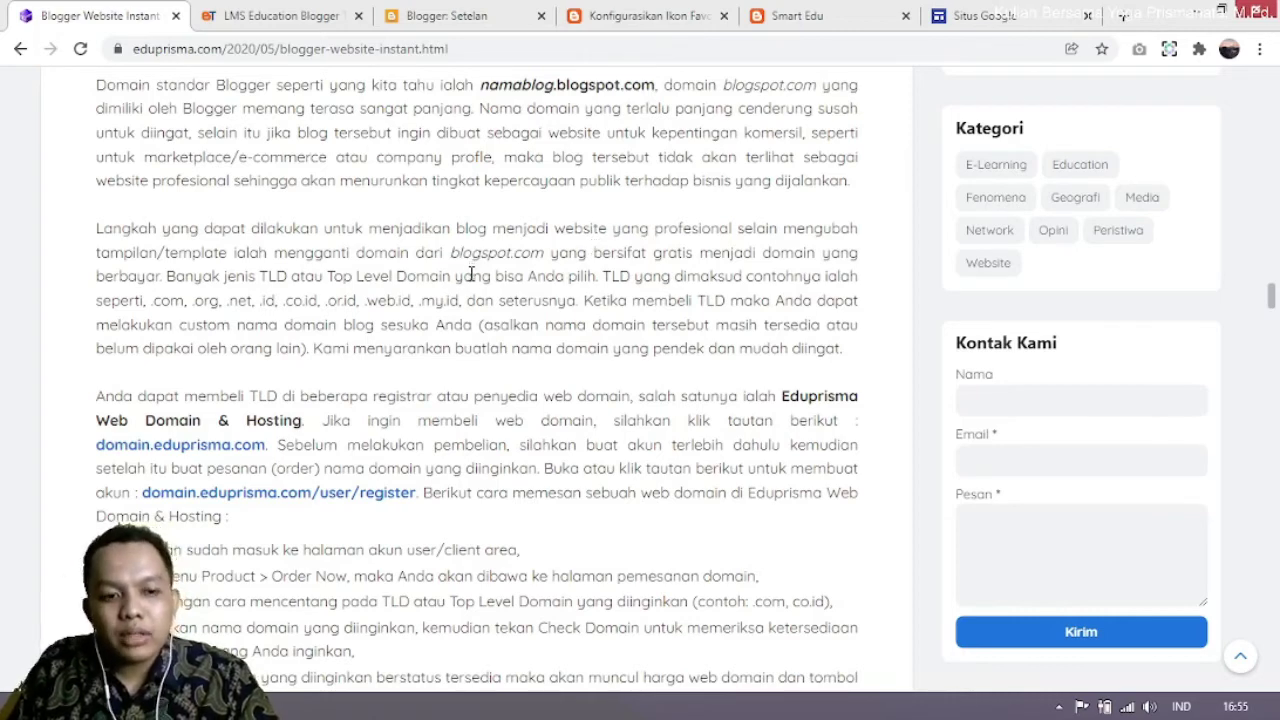
{"action": "scroll", "coordinate": [470, 275], "scroll_direction": "up", "scroll_amount": 1}
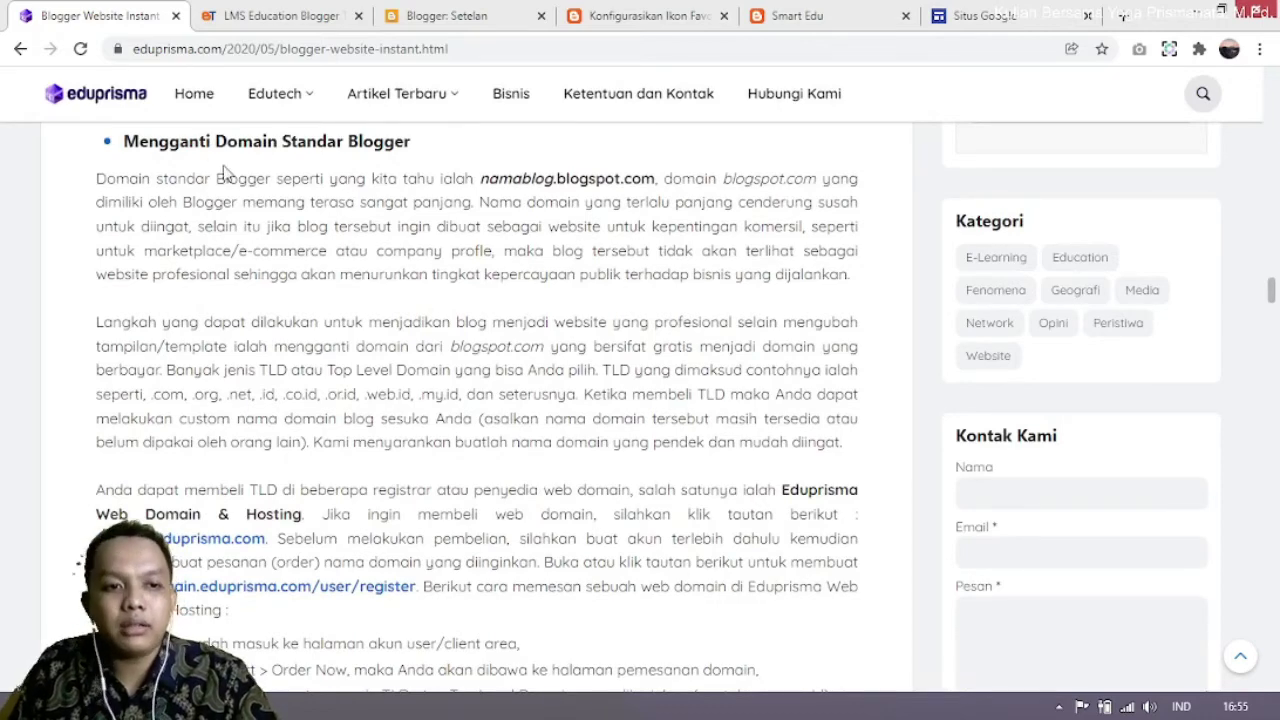
{"action": "scroll", "coordinate": [160, 220], "scroll_direction": "down", "scroll_amount": 4}
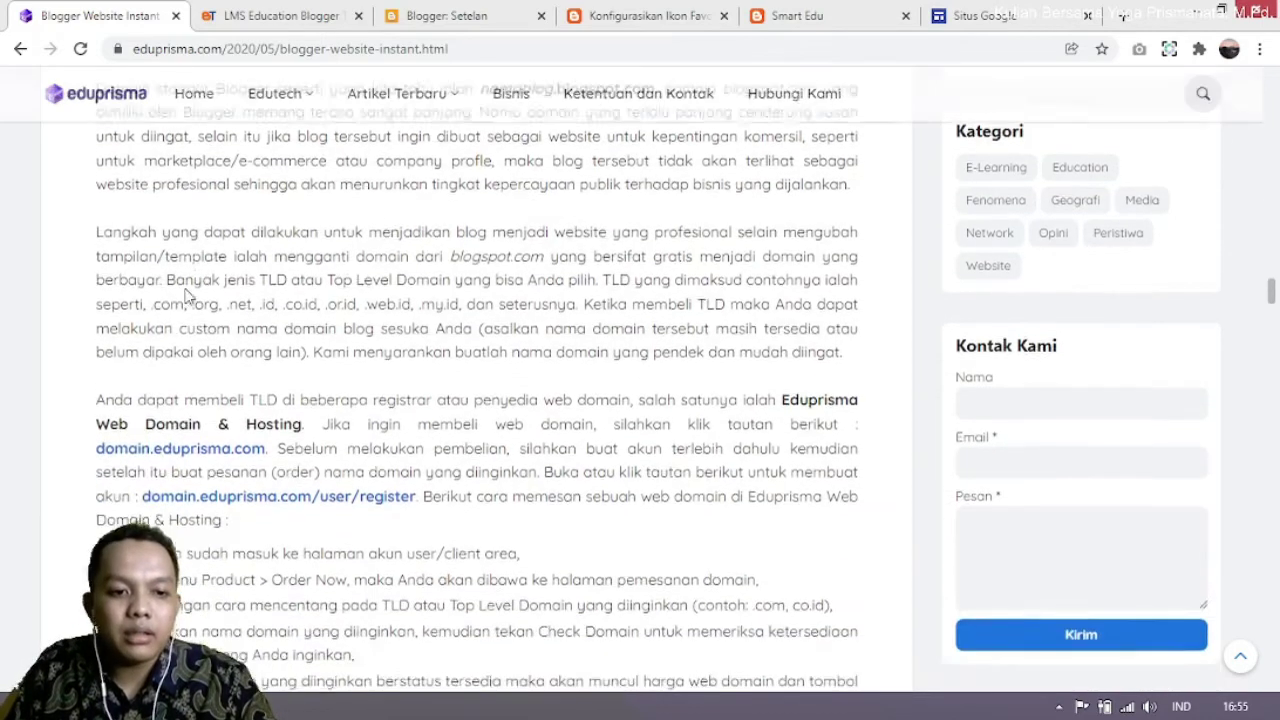
{"action": "scroll", "coordinate": [268, 252], "scroll_direction": "down", "scroll_amount": 1}
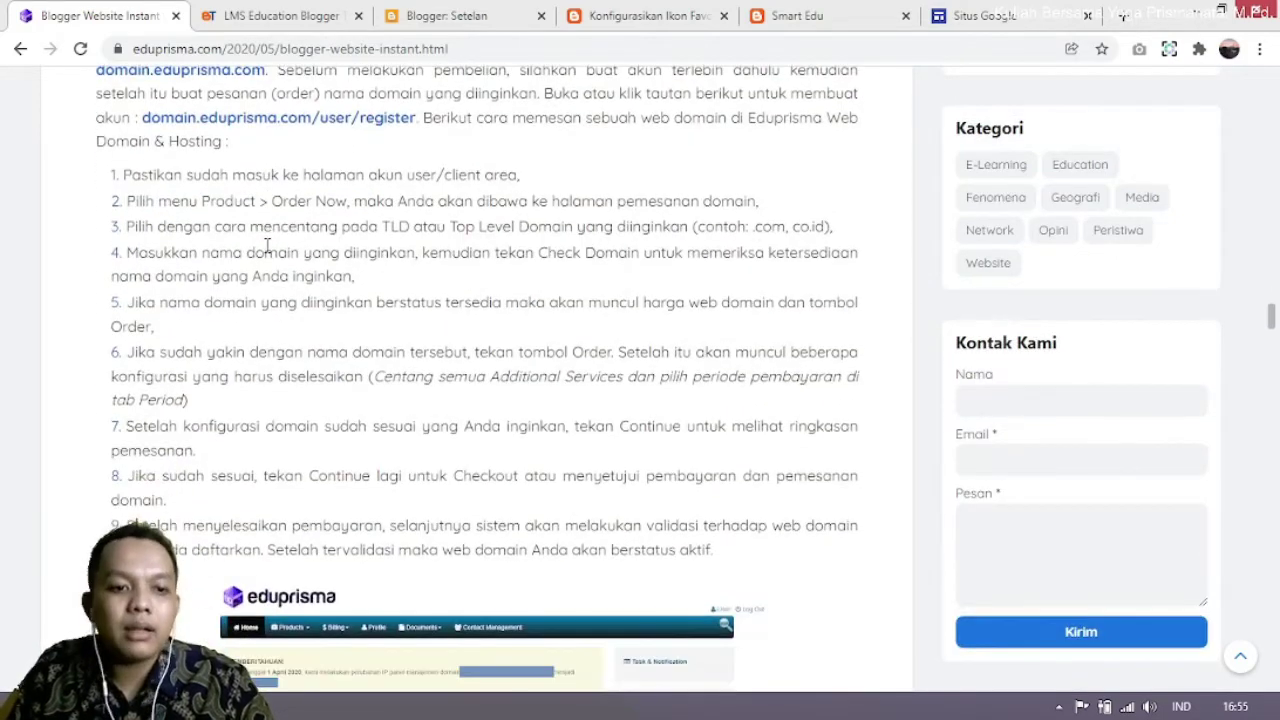
{"action": "scroll", "coordinate": [270, 248], "scroll_direction": "down", "scroll_amount": 3}
{"action": "scroll", "coordinate": [270, 243], "scroll_direction": "down", "scroll_amount": 8}
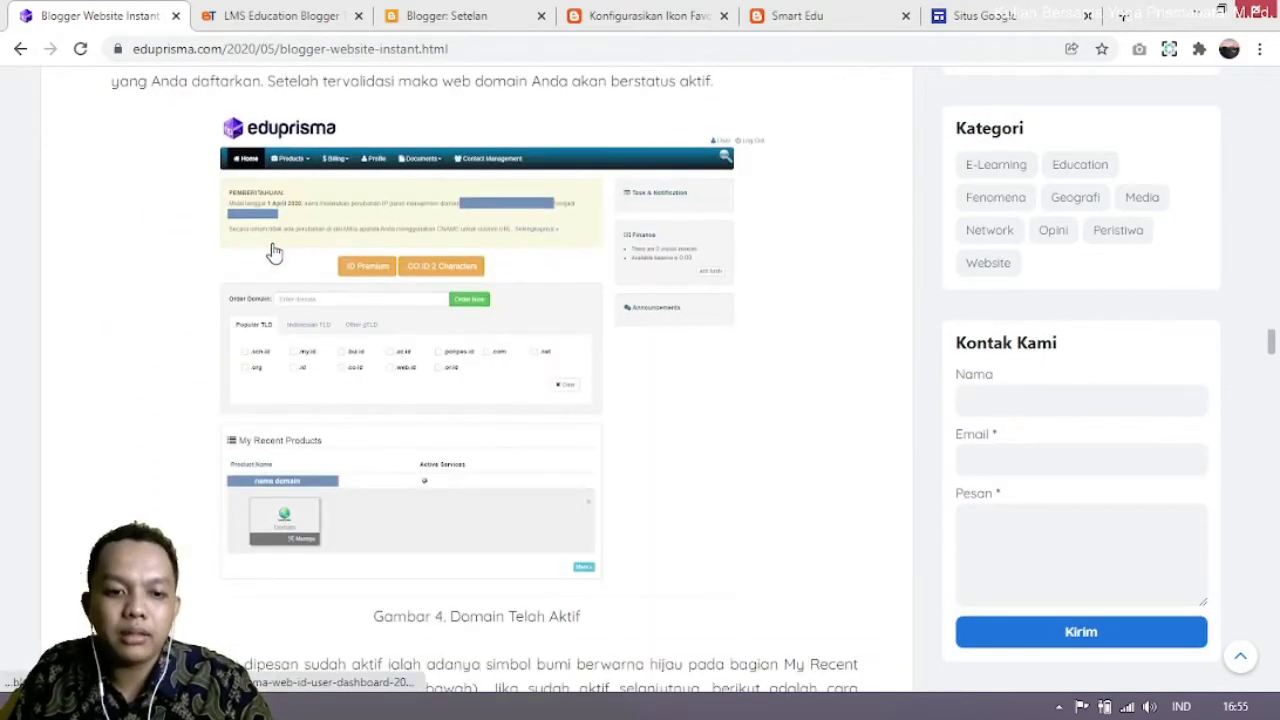
Step: Review the guide's custom-domain instructions, from Blogger's unique codes through the CNAME and A records to the HTTPS settings and Blogger's advantages
{"action": "scroll", "coordinate": [272, 243], "scroll_direction": "down", "scroll_amount": 4}
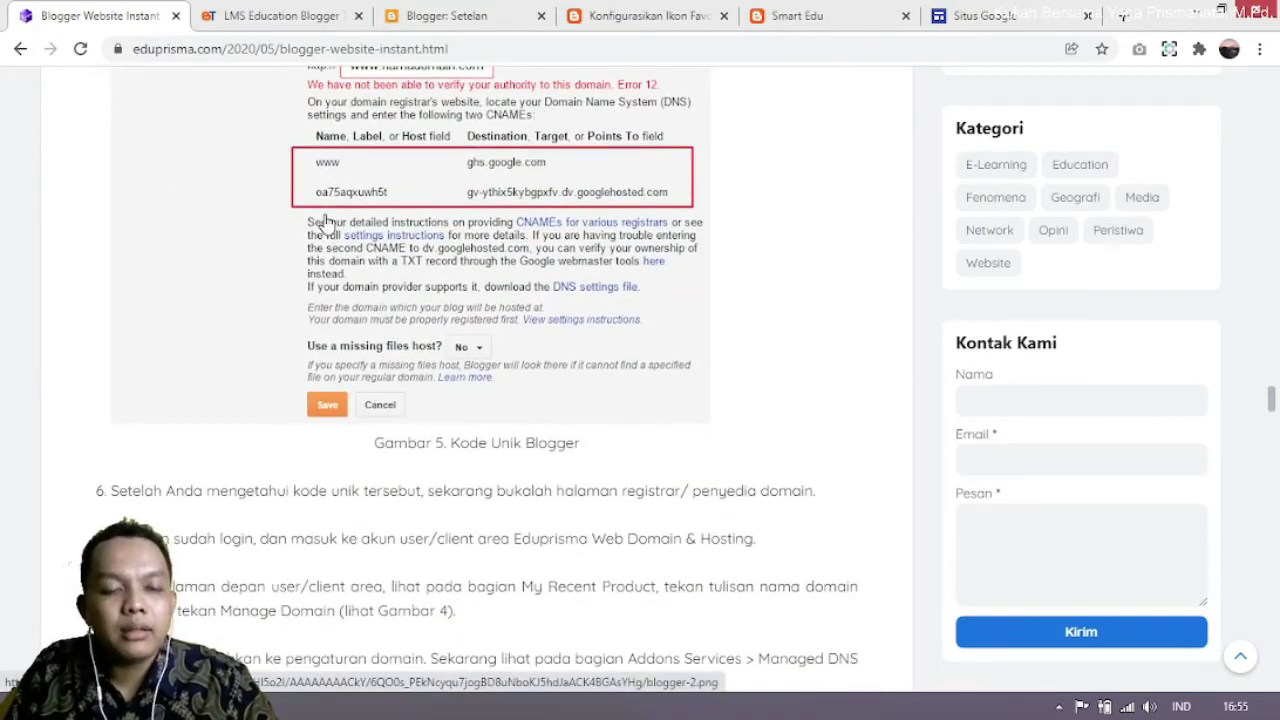
{"action": "scroll", "coordinate": [325, 220], "scroll_direction": "up", "scroll_amount": 2}
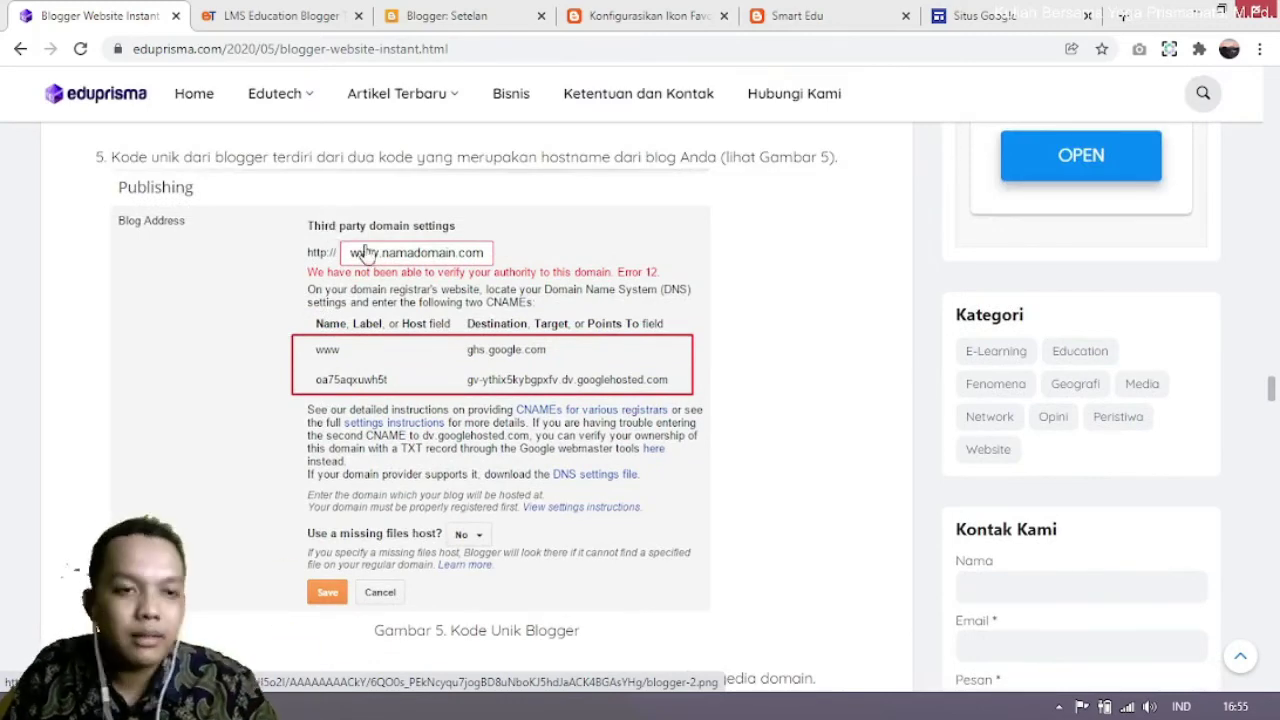
{"action": "scroll", "coordinate": [482, 279], "scroll_direction": "down", "scroll_amount": 6}
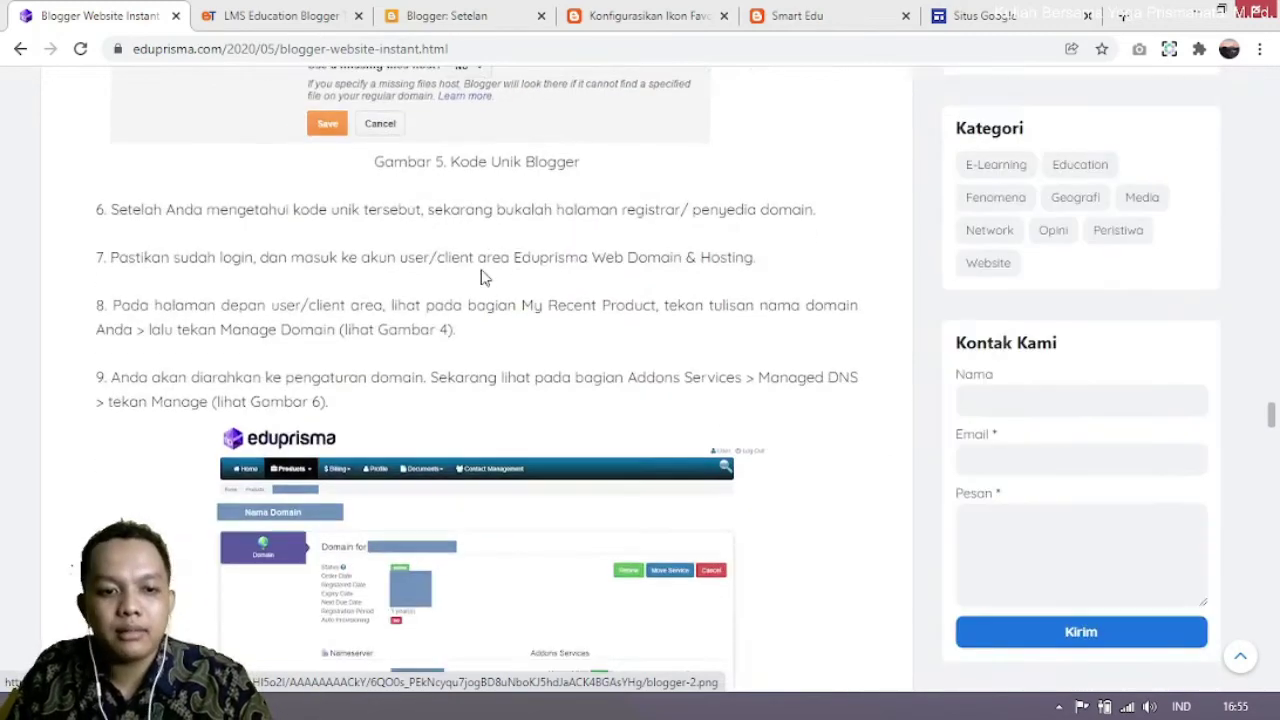
{"action": "scroll", "coordinate": [482, 279], "scroll_direction": "down", "scroll_amount": 12}
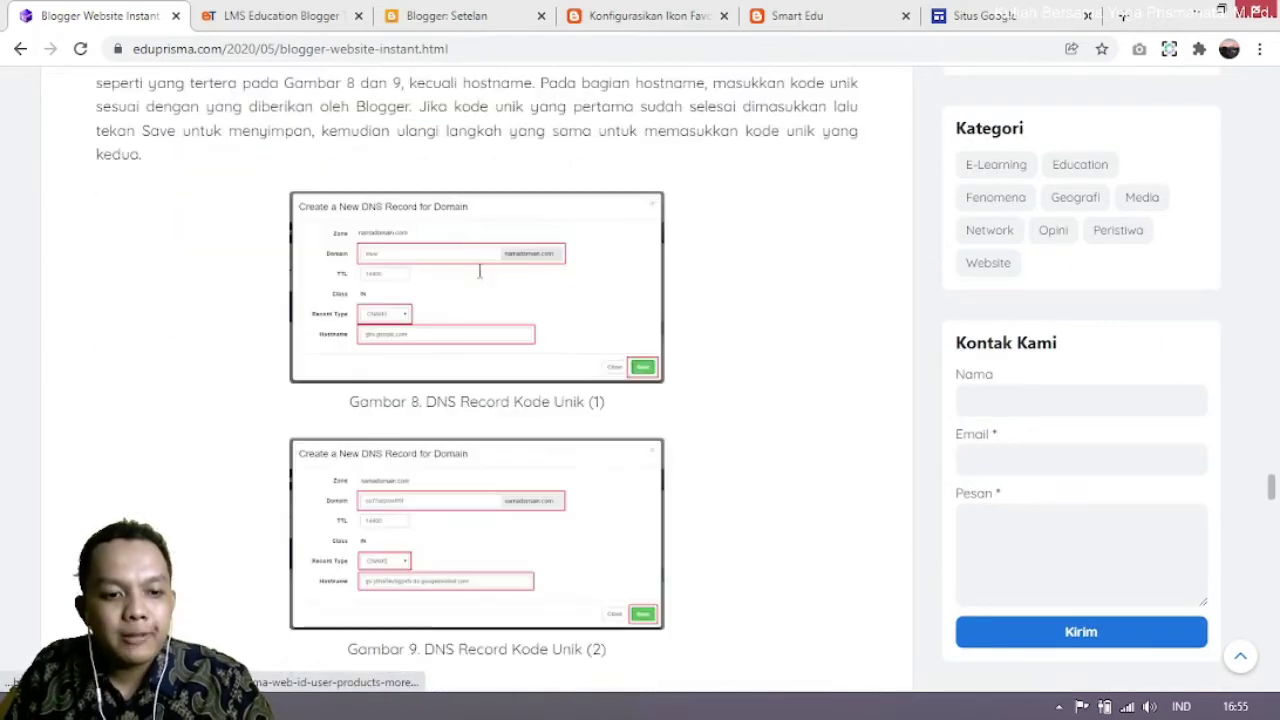
{"action": "scroll", "coordinate": [480, 279], "scroll_direction": "down", "scroll_amount": 4}
{"action": "scroll", "coordinate": [480, 279], "scroll_direction": "down", "scroll_amount": 1}
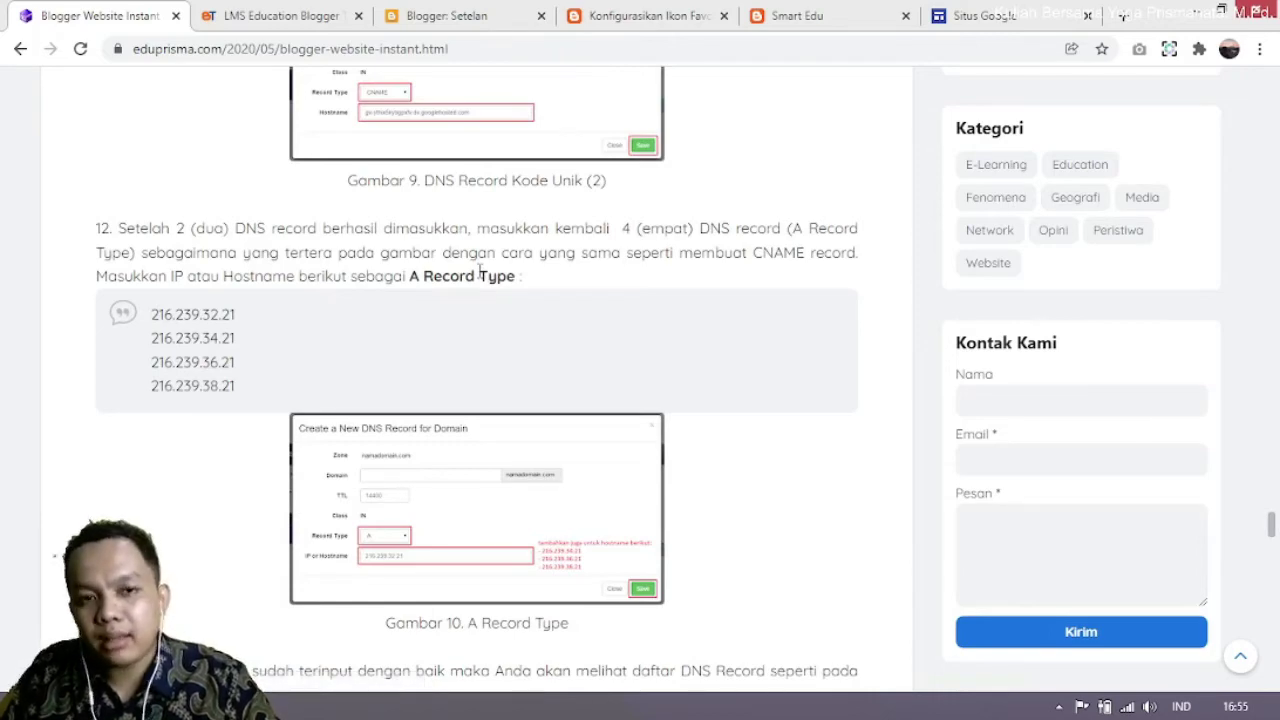
{"action": "scroll", "coordinate": [470, 278], "scroll_direction": "down", "scroll_amount": 4}
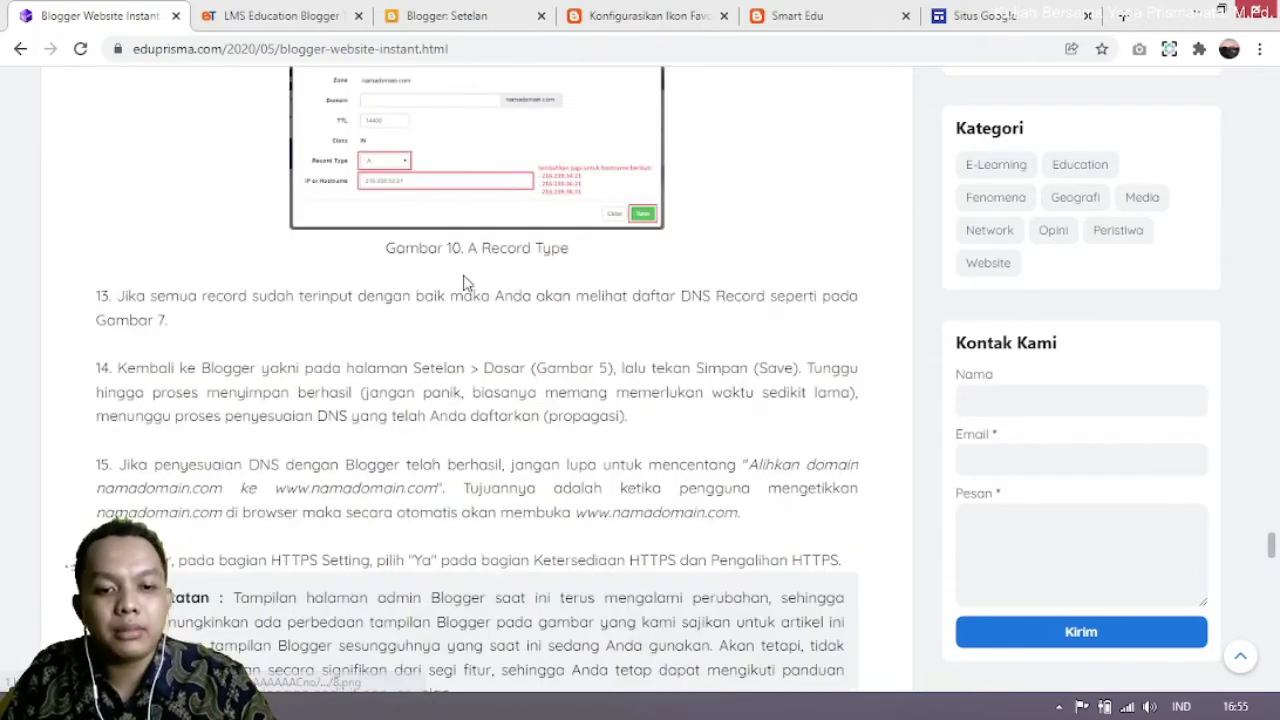
{"action": "scroll", "coordinate": [463, 283], "scroll_direction": "down", "scroll_amount": 3}
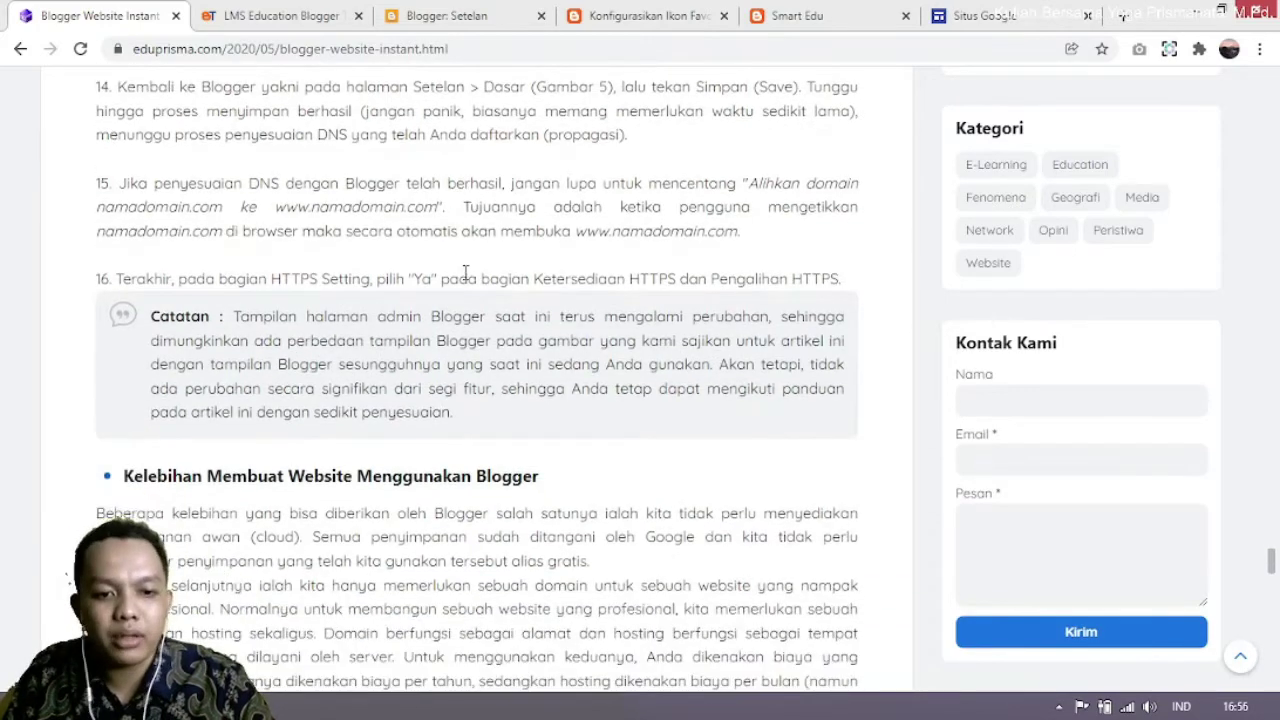
{"action": "scroll", "coordinate": [465, 272], "scroll_direction": "down", "scroll_amount": 1}
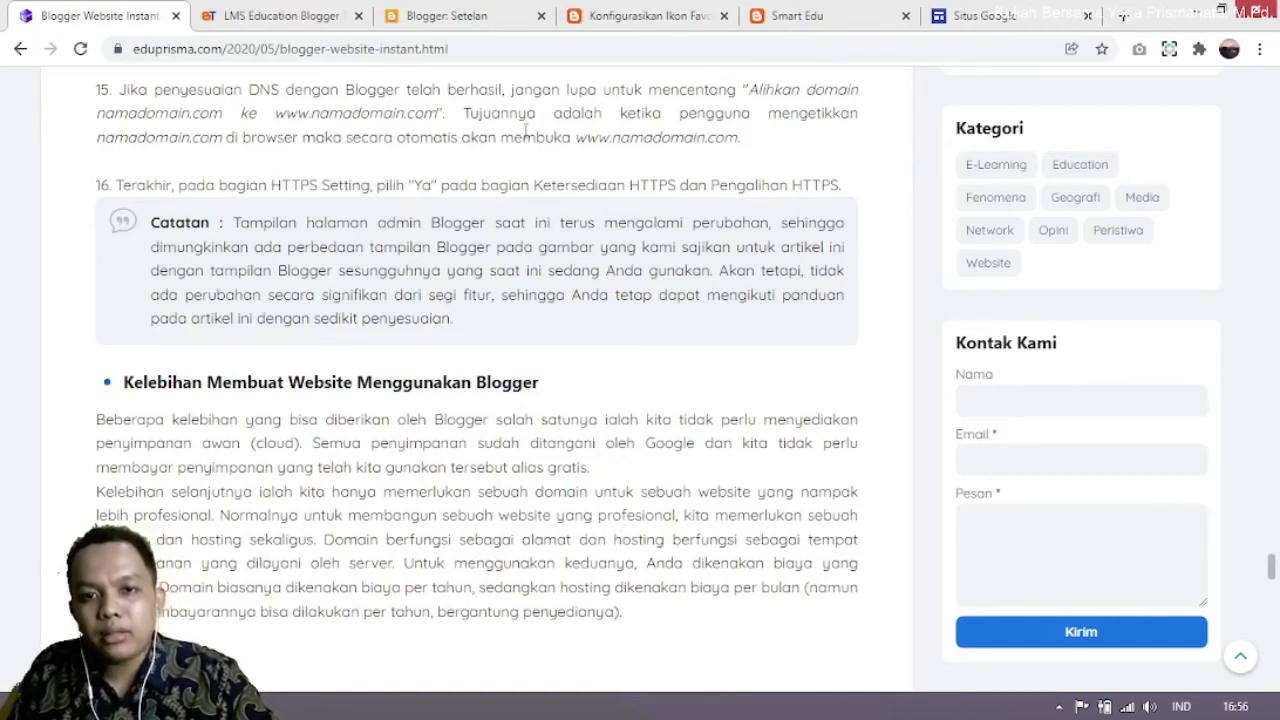
Step: Close the favicon configuration and live Smart Edu pages, switch to Google Sites, and show its full address and new-site templates
{"action": "middle_click", "coordinate": [645, 18]}
{"action": "middle_click", "coordinate": [660, 18]}
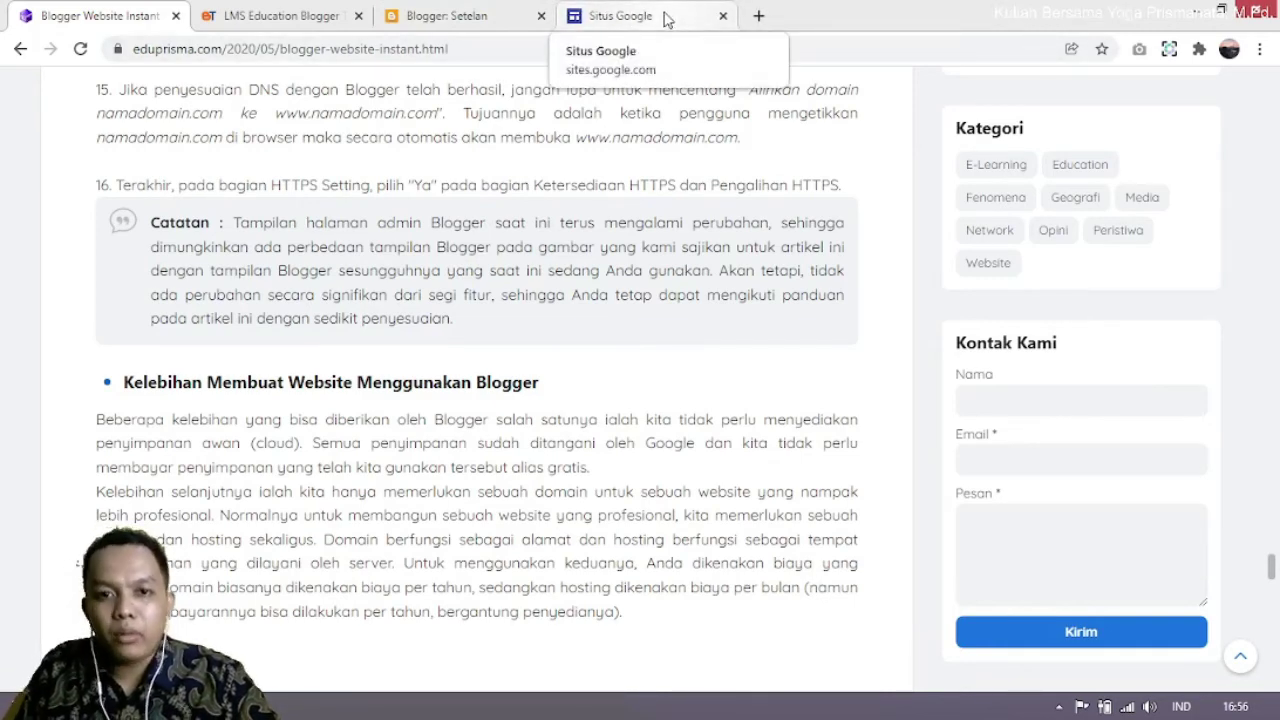
{"action": "left_click", "coordinate": [668, 20]}
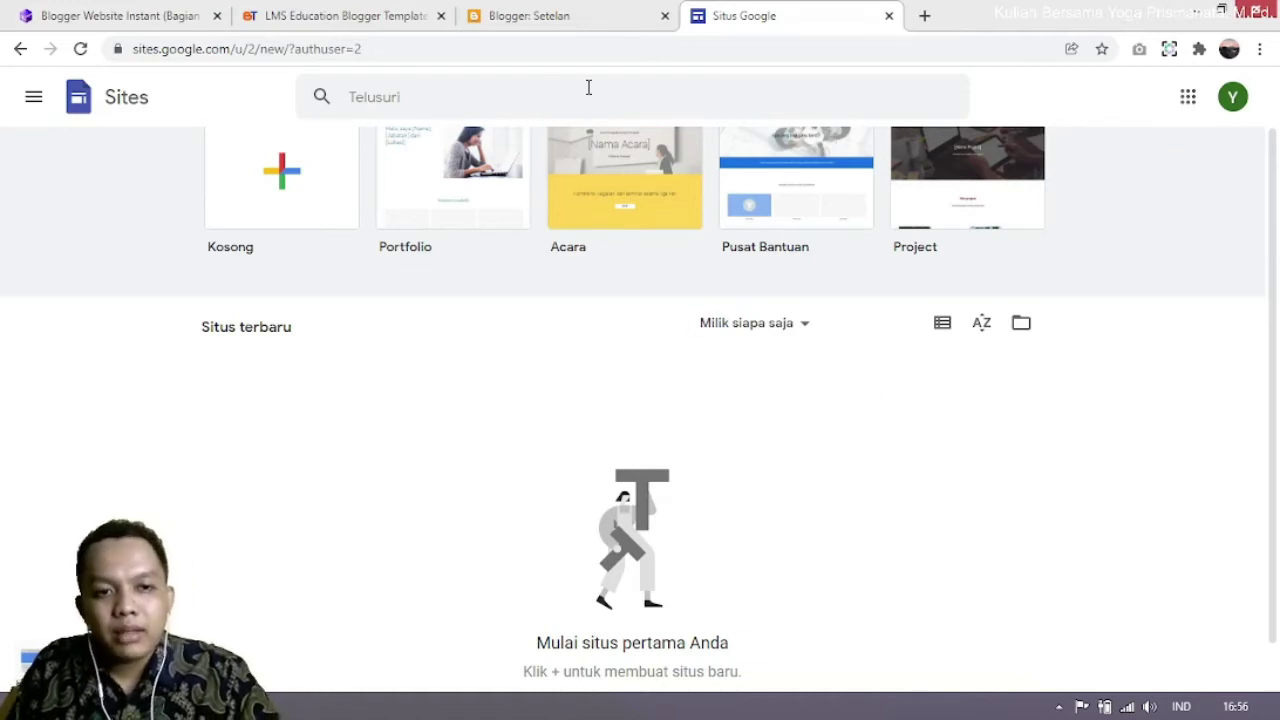
{"action": "left_click", "coordinate": [404, 50]}
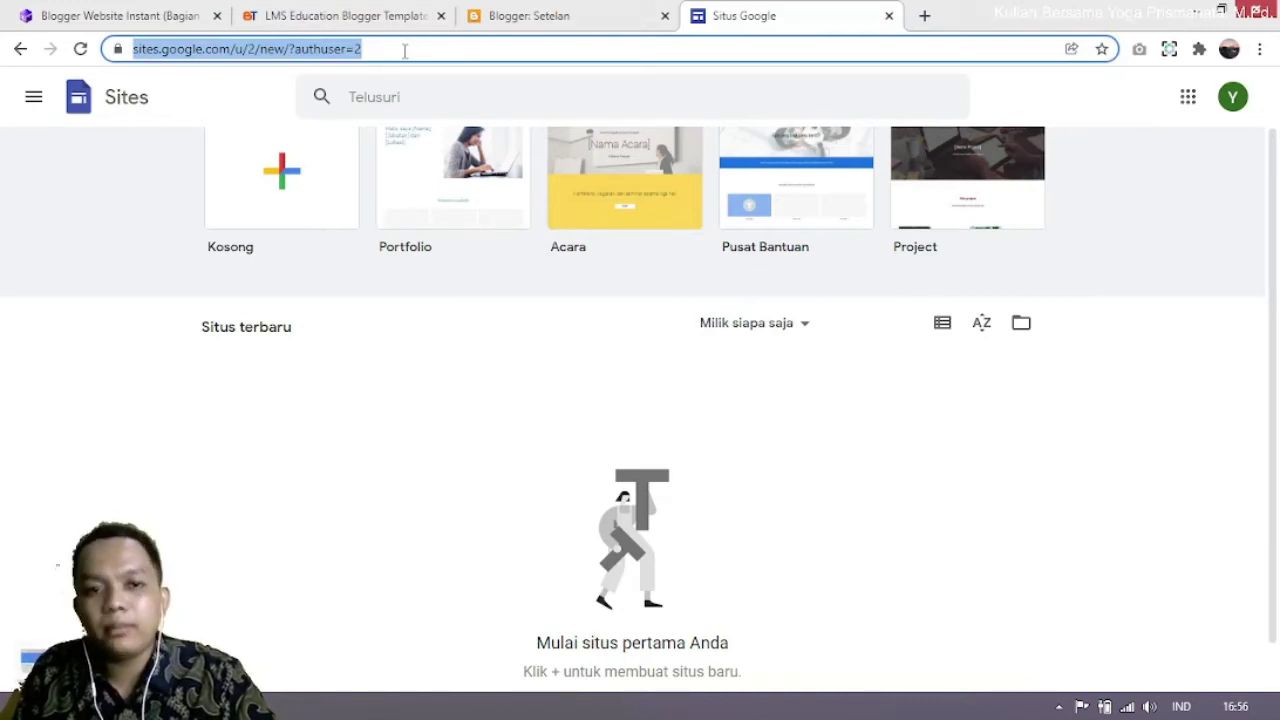
{"action": "left_click", "coordinate": [404, 50]}
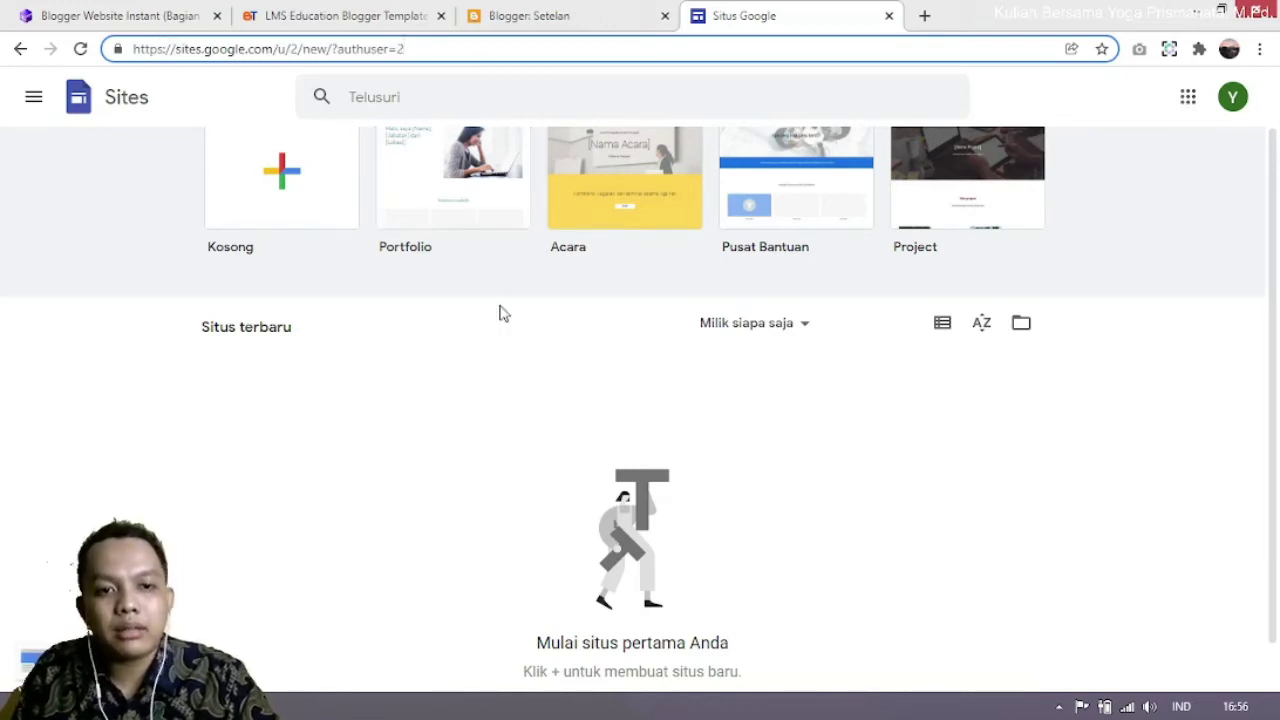
{"action": "scroll", "coordinate": [503, 313], "scroll_direction": "up", "scroll_amount": 1}
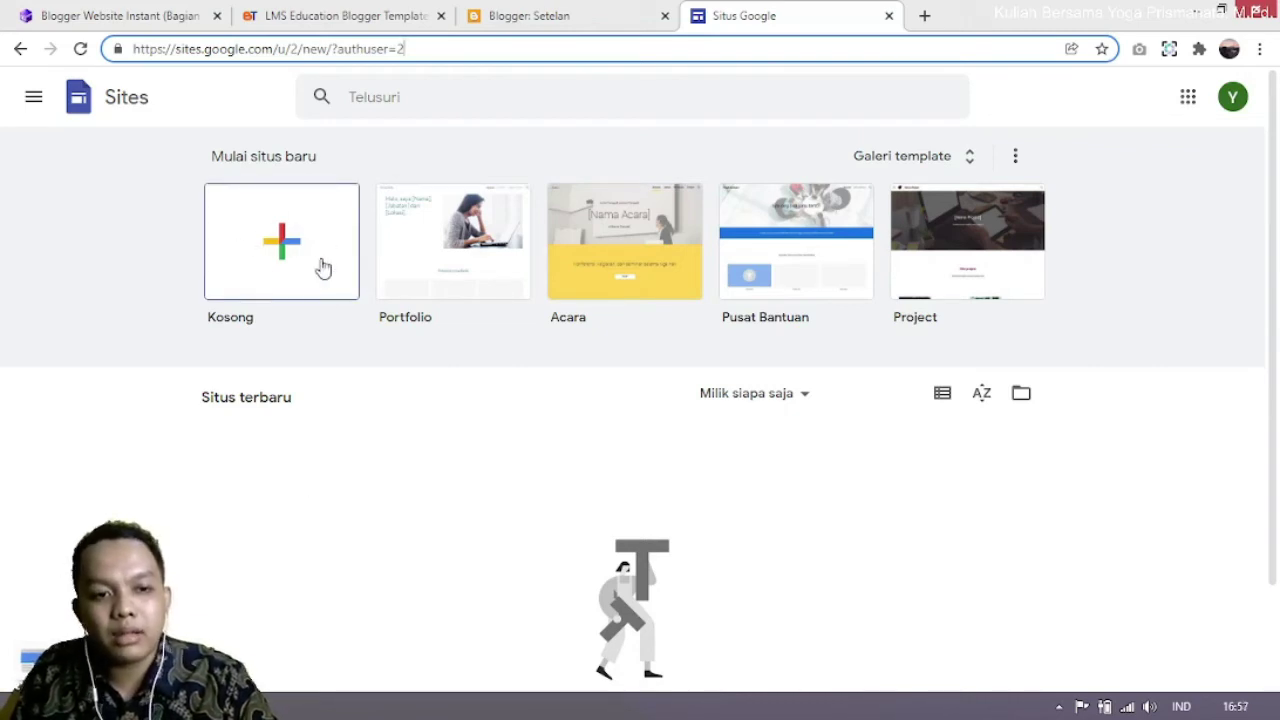
Step: Create a new blank site, dismiss the custom-theme announcement, and deselect the page title
{"action": "left_click", "coordinate": [287, 254]}
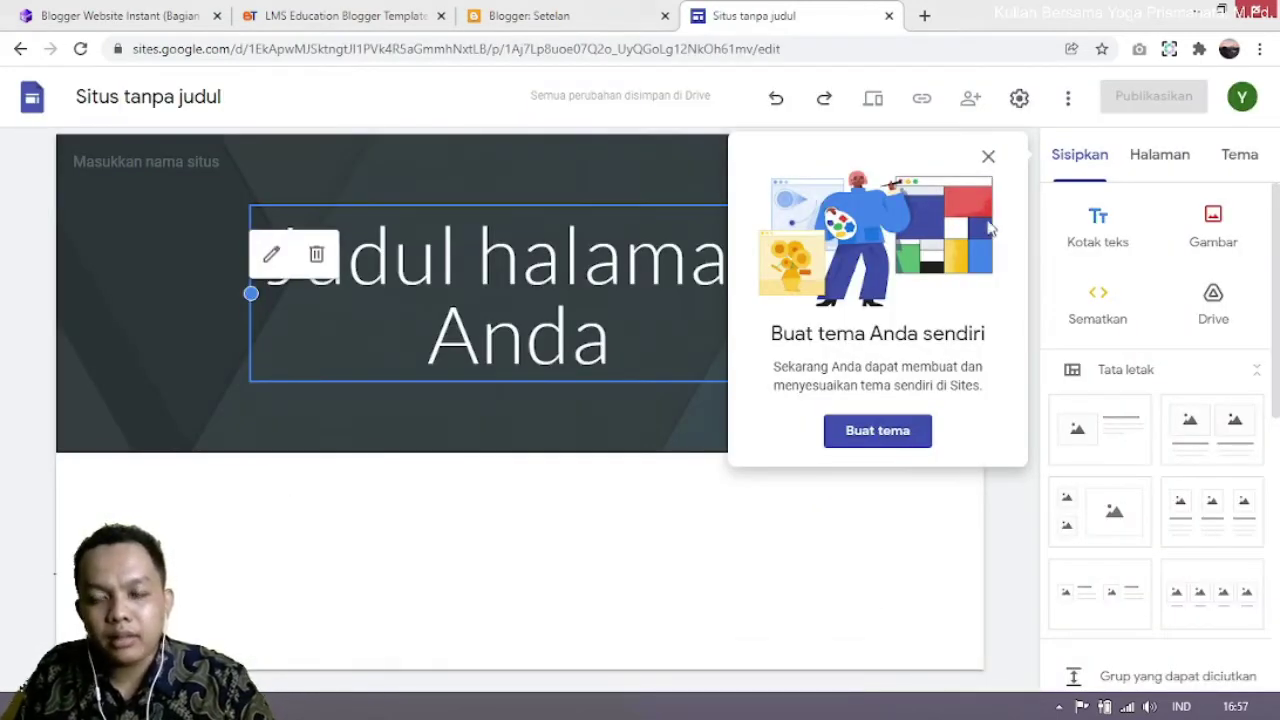
{"action": "left_click", "coordinate": [988, 161]}
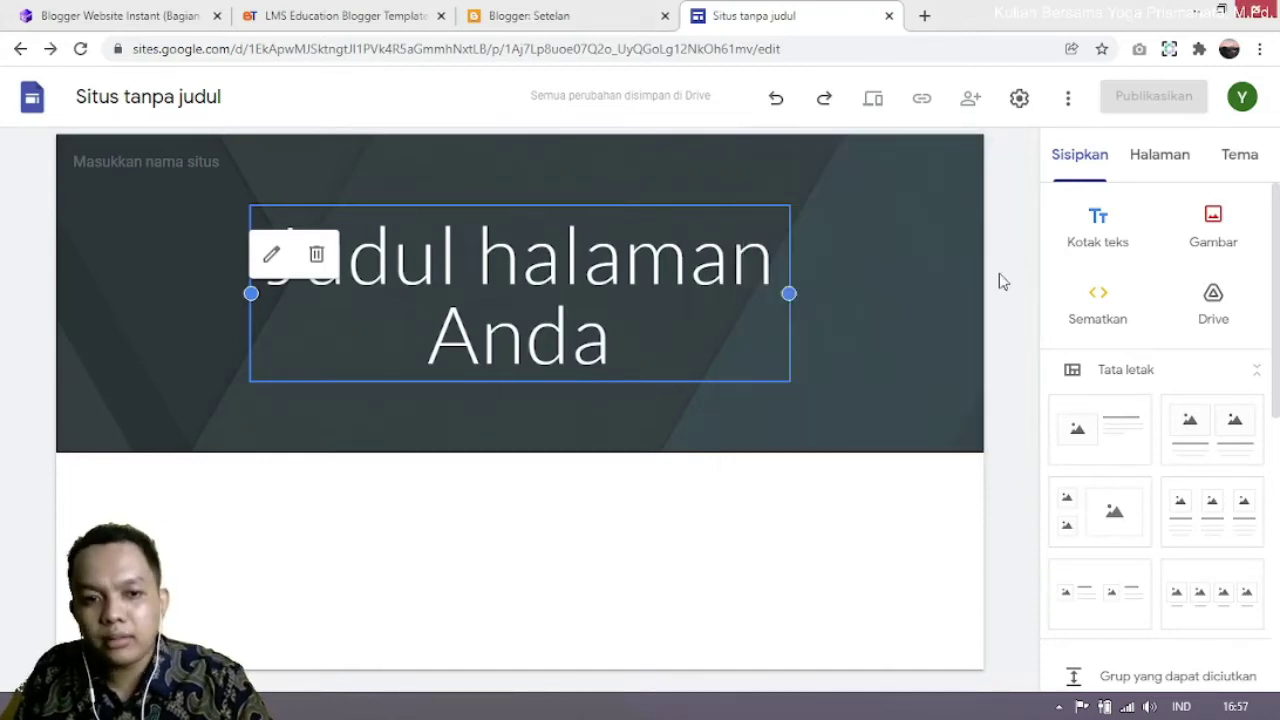
{"action": "left_click", "coordinate": [23, 243]}
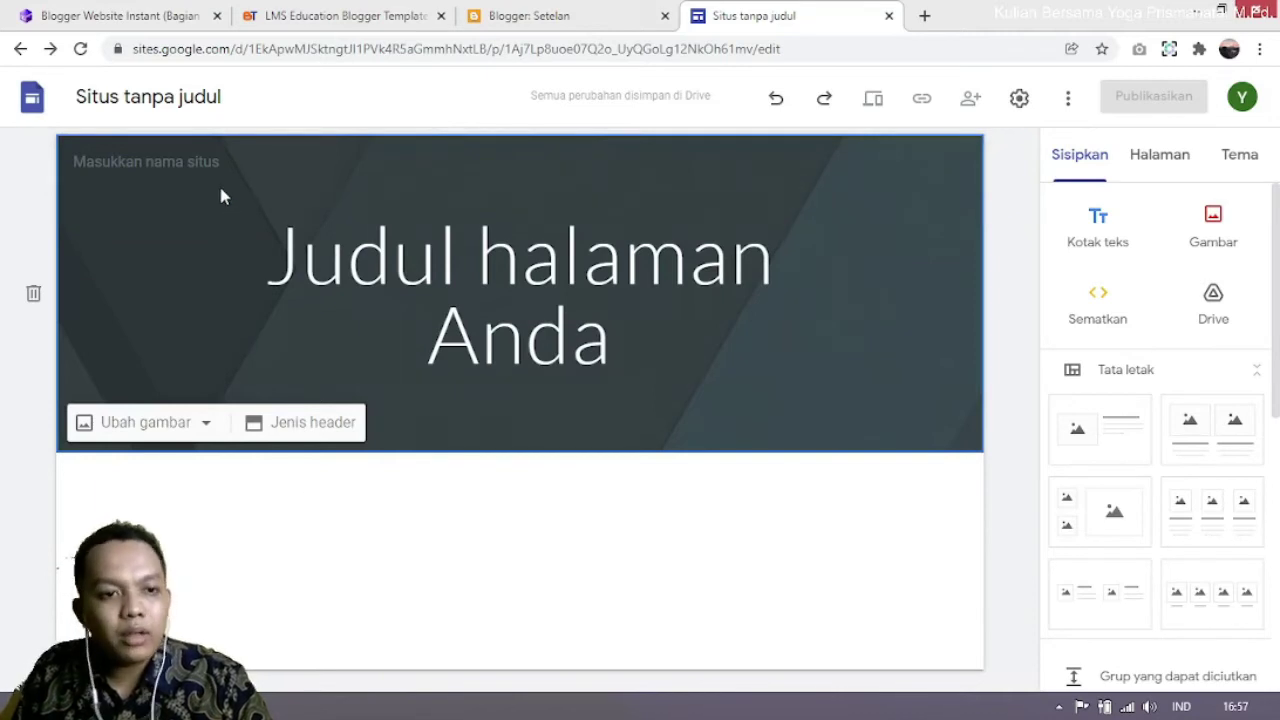
Step: Enter "Smart Edu" as the site name in the page header
{"action": "left_click", "coordinate": [170, 162]}
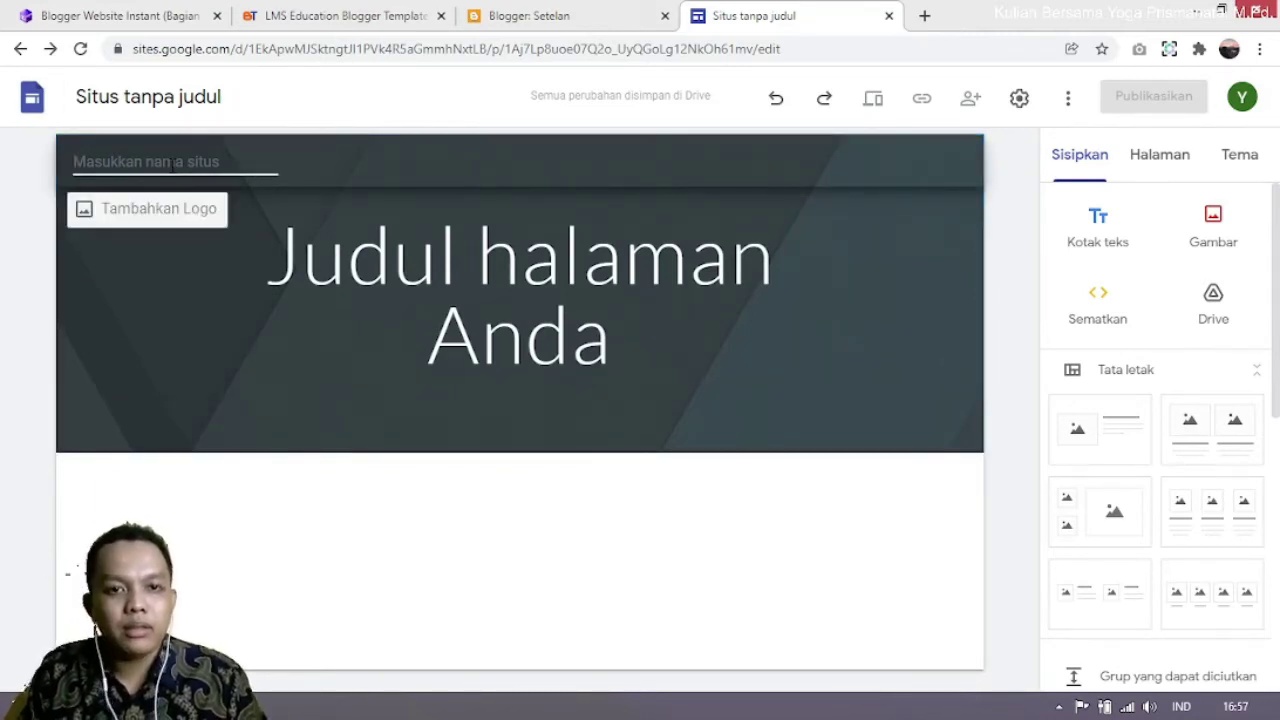
{"action": "type", "text": "Saf"}
{"action": "key", "text": "BackSpace"}
{"action": "key", "text": "BackSpace"}
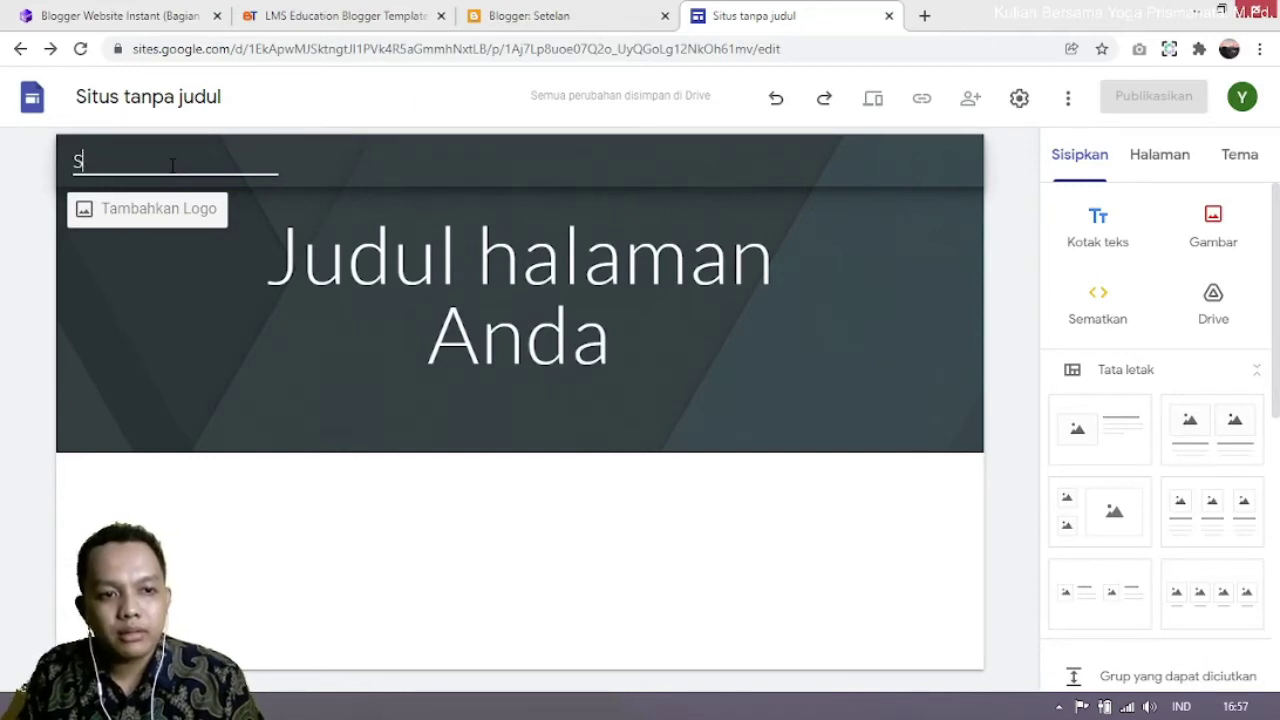
{"action": "type", "text": "mart Edu"}
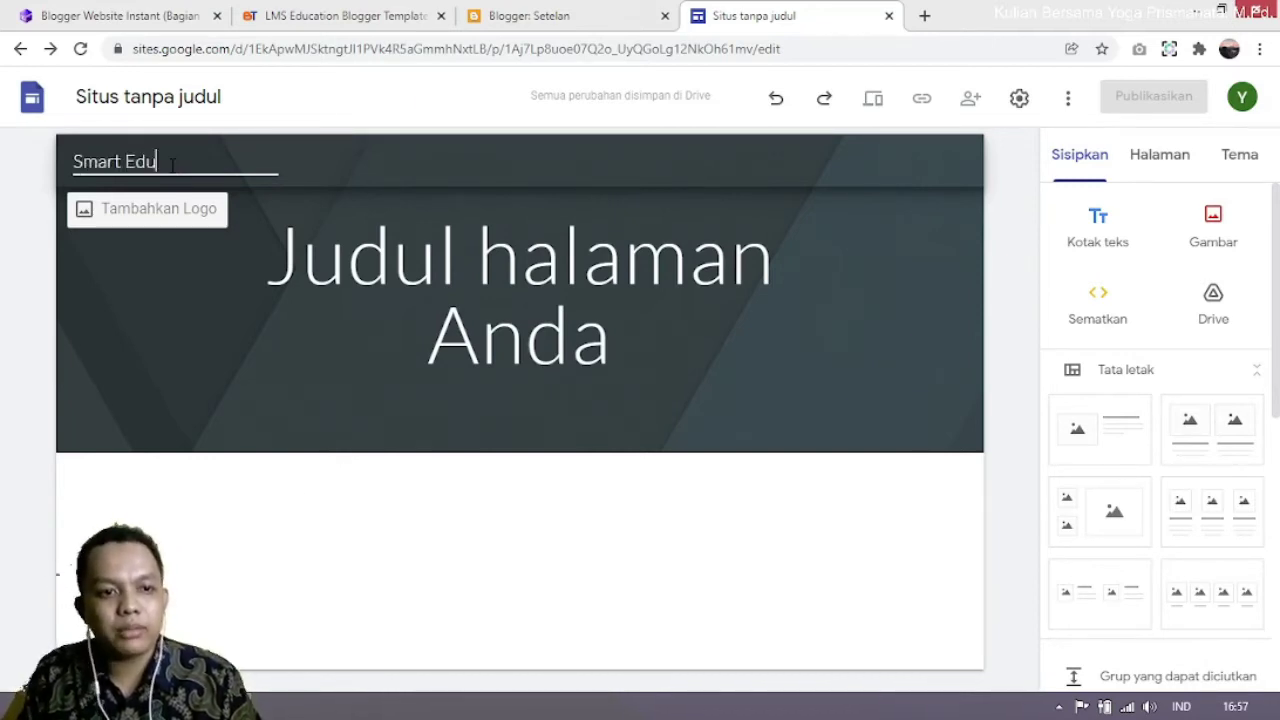
Step: Review the brand image settings for the logo and favicon, including the Google Drive image picker, without choosing an image
{"action": "left_click", "coordinate": [180, 215]}
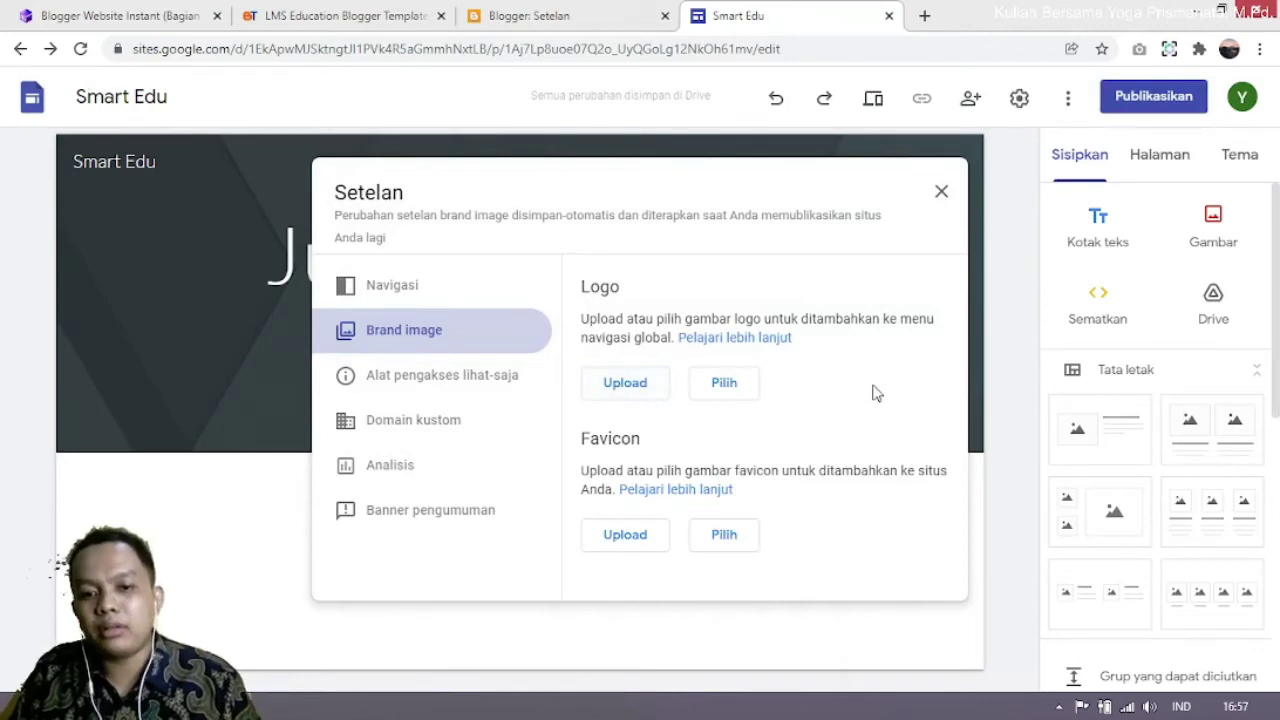
{"action": "left_click", "coordinate": [720, 386]}
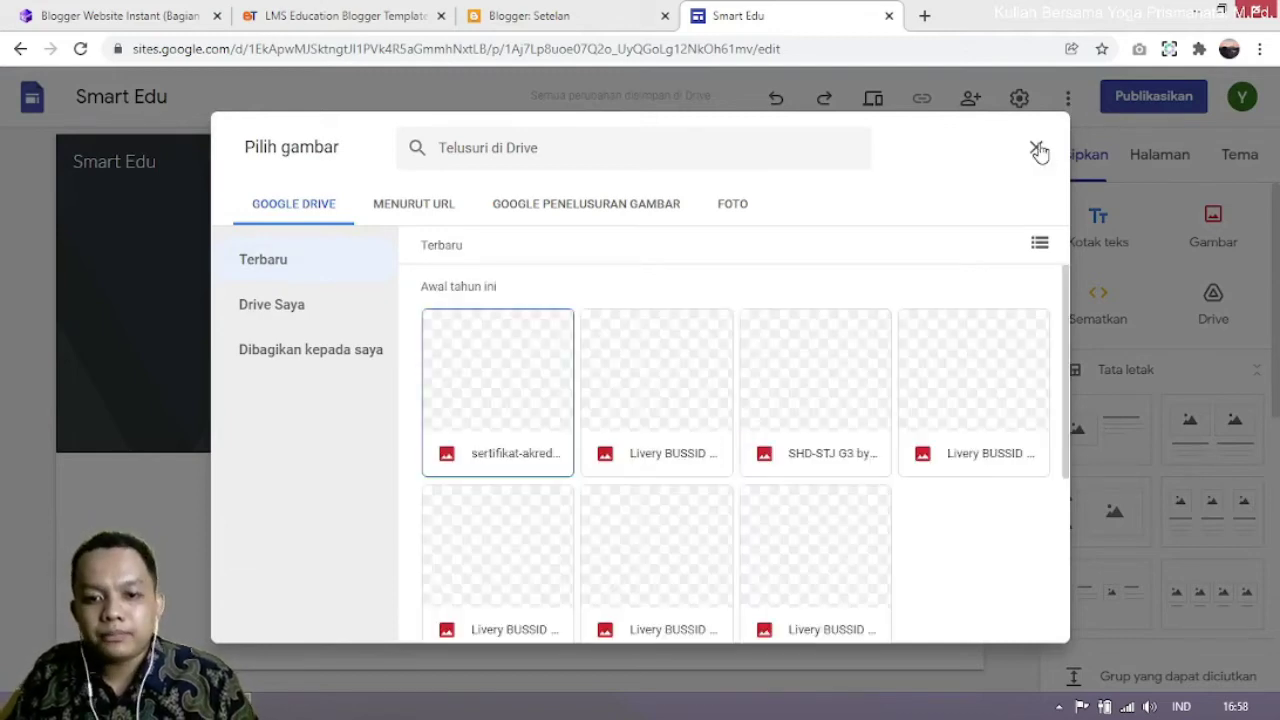
{"action": "left_click", "coordinate": [1037, 149]}
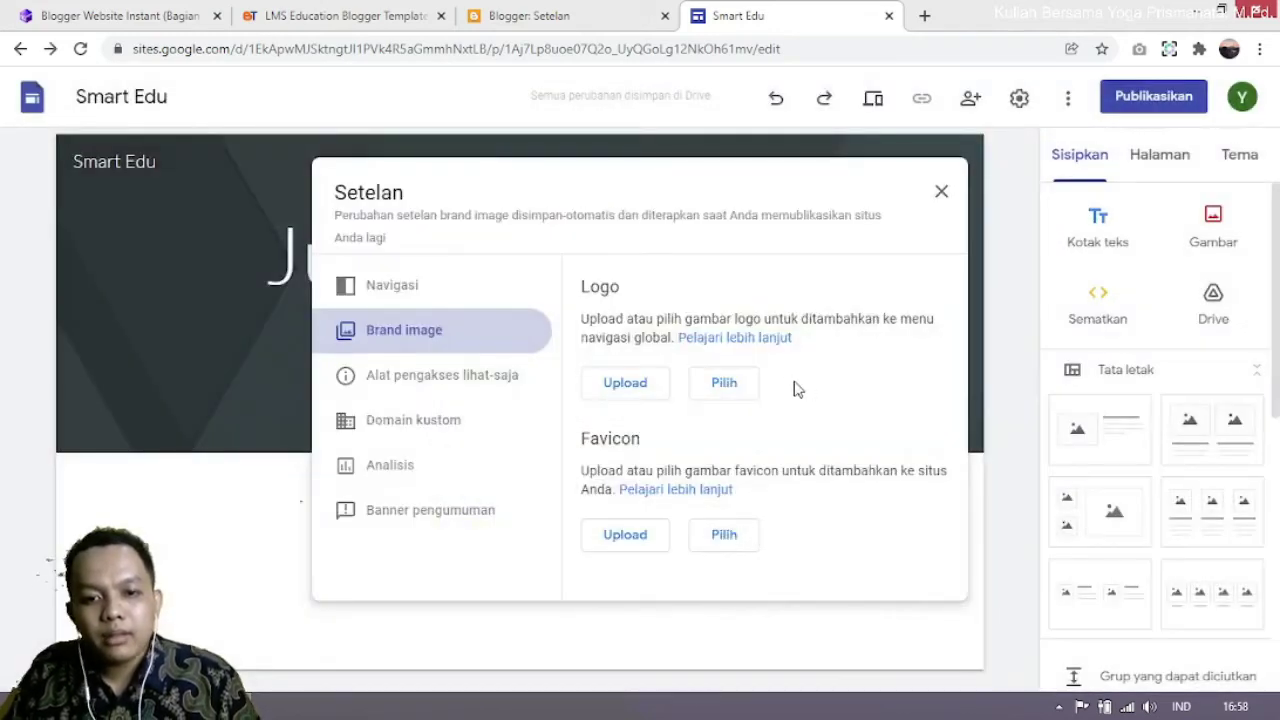
{"action": "left_click", "coordinate": [942, 192]}
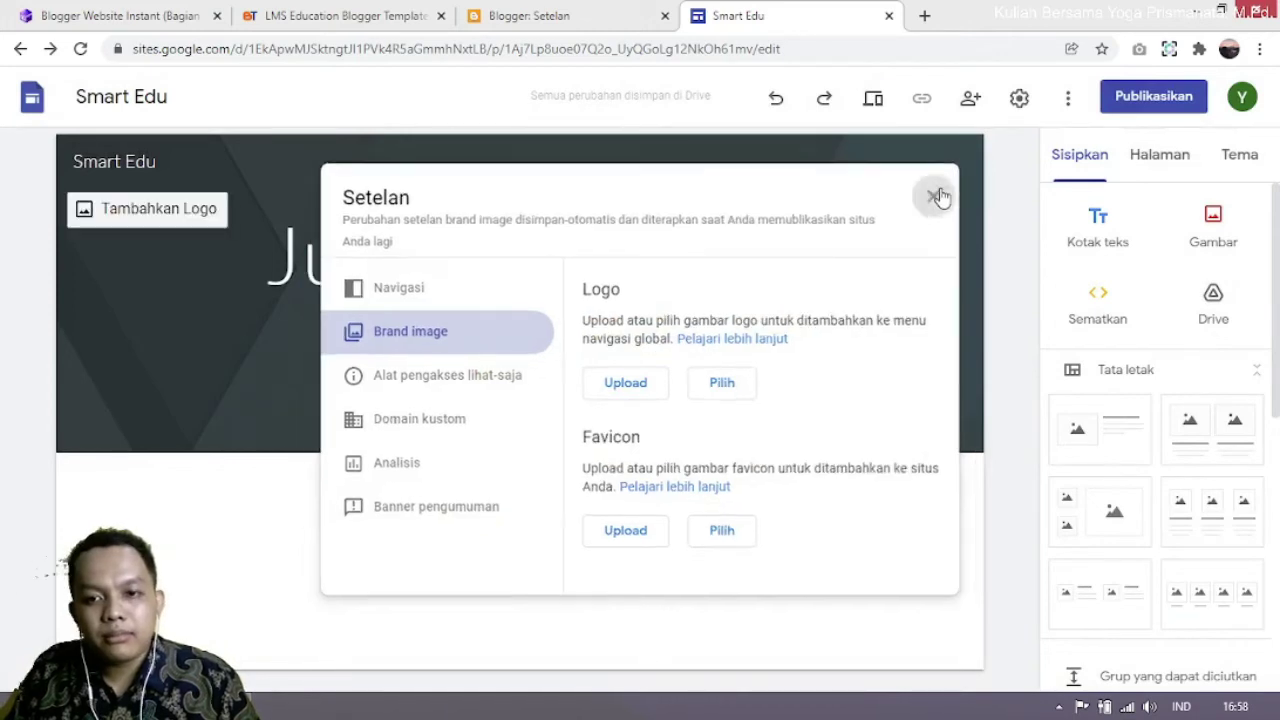
Step: Replace the placeholder page title with "Selamat Datang di Web Pembelajaran"
{"action": "left_click", "coordinate": [596, 270]}
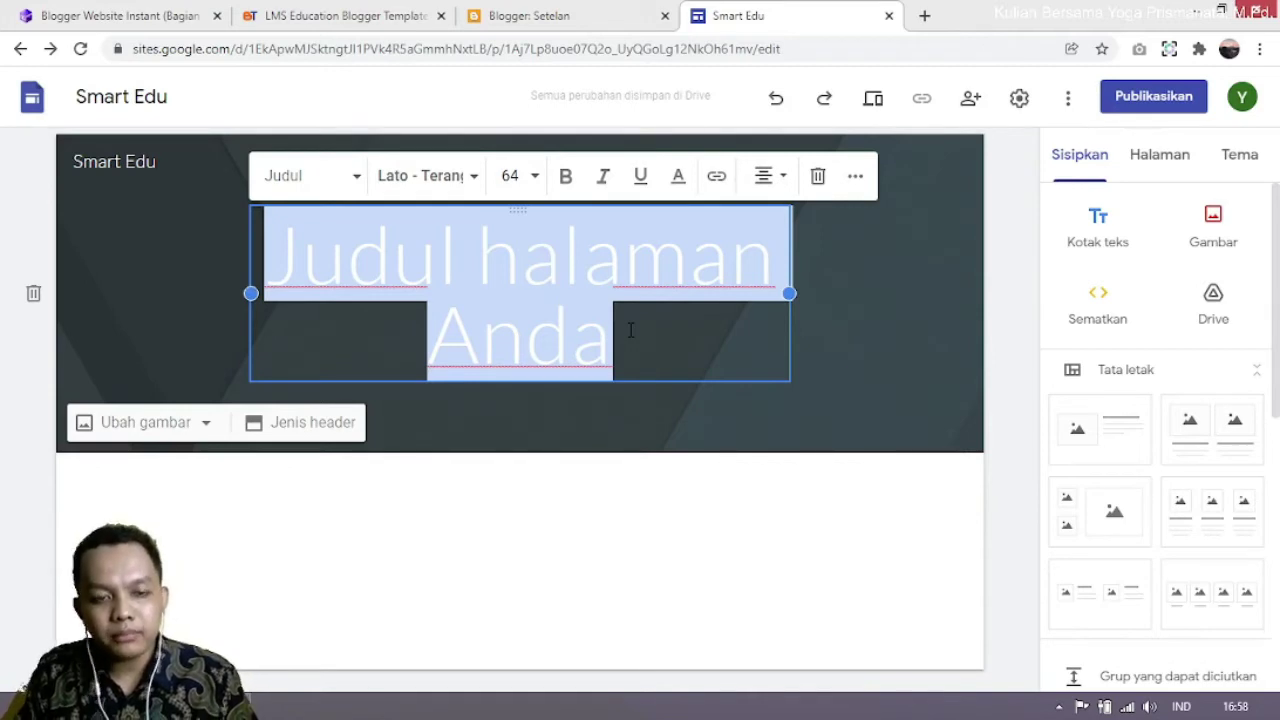
{"action": "type", "text": "Selamat Data"}
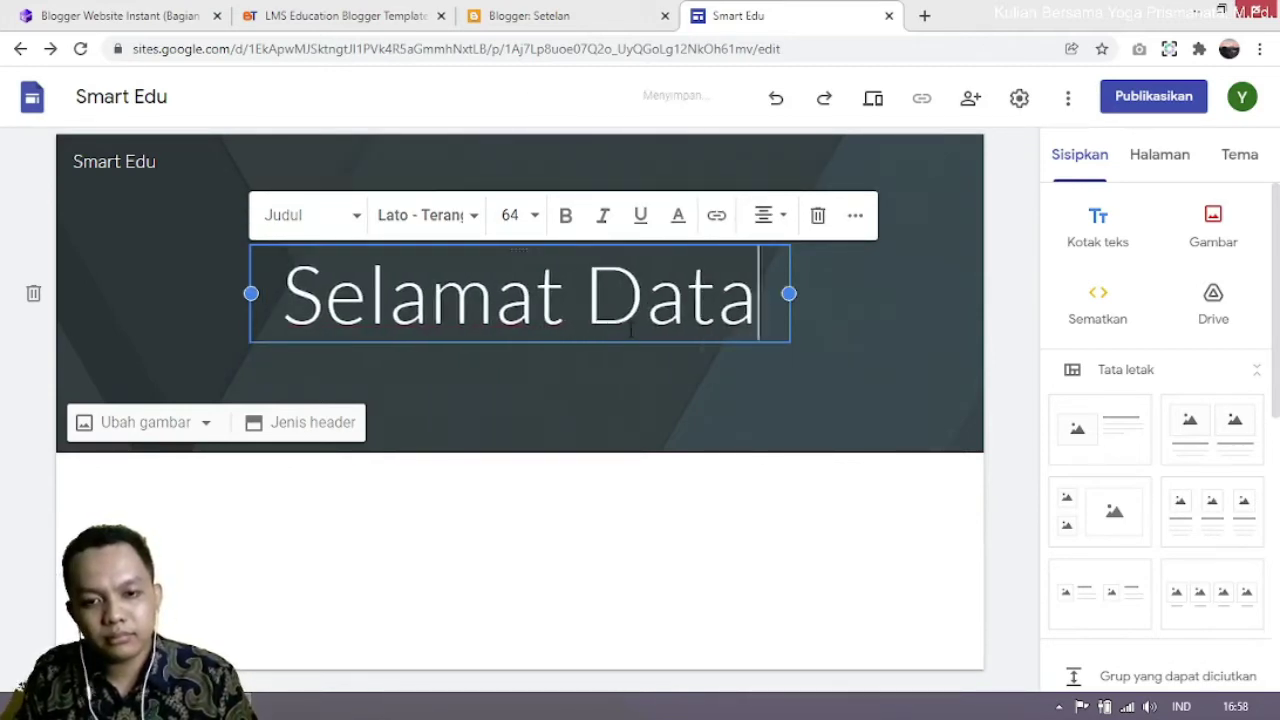
{"action": "type", "text": "ng di Web Pembelajaran"}
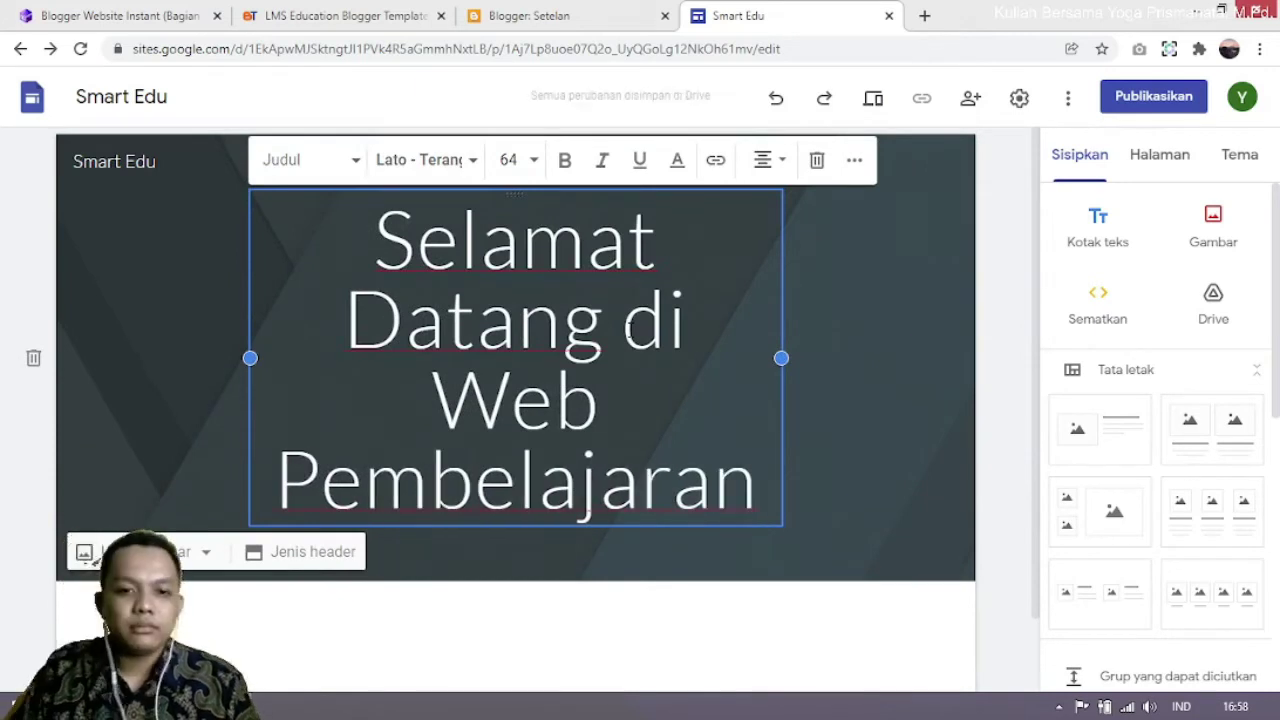
Step: Set the whole page title to font size 48 and make it bold
{"action": "left_click_drag", "start_coordinate": [376, 236], "coordinate": [759, 494]}
{"action": "left_click", "coordinate": [533, 162]}
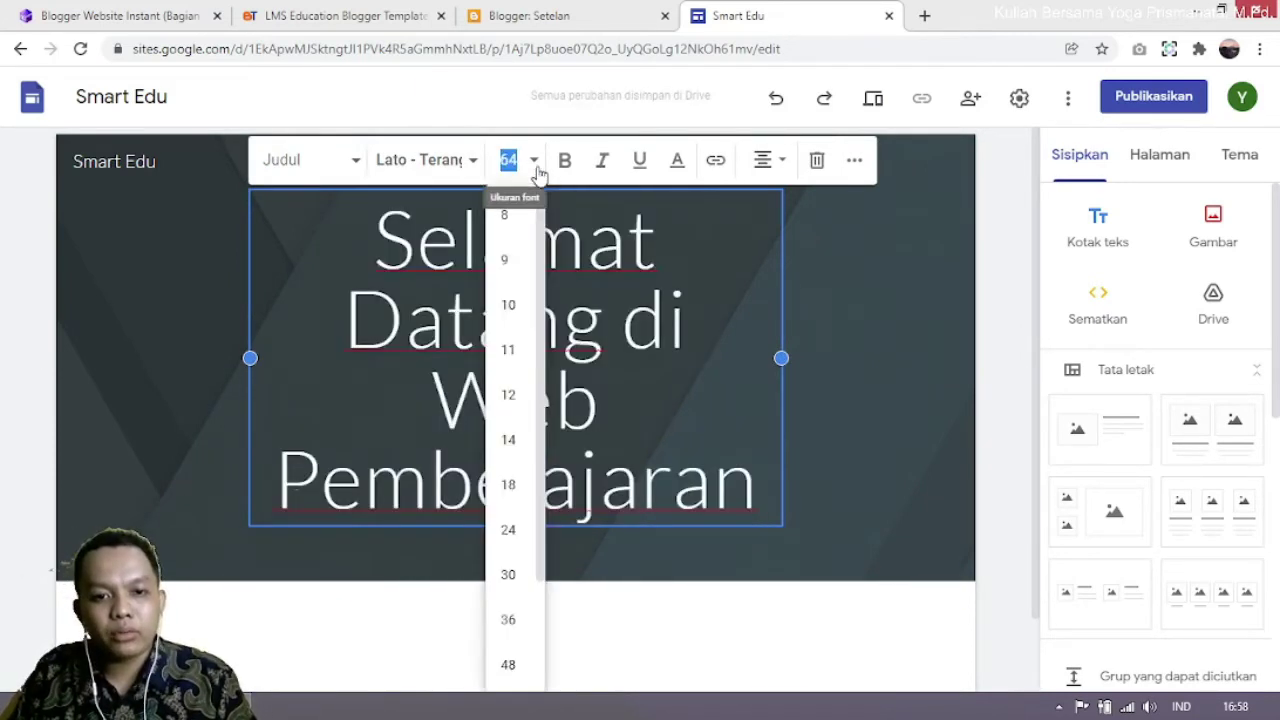
{"action": "scroll", "coordinate": [515, 440], "scroll_direction": "down", "scroll_amount": 2}
{"action": "scroll", "coordinate": [525, 480], "scroll_direction": "down", "scroll_amount": 1}
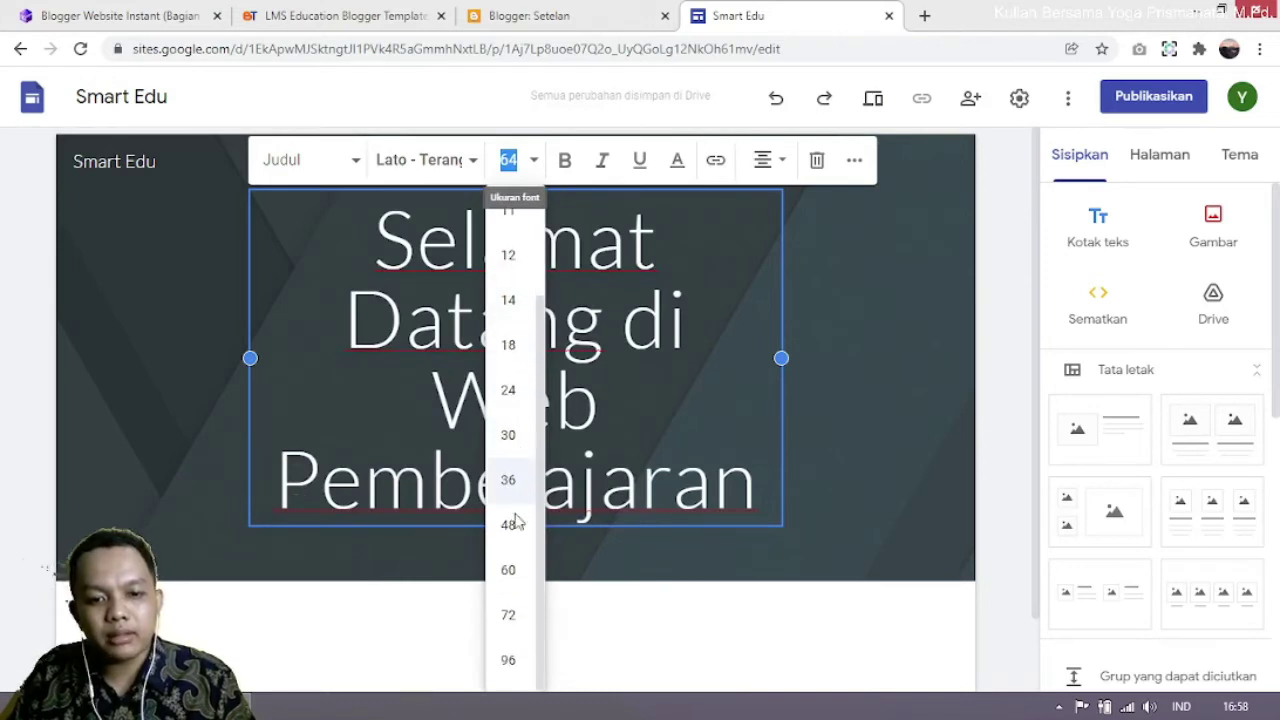
{"action": "left_click", "coordinate": [508, 524]}
{"action": "left_click", "coordinate": [562, 176]}
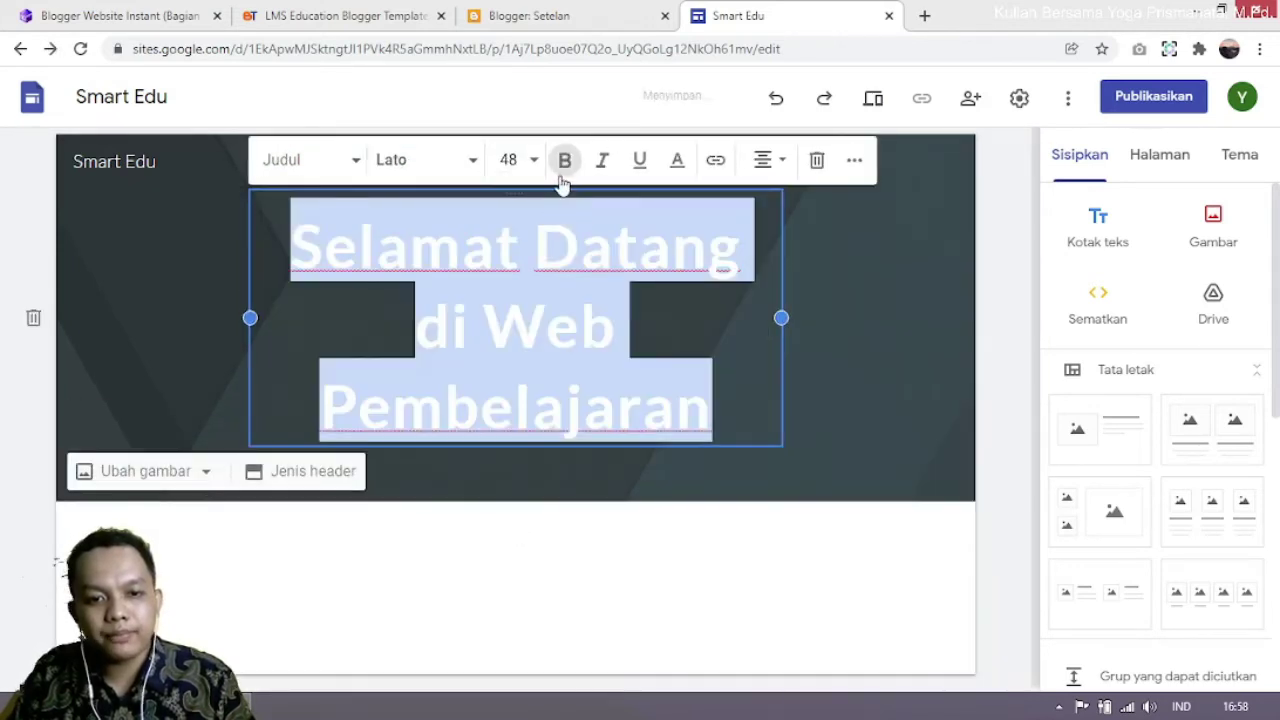
Step: Widen the title box on both sides so the heading fits on two lines, and deselect it
{"action": "left_click_drag", "start_coordinate": [785, 317], "coordinate": [928, 330]}
{"action": "left_click_drag", "start_coordinate": [249, 293], "coordinate": [181, 294]}
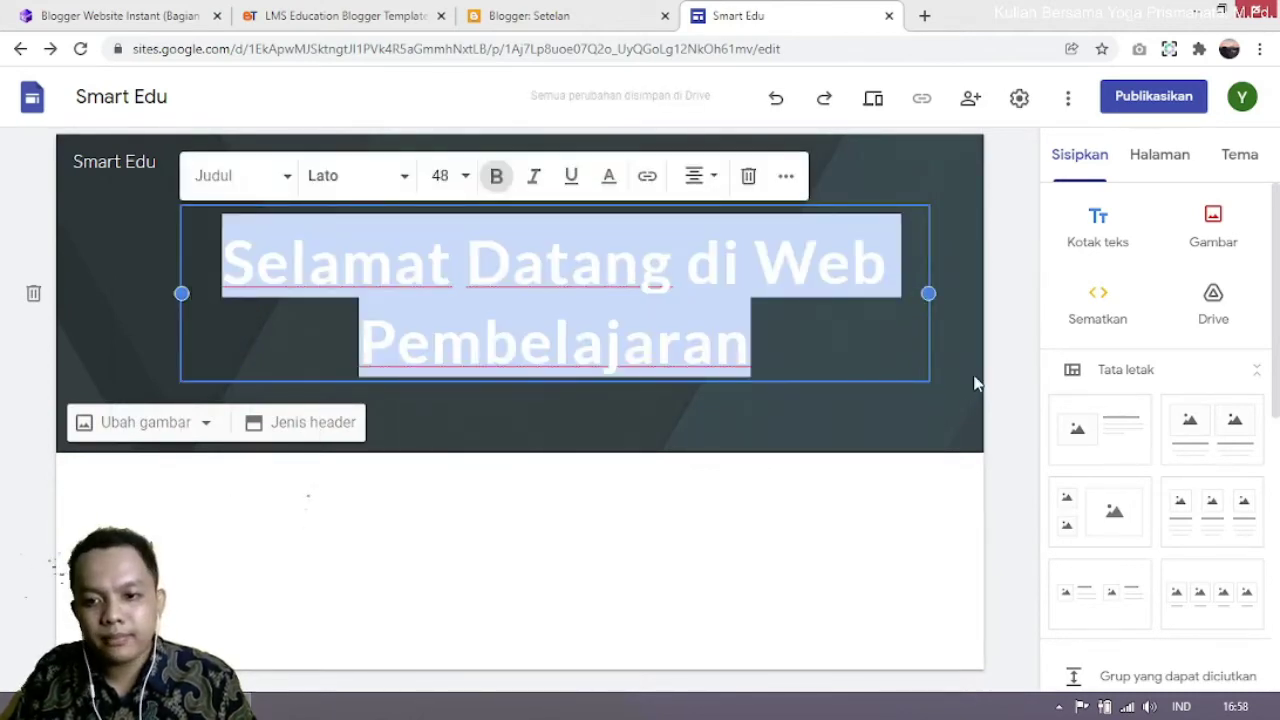
{"action": "left_click", "coordinate": [1006, 396]}
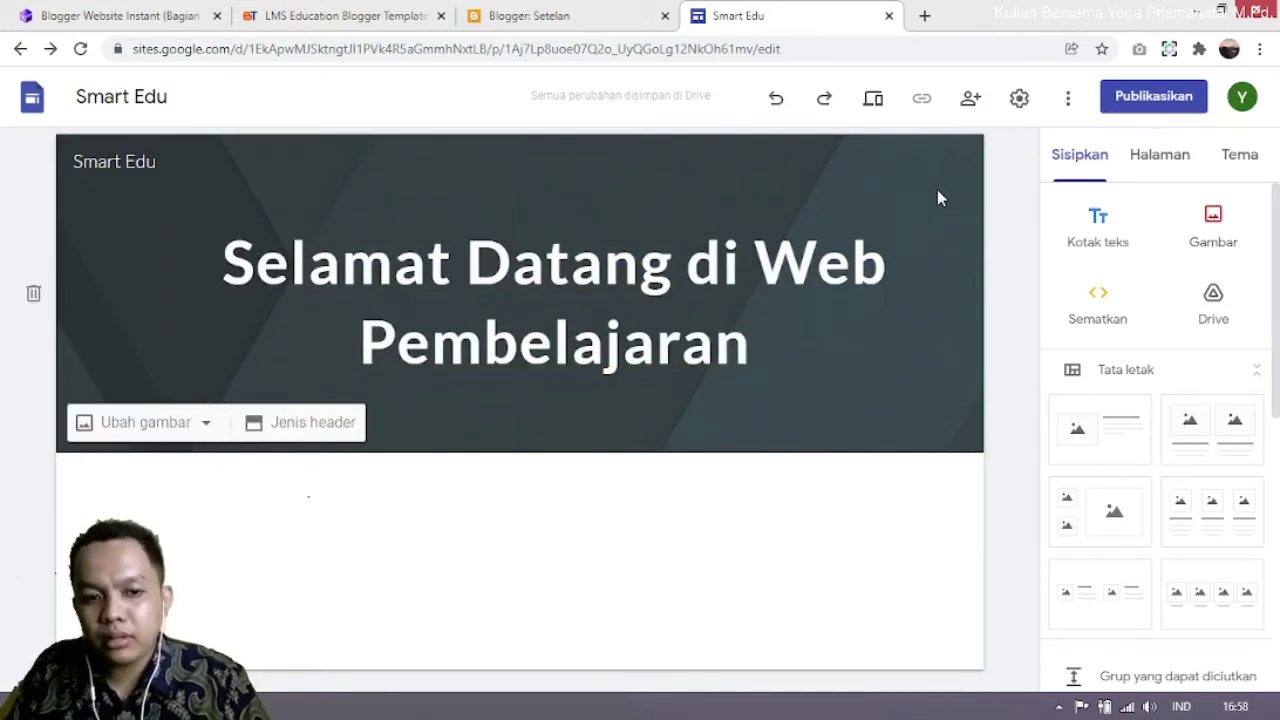
Step: Check the header image options, try the Hanya judul and Spanduk besar header types, and set the header back to Spanduk
{"action": "left_click", "coordinate": [146, 426]}
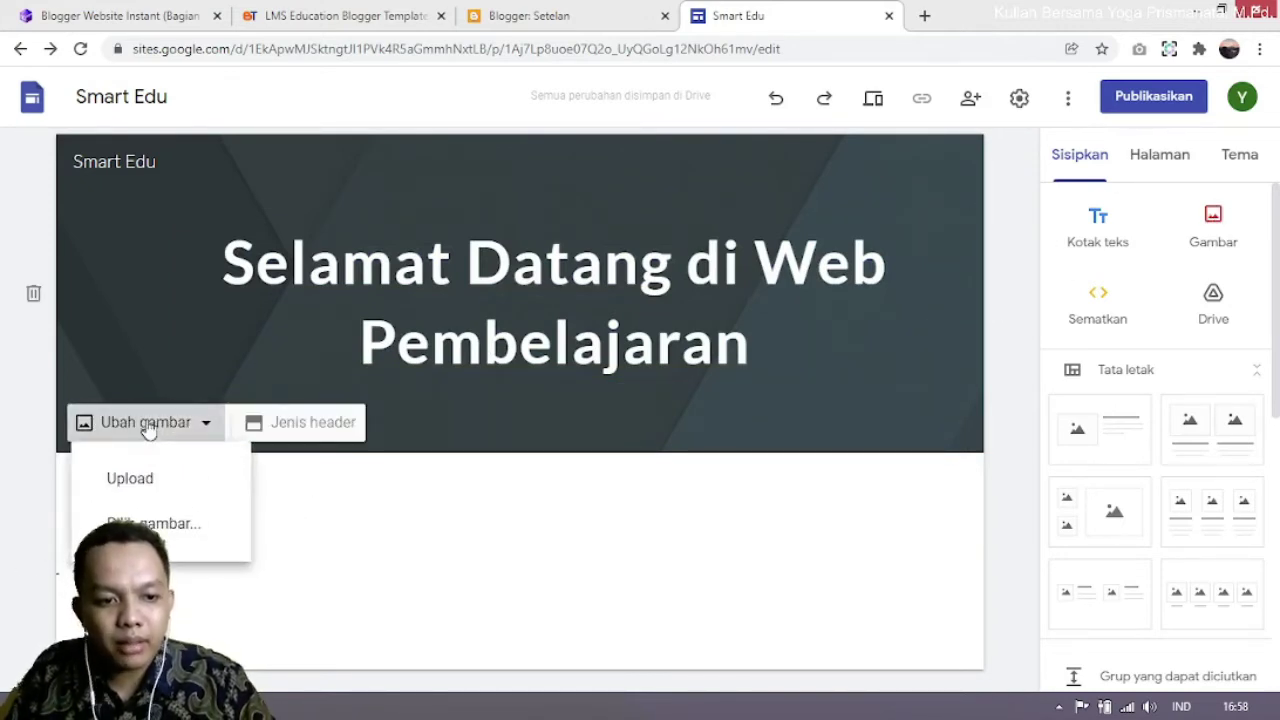
{"action": "left_click", "coordinate": [313, 425]}
{"action": "left_click", "coordinate": [338, 432]}
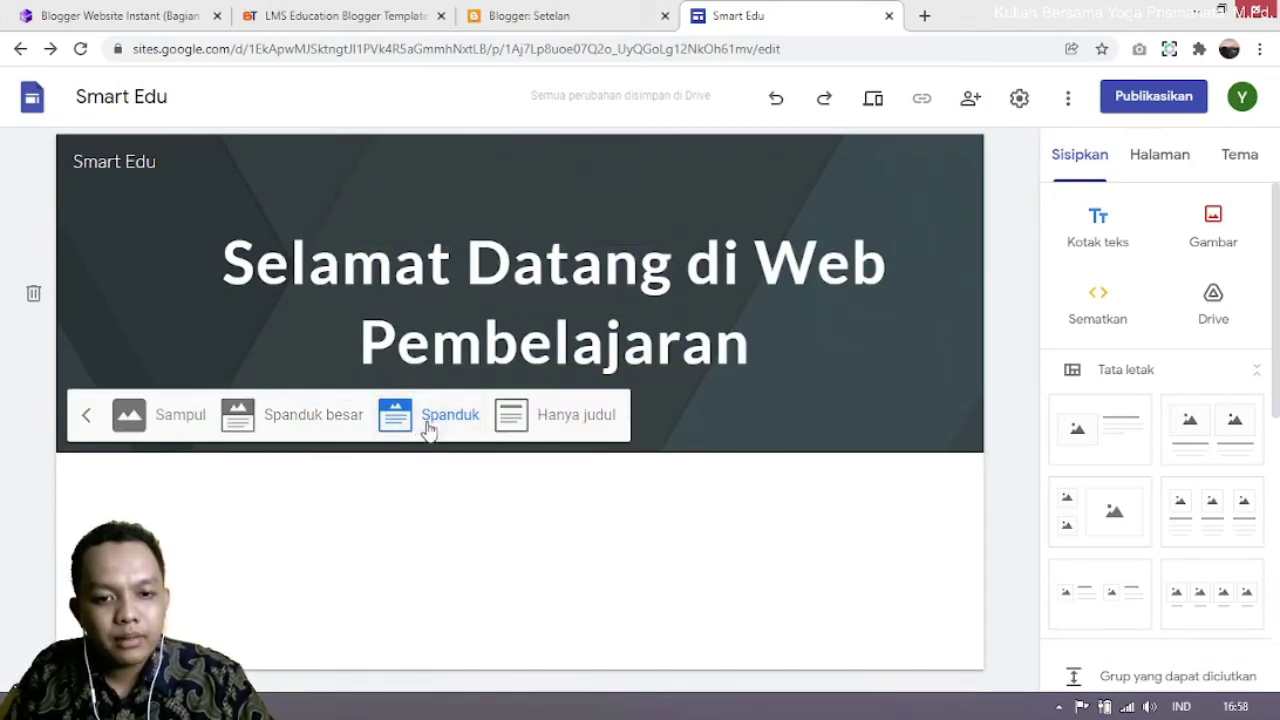
{"action": "left_click", "coordinate": [561, 427]}
{"action": "left_click", "coordinate": [300, 333]}
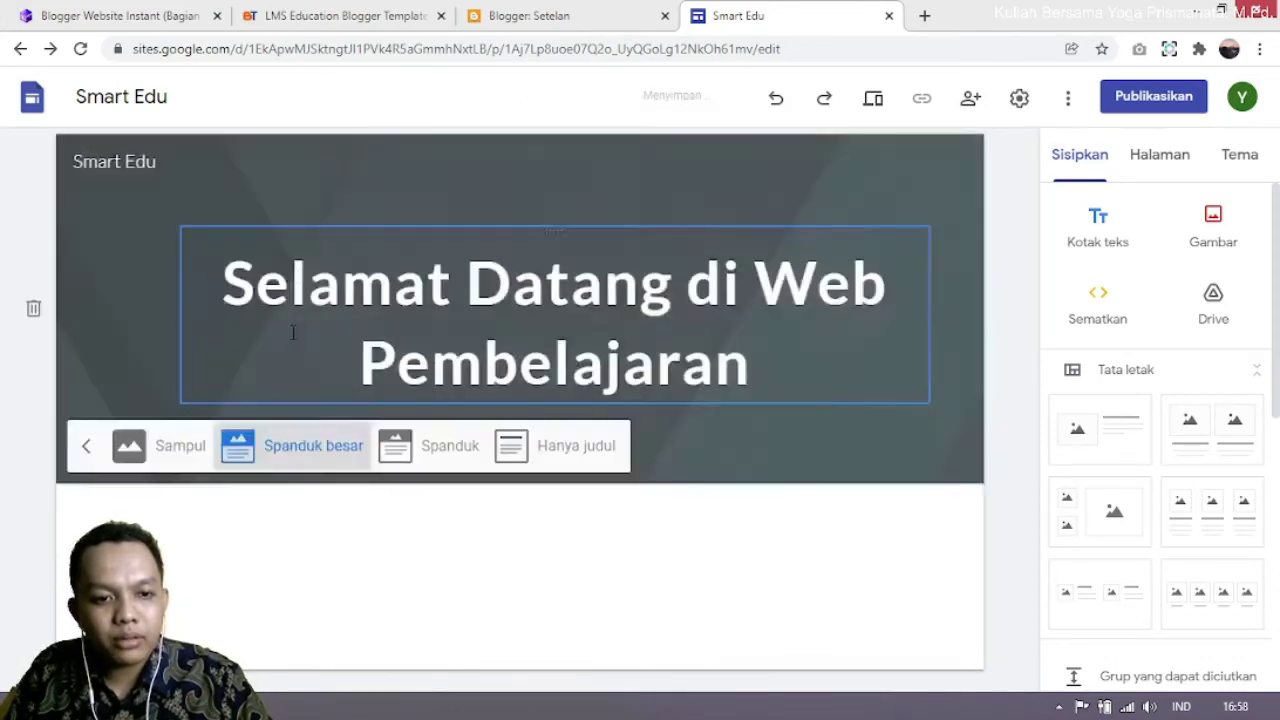
{"action": "left_click", "coordinate": [390, 584]}
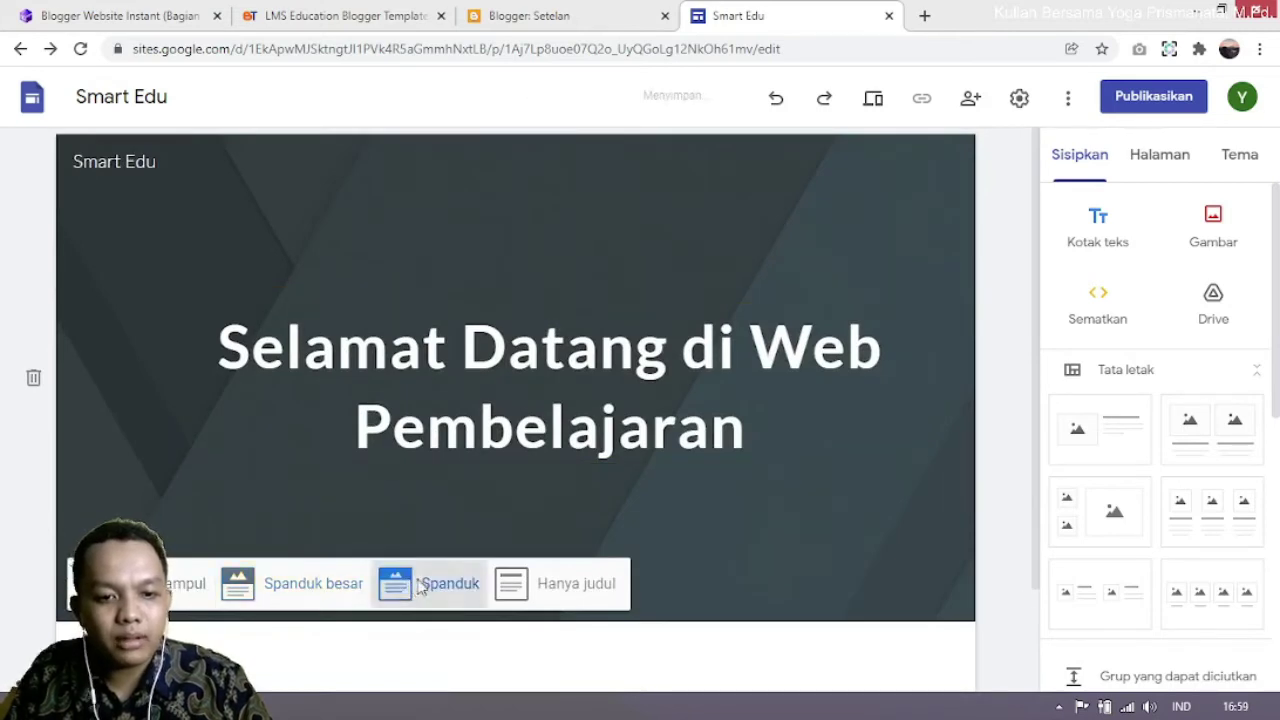
{"action": "left_click", "coordinate": [82, 422]}
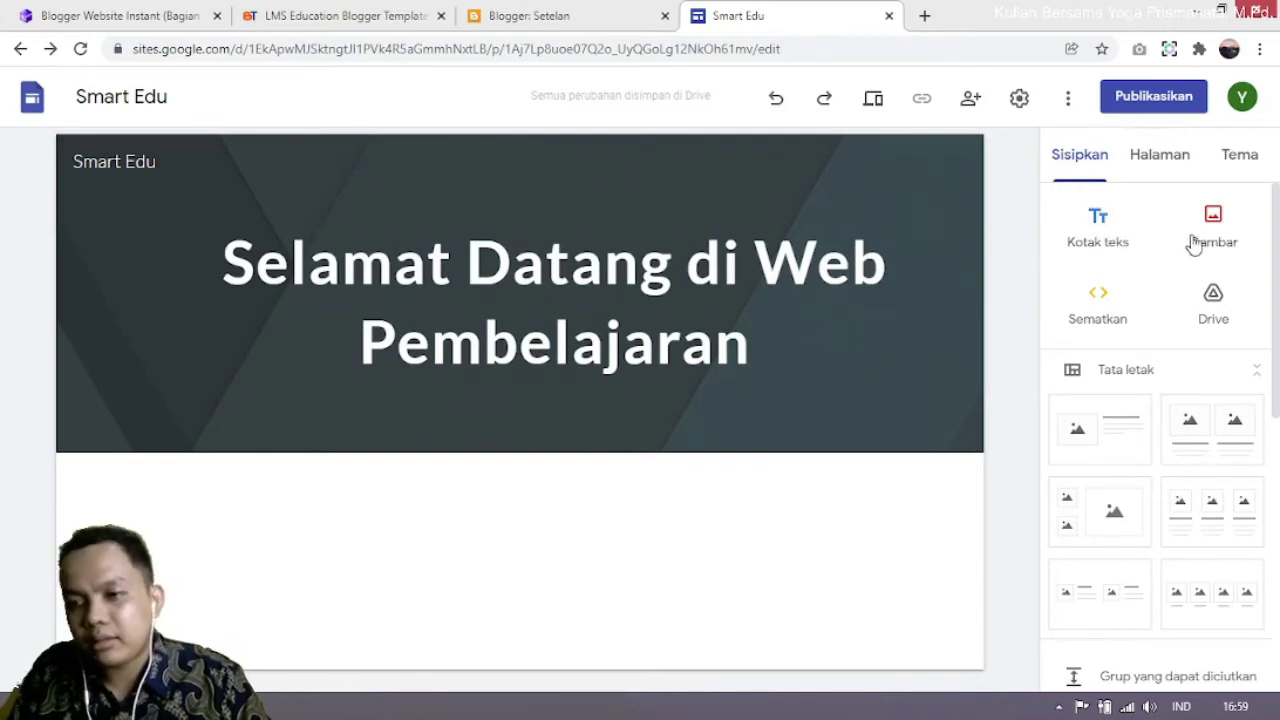
Step: Look through the insertable layouts and components, and view the Carousel gambar dialog without inserting images
{"action": "scroll", "coordinate": [1196, 340], "scroll_direction": "down", "scroll_amount": 3}
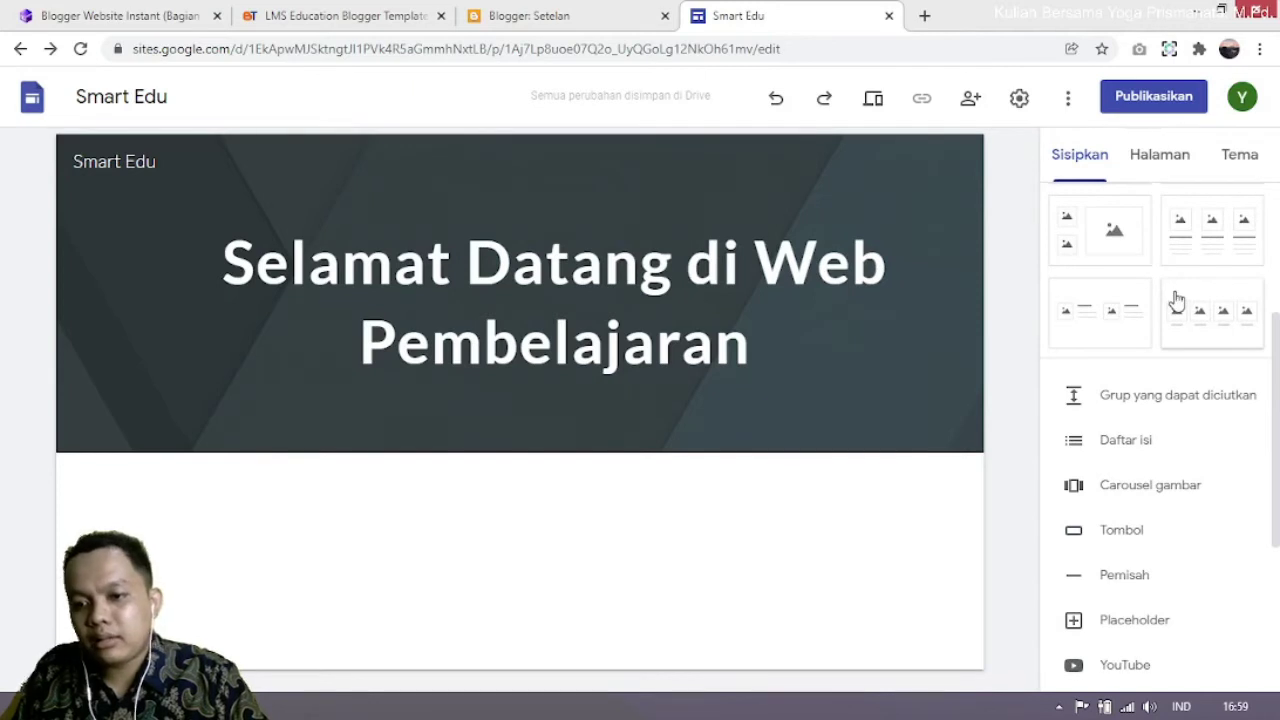
{"action": "scroll", "coordinate": [1176, 300], "scroll_direction": "down", "scroll_amount": 1}
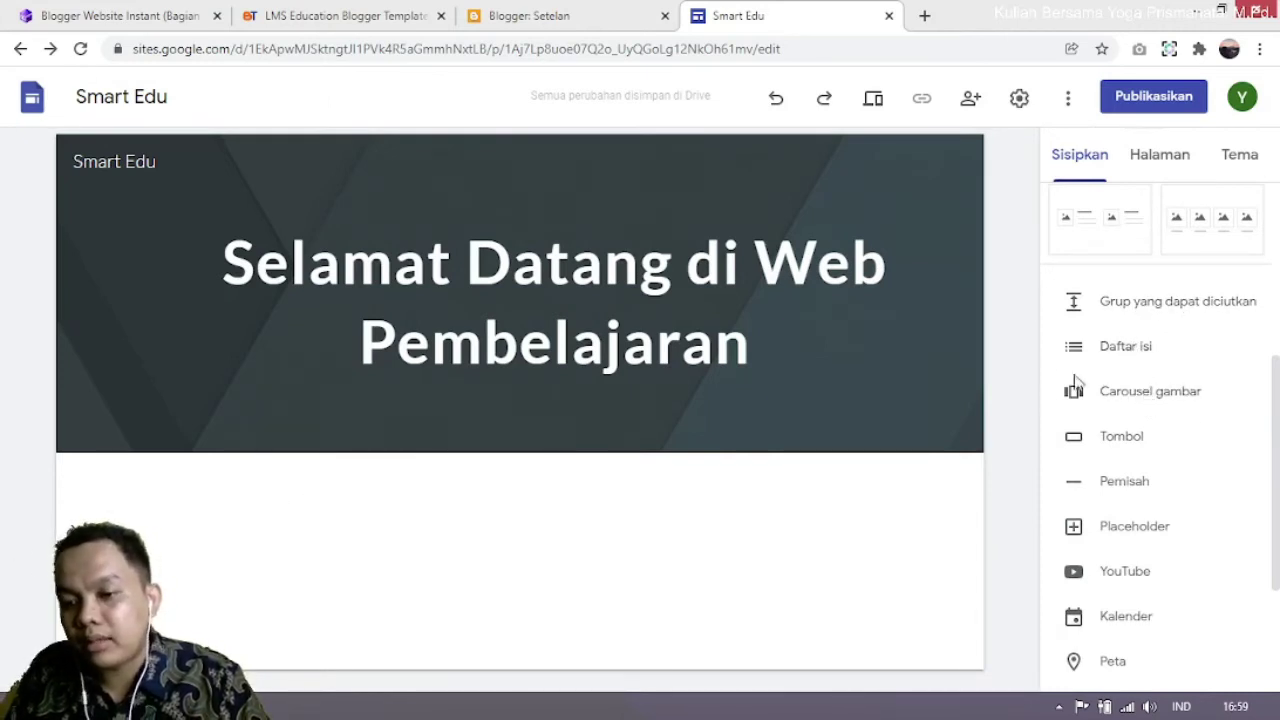
{"action": "scroll", "coordinate": [1133, 453], "scroll_direction": "down", "scroll_amount": 1}
{"action": "scroll", "coordinate": [1134, 455], "scroll_direction": "down", "scroll_amount": 2}
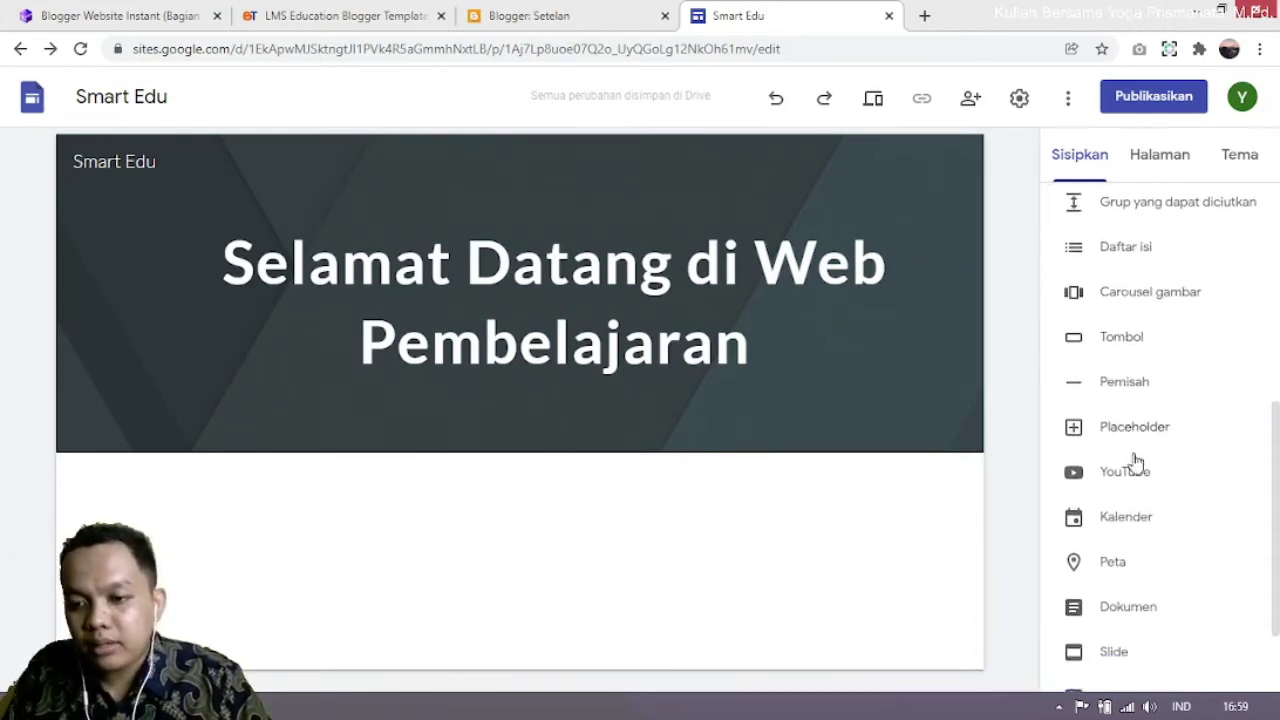
{"action": "scroll", "coordinate": [1130, 492], "scroll_direction": "up", "scroll_amount": 3}
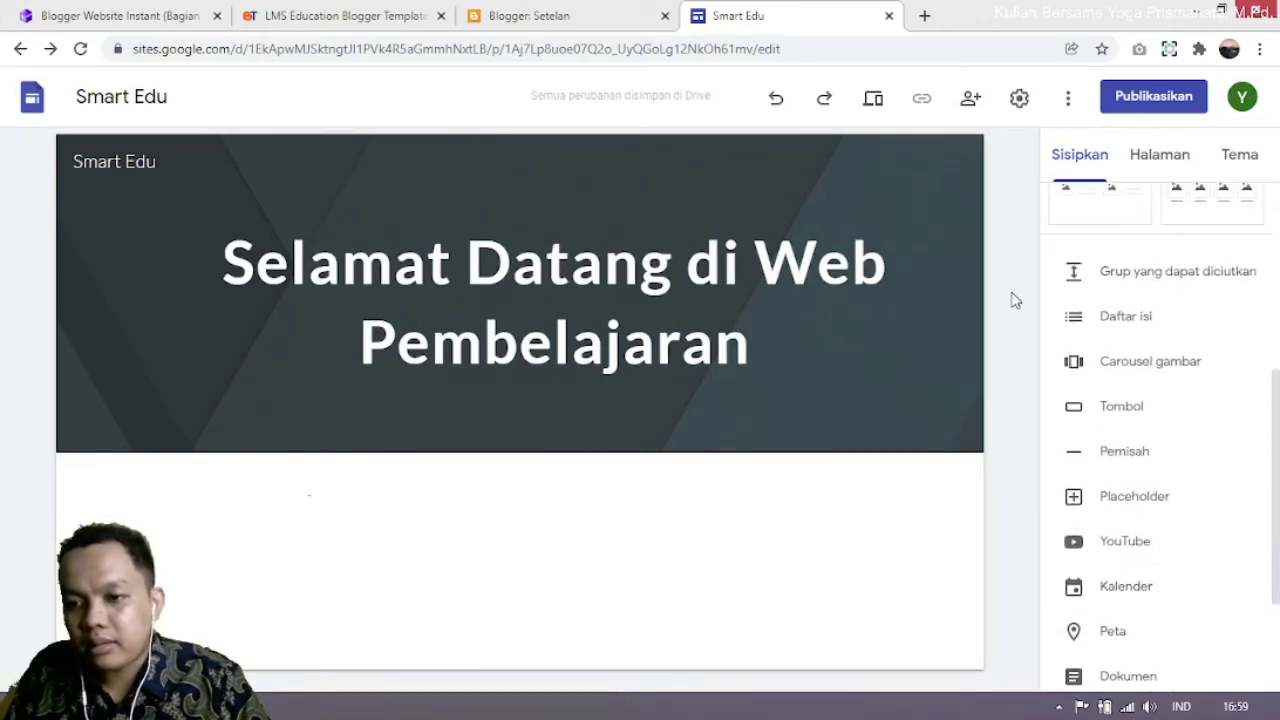
{"action": "left_click", "coordinate": [1129, 366]}
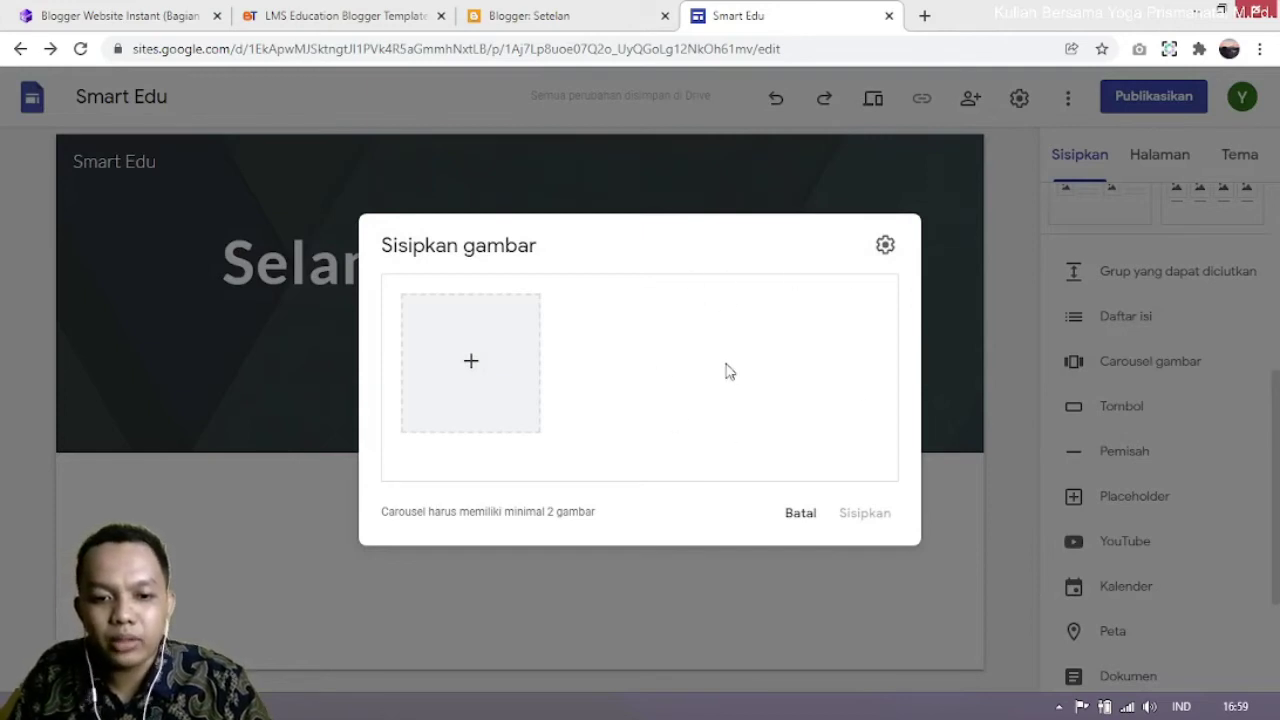
{"action": "left_click", "coordinate": [801, 515]}
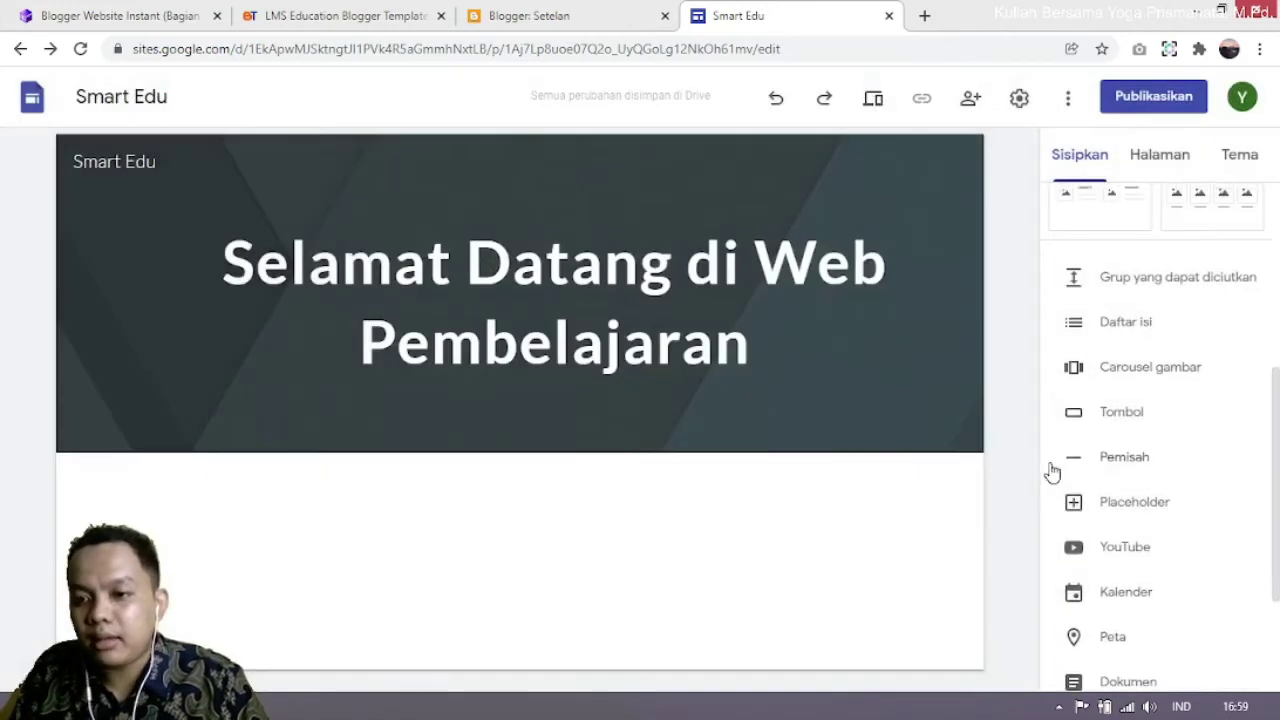
Step: Insert a text box below the header containing "TENTANG SMART EDUCATION"
{"action": "scroll", "coordinate": [1070, 455], "scroll_direction": "up", "scroll_amount": 5}
{"action": "left_click", "coordinate": [1117, 234]}
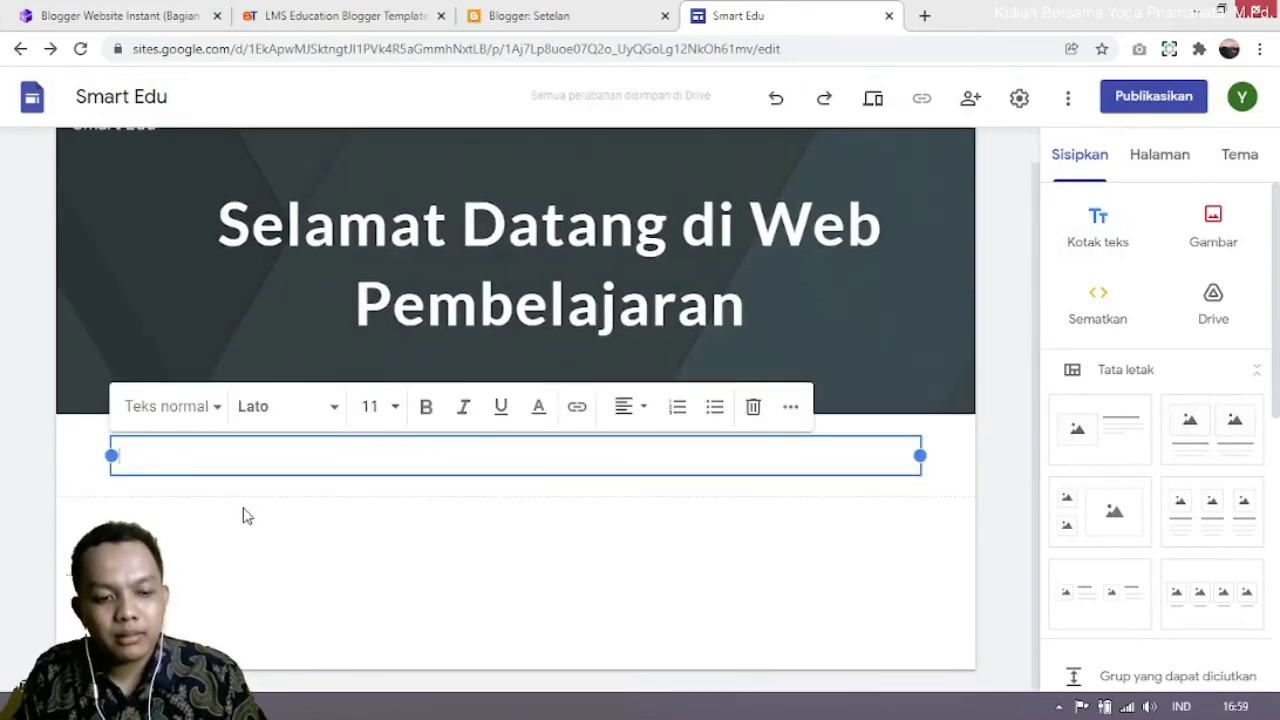
{"action": "type", "text": "SMART ED"}
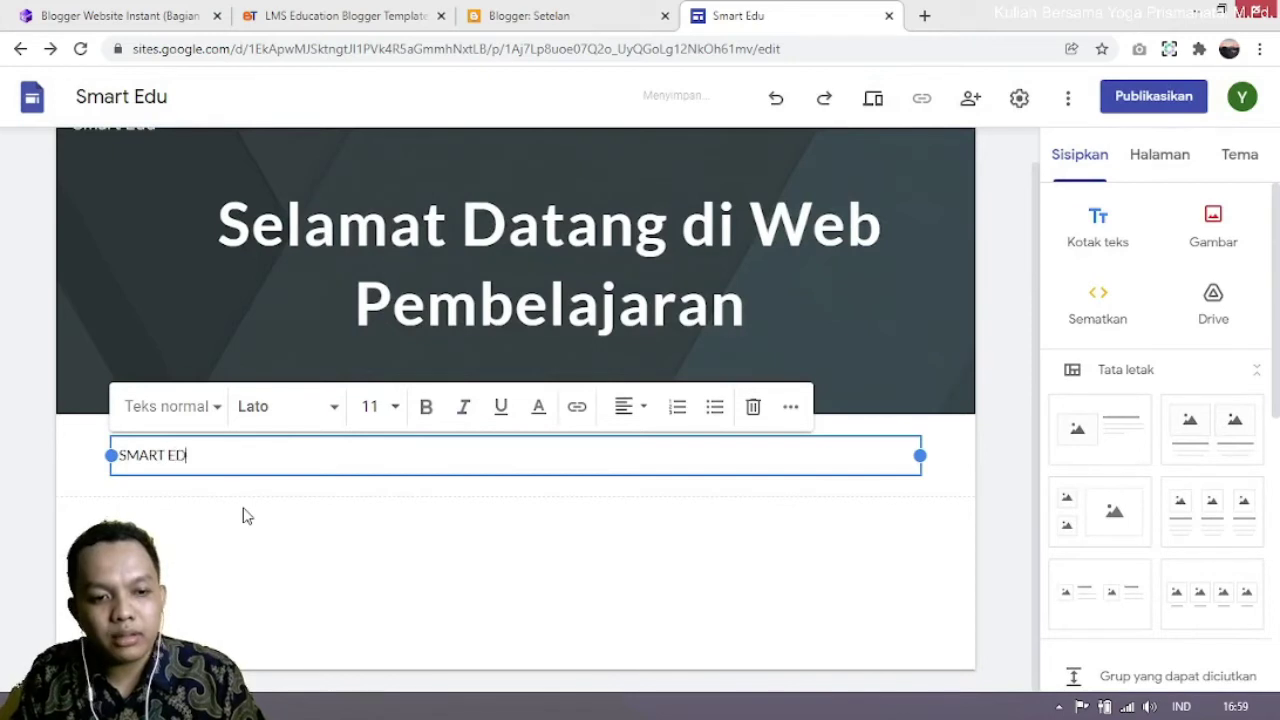
{"action": "type", "text": "UCAT"}
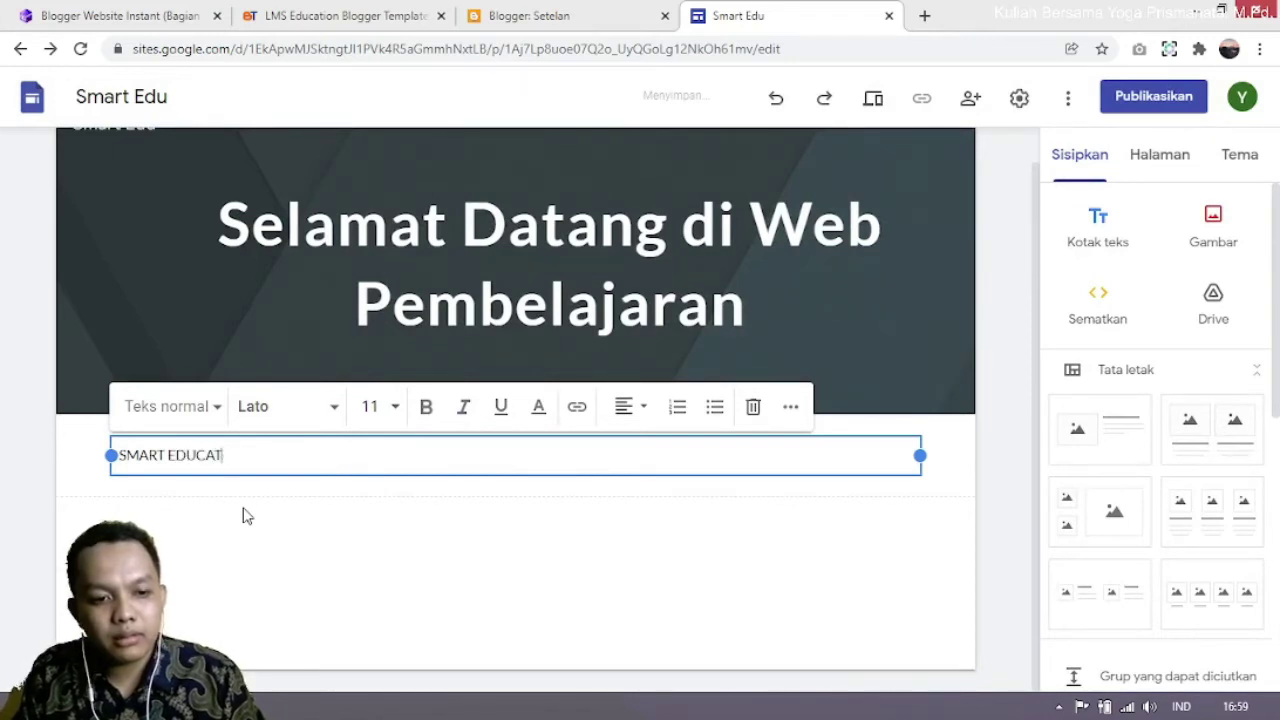
{"action": "type", "text": "ION"}
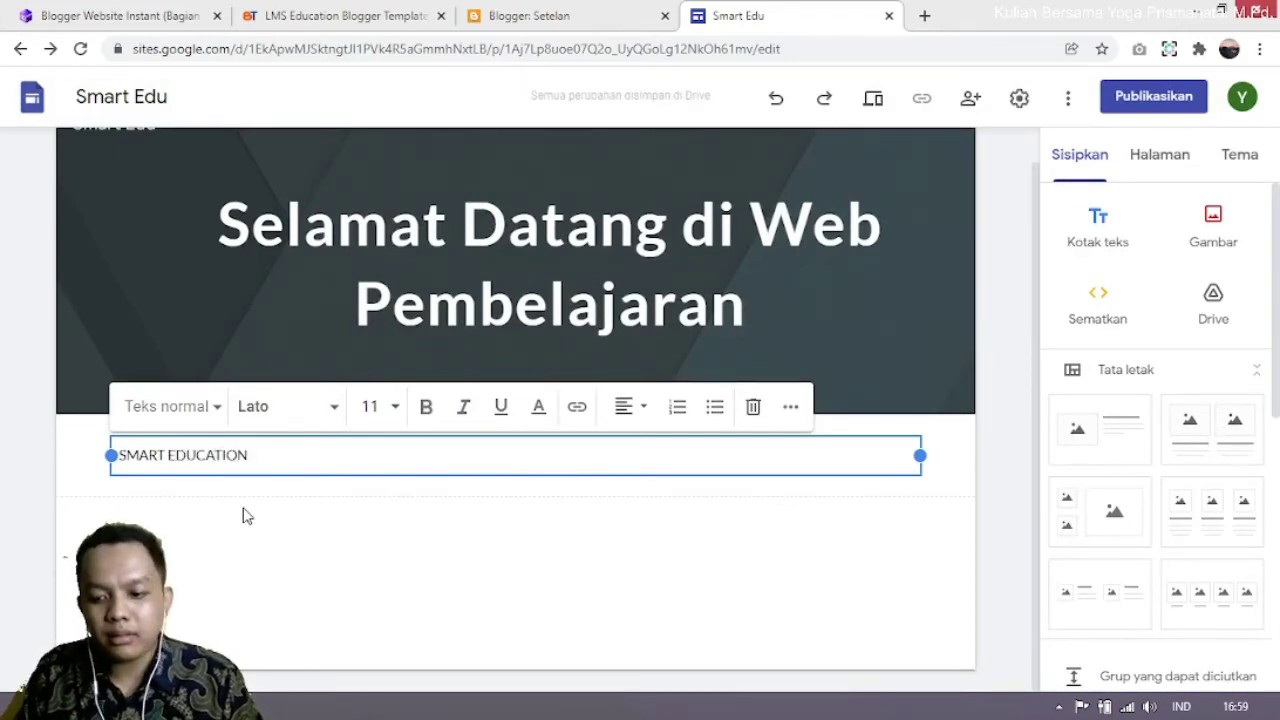
{"action": "type", "text": "TENTANG"}
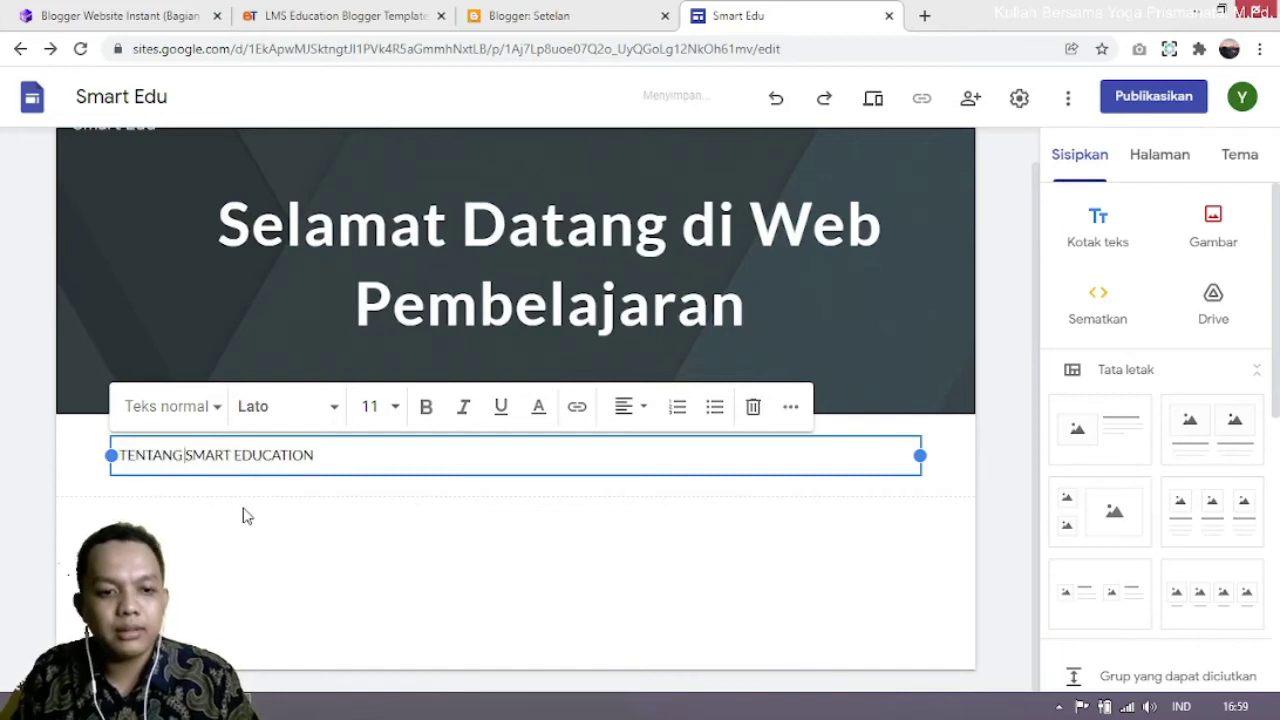
Step: Make the "TENTANG SMART EDUCATION" text bold and centre it within its text box
{"action": "left_click_drag", "start_coordinate": [371, 455], "coordinate": [70, 455]}
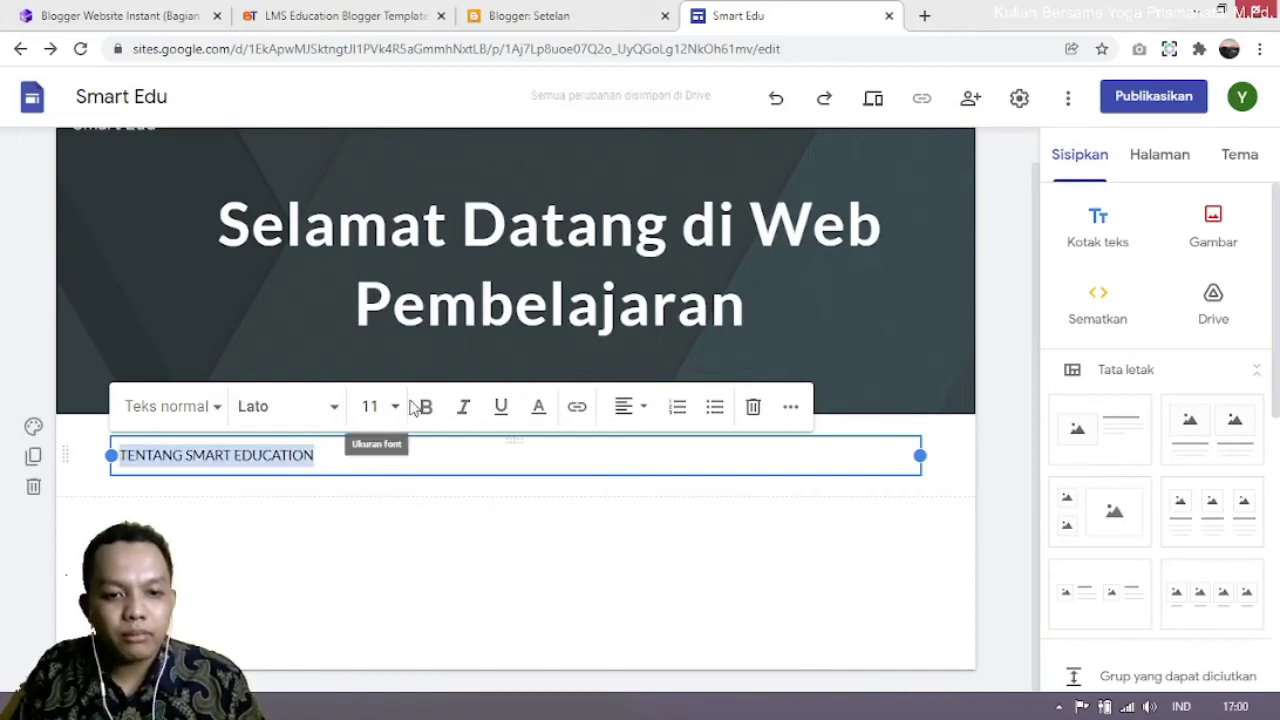
{"action": "left_click", "coordinate": [623, 406]}
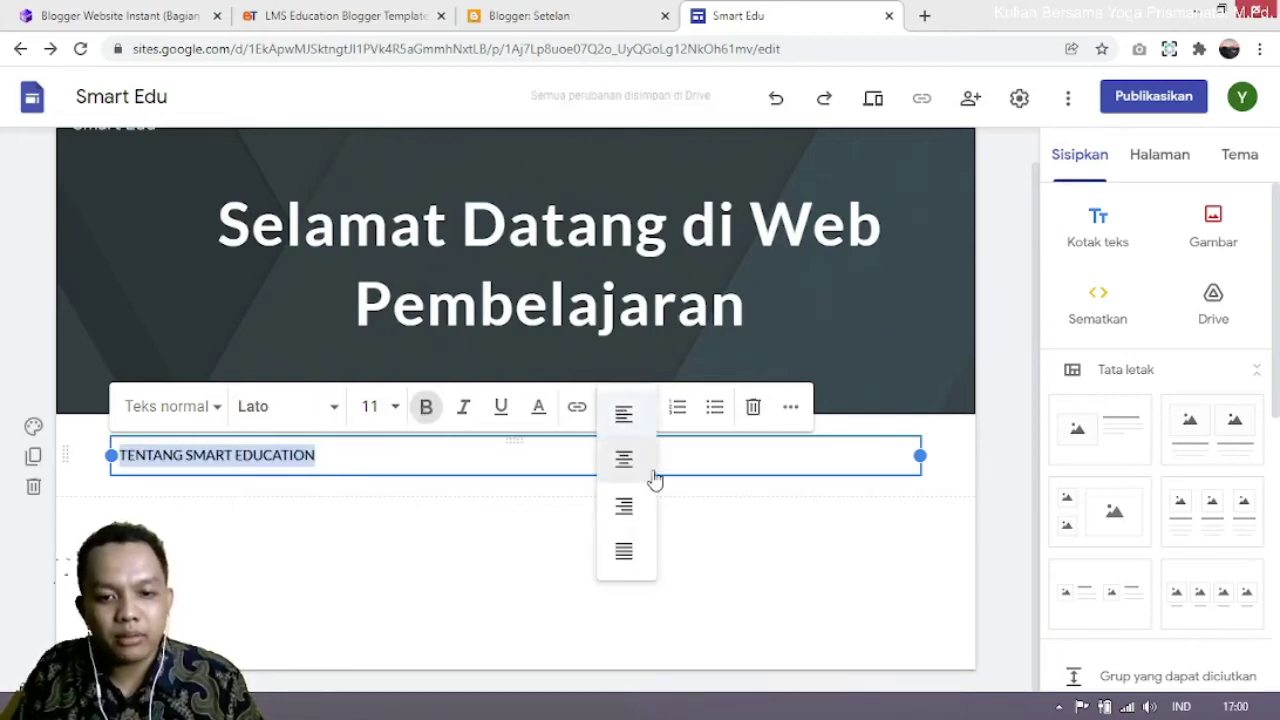
{"action": "left_click", "coordinate": [636, 474]}
{"action": "left_click", "coordinate": [694, 506]}
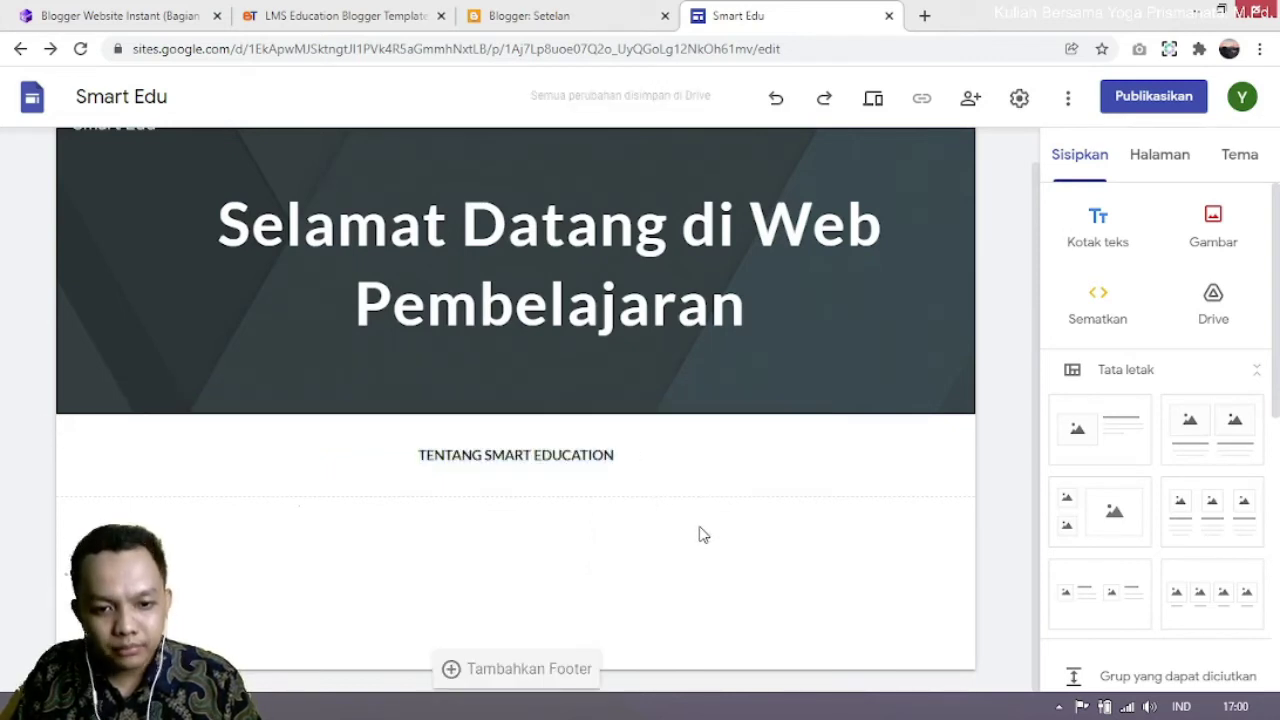
Step: Try font size 30 on the "TENTANG SMART EDUCATION" heading, settle on size 24, and deselect the text box
{"action": "left_click", "coordinate": [634, 454]}
{"action": "left_click_drag", "start_coordinate": [634, 454], "coordinate": [414, 460]}
{"action": "left_click", "coordinate": [395, 408]}
{"action": "scroll", "coordinate": [380, 591], "scroll_direction": "down", "scroll_amount": 3}
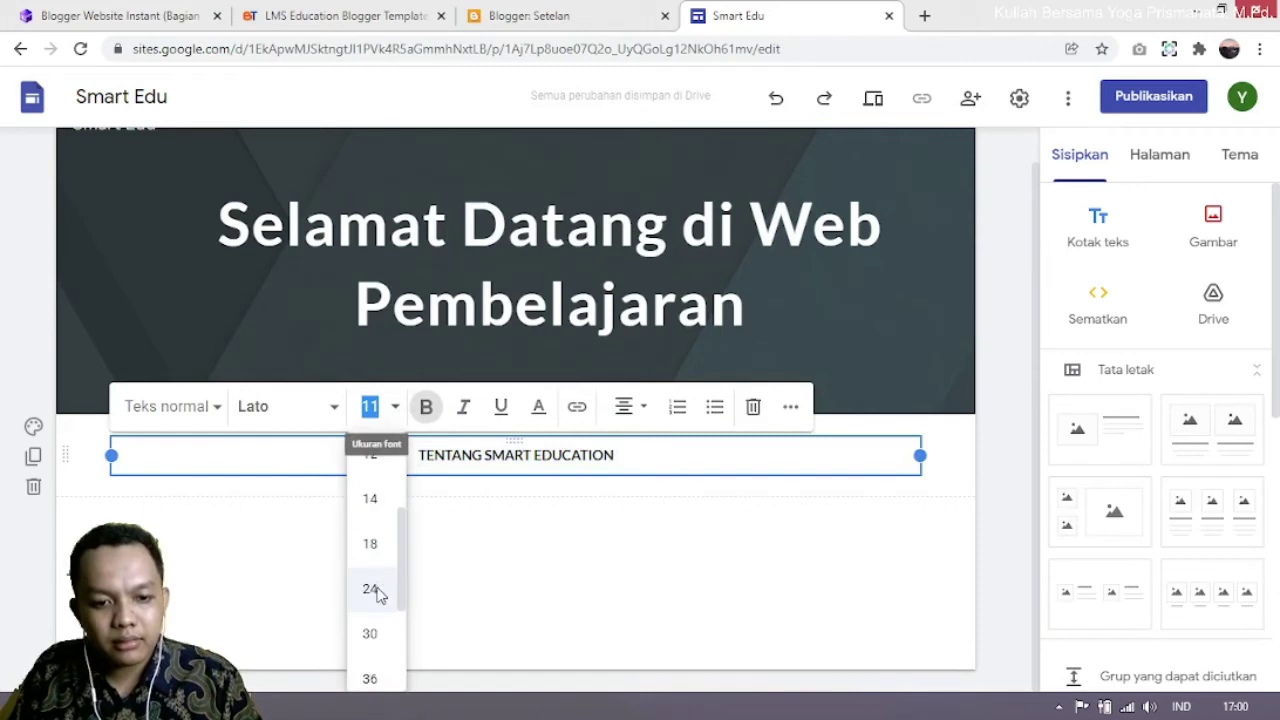
{"action": "left_click", "coordinate": [370, 634]}
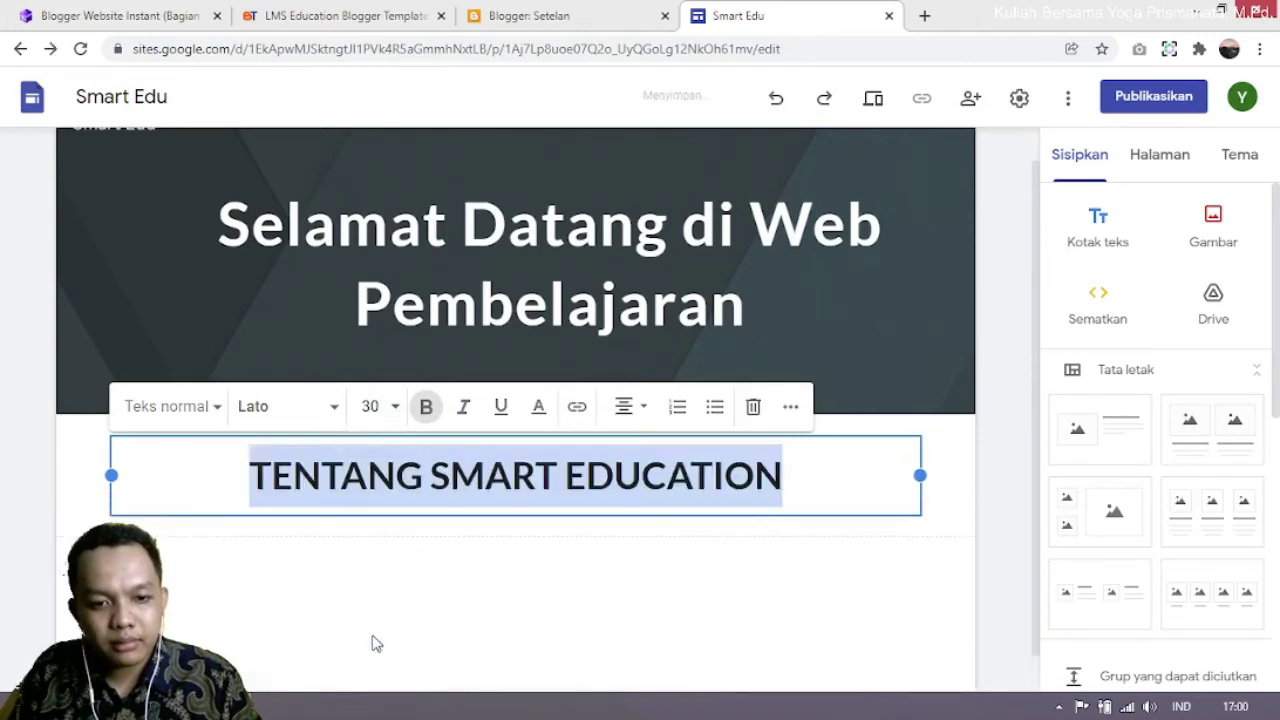
{"action": "left_click", "coordinate": [395, 408]}
{"action": "left_click", "coordinate": [370, 590]}
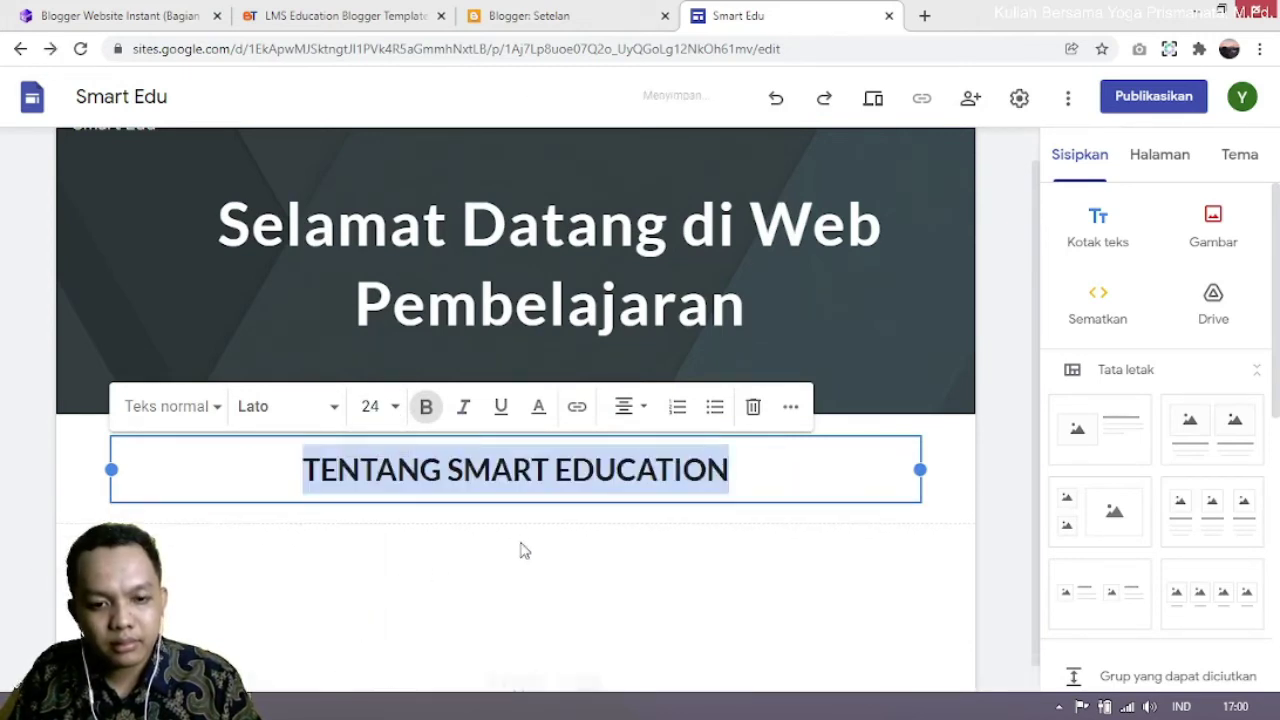
{"action": "left_click", "coordinate": [520, 549]}
Step: Insert a text box below the heading containing "Website ini ialah halaman untuk belajar........" and deselect it
{"action": "left_click", "coordinate": [1098, 232]}
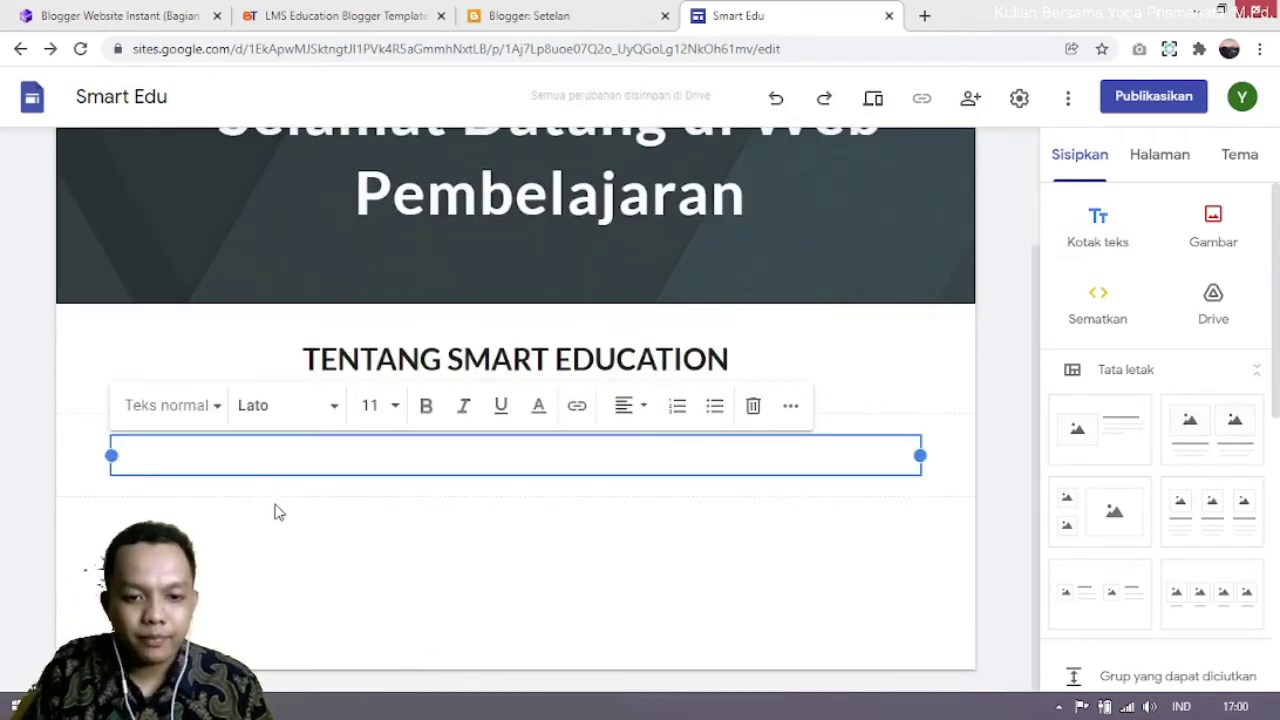
{"action": "type", "text": "W"}
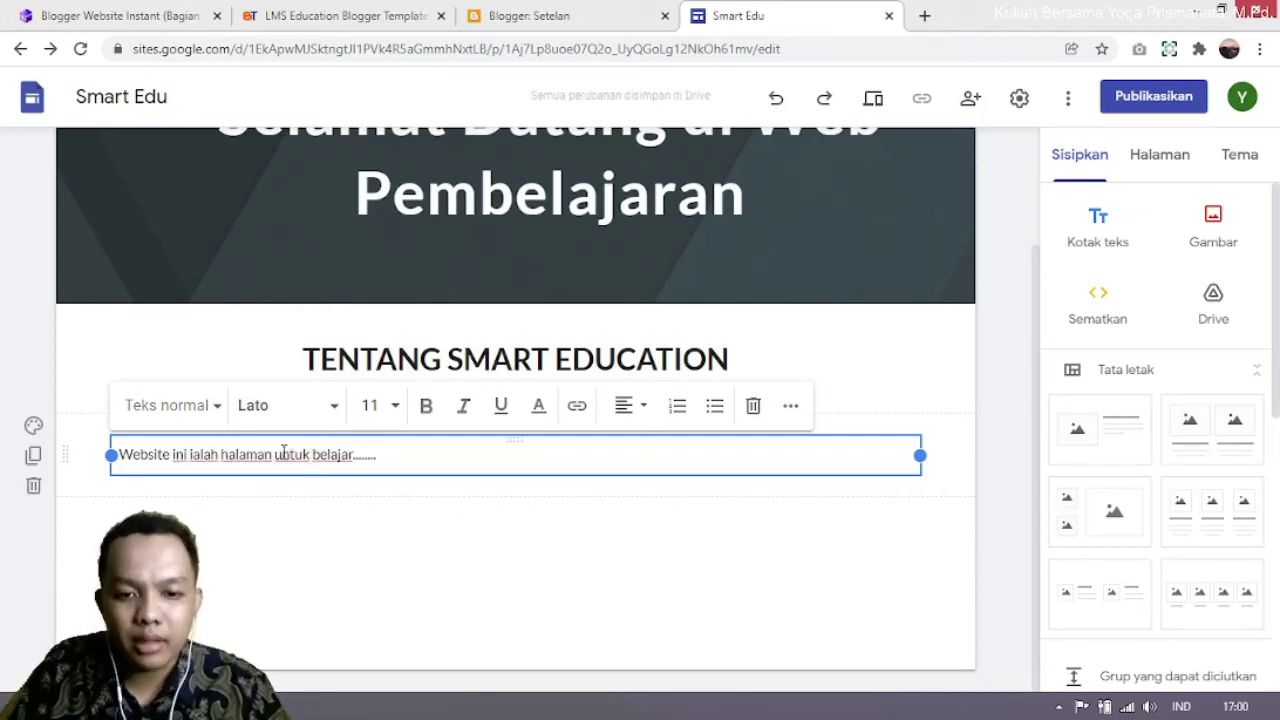
{"action": "left_click", "coordinate": [1030, 418]}
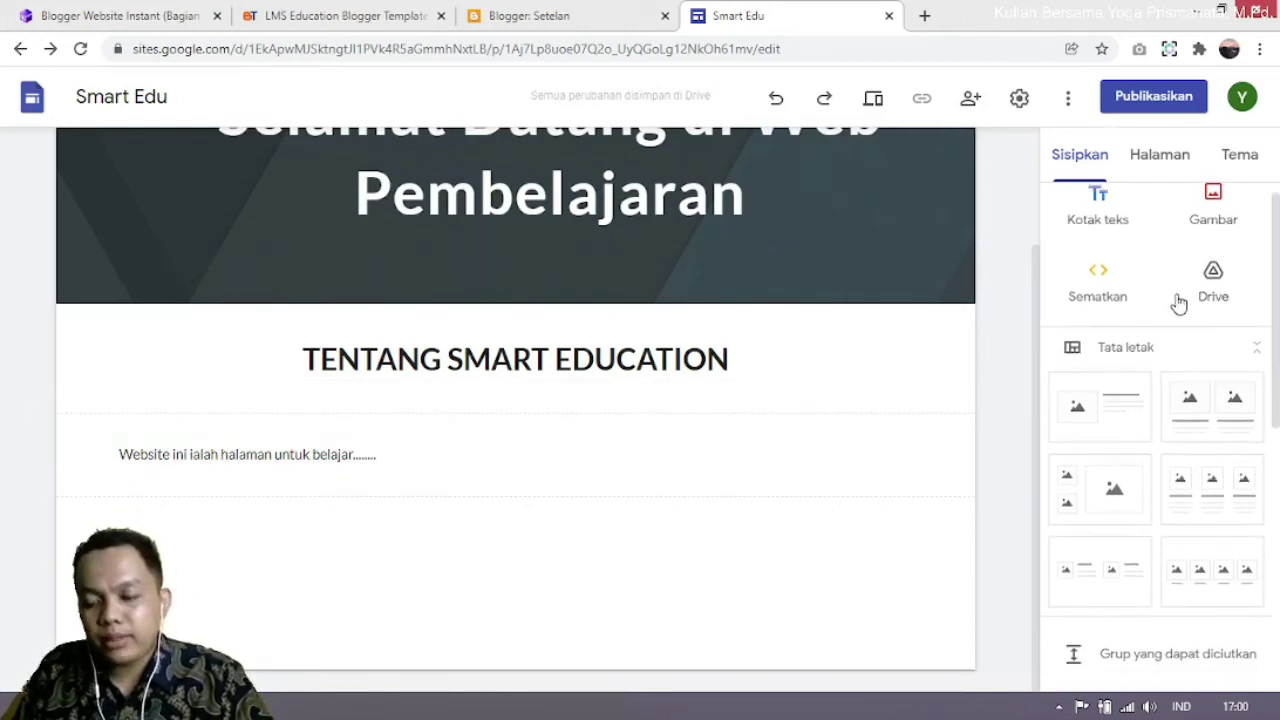
Step: Add a page footer with the centred text "Copyrigth by Smart Edu (c) 2021"
{"action": "scroll", "coordinate": [1168, 330], "scroll_direction": "down", "scroll_amount": 5}
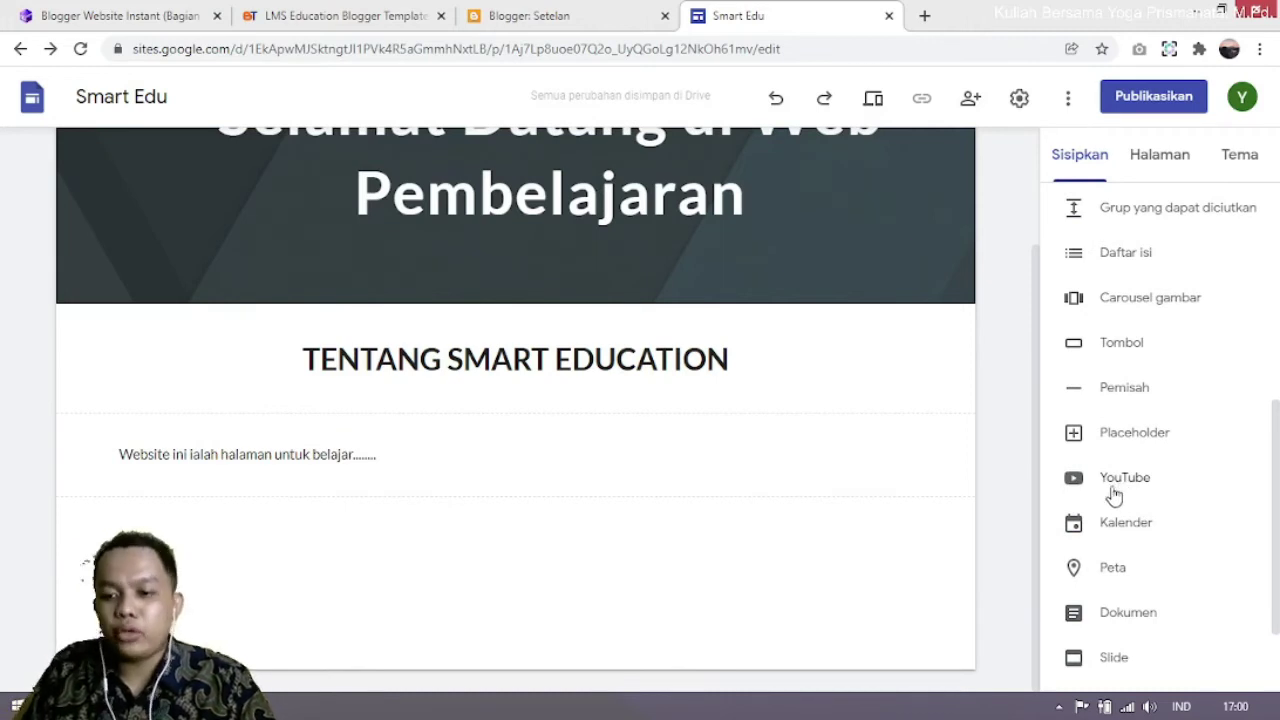
{"action": "scroll", "coordinate": [1112, 500], "scroll_direction": "down", "scroll_amount": 3}
{"action": "scroll", "coordinate": [1030, 445], "scroll_direction": "up", "scroll_amount": 2}
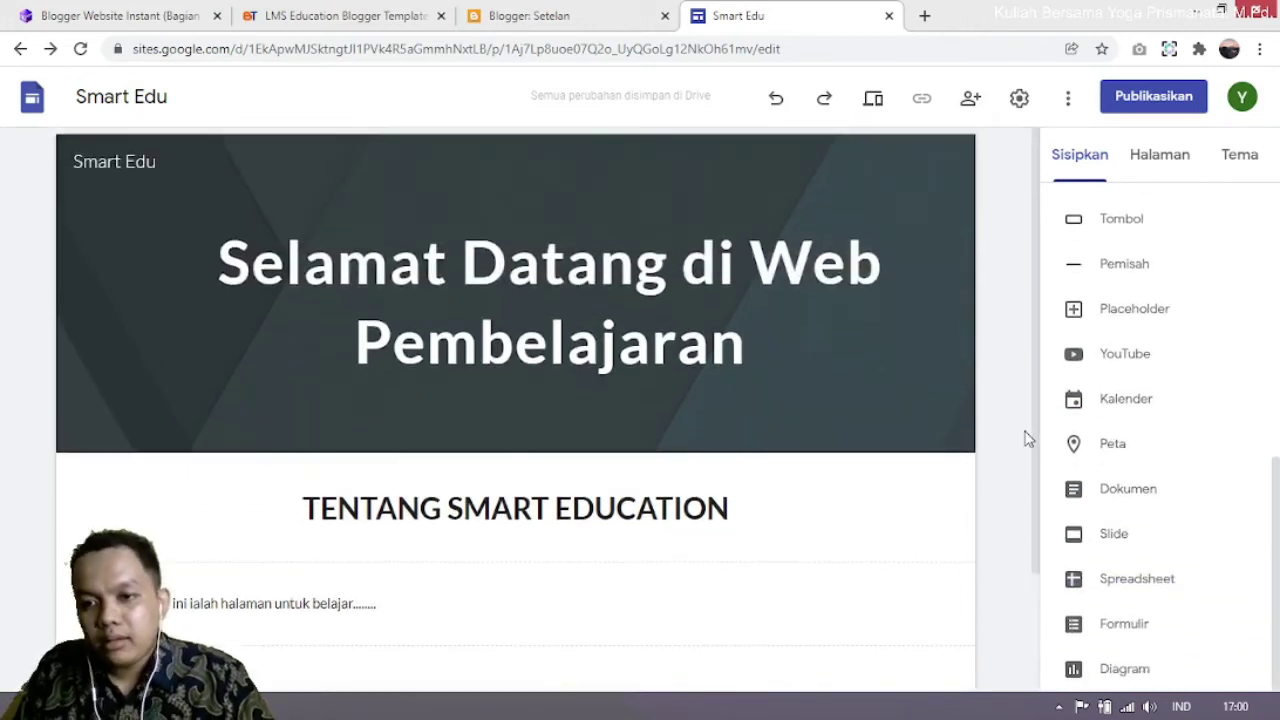
{"action": "scroll", "coordinate": [1017, 485], "scroll_direction": "down", "scroll_amount": 2}
{"action": "mouse_move", "coordinate": [450, 678]}
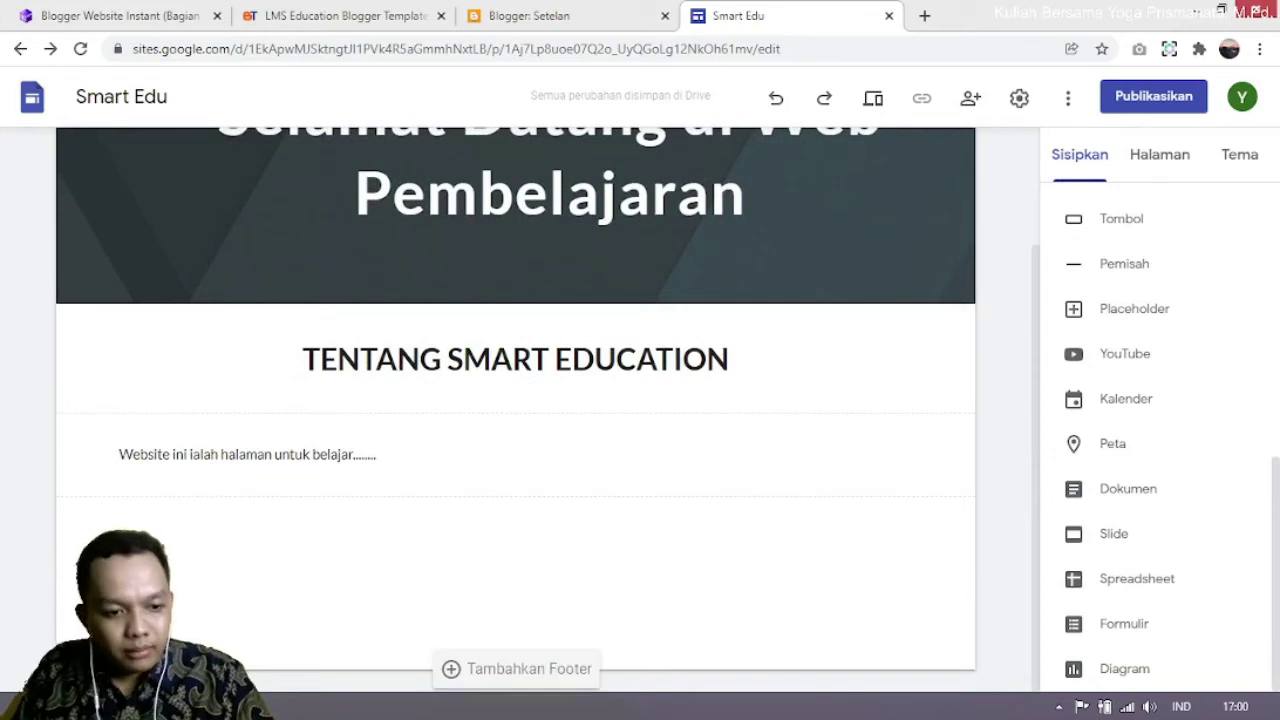
{"action": "left_click", "coordinate": [494, 676]}
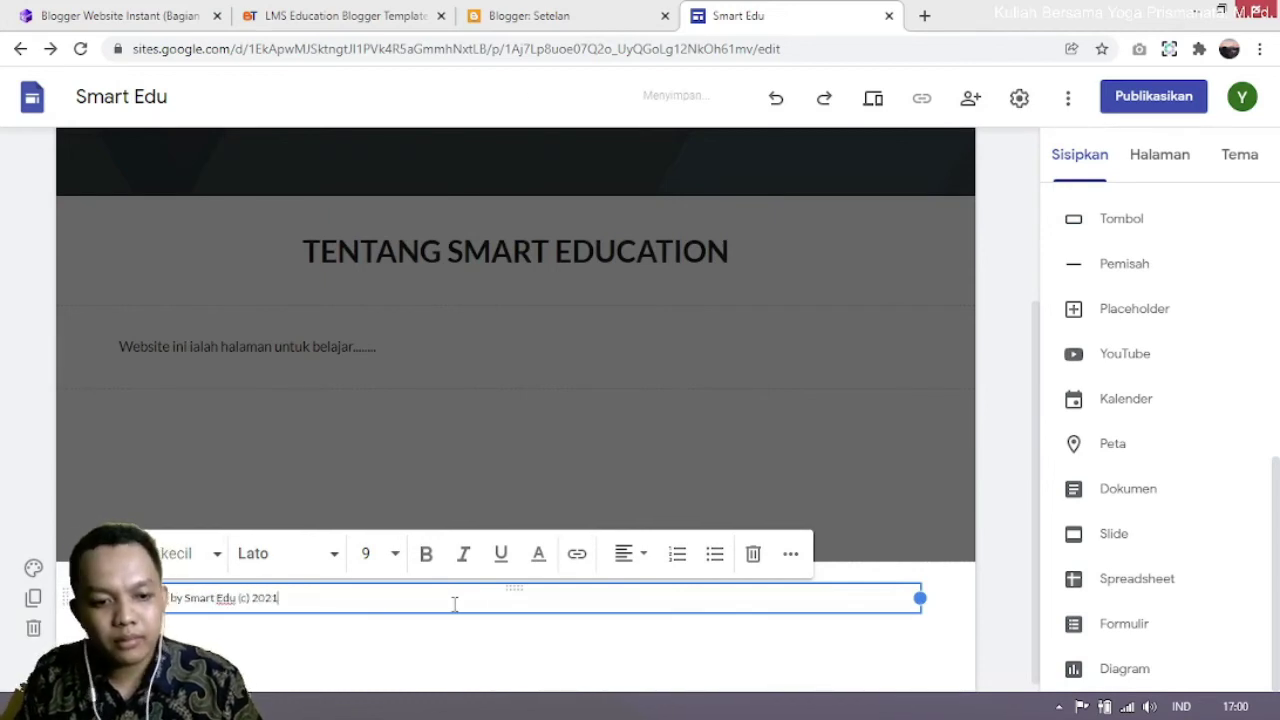
{"action": "triple_click", "coordinate": [309, 597]}
{"action": "left_click", "coordinate": [623, 553]}
{"action": "left_click", "coordinate": [628, 595]}
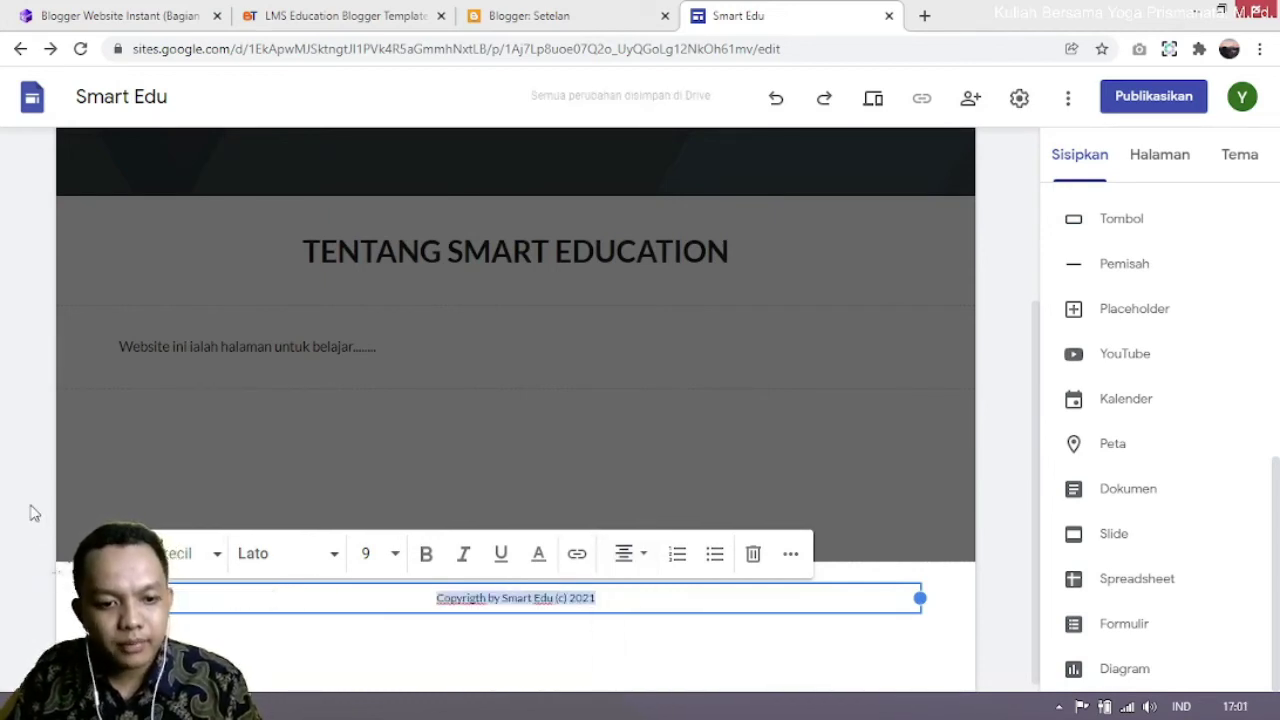
{"action": "key", "text": "Escape"}
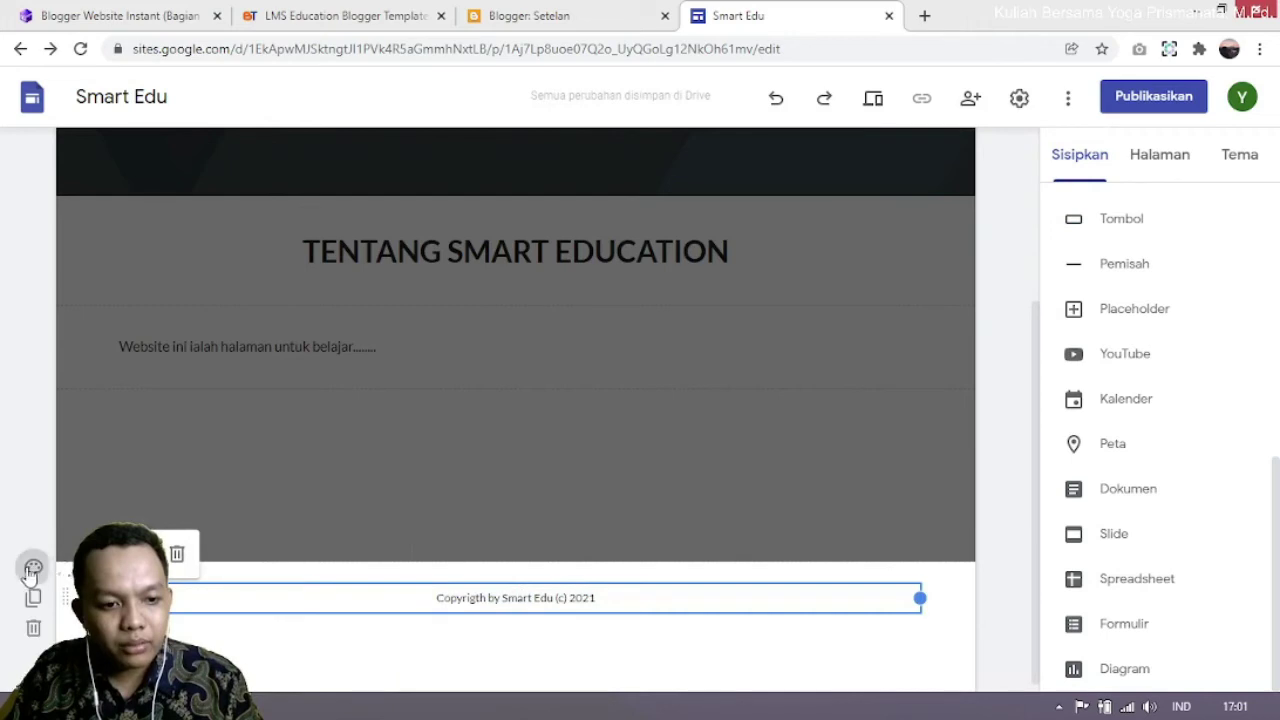
Step: Change the footer section's background style to the teal-blue emphasis colour
{"action": "left_click", "coordinate": [33, 568]}
{"action": "left_click", "coordinate": [150, 607]}
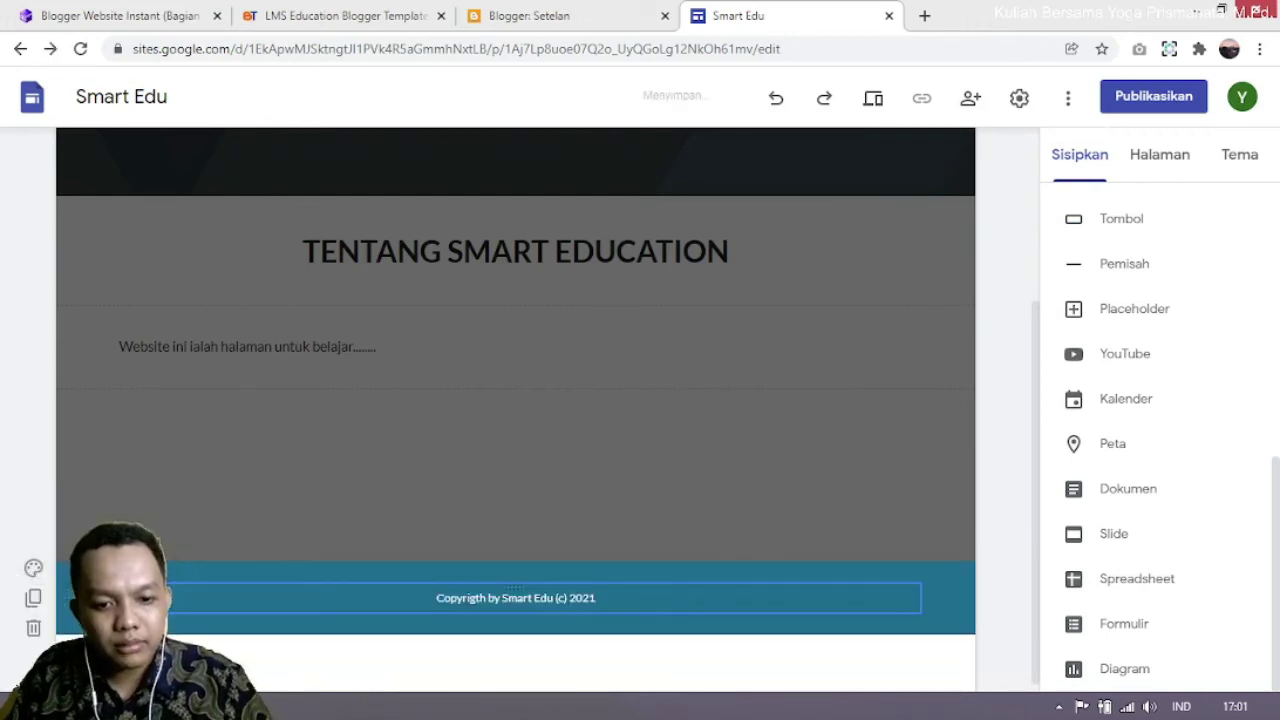
Step: Add a new page named "Kontak" and test the site navigation by visiting Halaman Muka and returning to Kontak
{"action": "scroll", "coordinate": [978, 588], "scroll_direction": "up", "scroll_amount": 3}
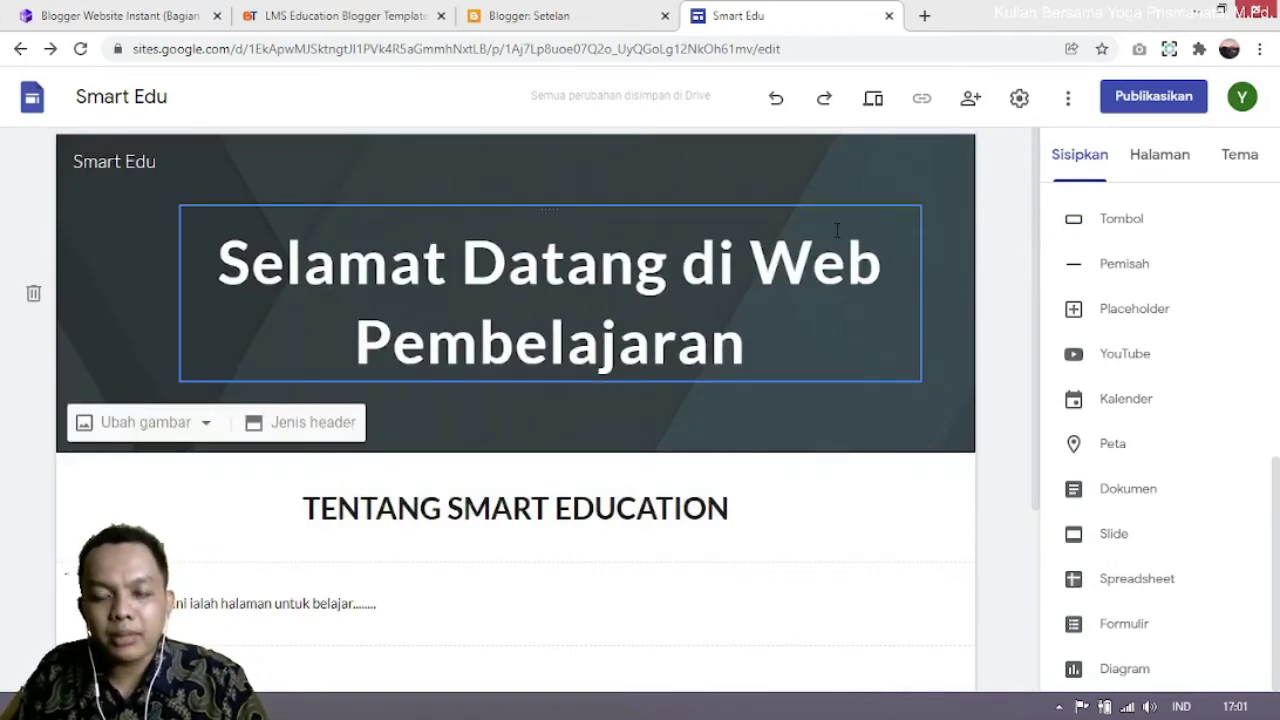
{"action": "left_click", "coordinate": [1151, 168]}
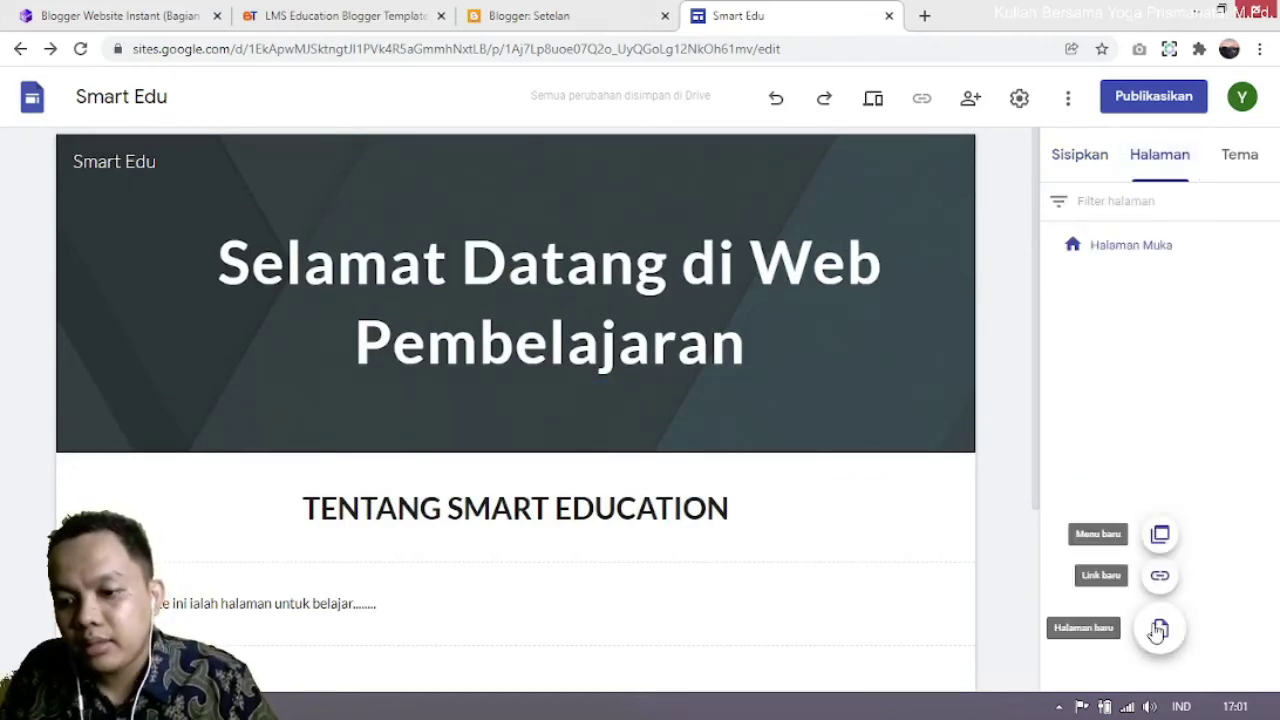
{"action": "left_click", "coordinate": [1158, 628]}
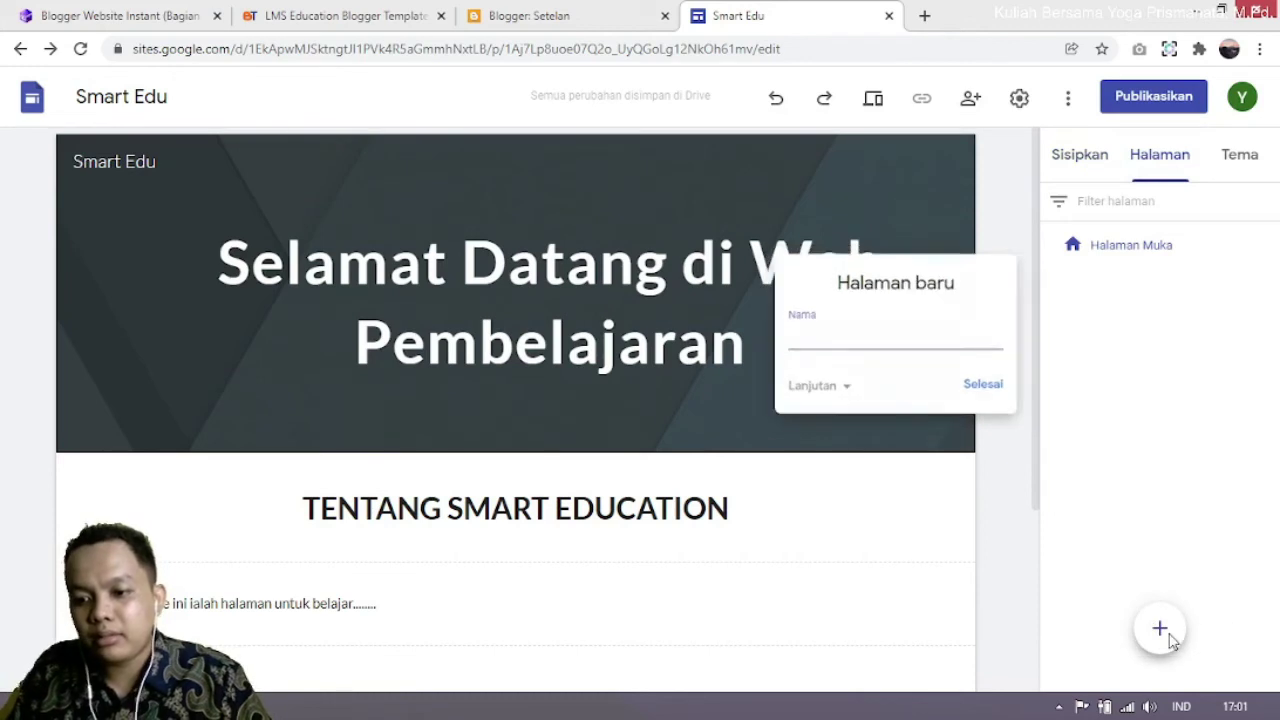
{"action": "left_click", "coordinate": [1170, 640]}
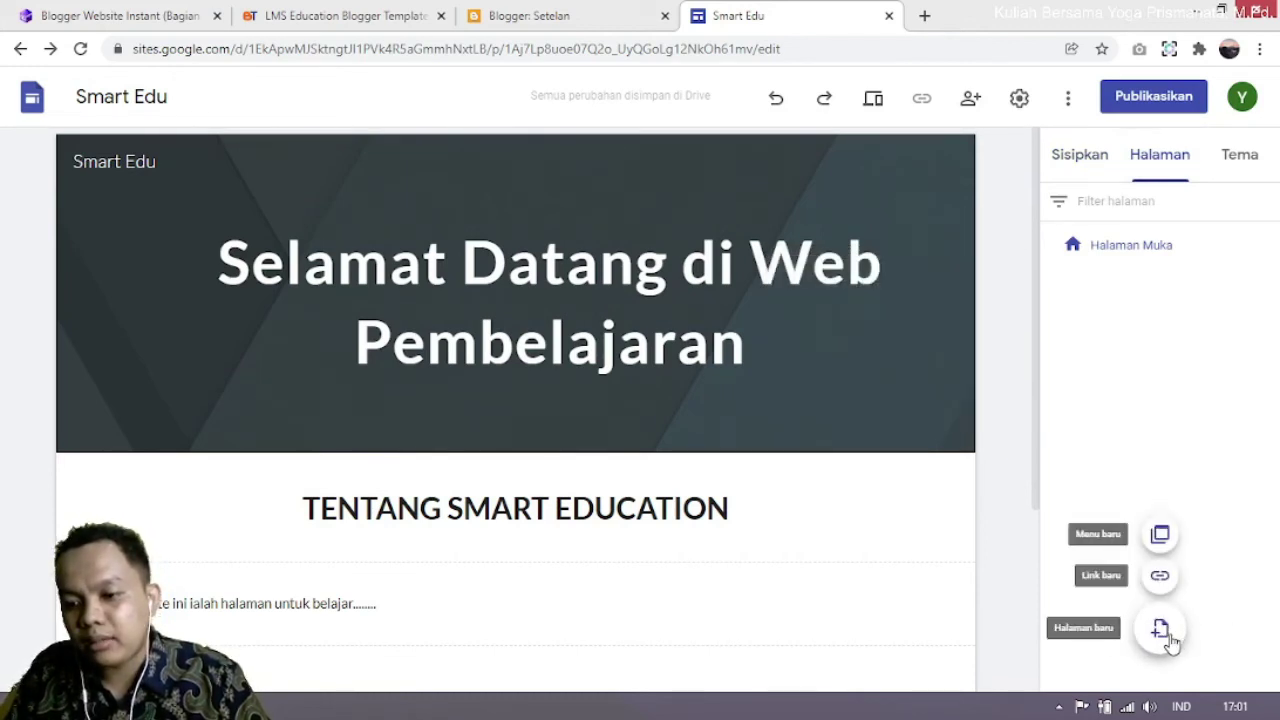
{"action": "left_click", "coordinate": [1163, 633]}
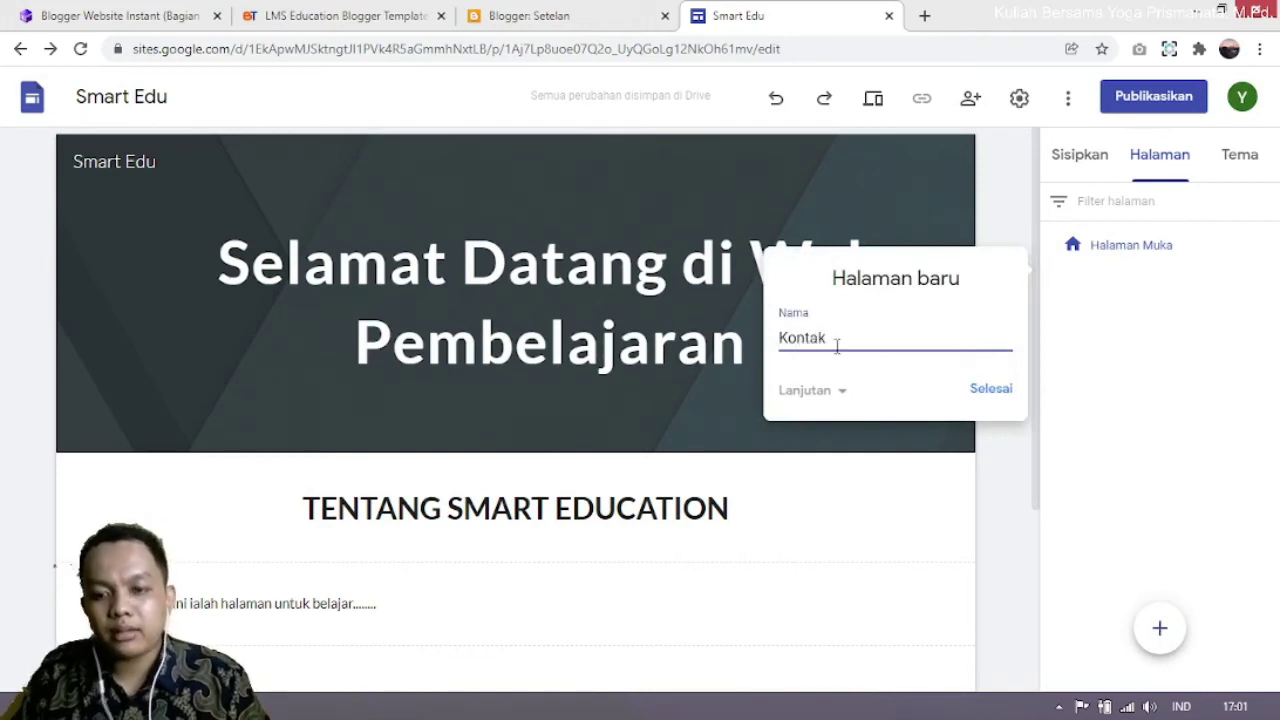
{"action": "left_click", "coordinate": [988, 392]}
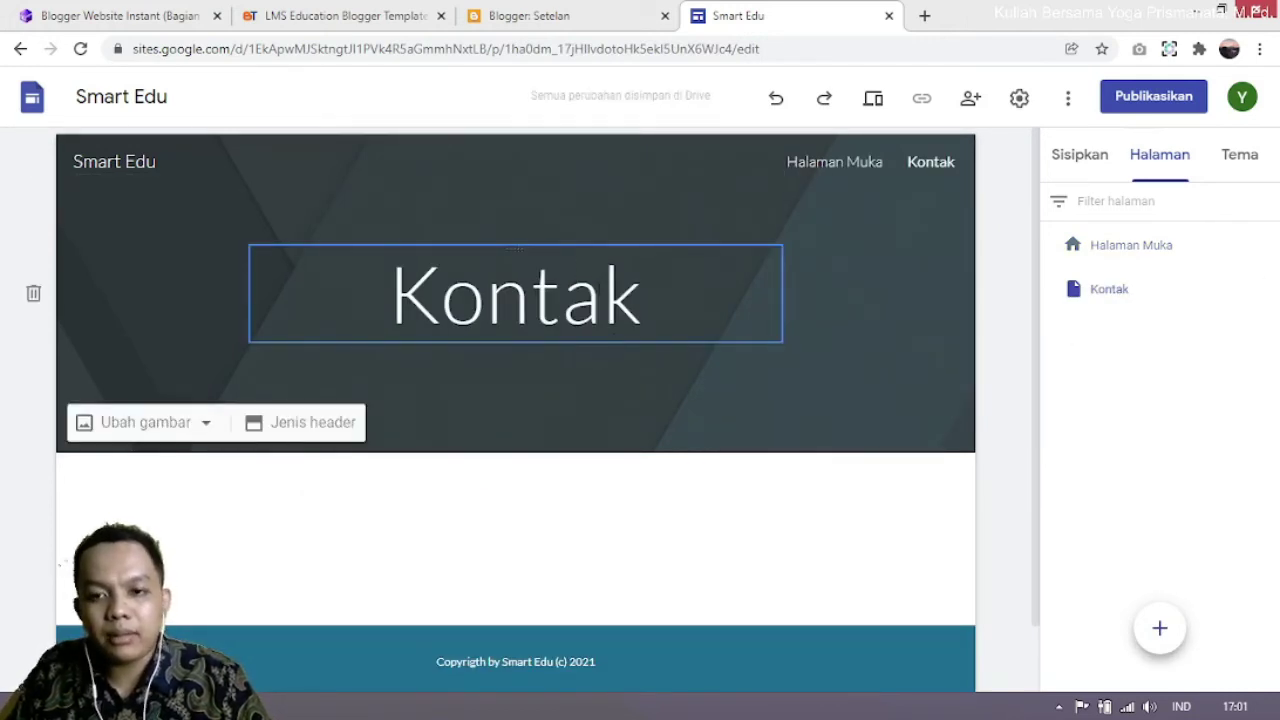
{"action": "left_click", "coordinate": [835, 170]}
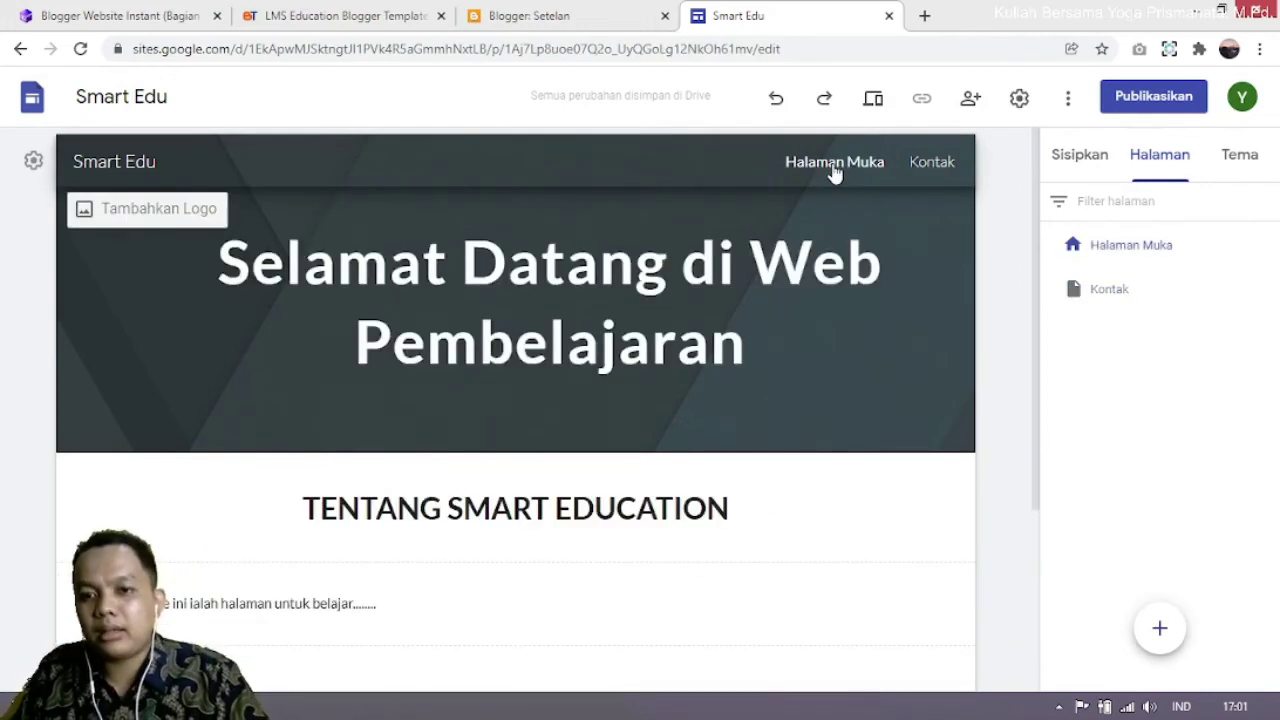
{"action": "left_click", "coordinate": [925, 168]}
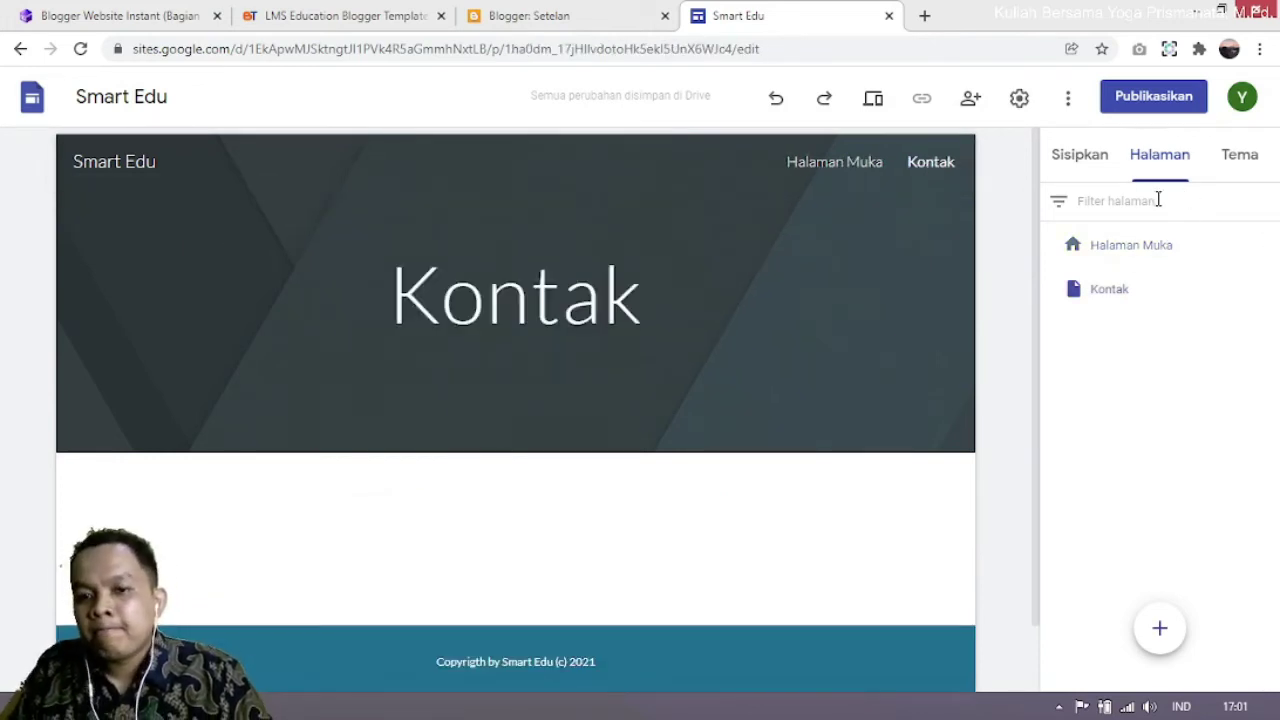
Step: Insert a text box below the Kontak page header containing "Kontak Kami" and deselect it
{"action": "left_click", "coordinate": [1081, 162]}
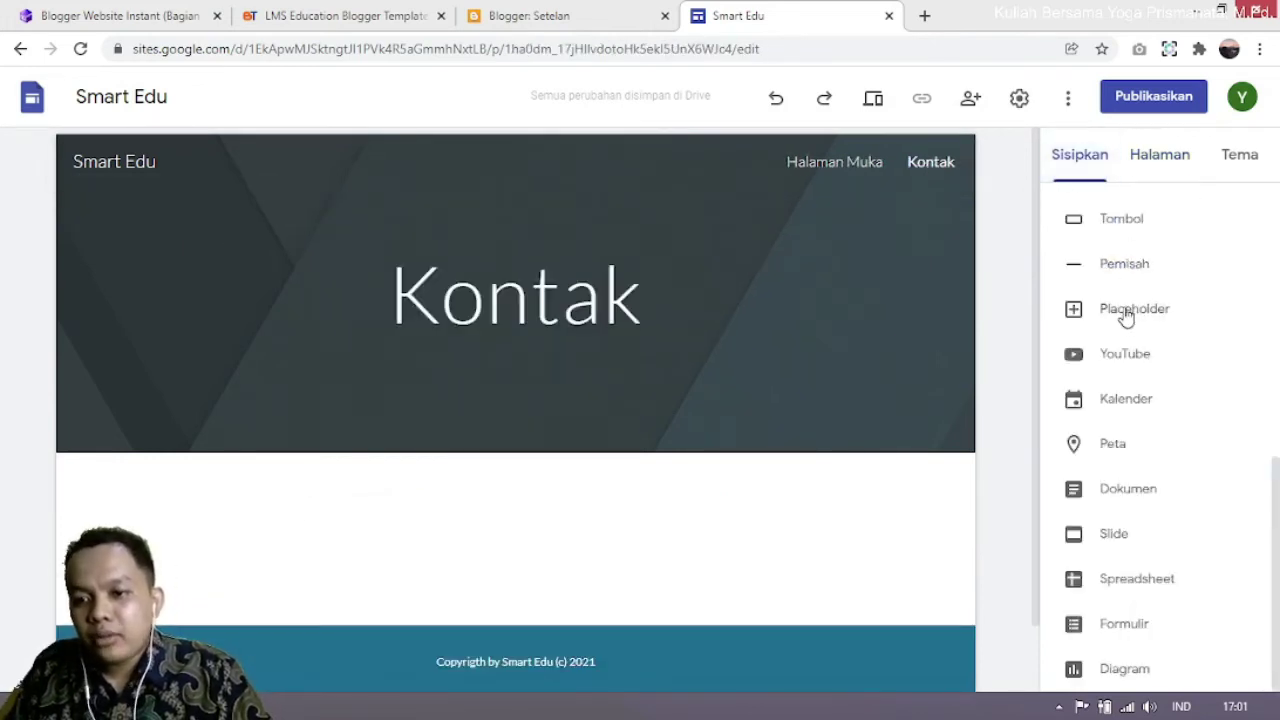
{"action": "scroll", "coordinate": [1127, 300], "scroll_direction": "up", "scroll_amount": 5}
{"action": "left_click", "coordinate": [1106, 243]}
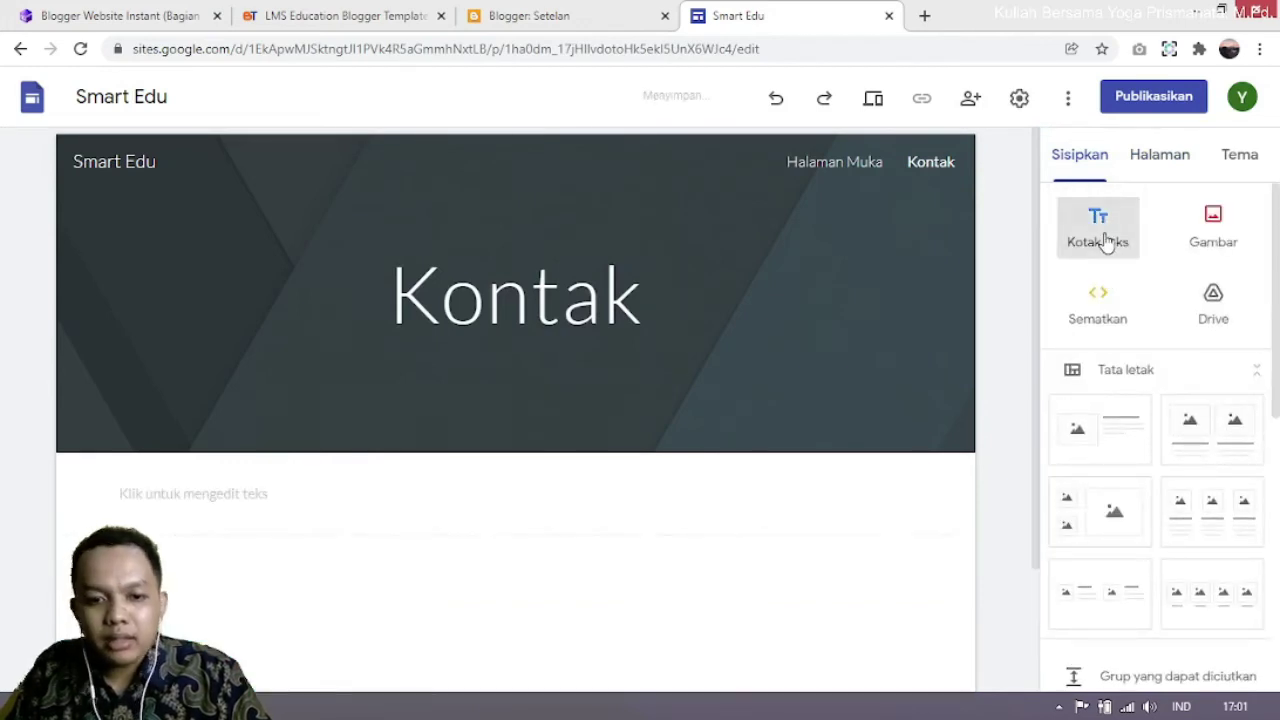
{"action": "type", "text": "KOntak"}
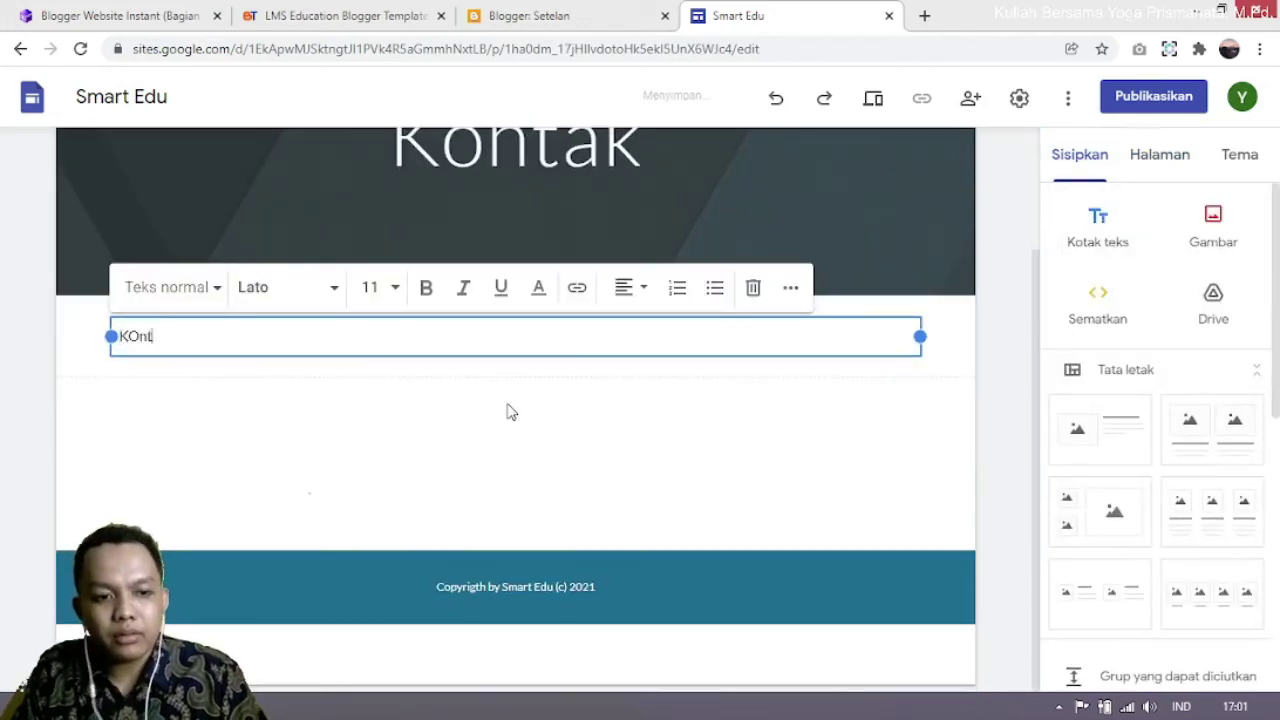
{"action": "key", "text": "BackSpace"}
{"action": "key", "text": "BackSpace"}
{"action": "key", "text": "BackSpace"}
{"action": "key", "text": "BackSpace"}
{"action": "key", "text": "BackSpace"}
{"action": "type", "text": "o"}
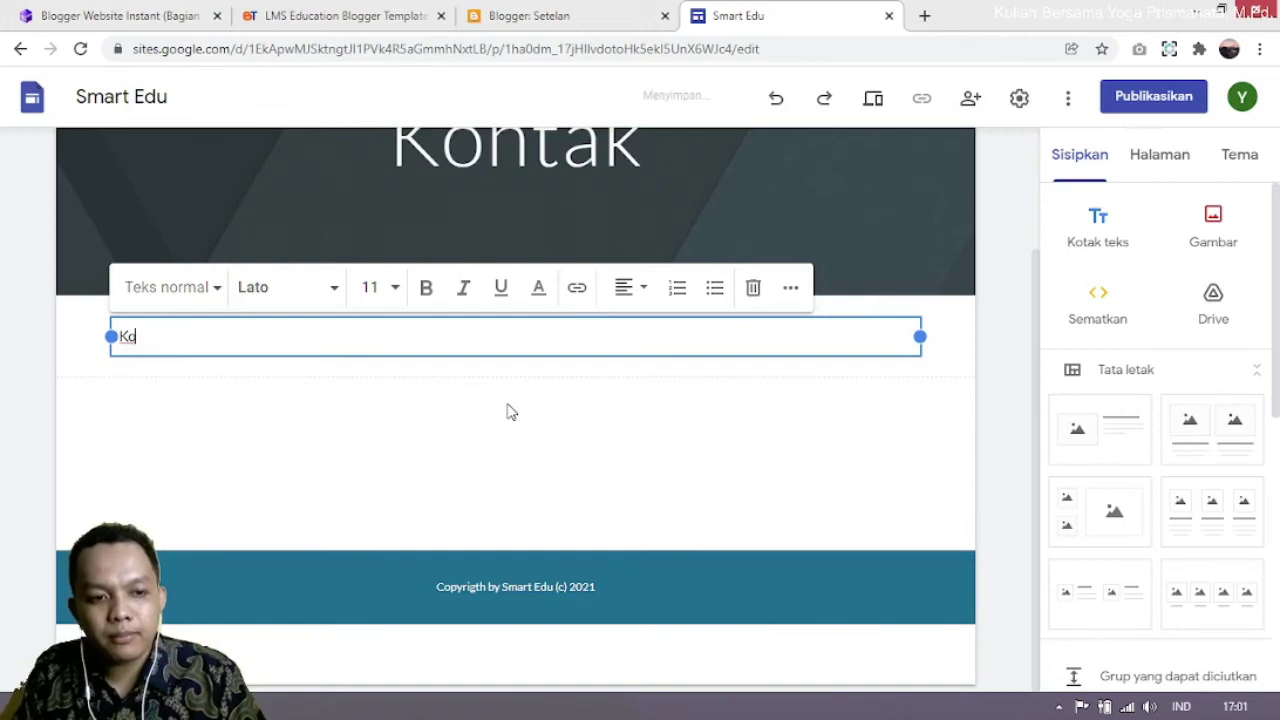
{"action": "type", "text": "ntak Kami"}
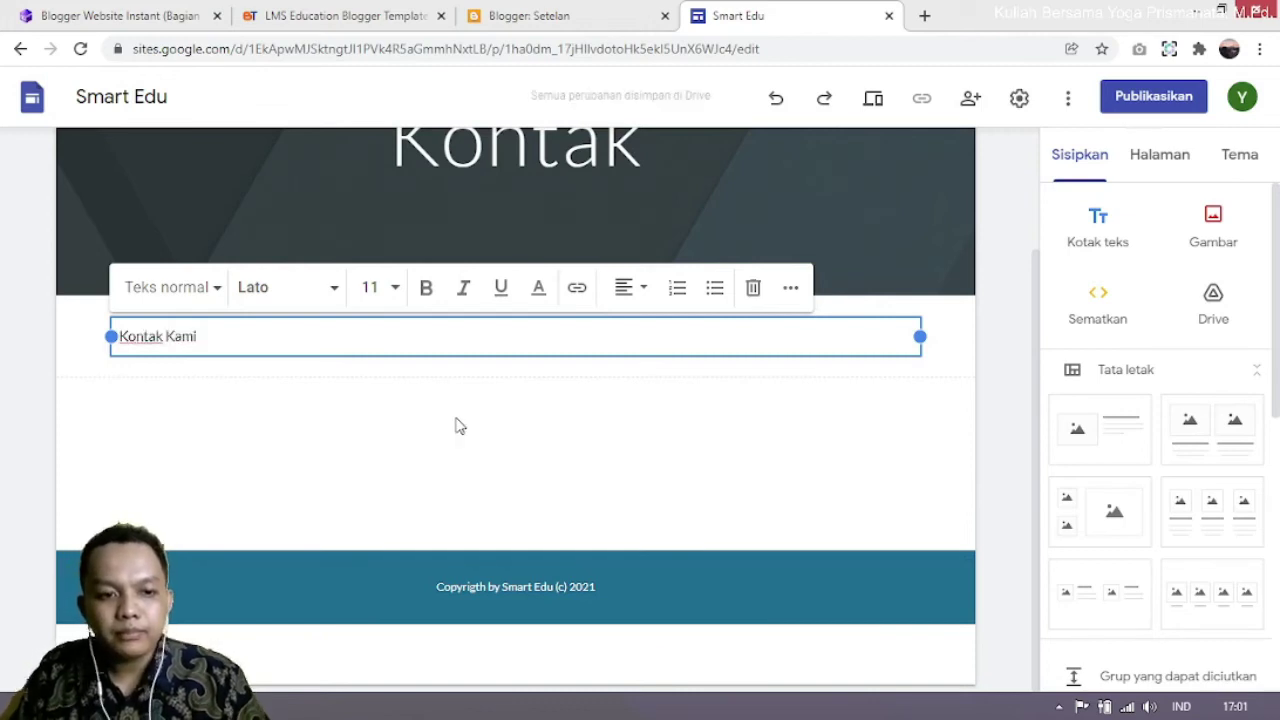
{"action": "left_click", "coordinate": [79, 400]}
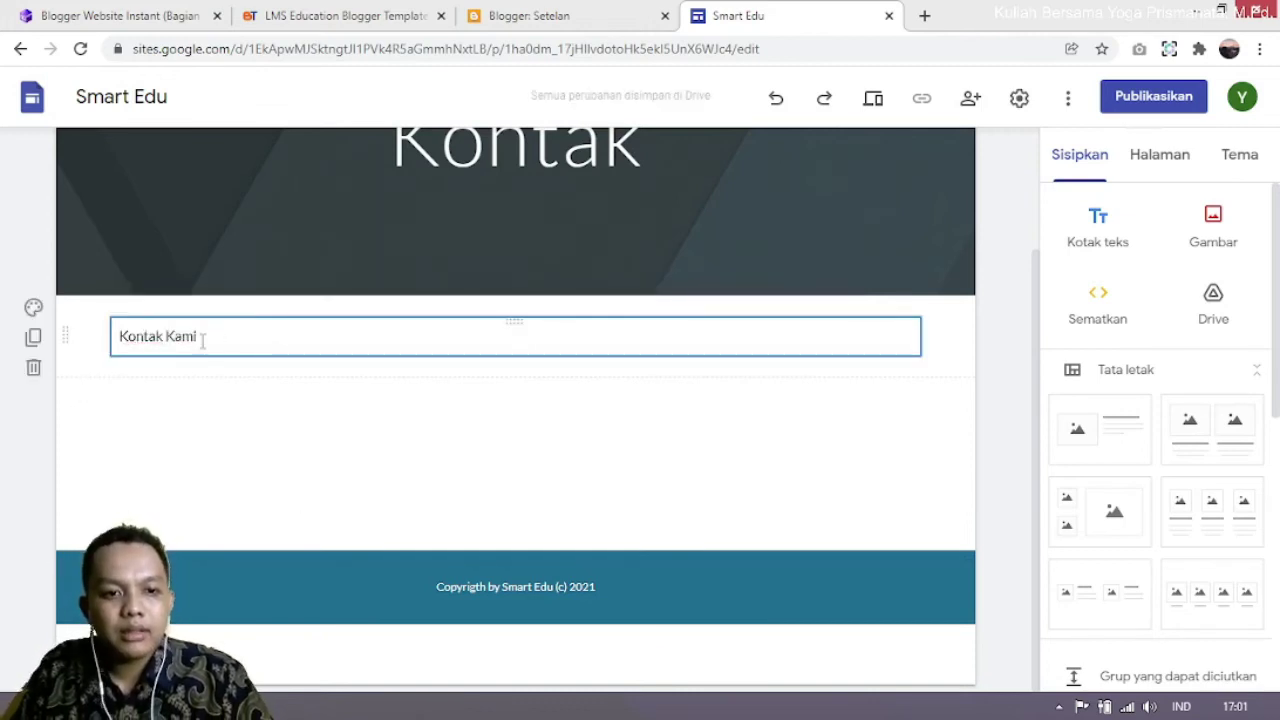
{"action": "left_click", "coordinate": [203, 338]}
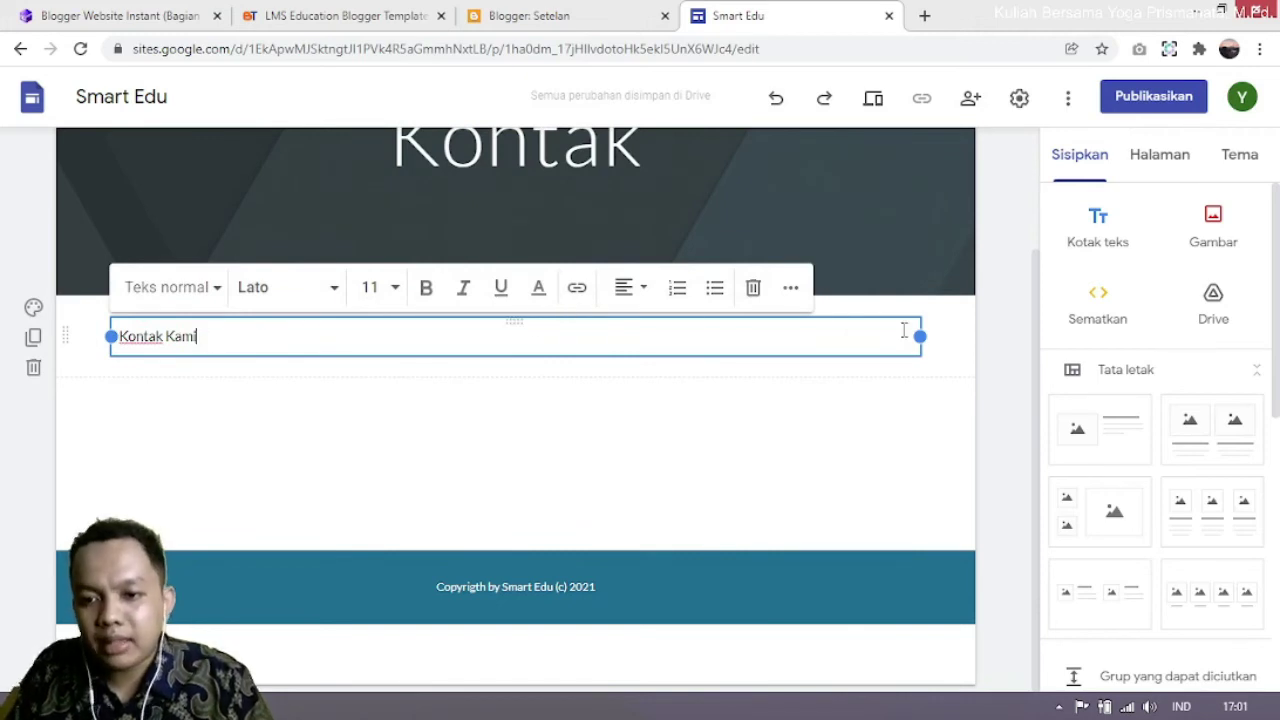
{"action": "left_click", "coordinate": [1008, 366]}
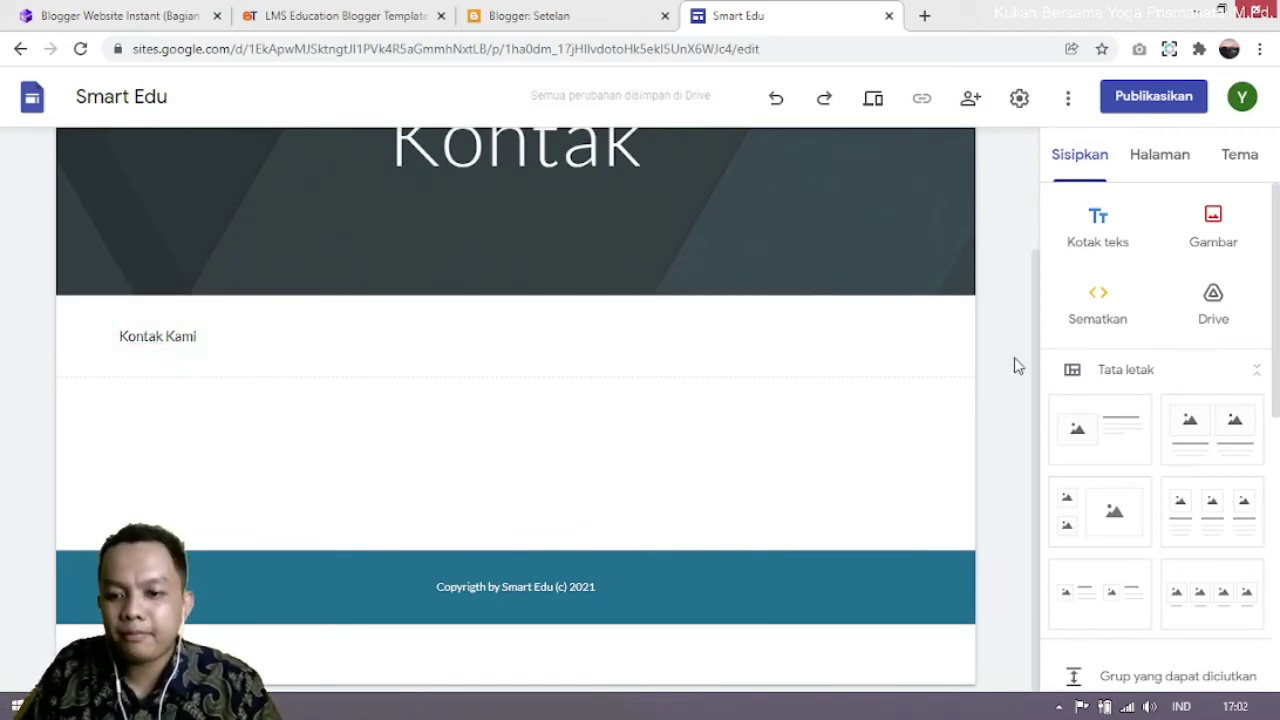
Step: Browse the available site themes and apply the Impresi theme
{"action": "scroll", "coordinate": [1018, 366], "scroll_direction": "up", "scroll_amount": 3}
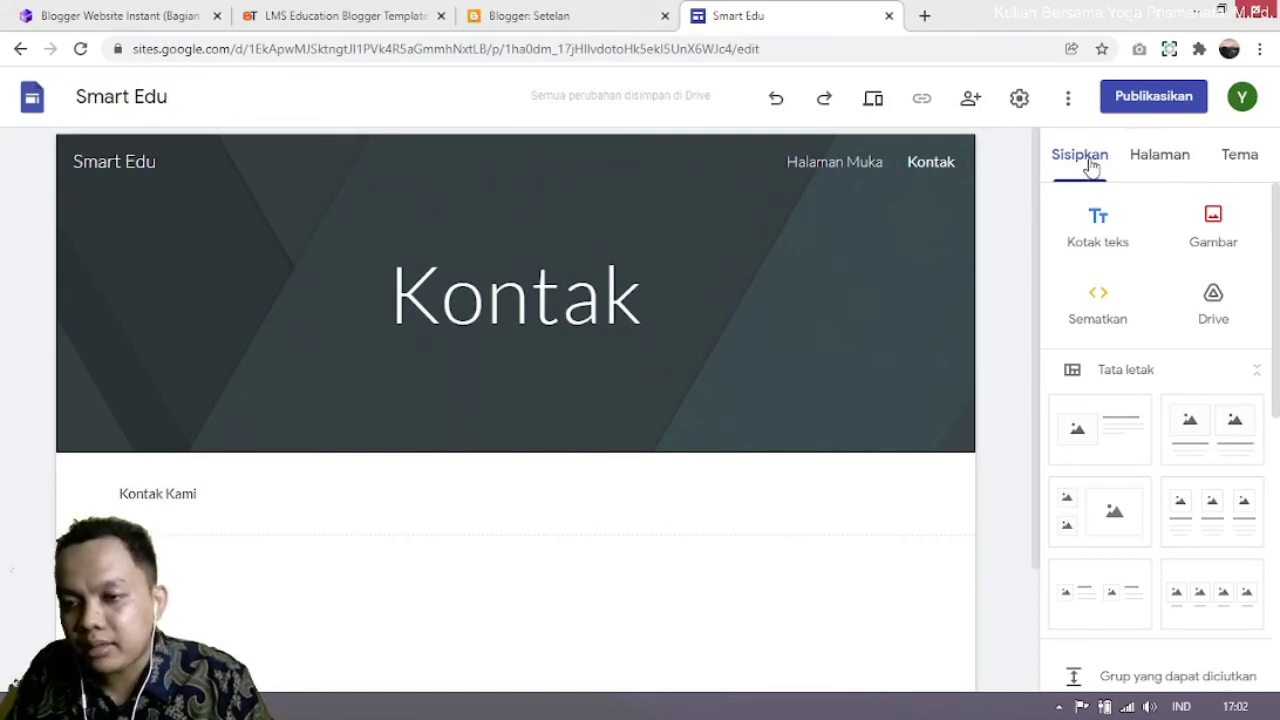
{"action": "left_click", "coordinate": [1245, 165]}
{"action": "scroll", "coordinate": [1195, 290], "scroll_direction": "down", "scroll_amount": 6}
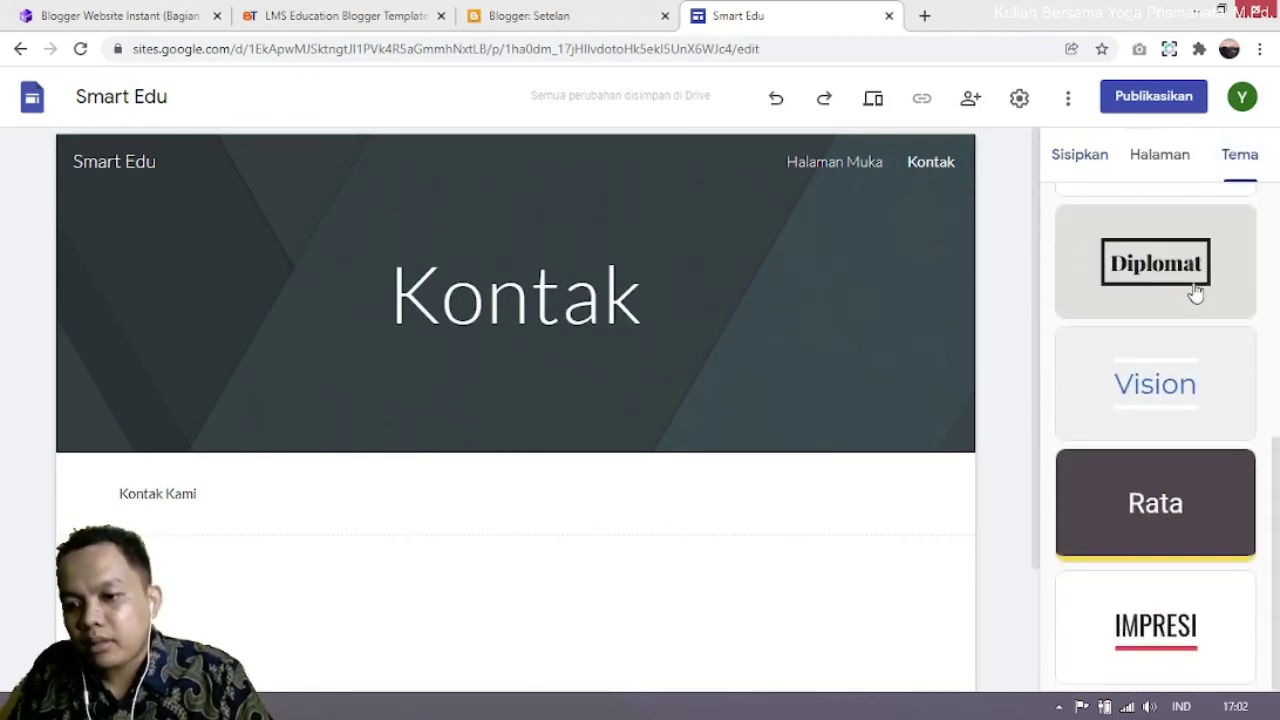
{"action": "left_click", "coordinate": [1180, 628]}
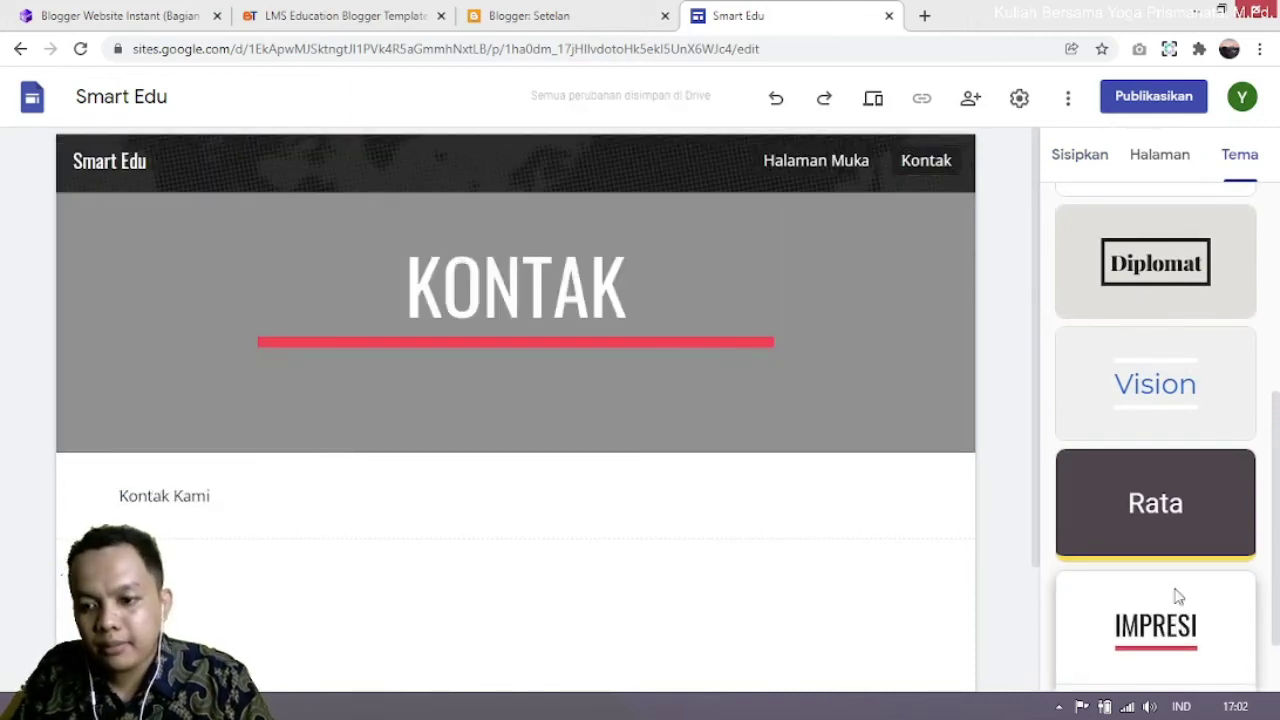
Step: Set the Impresi theme's accent colour to green and check the Halaman Muka page from header to footer
{"action": "left_click", "coordinate": [1141, 617]}
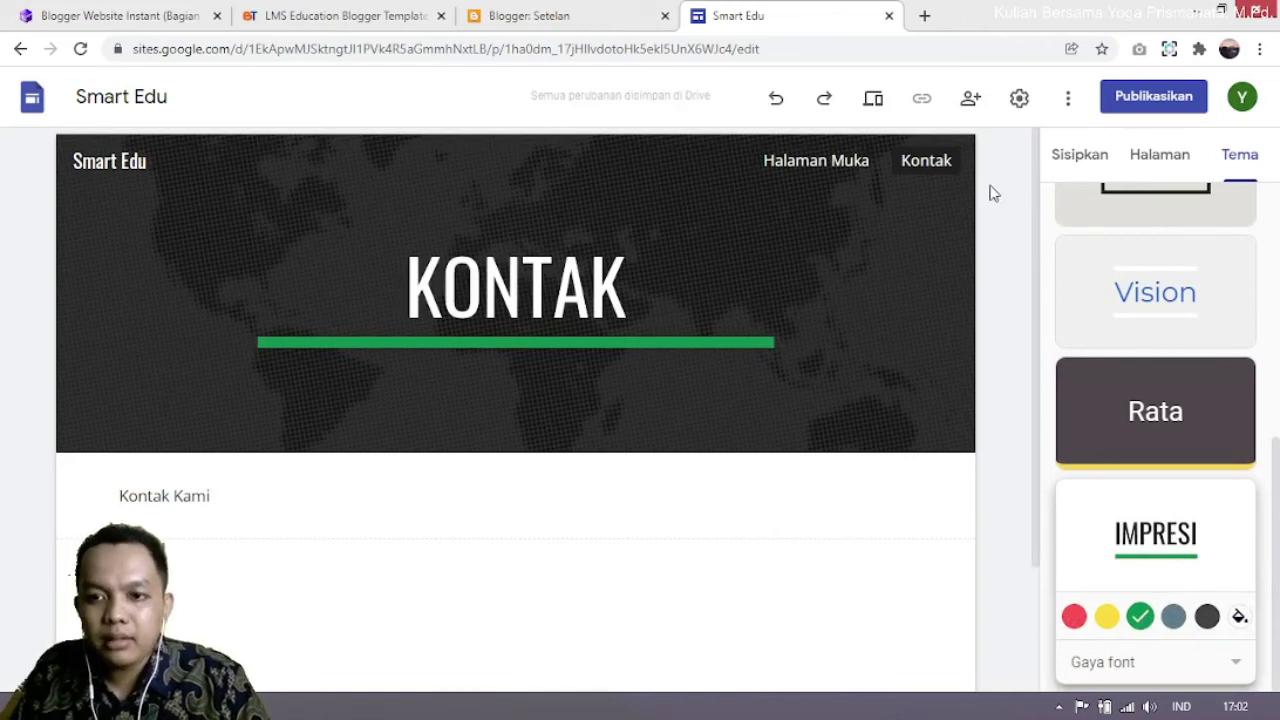
{"action": "left_click", "coordinate": [1076, 158]}
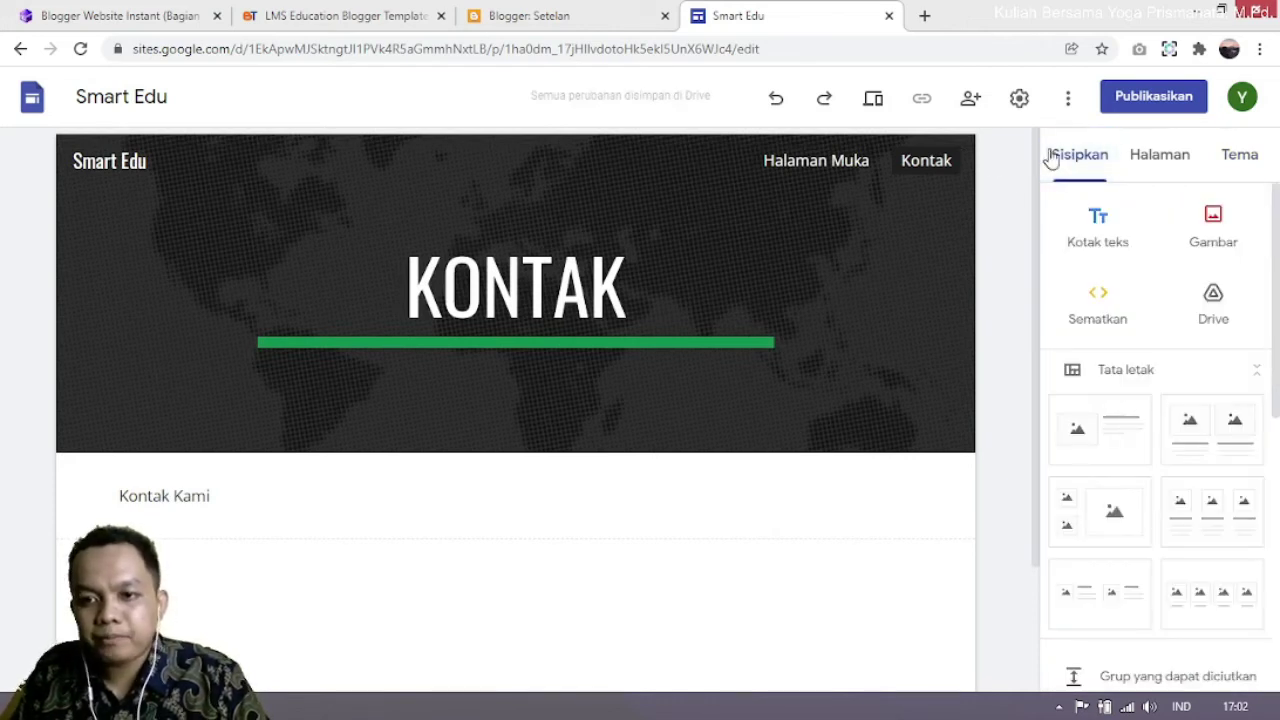
{"action": "left_click", "coordinate": [833, 175]}
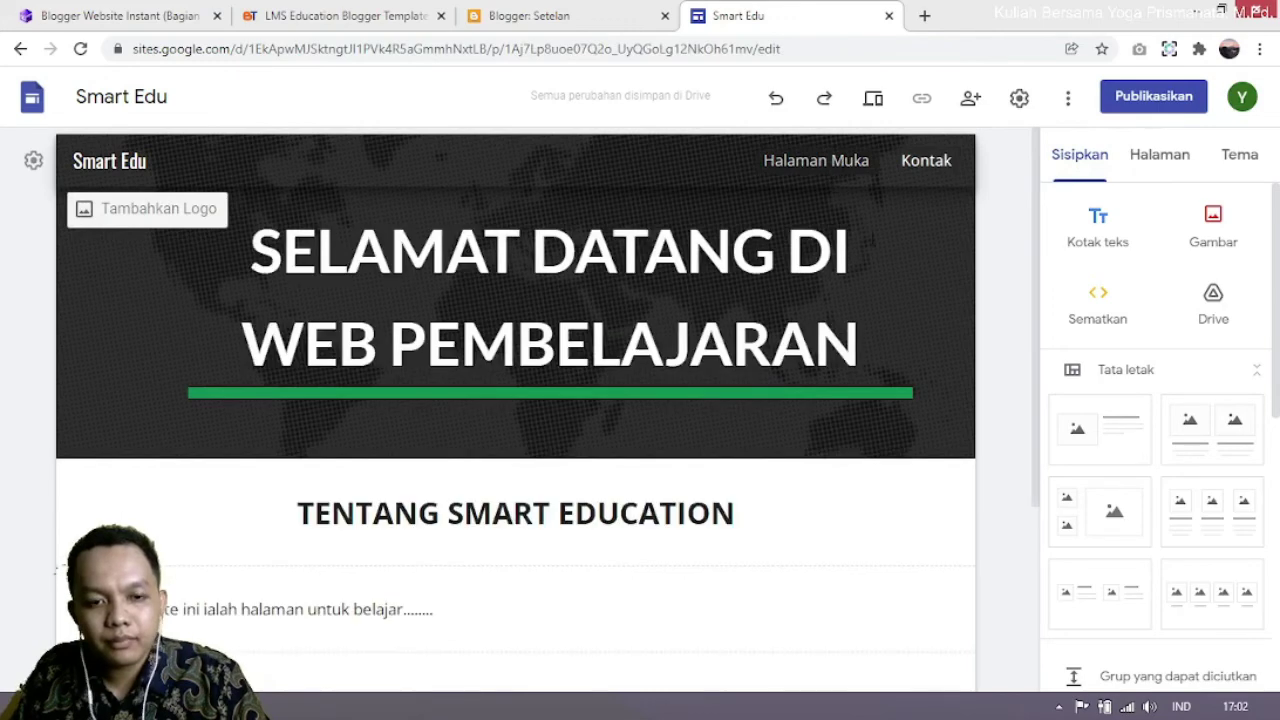
{"action": "scroll", "coordinate": [833, 177], "scroll_direction": "down", "scroll_amount": 3}
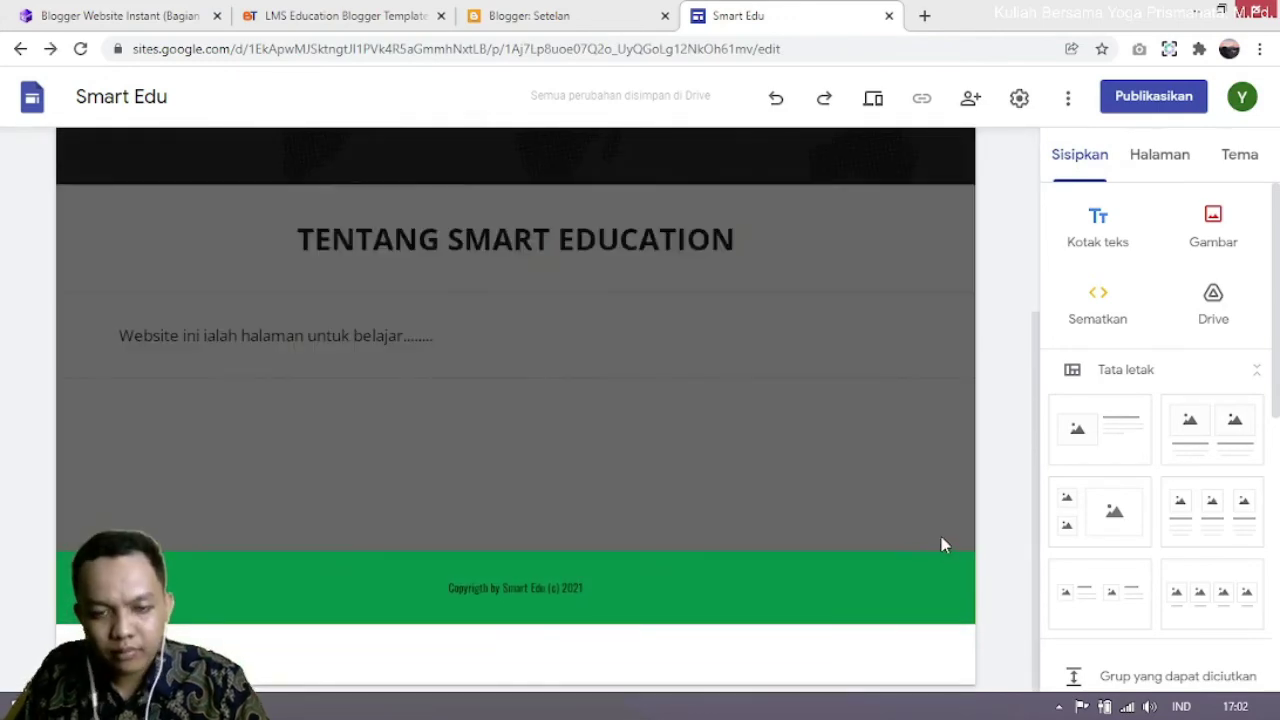
{"action": "scroll", "coordinate": [947, 536], "scroll_direction": "up", "scroll_amount": 3}
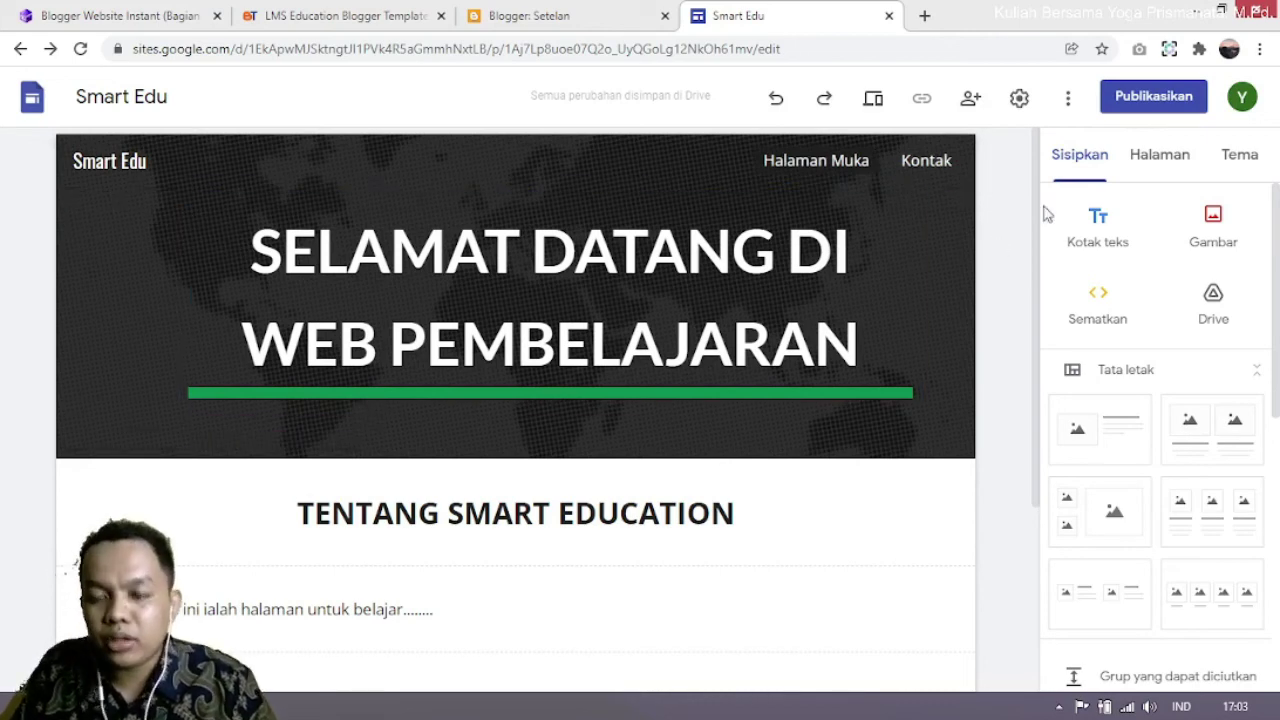
Step: Publish the site to the web with the address "smarteduweb"
{"action": "left_click", "coordinate": [1155, 100]}
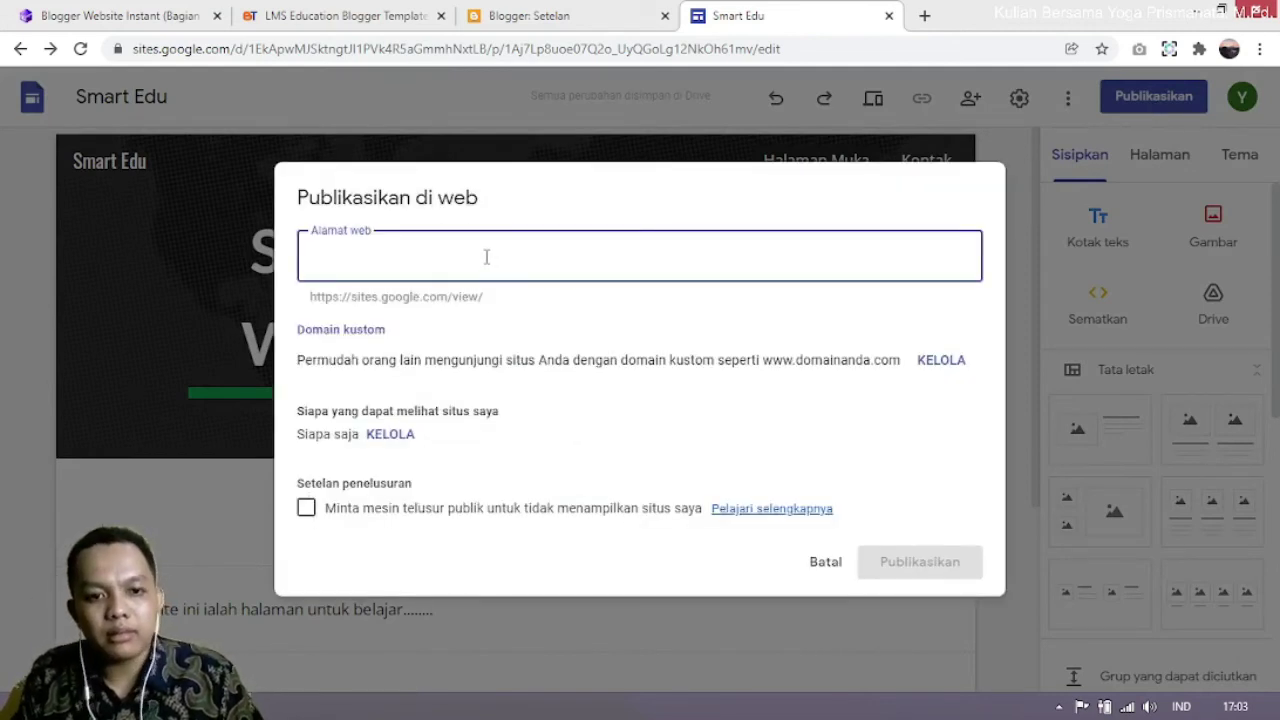
{"action": "type", "text": "smartedu"}
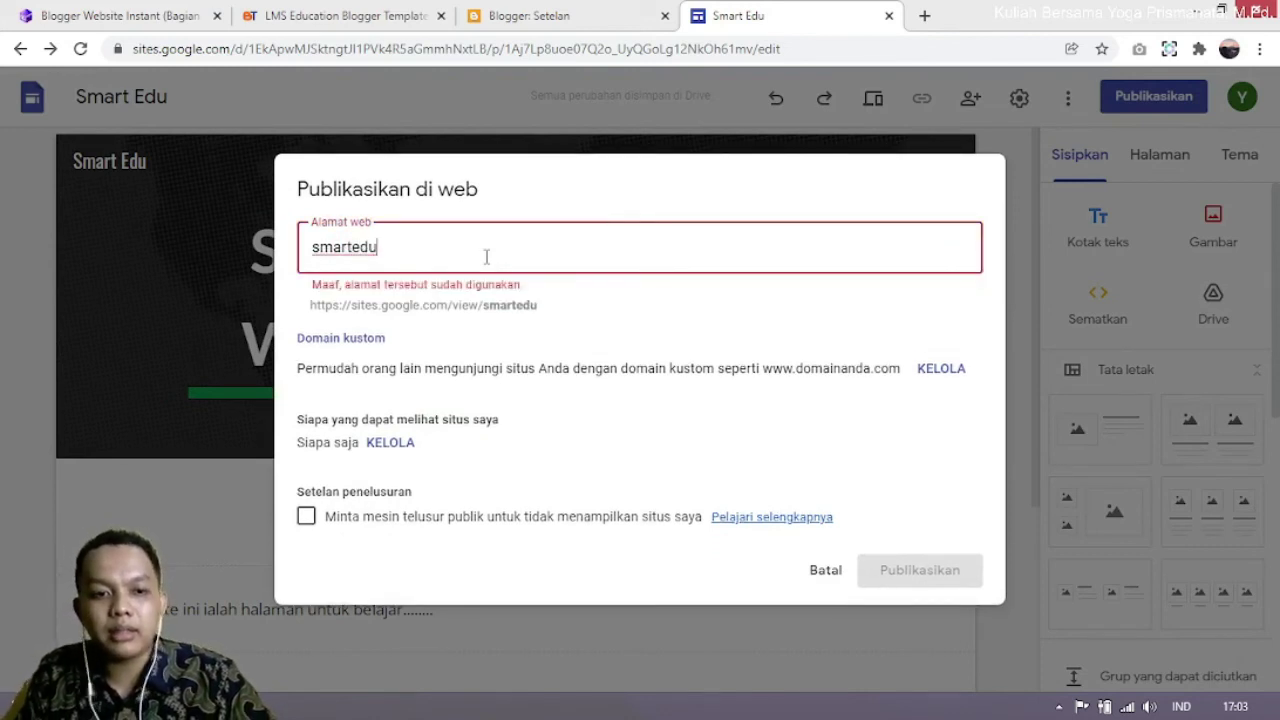
{"action": "type", "text": "web"}
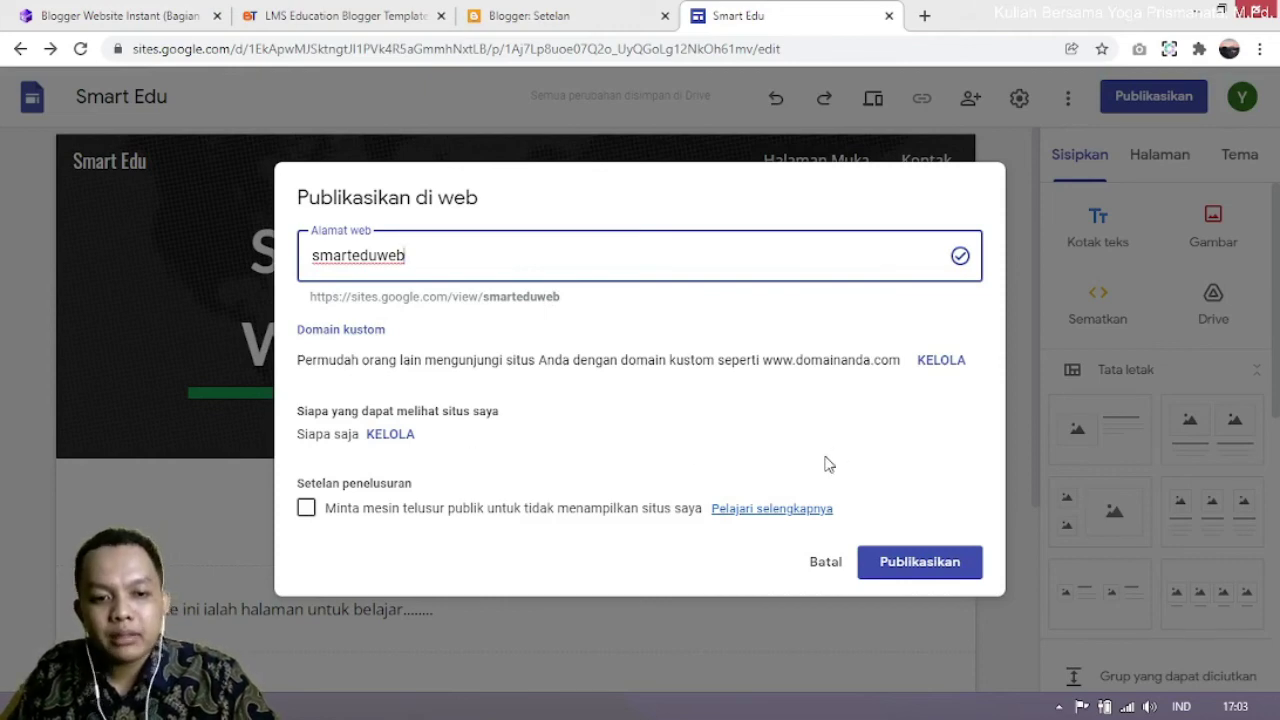
{"action": "left_click", "coordinate": [934, 562]}
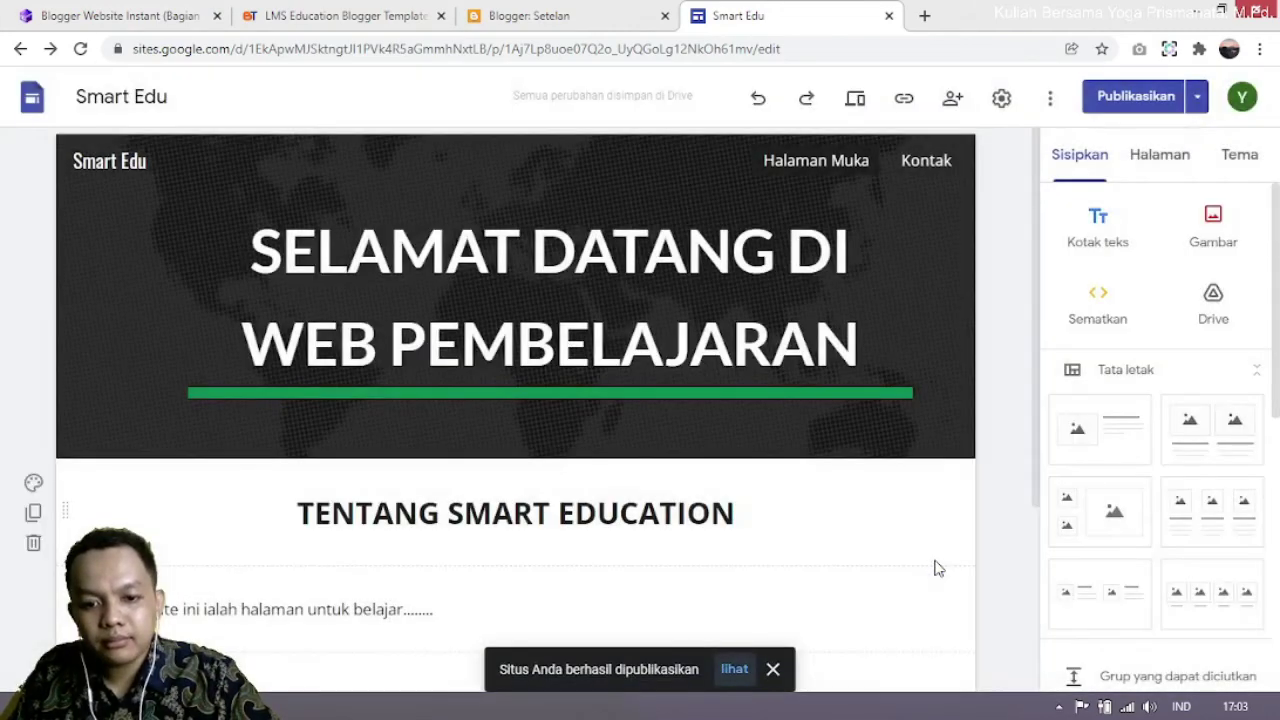
Step: Copy the published site link and open the live Halaman Muka page in a new browser tab
{"action": "left_click", "coordinate": [904, 100]}
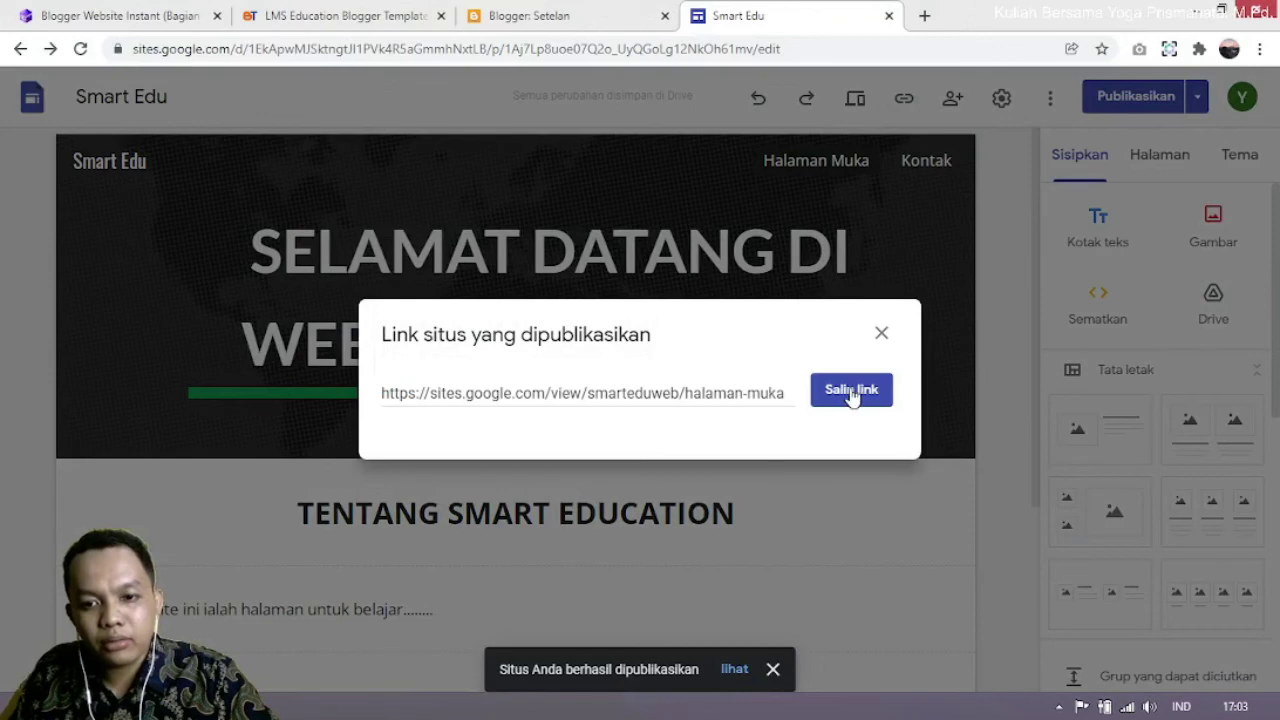
{"action": "left_click", "coordinate": [851, 392]}
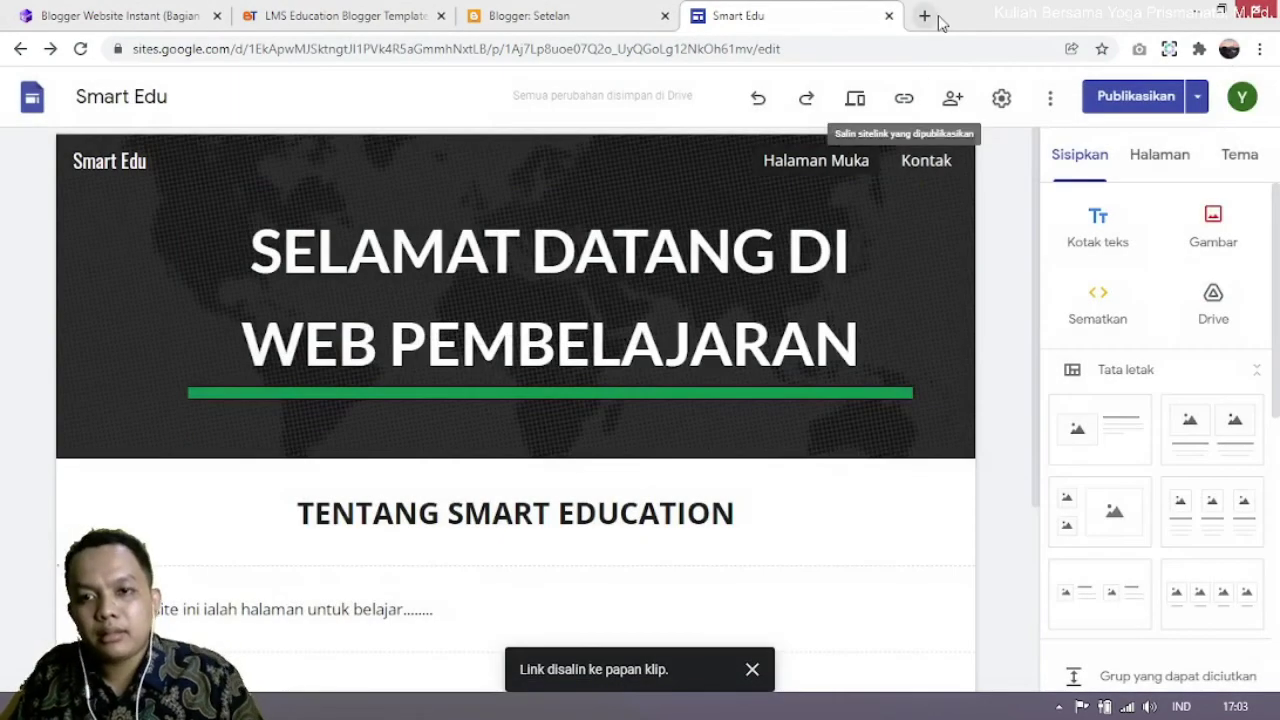
{"action": "left_click", "coordinate": [925, 16]}
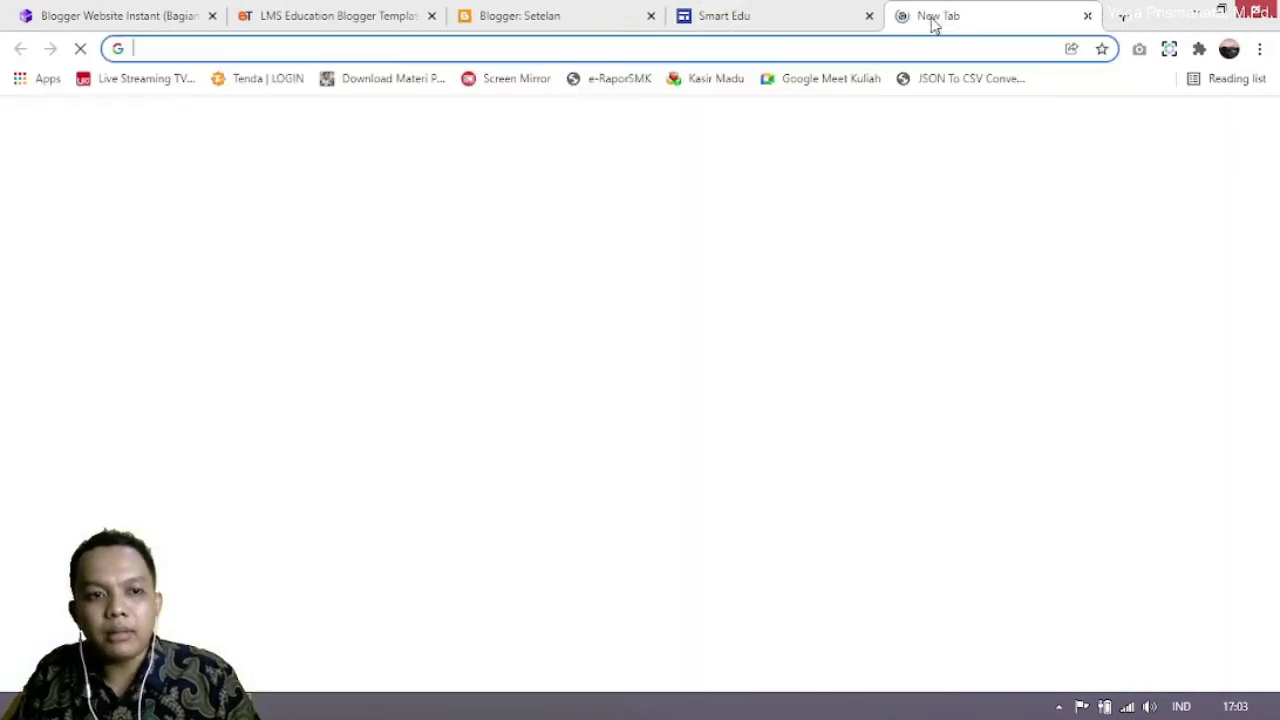
{"action": "type", "text": "https://sites.google.com/view/smarteduweb/halaman-muka"}
{"action": "left_click", "coordinate": [448, 84]}
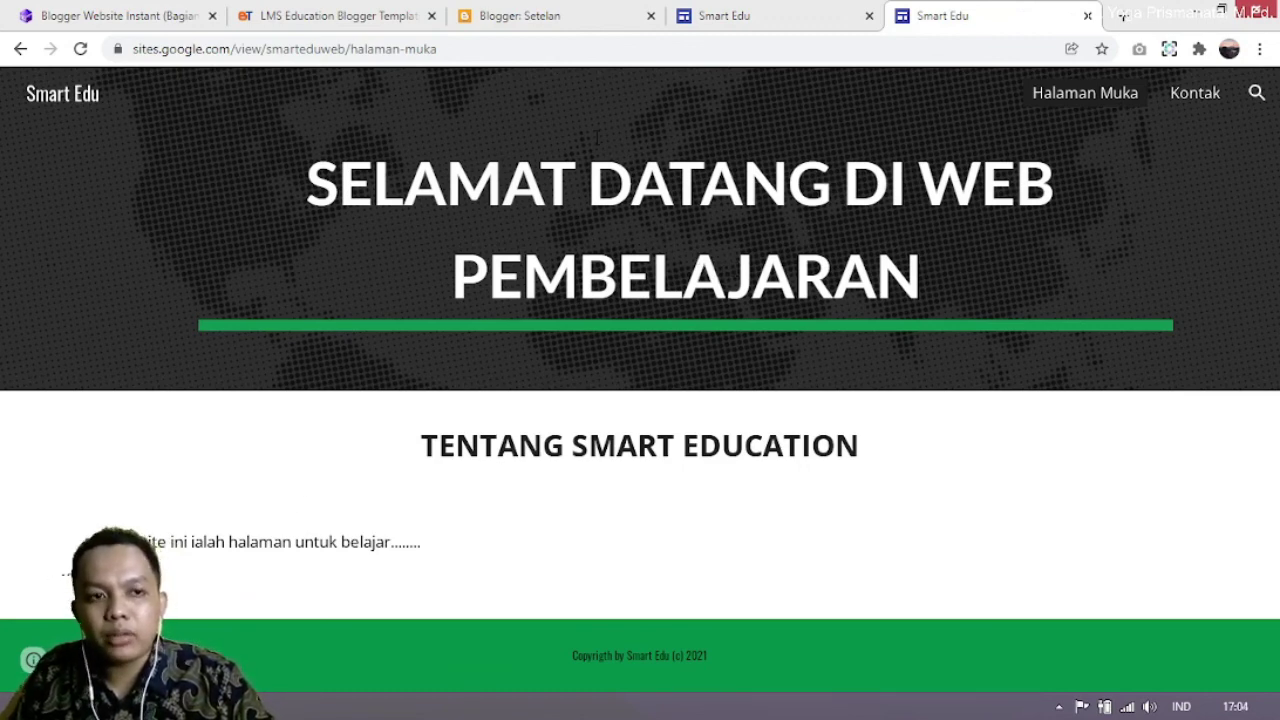
Step: Switch to the Blogger dashboard and display the Smart Edu blog's list of posts
{"action": "left_click", "coordinate": [507, 12]}
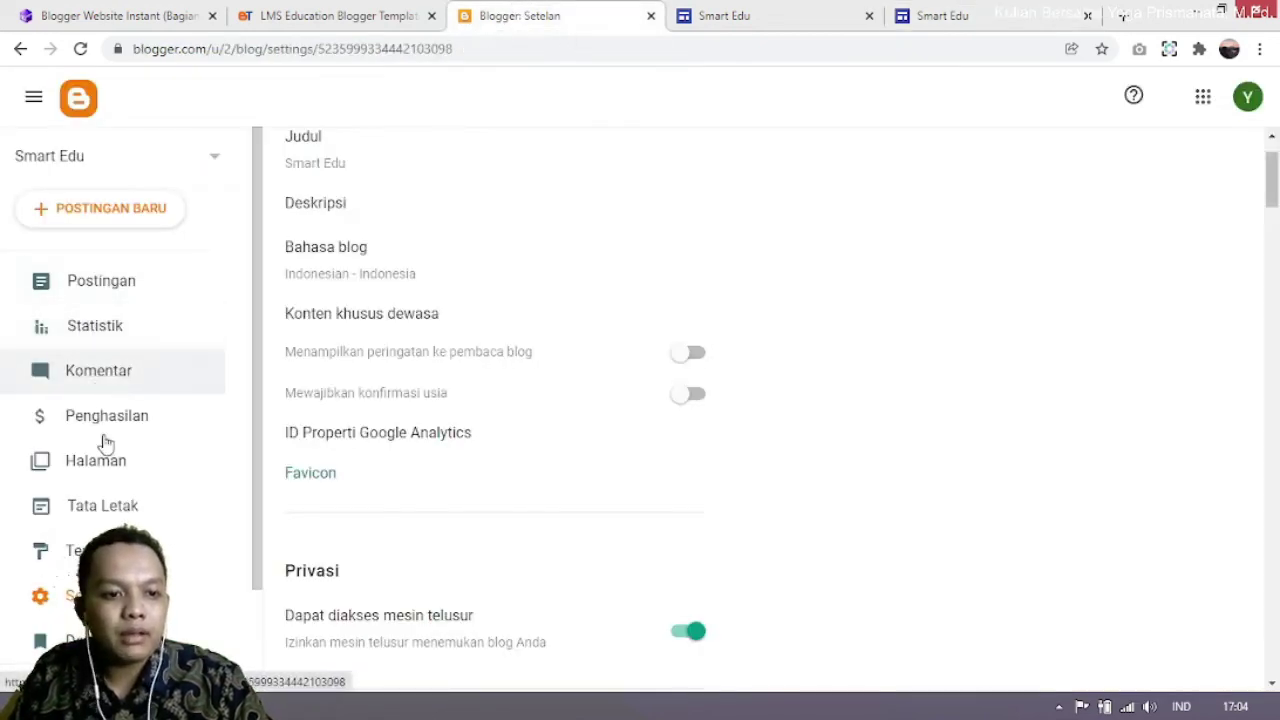
{"action": "left_click", "coordinate": [106, 298]}
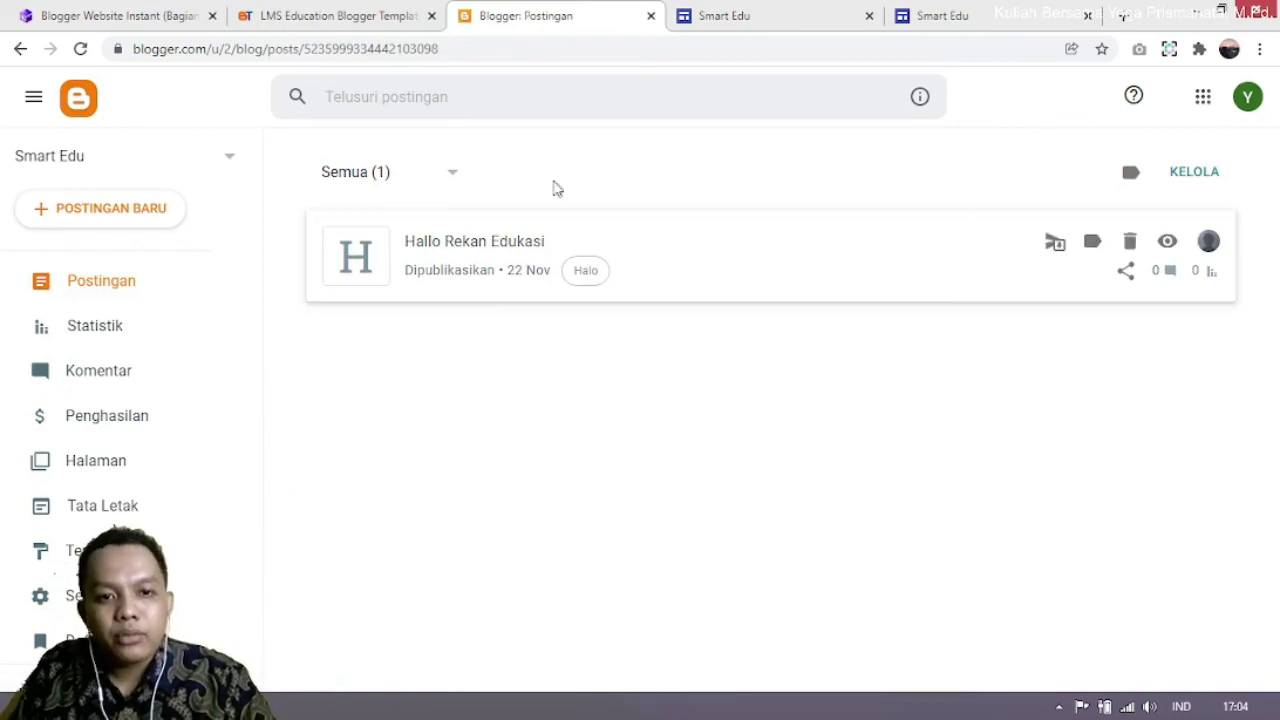
Step: Switch to the Blogger Website Instant article on Eduprisma, review it back to its title, and open the Eduprisma home page
{"action": "left_click", "coordinate": [28, 12]}
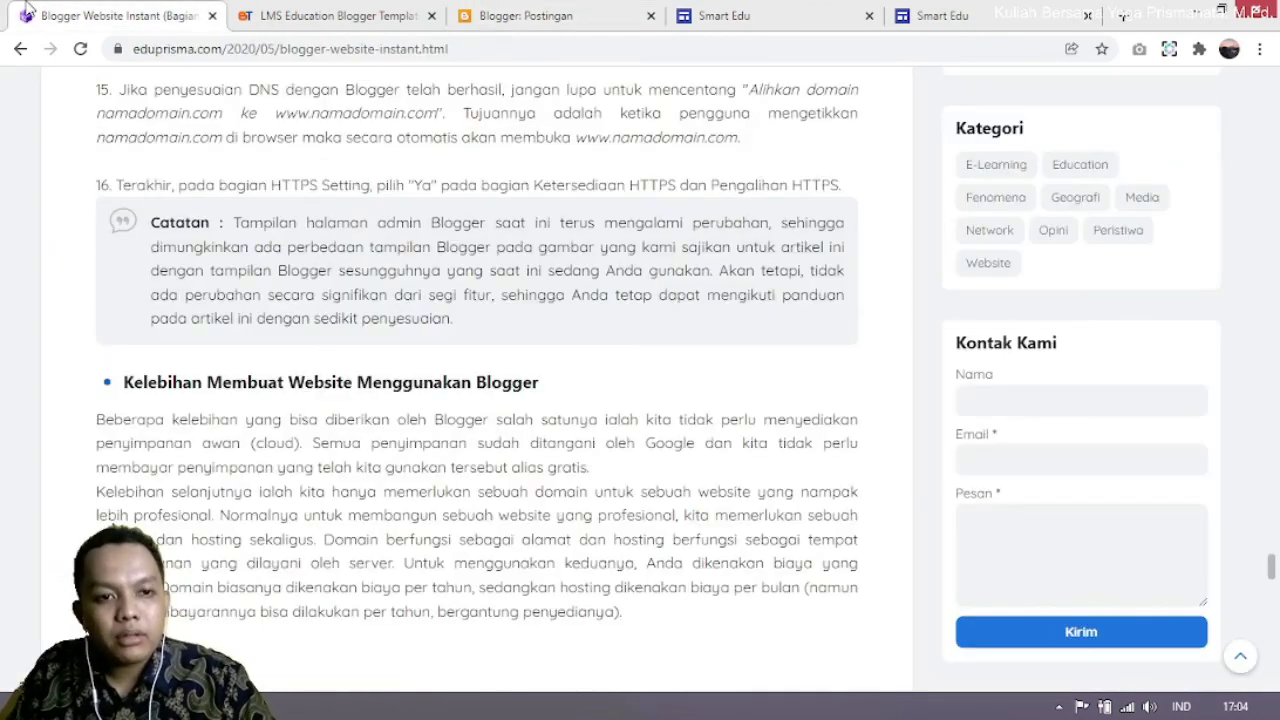
{"action": "scroll", "coordinate": [489, 350], "scroll_direction": "up", "scroll_amount": 8}
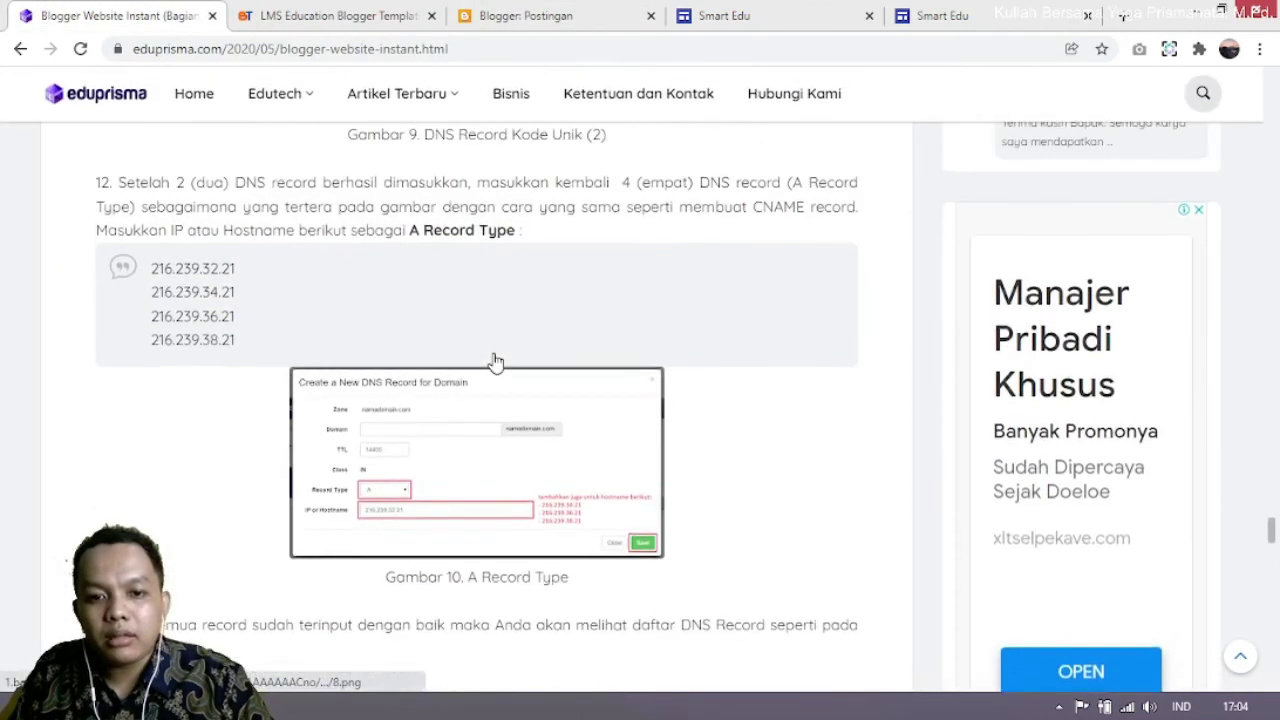
{"action": "scroll", "coordinate": [495, 360], "scroll_direction": "up", "scroll_amount": 10}
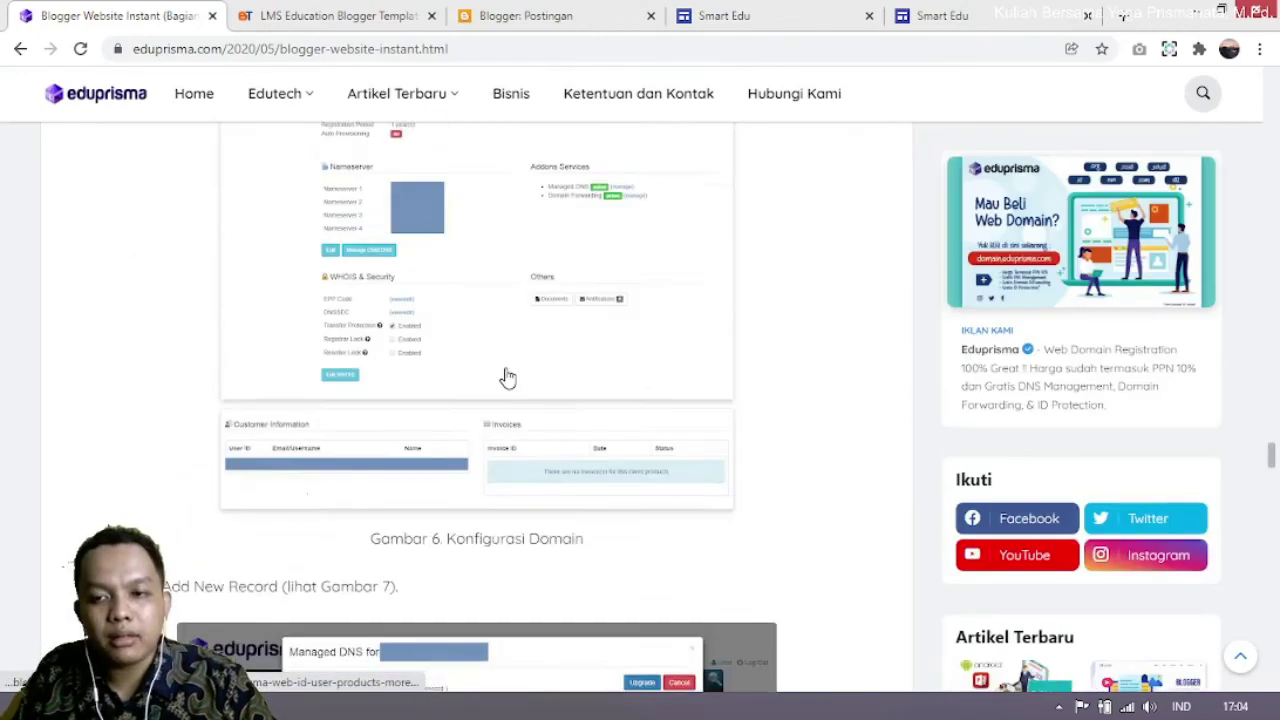
{"action": "scroll", "coordinate": [508, 377], "scroll_direction": "up", "scroll_amount": 2}
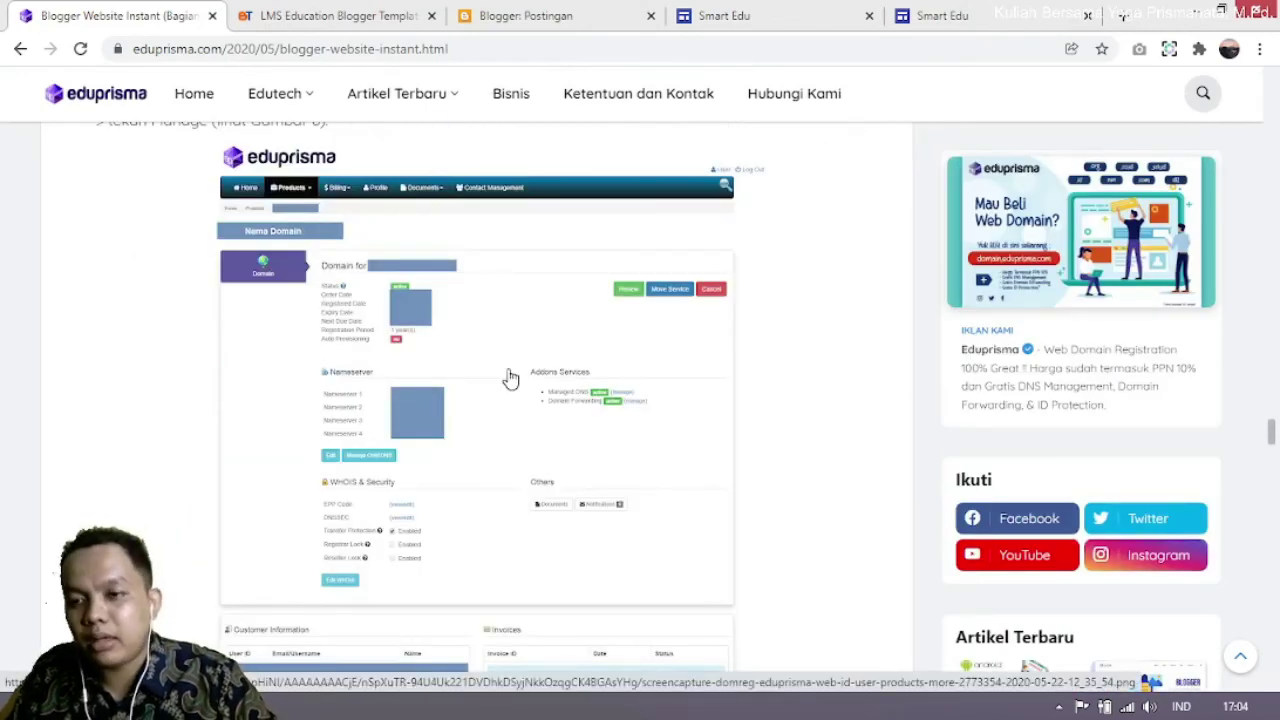
{"action": "scroll", "coordinate": [509, 377], "scroll_direction": "up", "scroll_amount": 20}
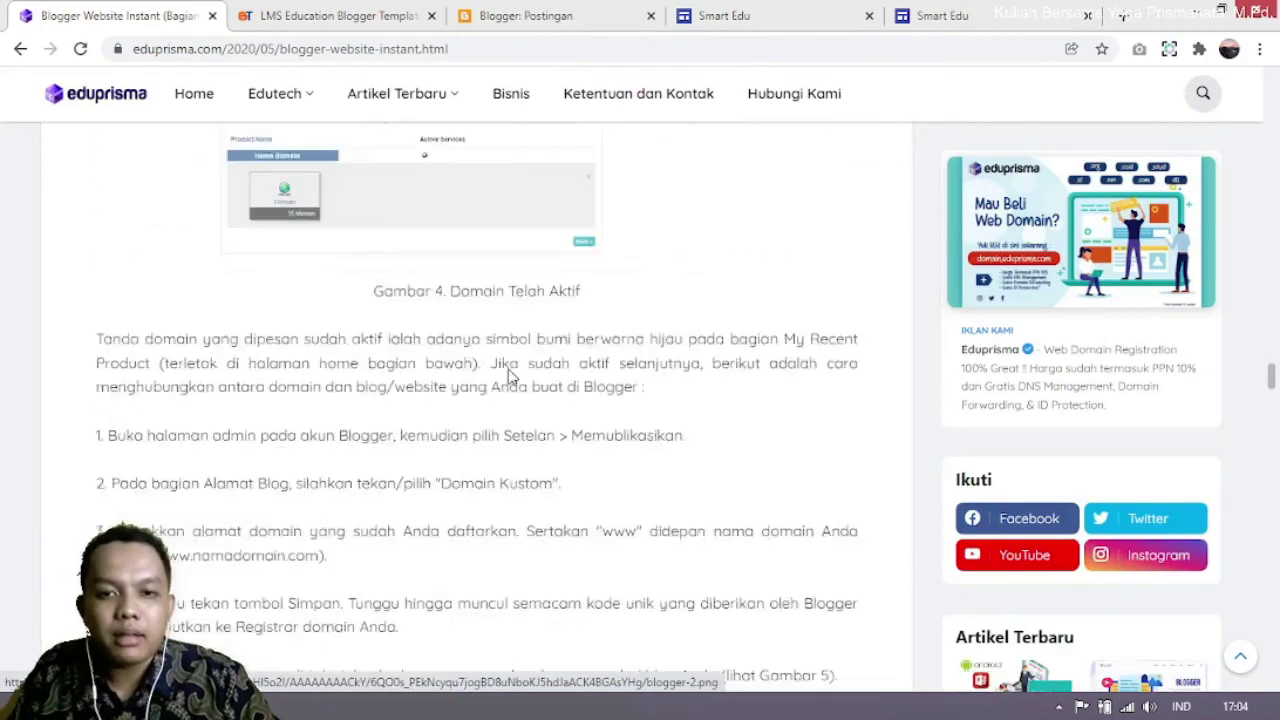
{"action": "scroll", "coordinate": [509, 377], "scroll_direction": "up", "scroll_amount": 20}
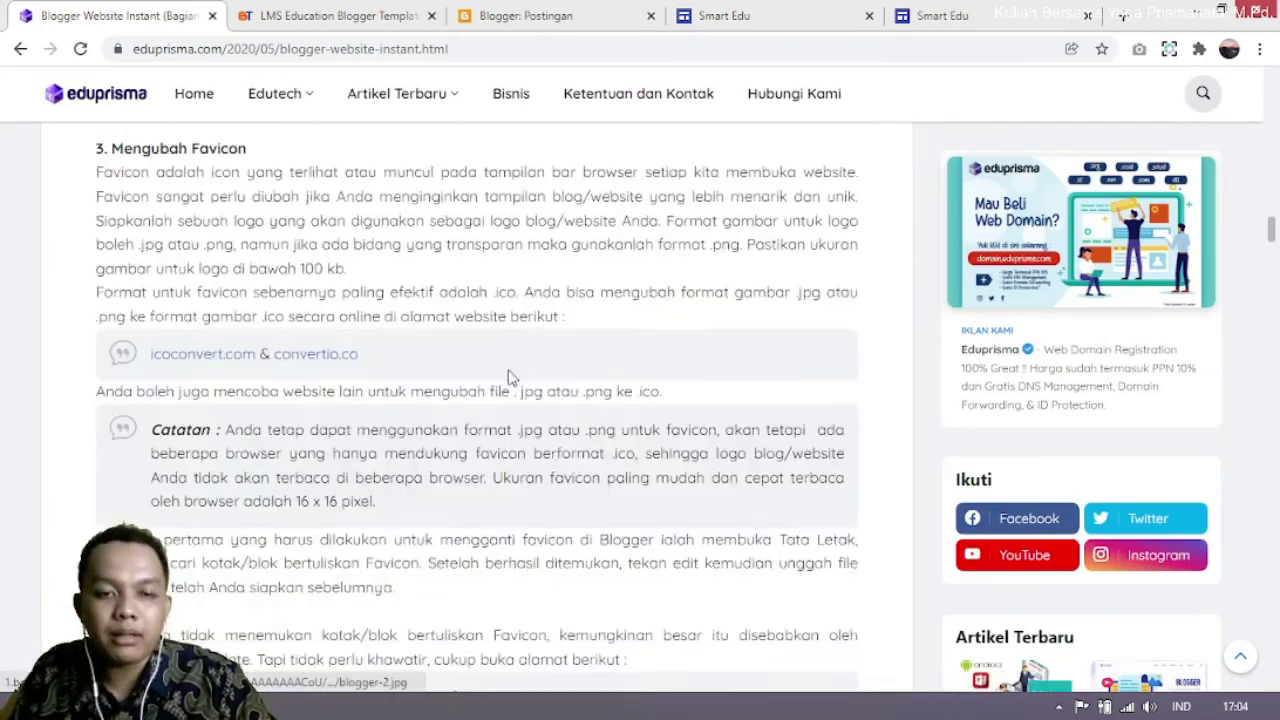
{"action": "scroll", "coordinate": [505, 382], "scroll_direction": "up", "scroll_amount": 10}
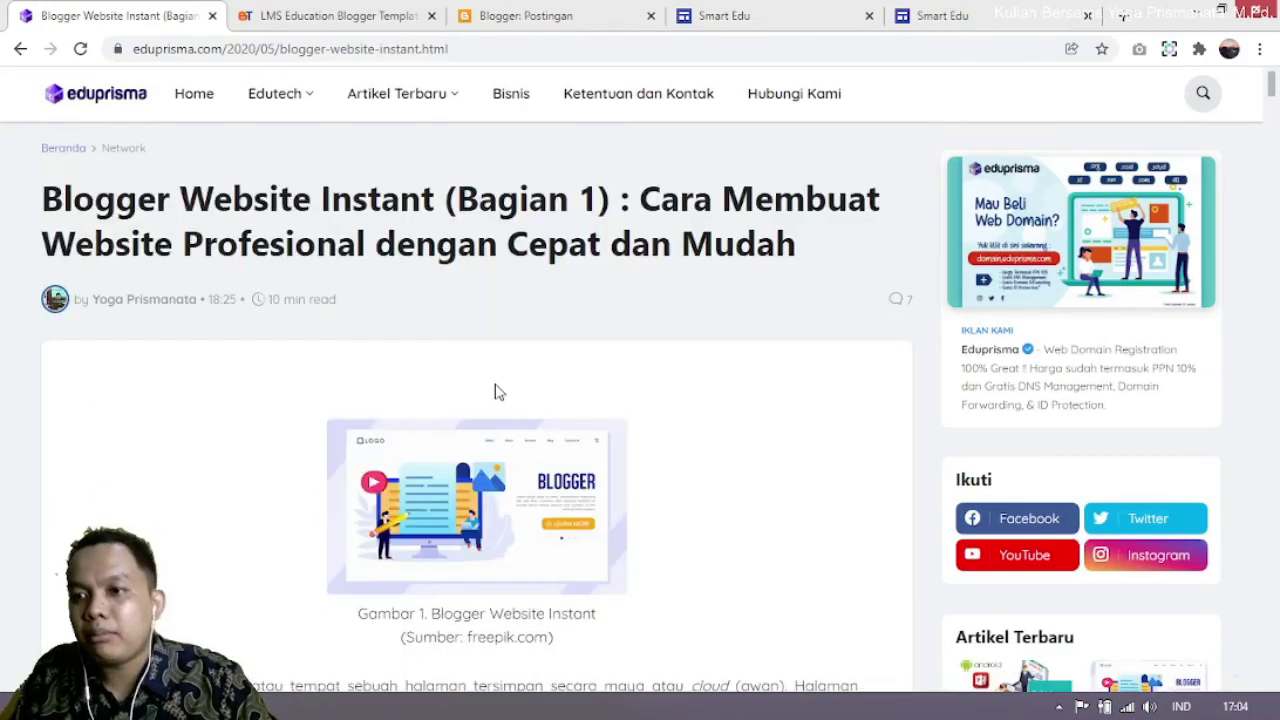
{"action": "left_click", "coordinate": [208, 103]}
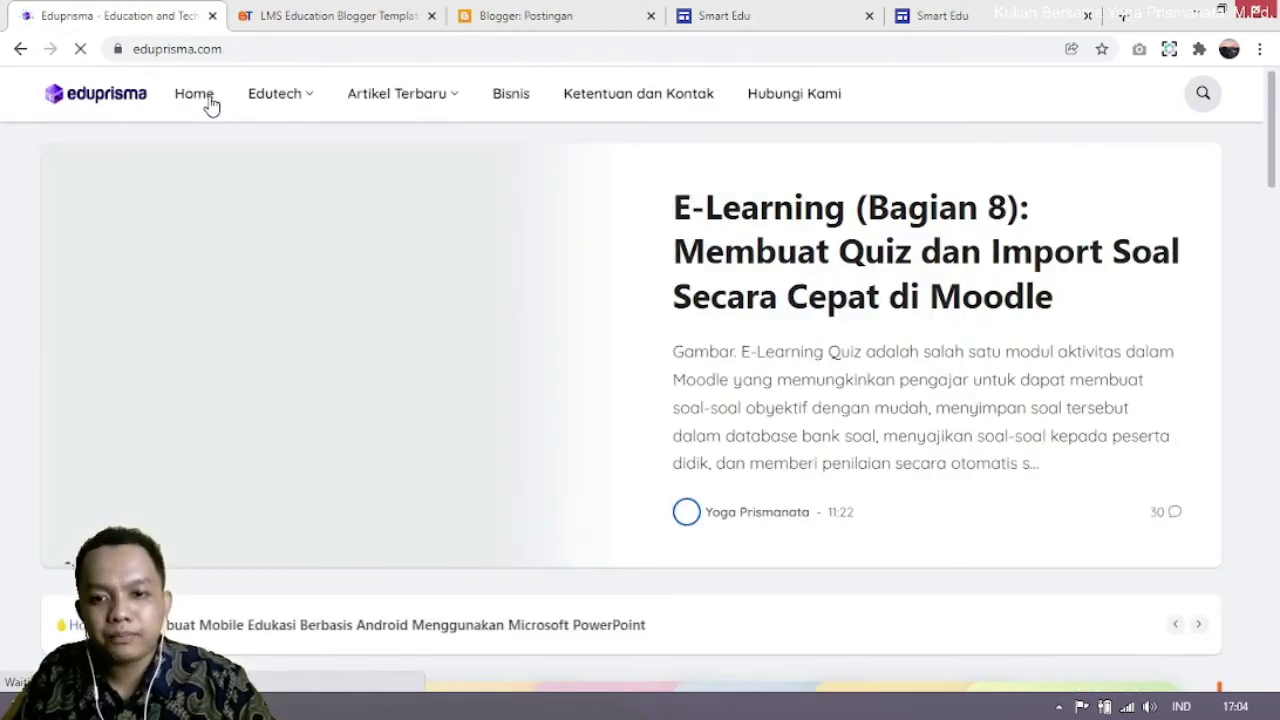